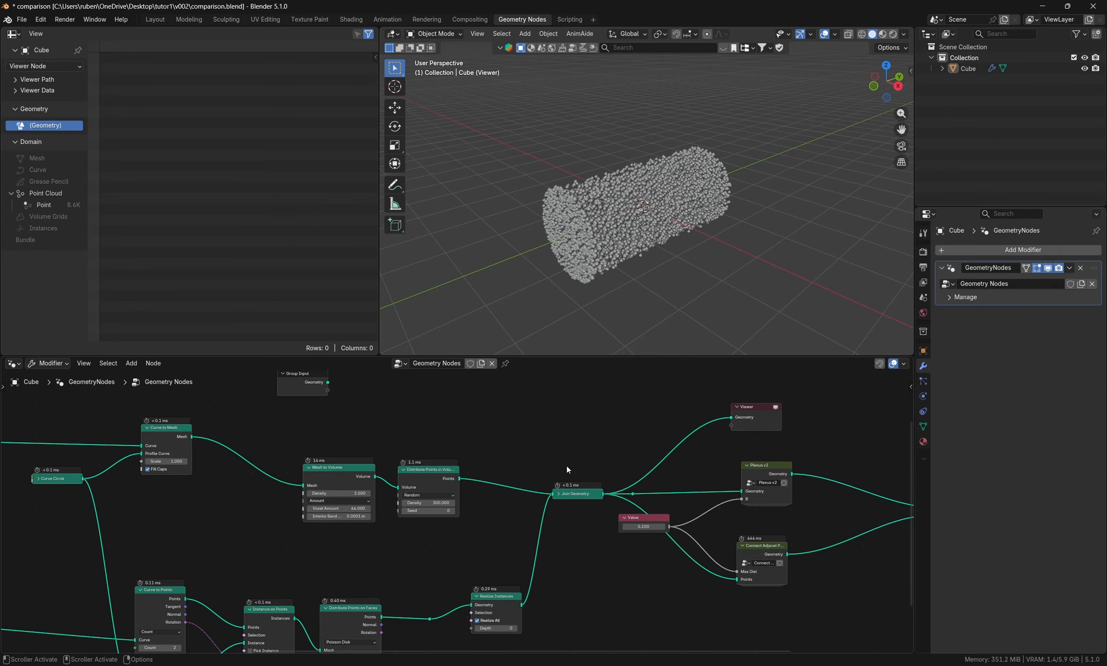
- Turn off the Viewer node on the joined geometry and move it slightly
middle_drag(568, 469, 484, 490)
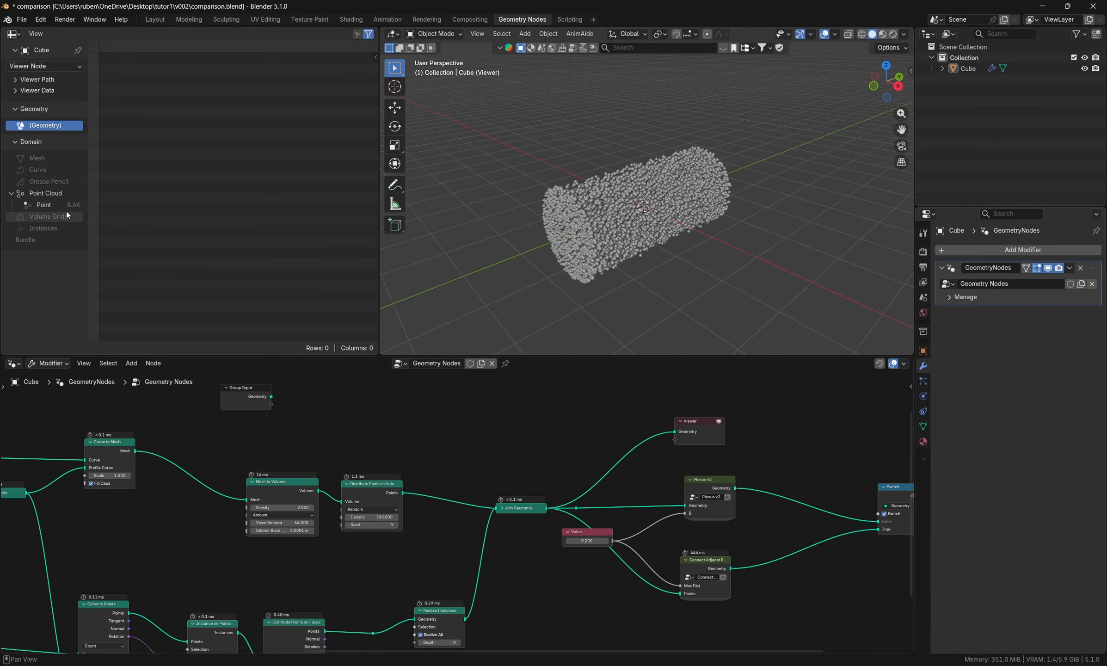
middle_drag(444, 573, 333, 561)
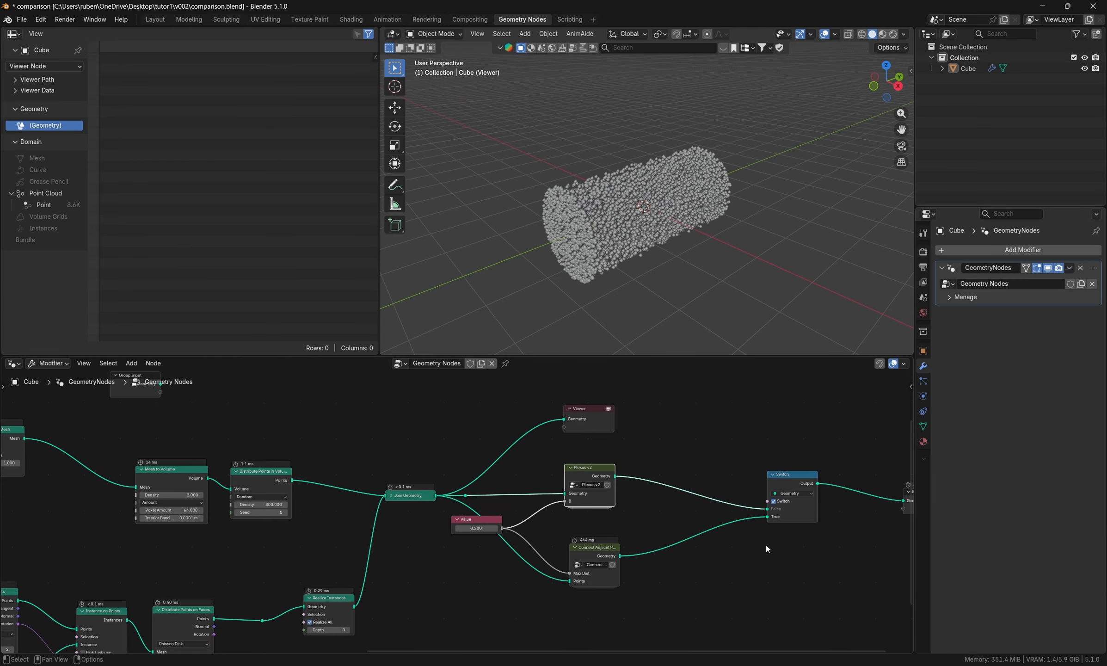
middle_drag(672, 581, 638, 583)
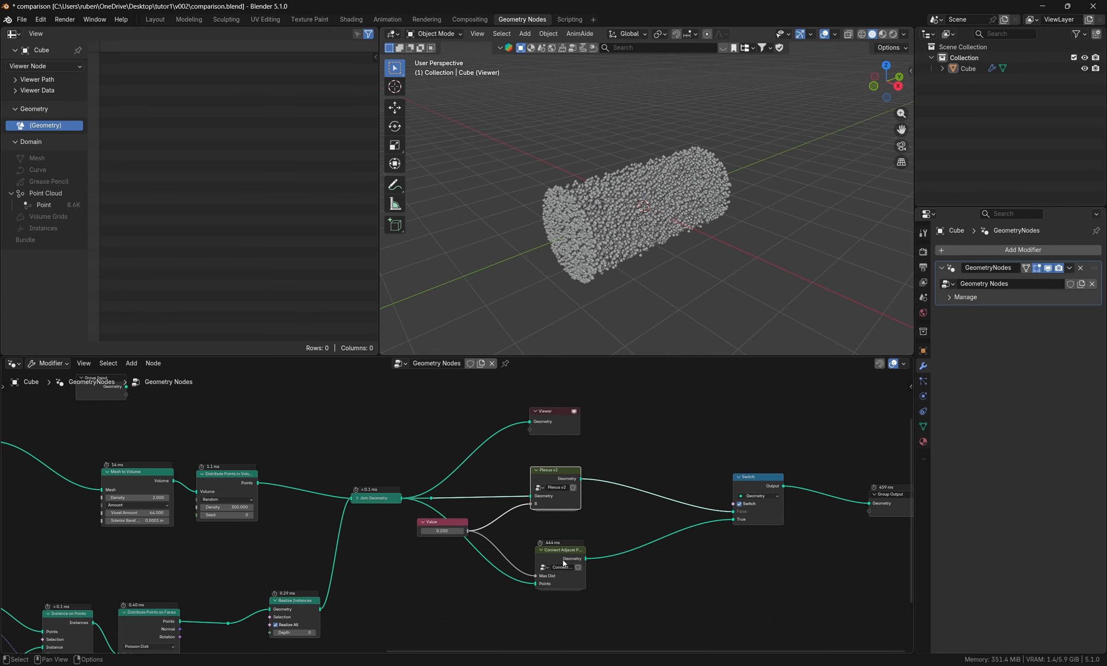
drag(560, 553, 550, 557)
click(574, 411)
drag(553, 411, 588, 400)
- Turn off the Switch node's Switch option to output the Plexus v2 branch
middle_drag(709, 555, 620, 555)
scroll(619, 554, up, 3)
click(658, 491)
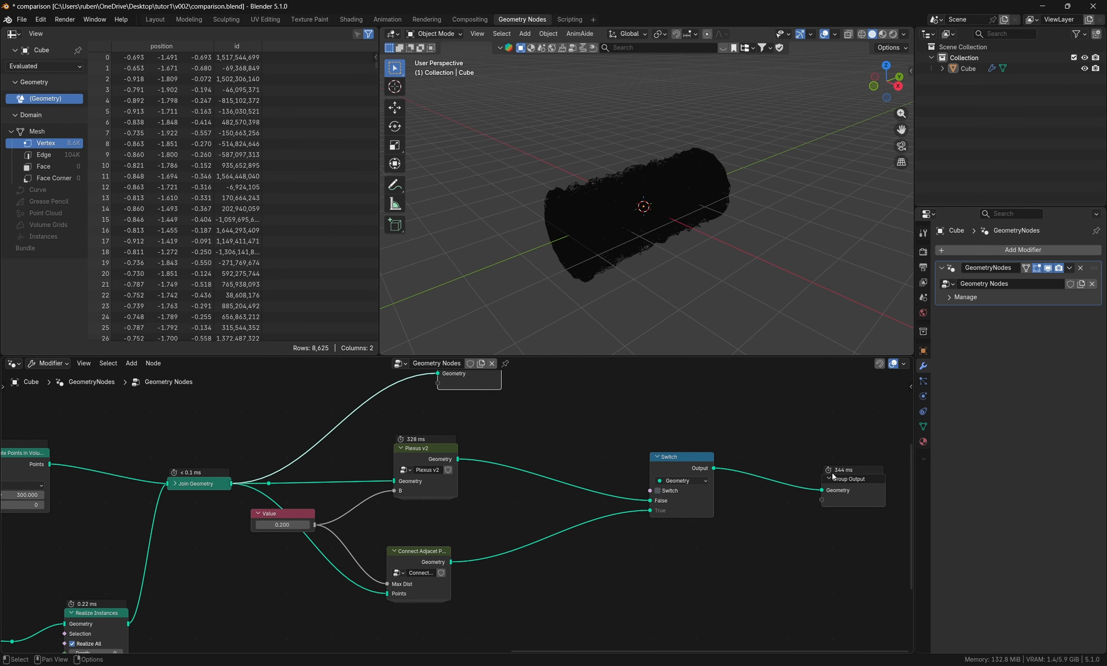
- Set the density of the Distribute Points in Volume node to 600
middle_drag(839, 478, 351, 524)
click(460, 496)
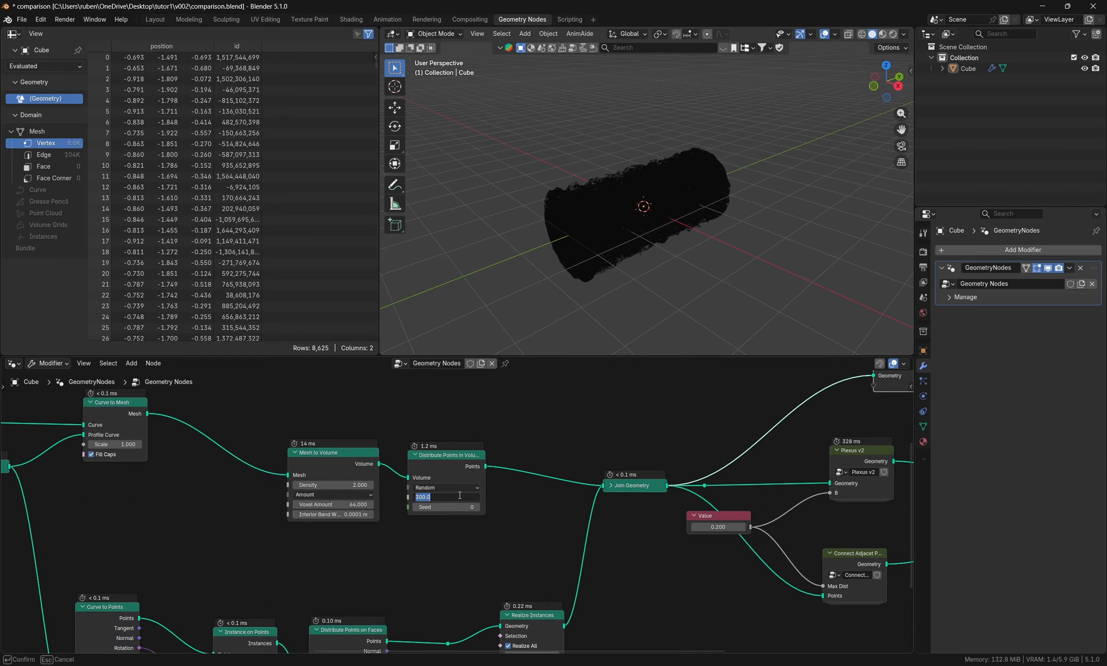
text(600)
key(Return)
- Turn on the Switch node's Switch option to output the Connect Adjacent Points branch
scroll(514, 580, down, 6)
middle_drag(499, 568, 204, 531)
scroll(763, 488, up, 5)
middle_drag(607, 520, 635, 528)
click(585, 508)
scroll(635, 527, down, 1)
middle_drag(330, 505, 483, 491)
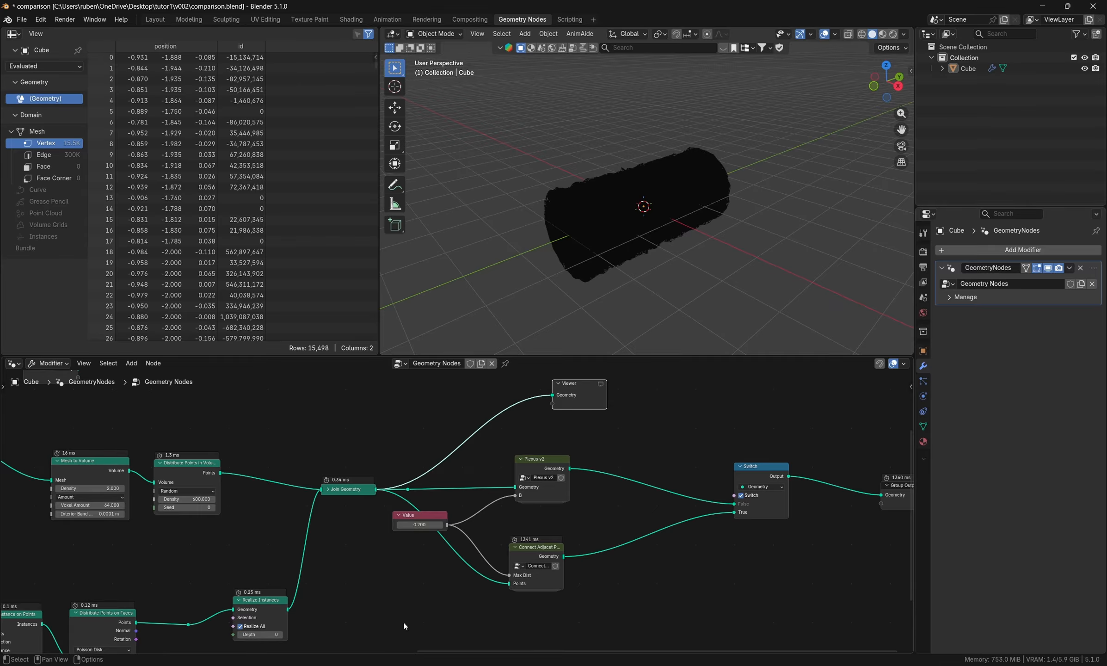
middle_drag(356, 595, 386, 584)
scroll(410, 583, down, 1)
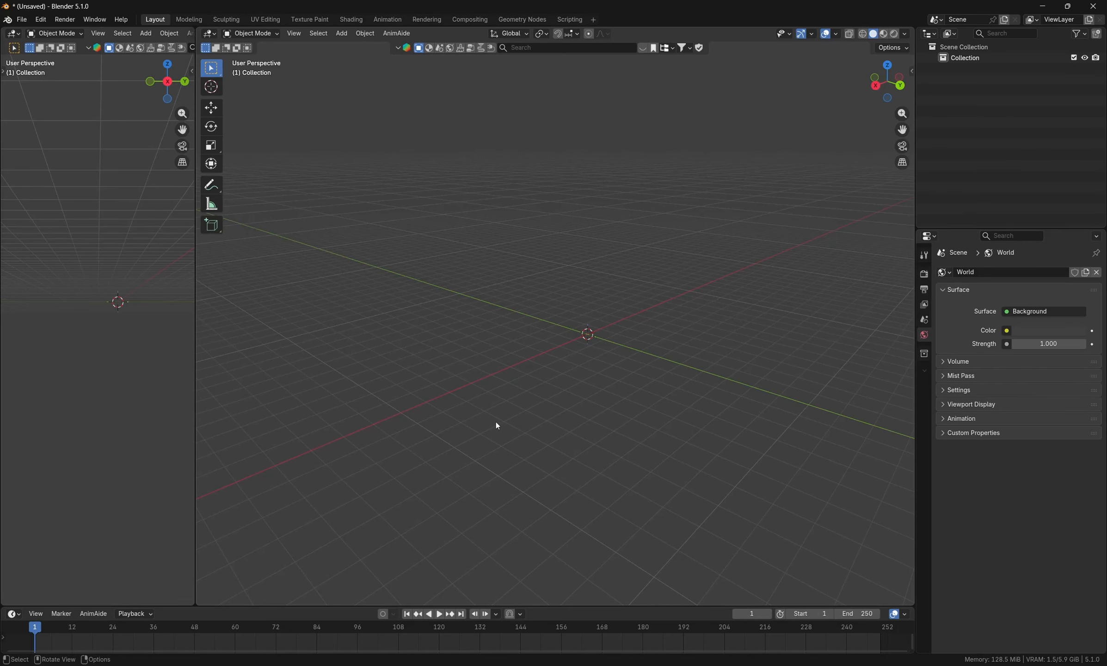
- Switch to the browser to view the YouTube video "Plexus Effect Done Right - Geometry Nodes" and return to Blender
key(alt+Tab)
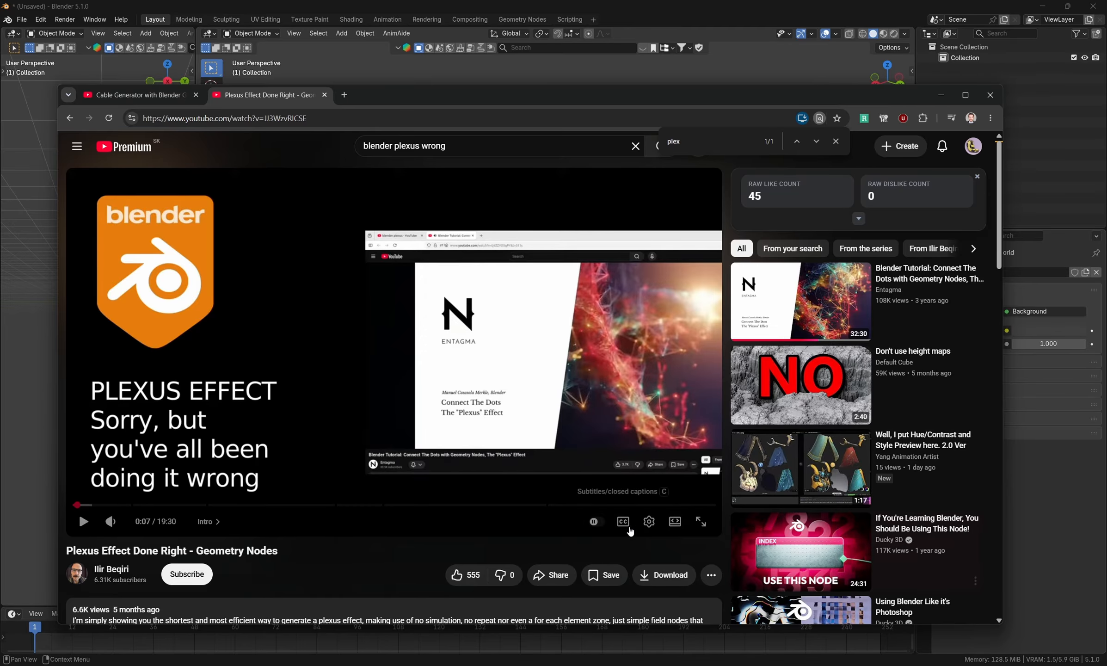
click(1051, 524)
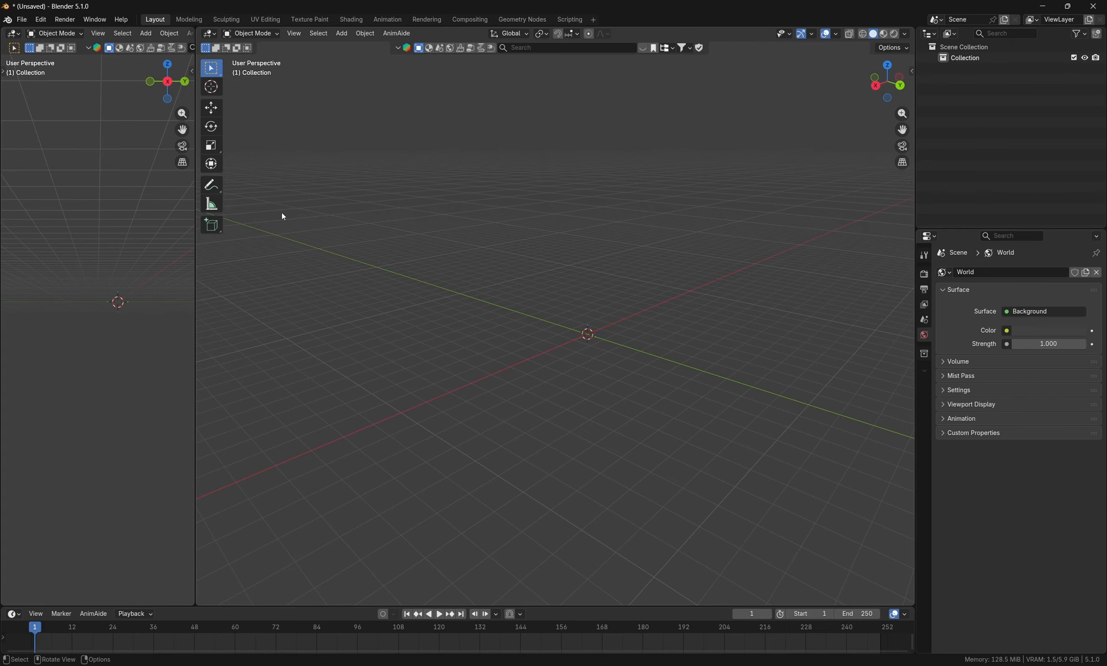
- Mark five scattered points in the empty scene with the Annotate tool
click(211, 189)
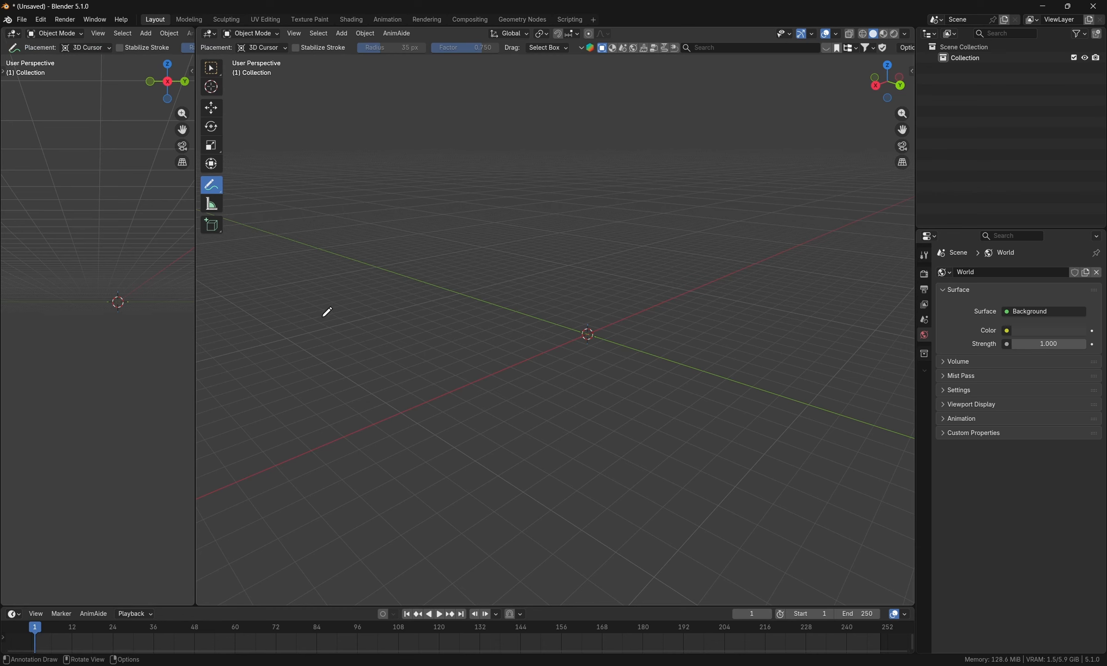
click(307, 310)
click(295, 387)
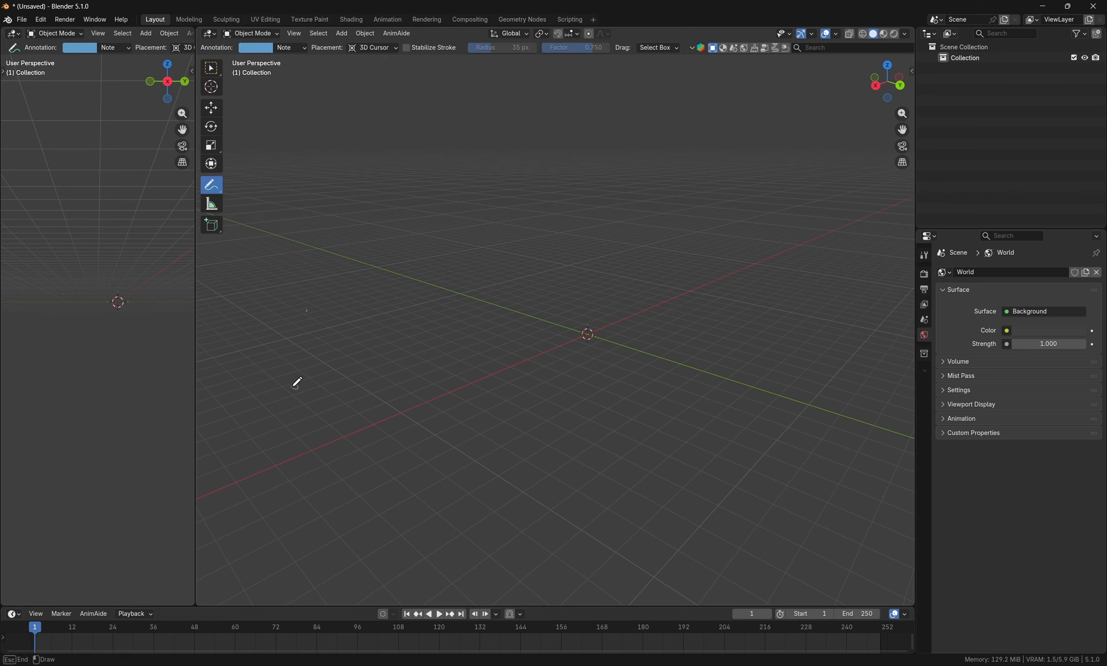
click(405, 388)
mouse_move(425, 329)
mouse_down()
mouse_move(435, 329)
mouse_move(426, 297)
mouse_up()
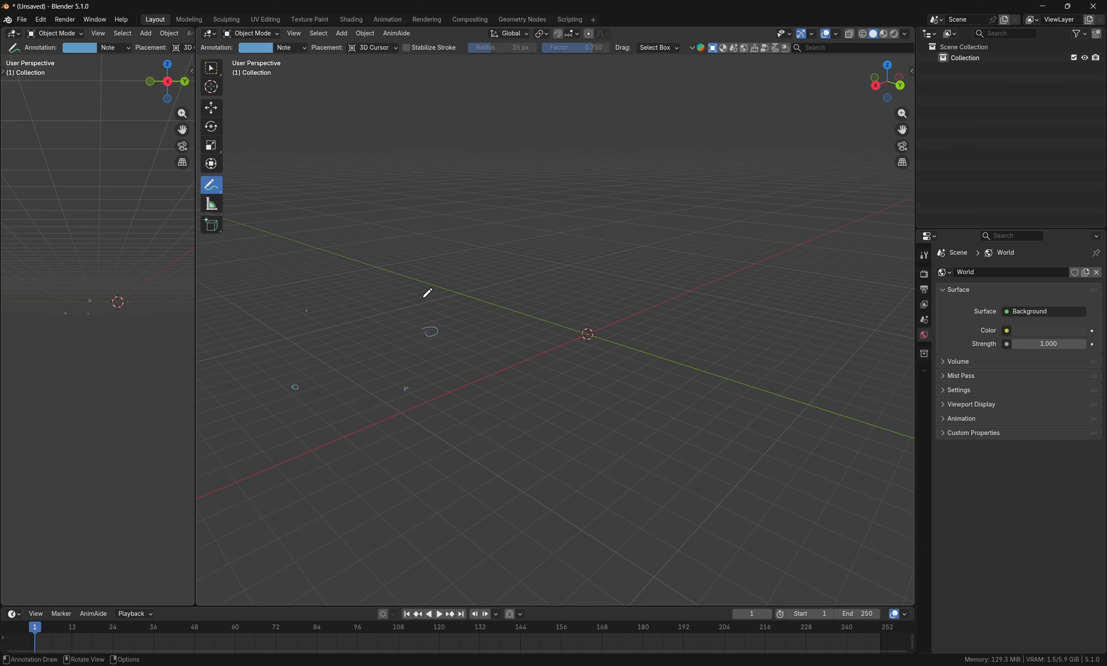
- Annotate two neighbouring points above the scattered ones with circles, joining lines and arrowheads between them
drag(368, 273, 367, 277)
drag(262, 279, 279, 276)
mouse_move(265, 274)
mouse_down()
mouse_move(252, 283)
mouse_move(293, 264)
mouse_move(268, 276)
mouse_move(374, 270)
mouse_move(363, 282)
mouse_move(374, 273)
mouse_move(353, 263)
mouse_move(383, 260)
mouse_move(262, 265)
mouse_move(270, 253)
mouse_move(262, 273)
mouse_up()
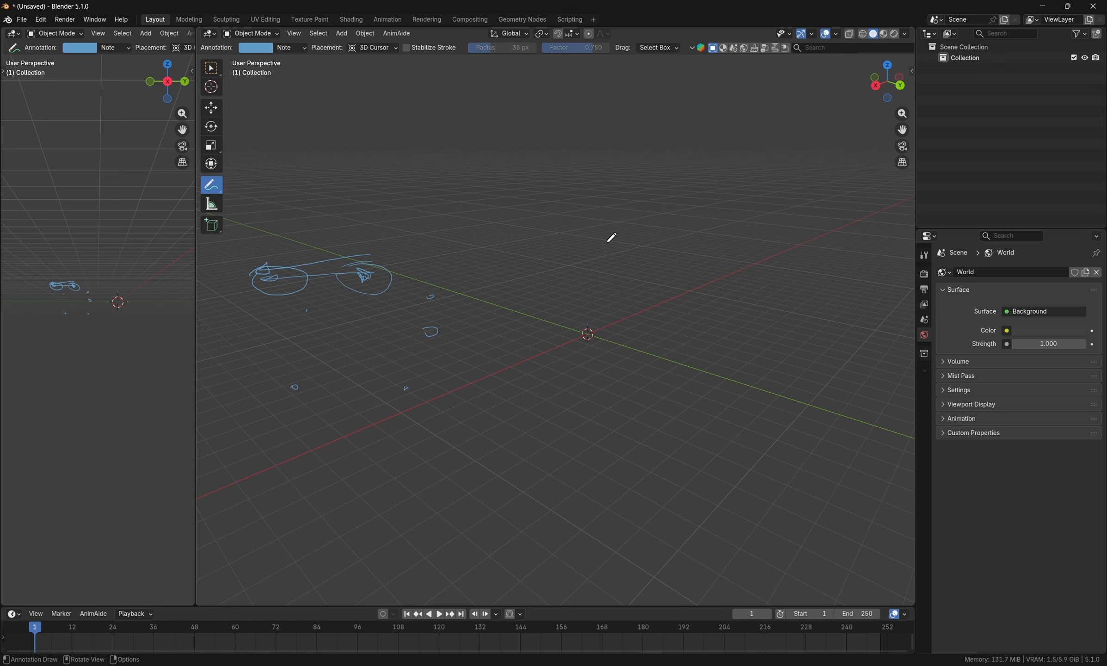
- Mark a second ring of five annotation points above the scene's origin
click(583, 237)
click(591, 293)
click(662, 295)
click(673, 245)
click(618, 212)
- Label the five points of the new ring by hand with the numbers 0, 2, 3, 4 and 10
drag(561, 231, 562, 231)
drag(578, 297, 656, 300)
drag(676, 254, 676, 264)
drag(628, 205, 642, 215)
drag(592, 290, 595, 293)
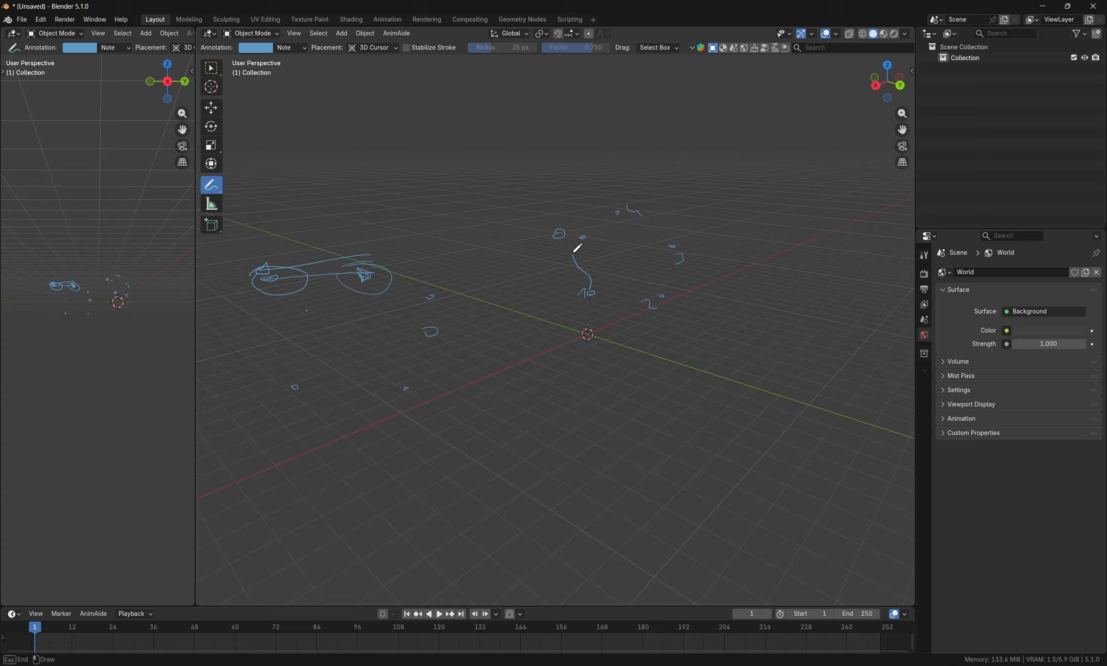
- Draw annotation strokes between the numbered points, undoing the first stroke from 0 to 10
drag(572, 245, 593, 295)
key(ctrl+z)
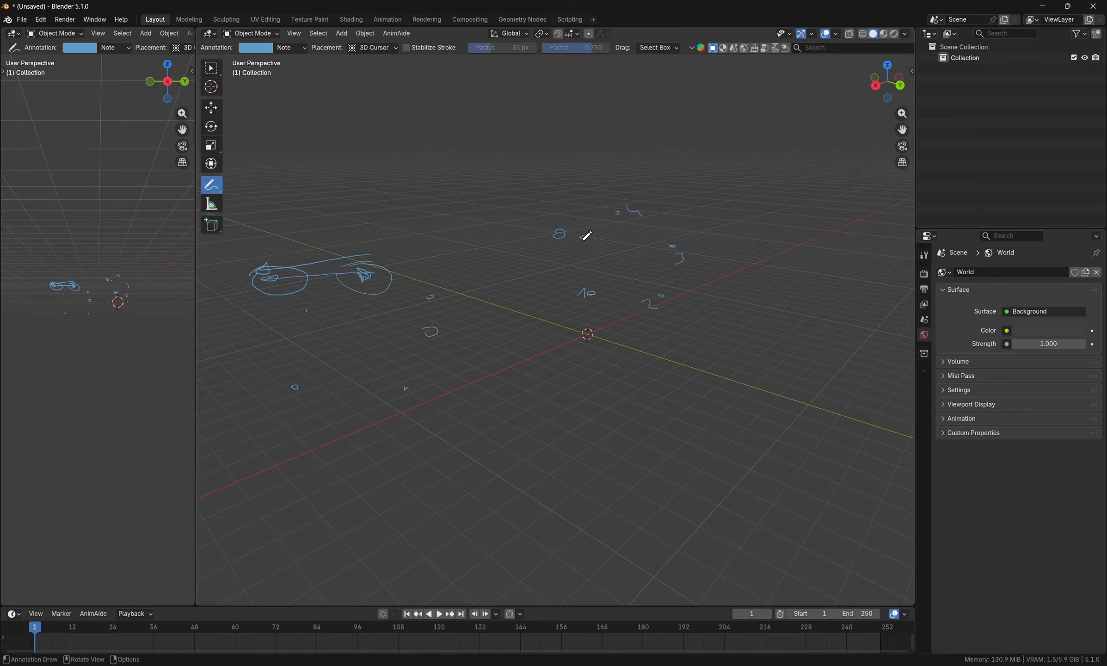
mouse_move(584, 237)
mouse_down()
mouse_move(593, 283)
mouse_move(609, 294)
mouse_move(664, 295)
mouse_move(684, 257)
mouse_move(670, 245)
mouse_move(610, 294)
mouse_up()
mouse_move(661, 246)
mouse_down()
mouse_move(628, 213)
mouse_move(657, 248)
mouse_move(587, 244)
mouse_move(608, 276)
mouse_up()
drag(606, 226, 577, 244)
drag(623, 220, 668, 288)
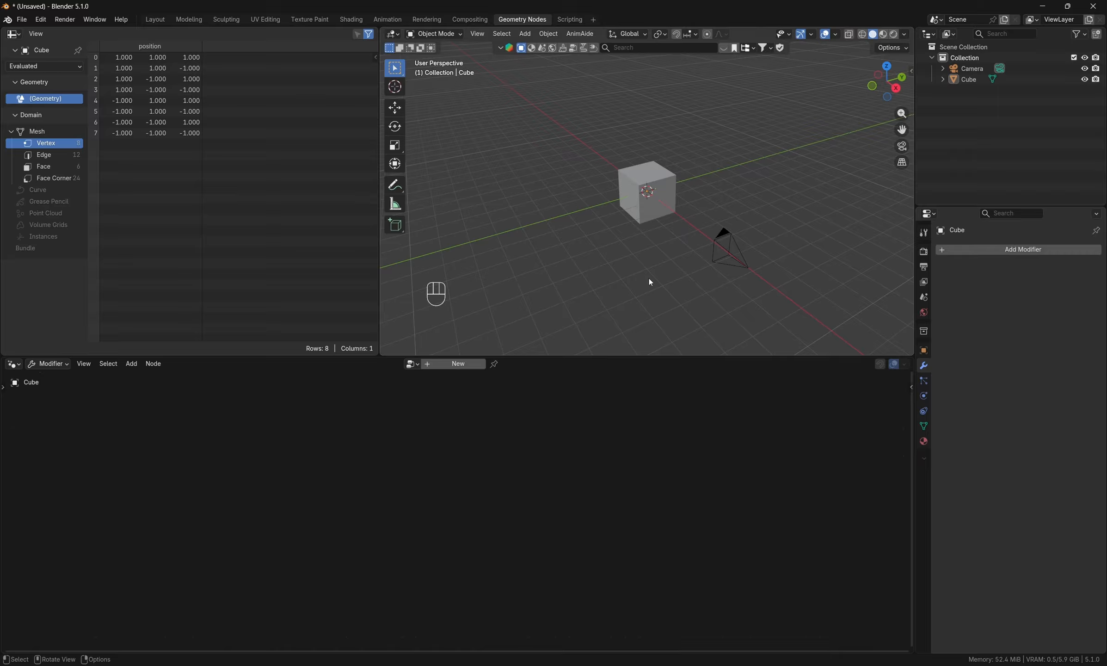
- Delete the camera from the default scene
middle_drag(650, 277, 622, 265)
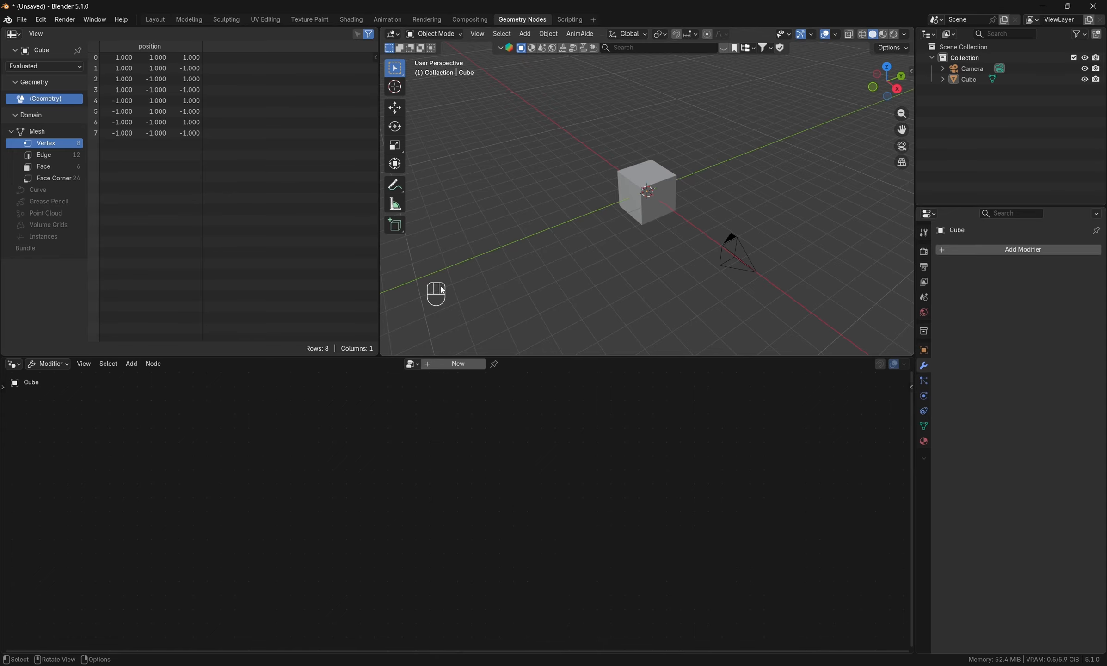
middle_drag(438, 296, 455, 282)
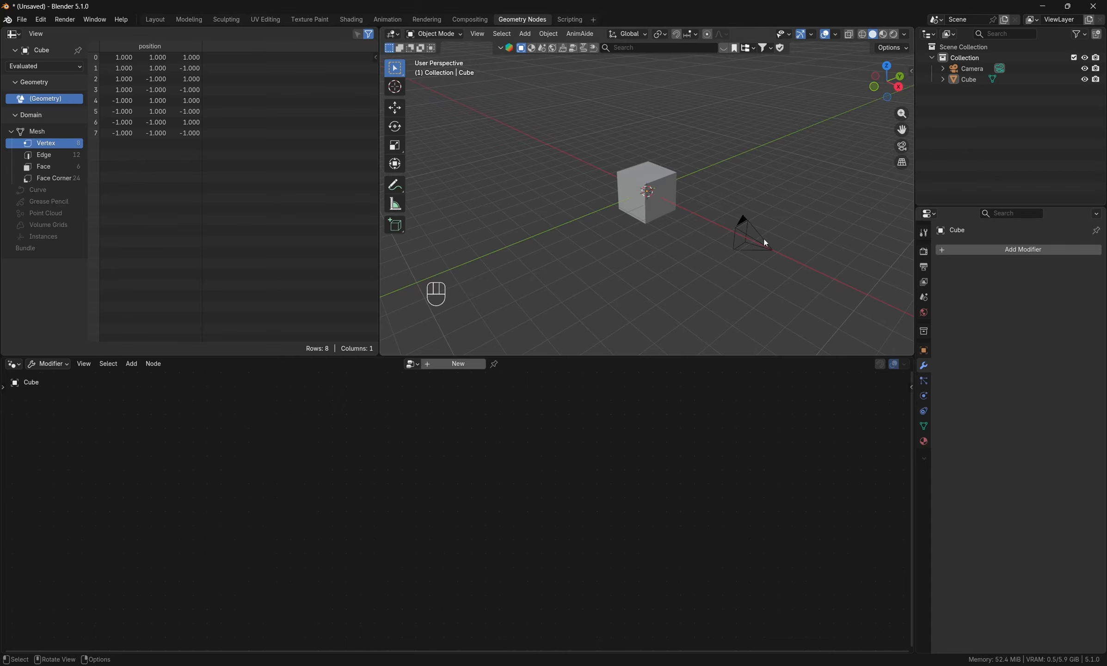
click(765, 243)
key(x)
click(743, 231)
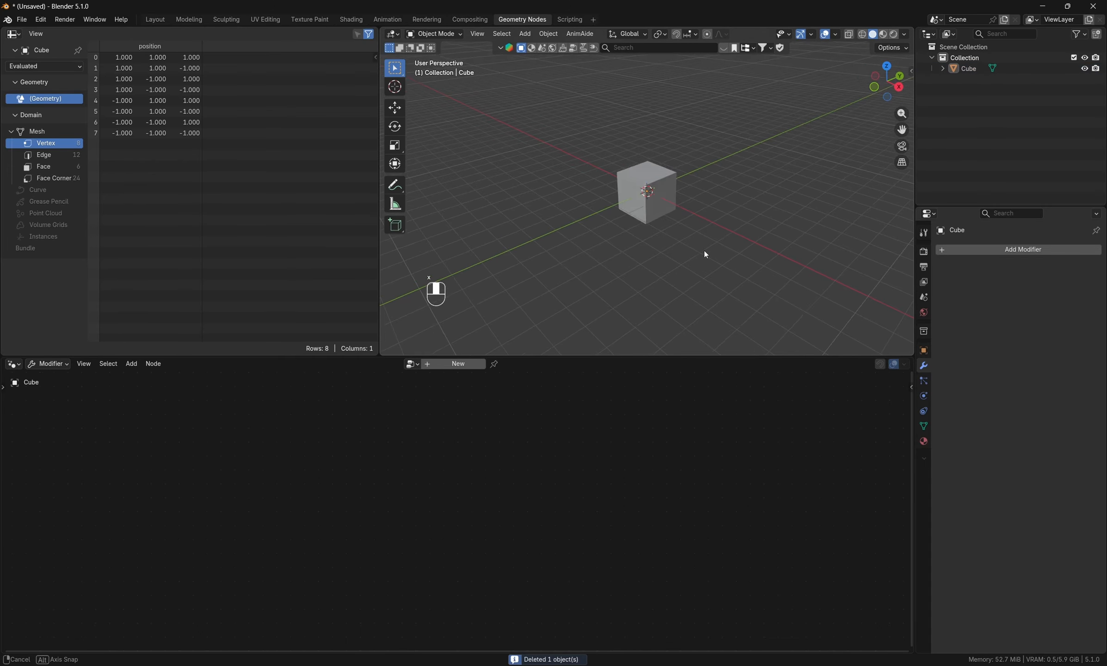
middle_drag(704, 254, 706, 253)
- Create a new geometry node tree on the default cube
click(651, 220)
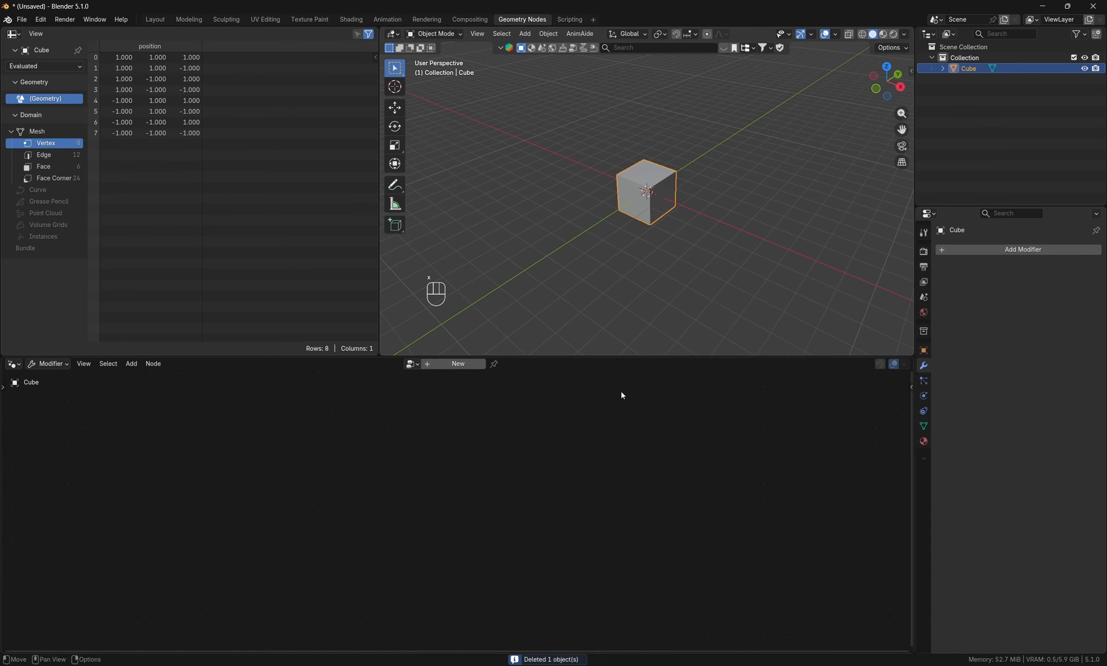
click(446, 365)
middle_drag(473, 456, 520, 444)
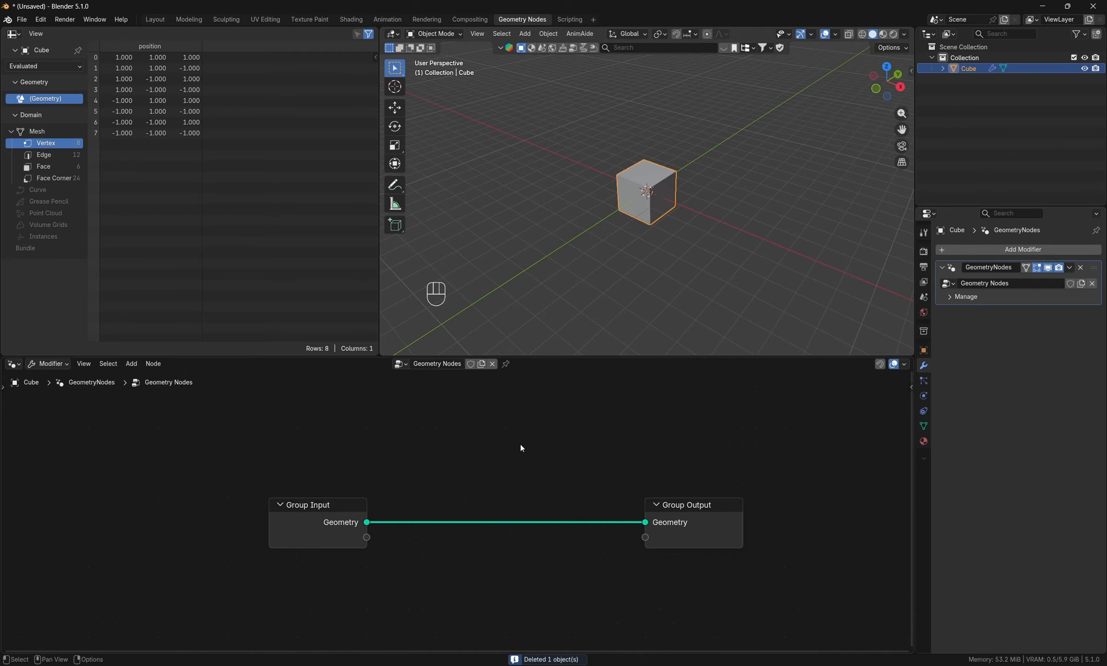
scroll(499, 493, down, 2)
- Cut the link between Group Input and Group Output and spread the two nodes far apart
ctrl+right_drag(478, 467, 481, 554)
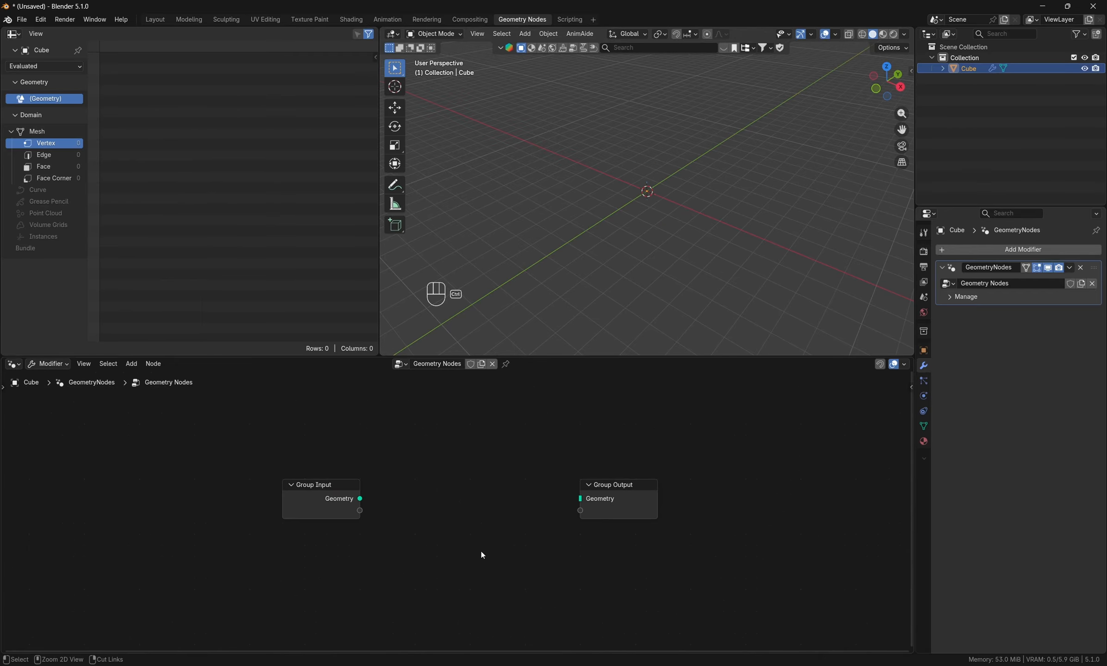
scroll(468, 492, down, 3)
scroll(468, 492, down, 2)
drag(526, 497, 805, 481)
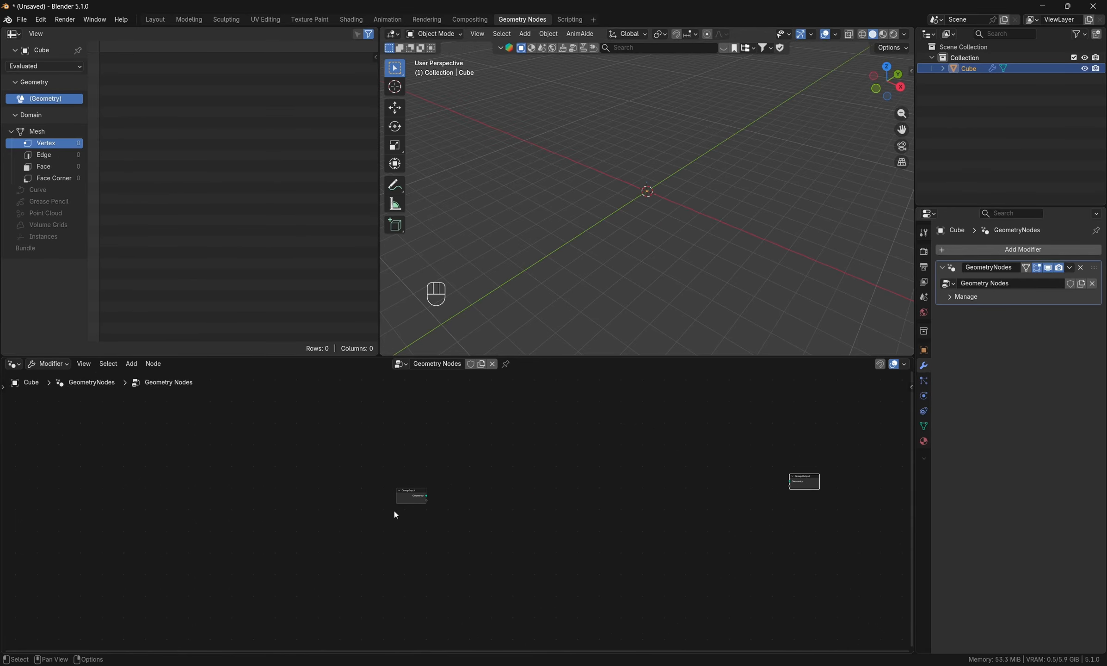
drag(393, 499, 246, 510)
- Add a Curve Line node between the Group Input and Group Output nodes
scroll(432, 463, up, 1)
key(shift+a)
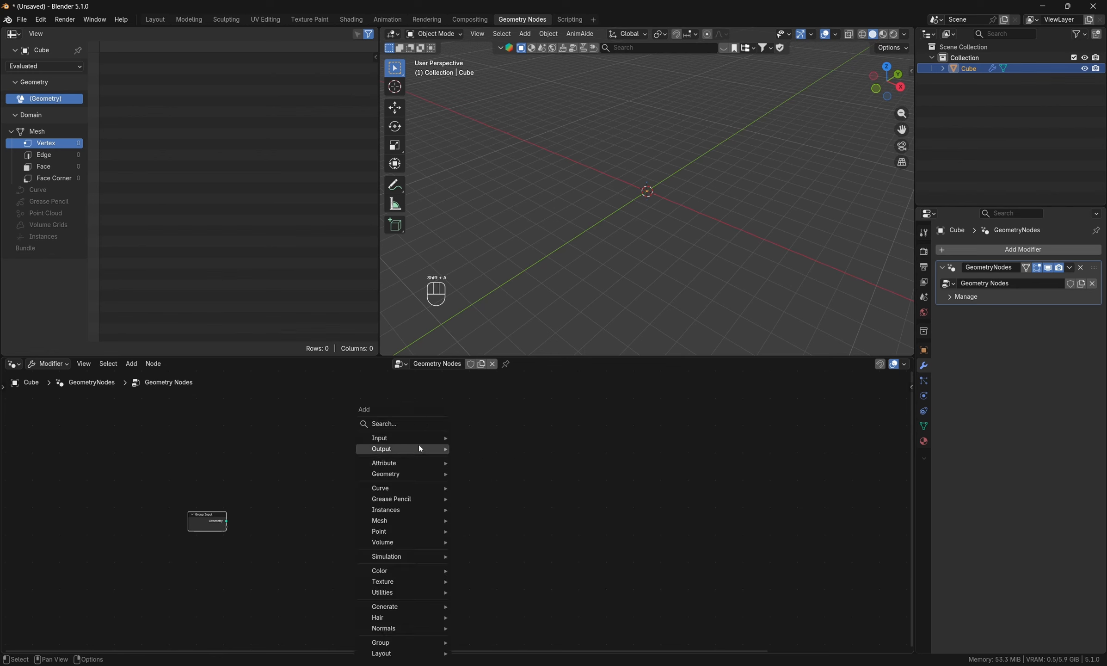
click(414, 422)
text(curvel)
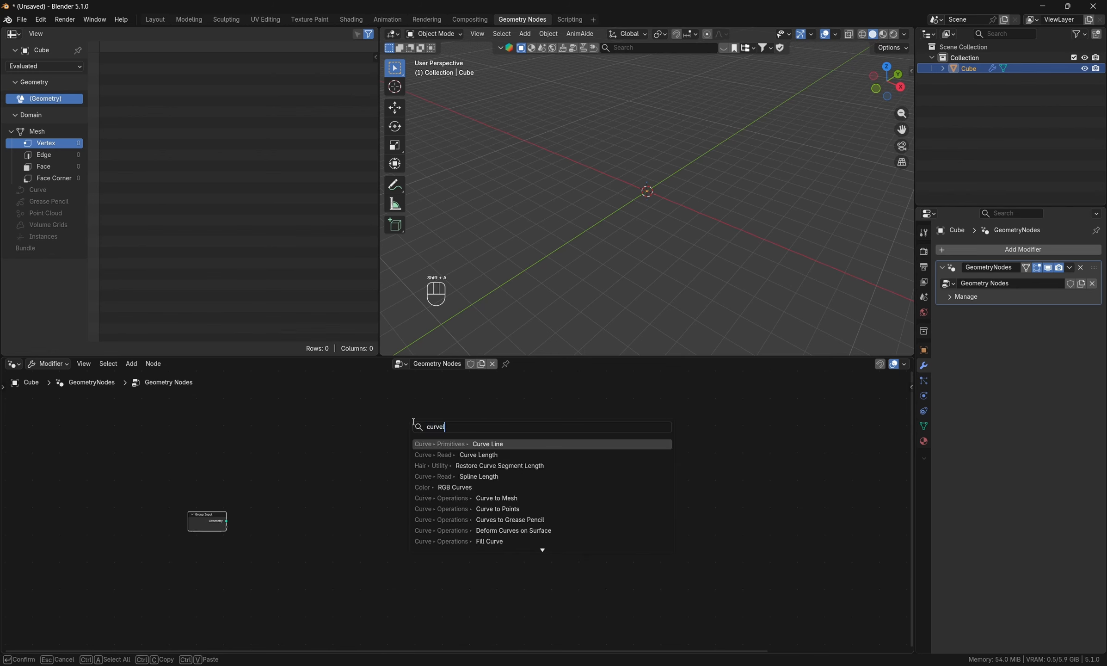
key(Return)
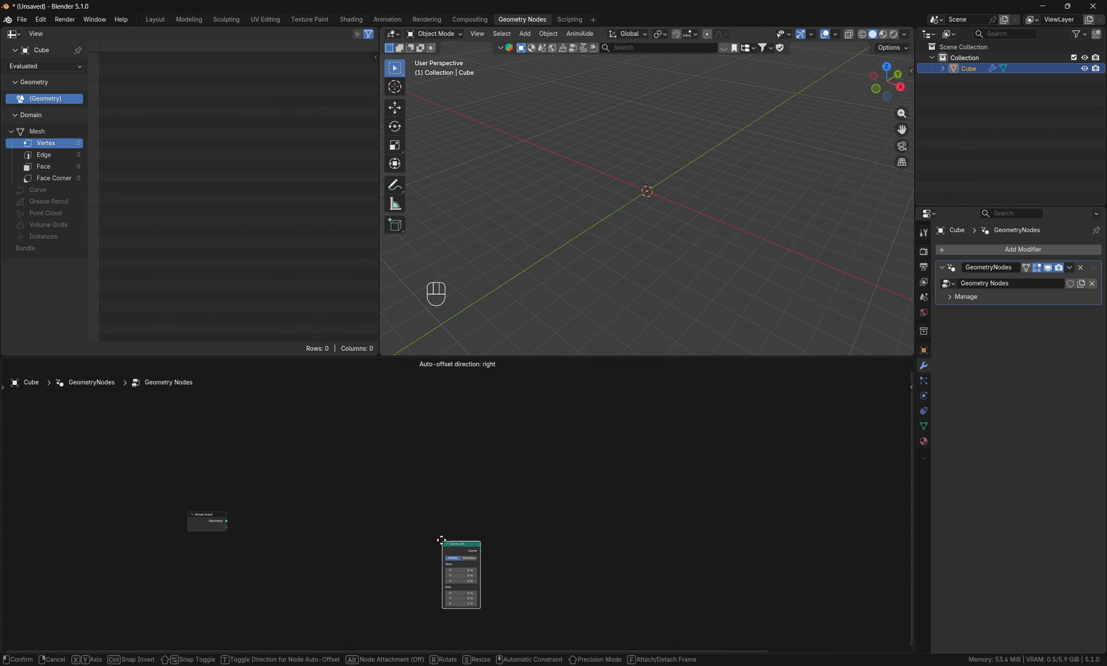
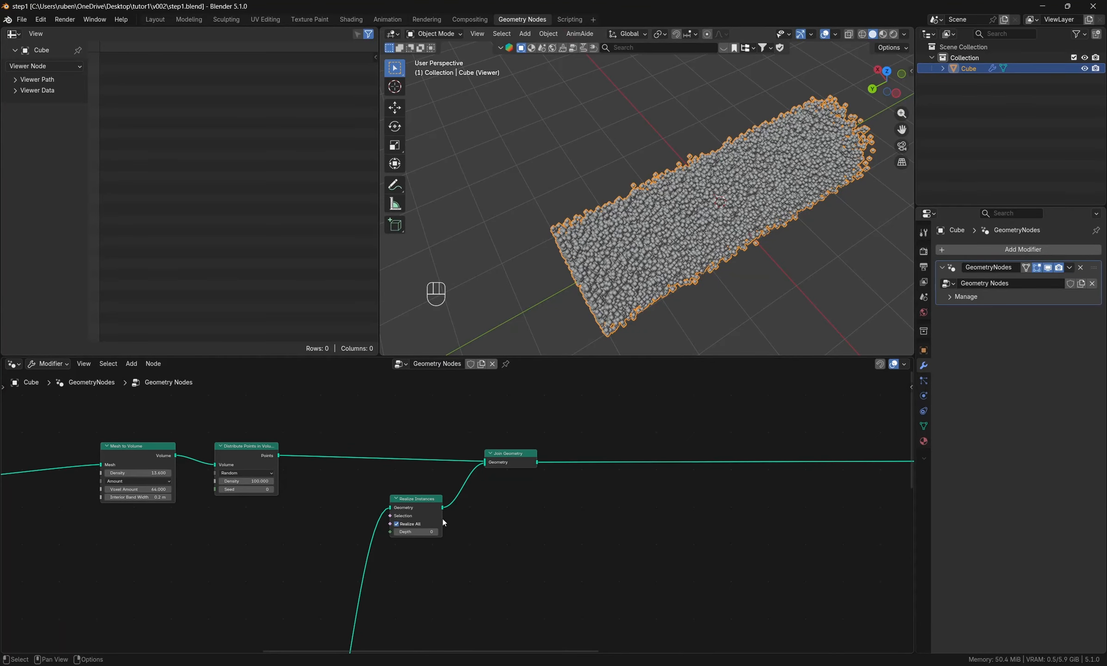
- Set the Density of the Distribute Points in Volume node to 10
double_click(246, 481)
text(10)
key(Return)
middle_drag(648, 232, 631, 221)
middle_drag(615, 504, 356, 541)
- Insert a Duplicate Elements node on the link following Join Geometry
scroll(462, 504, down, 3)
key(shift+a)
click(554, 423)
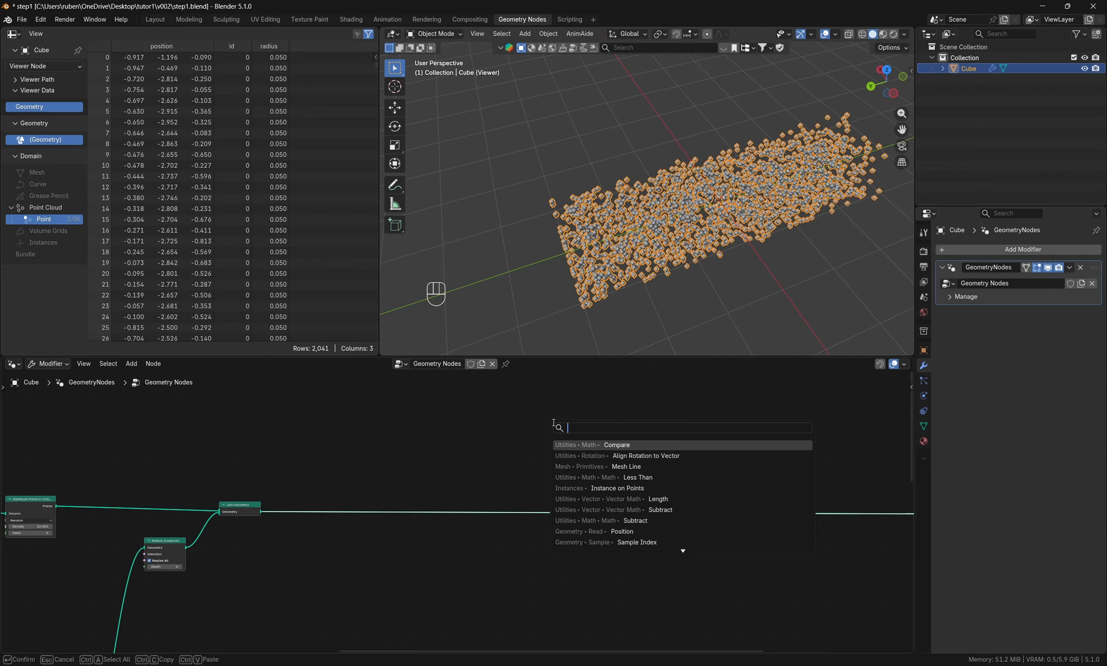
text(dupl)
key(Return)
click(546, 507)
scroll(558, 622, up, 5)
- Add an Index node and connect it to the Amount input of Duplicate Elements
key(shift+a)
click(485, 407)
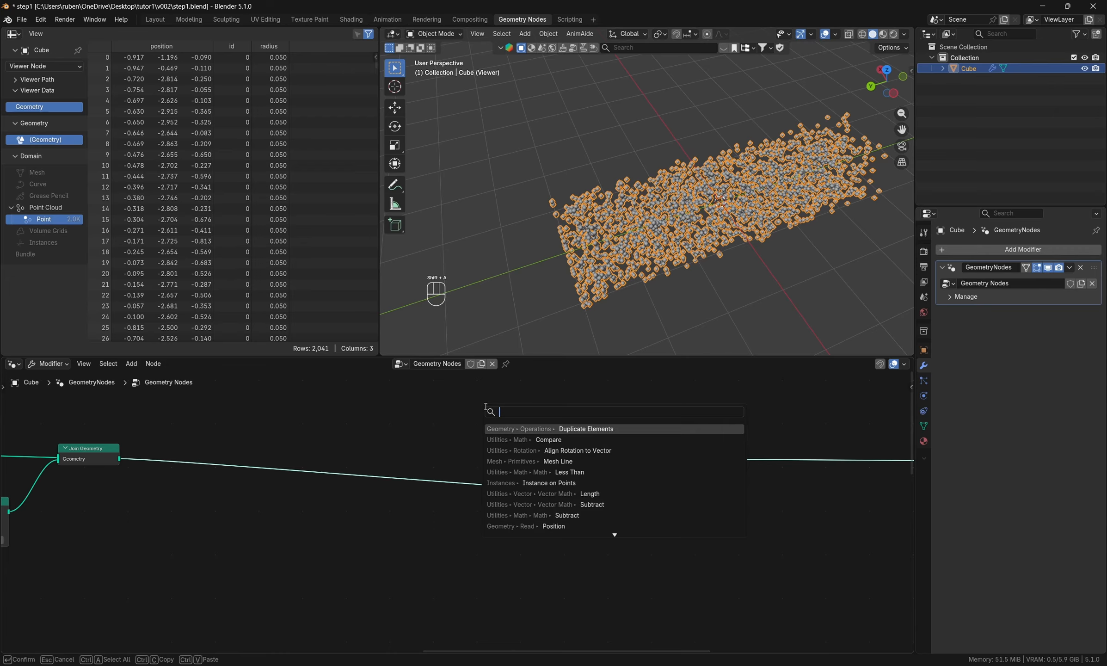
text(index)
key(Return)
click(452, 549)
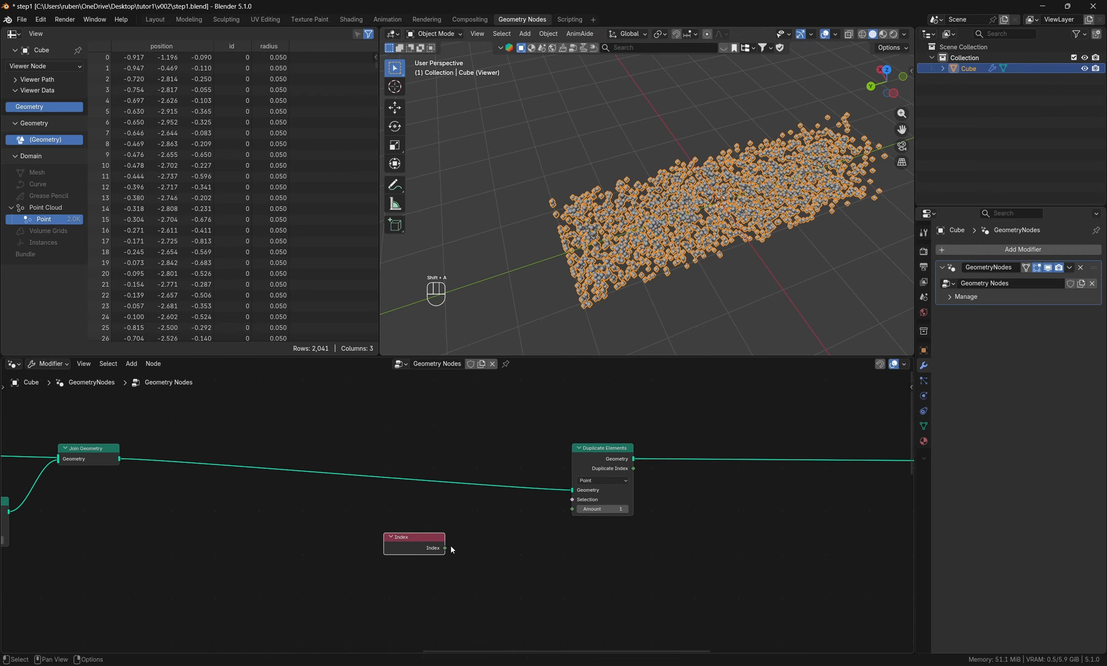
drag(447, 548, 572, 509)
middle_drag(545, 568, 377, 581)
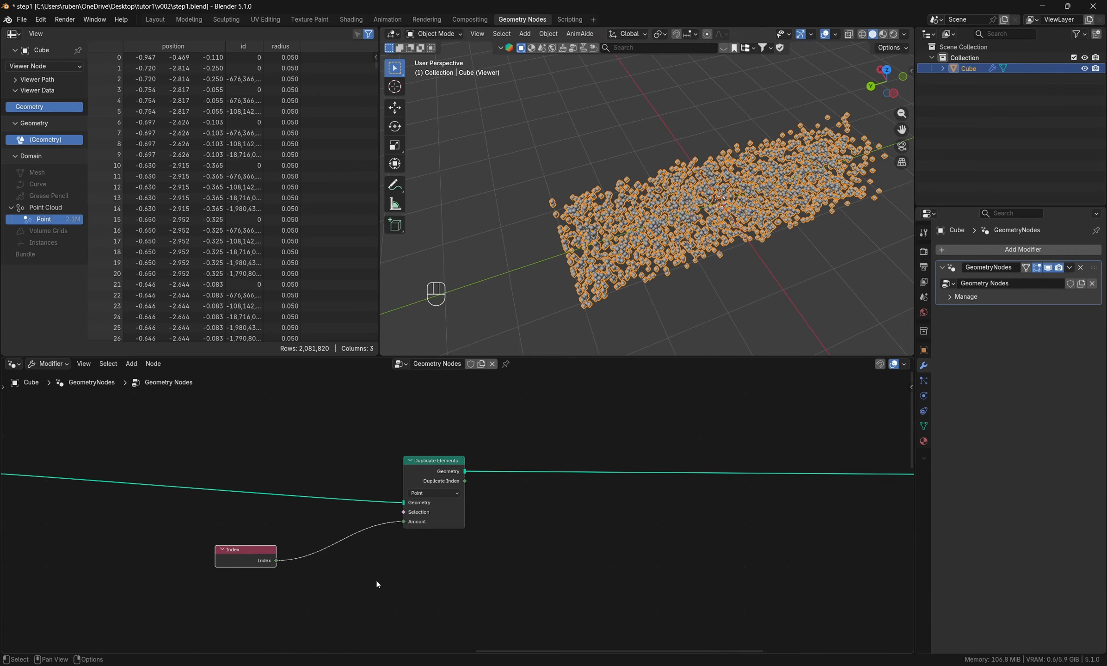
drag(237, 556, 280, 556)
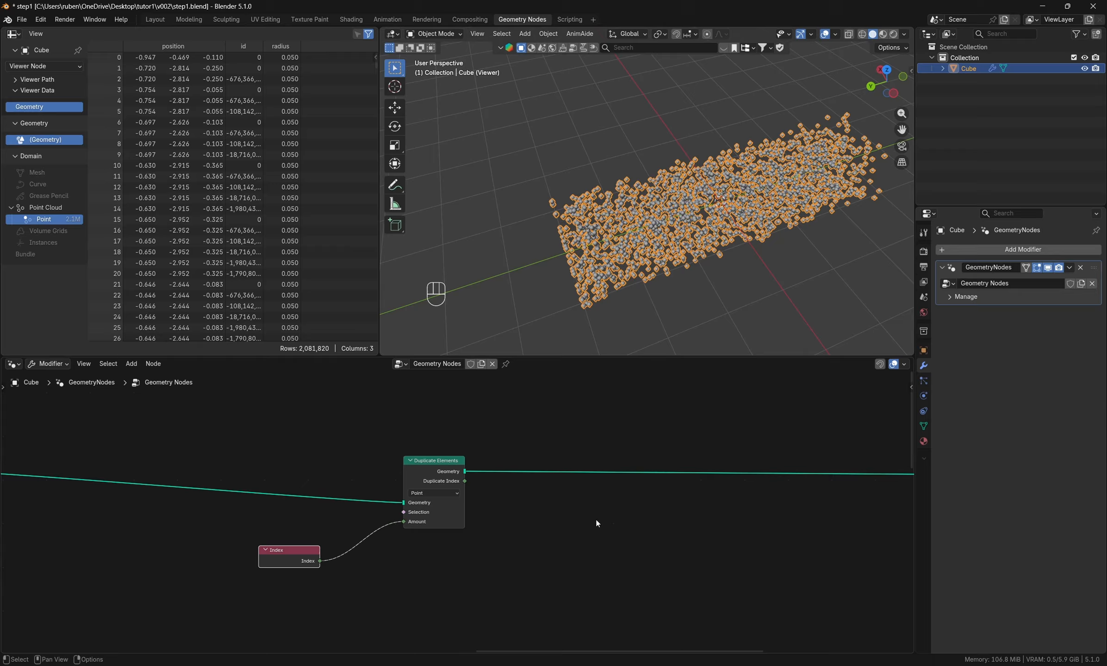
middle_drag(596, 518, 689, 532)
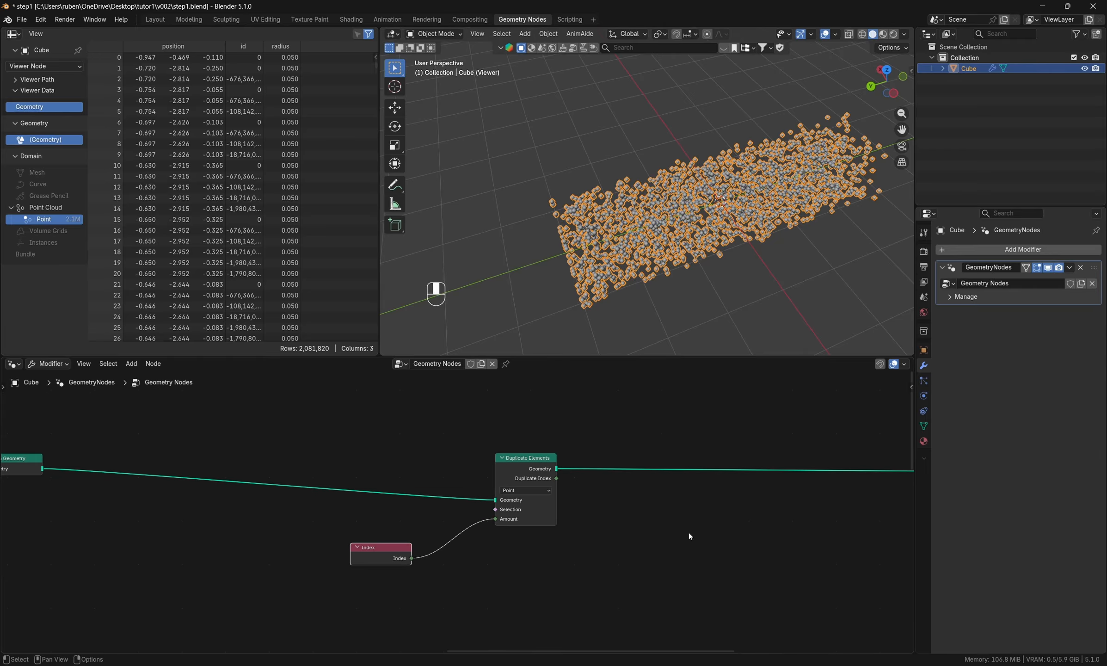
scroll(621, 510, up, 2)
drag(533, 467, 570, 494)
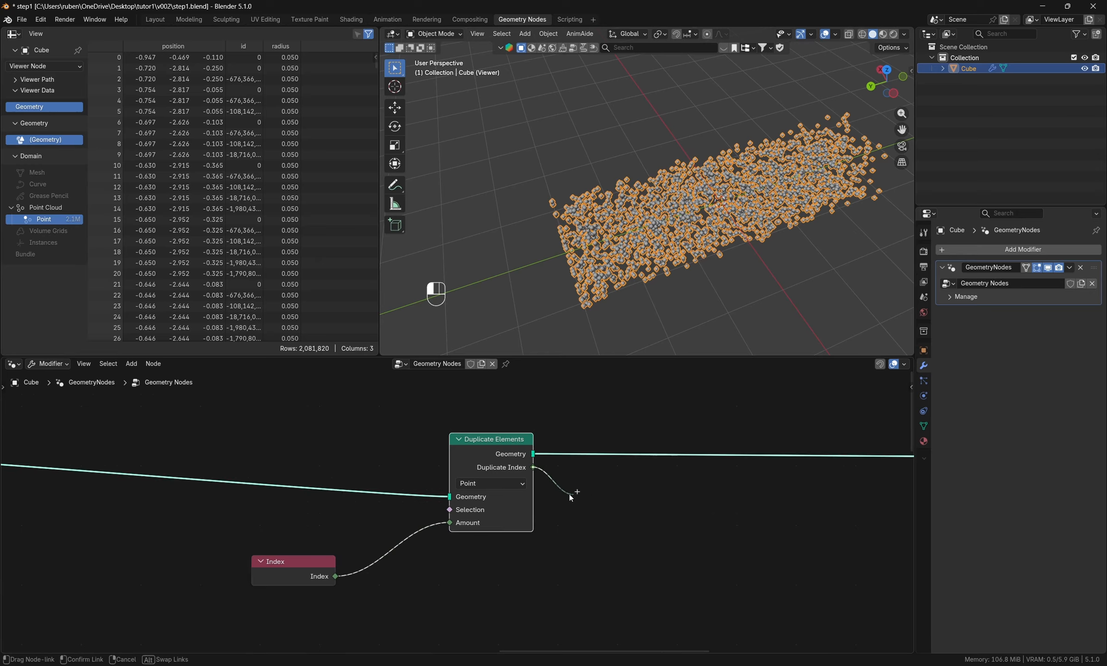
mouse_move(616, 523)
mouse_down()
mouse_move(605, 513)
mouse_move(622, 511)
mouse_up()
key(Escape)
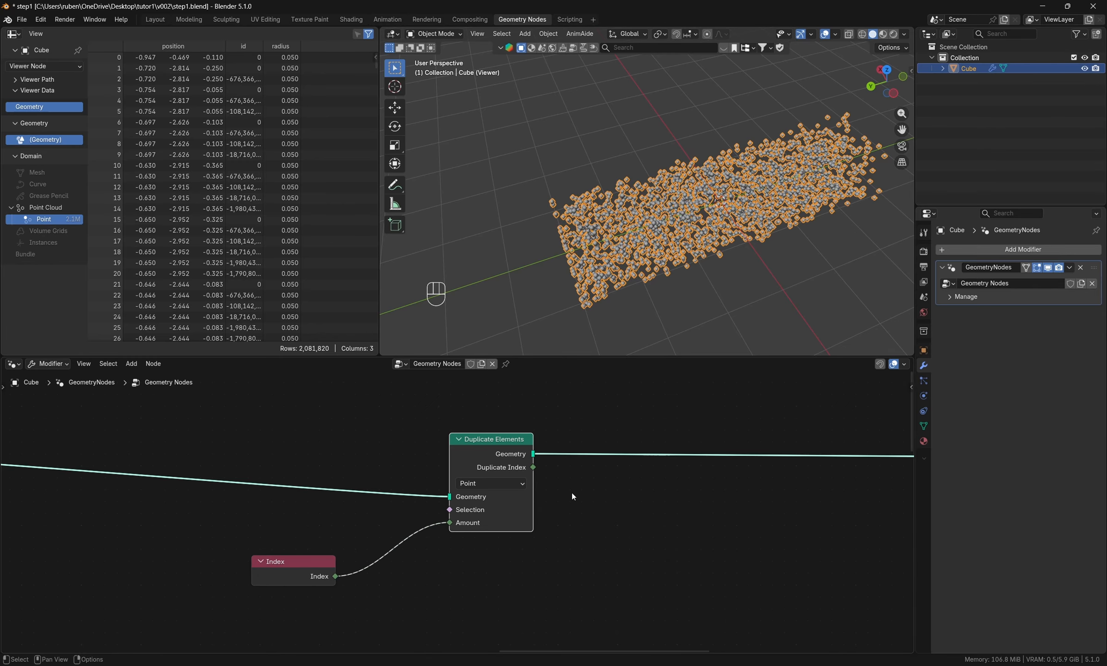
drag(533, 467, 656, 559)
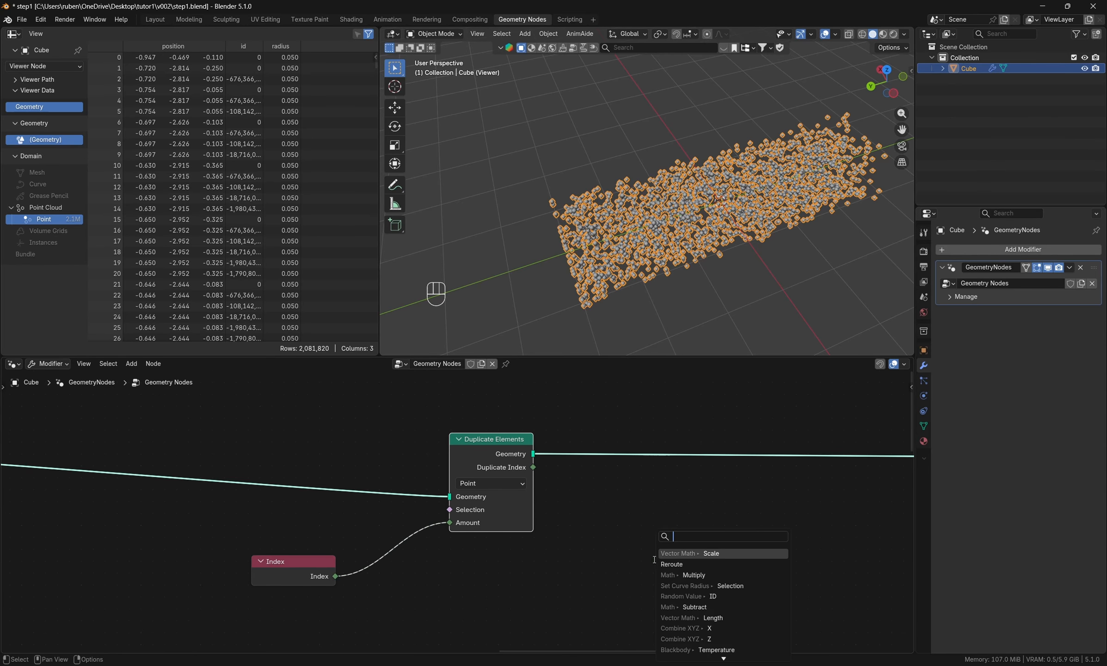
key(Escape)
scroll(639, 500, down, 3)
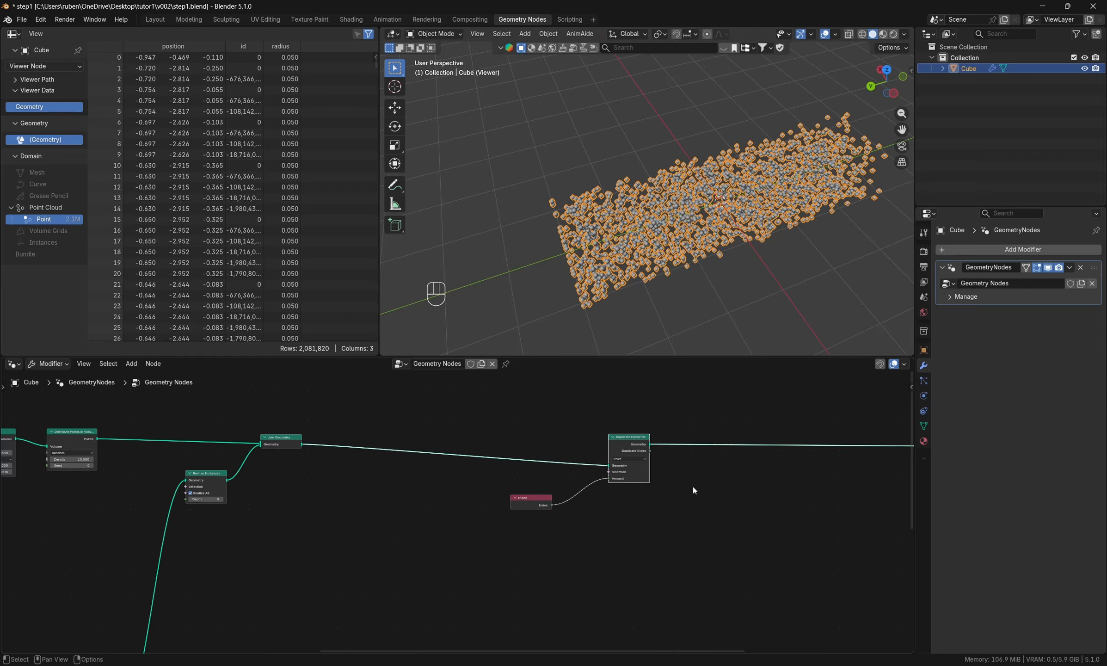
- Shift the Join Geometry and Realize Instances nodes slightly and add a Sample Index node below Duplicate Elements
drag(287, 444, 311, 451)
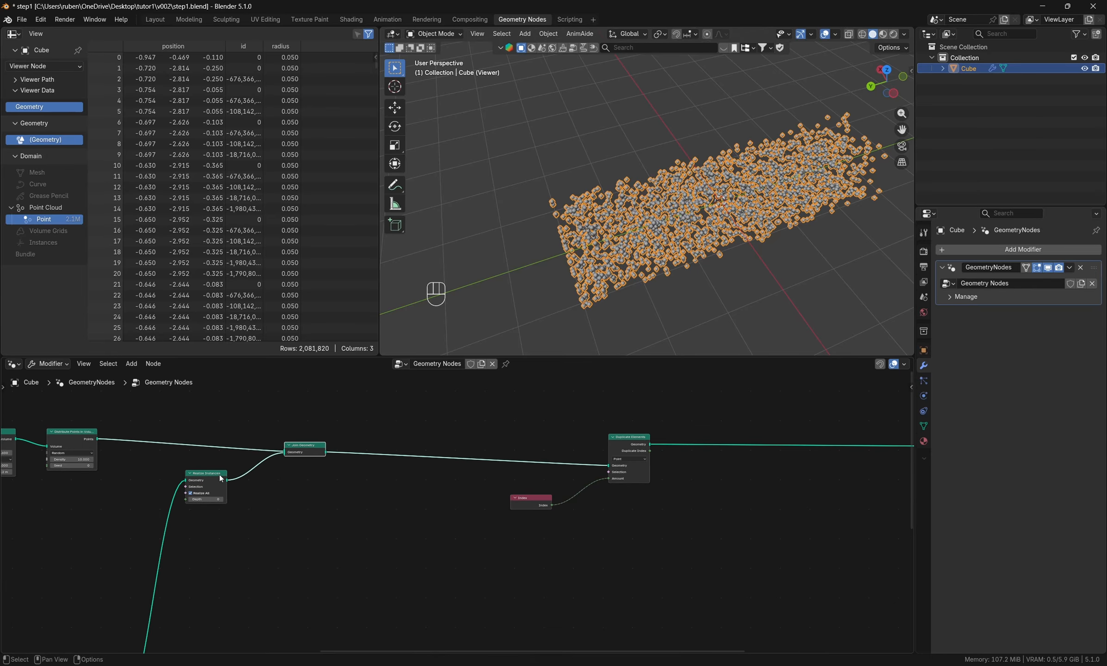
drag(219, 474, 214, 498)
middle_drag(637, 480, 467, 407)
key(shift+a)
text(sample index)
key(Return)
click(598, 532)
- Feed Sample Index with the joined geometry, a Position node as Value and Duplicate Index as Index, spacing the nodes apart
drag(109, 376, 574, 548)
drag(489, 374, 574, 563)
drag(485, 565, 575, 556)
drag(597, 506, 585, 510)
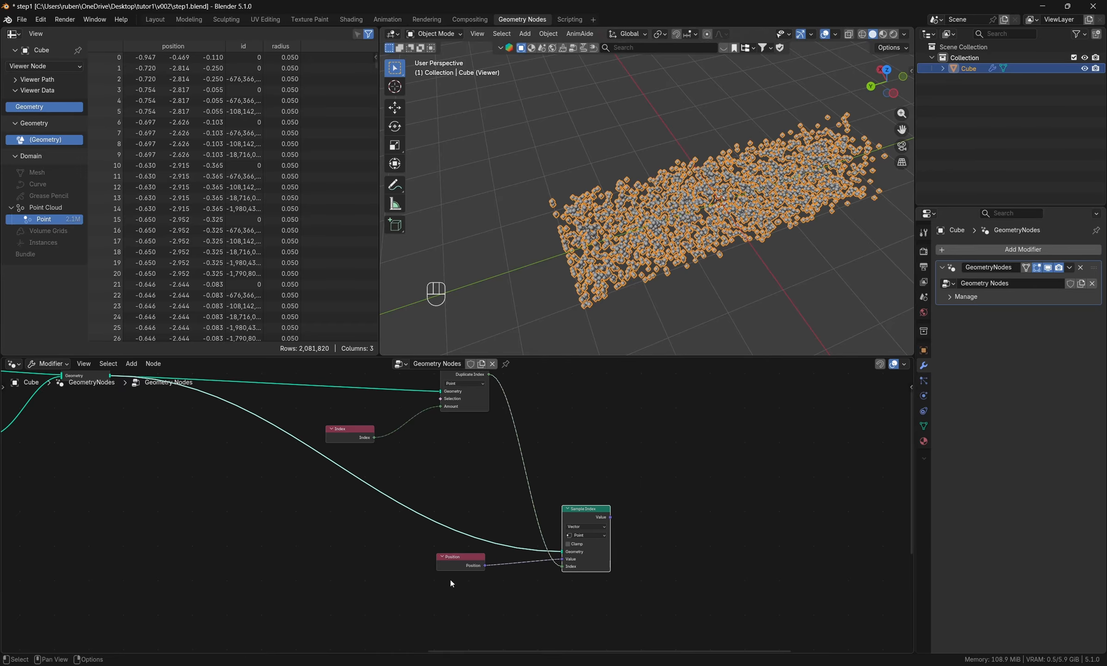
drag(453, 574, 423, 568)
drag(455, 558, 422, 558)
drag(577, 510, 577, 514)
drag(452, 567, 597, 623)
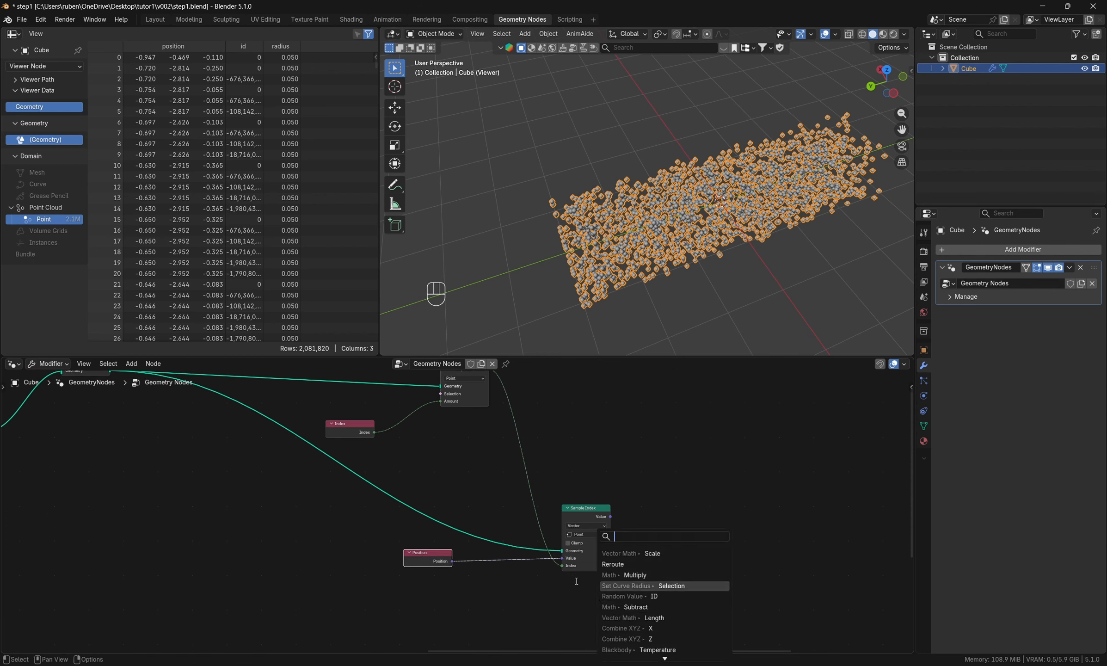
key(Escape)
key(shift+a)
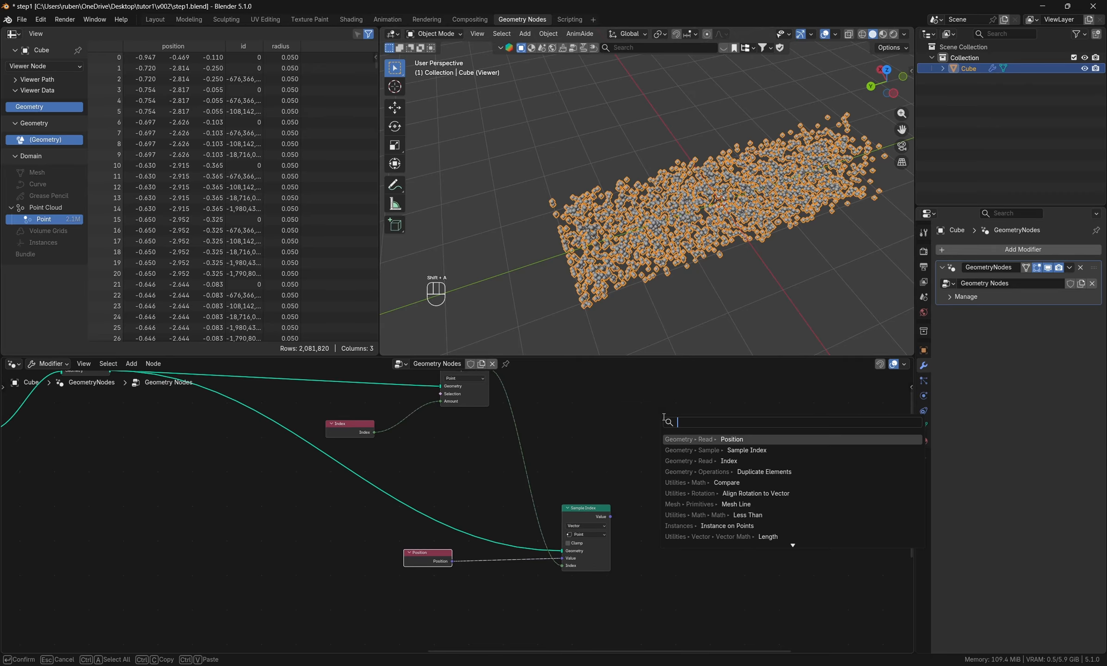
text(subtract)
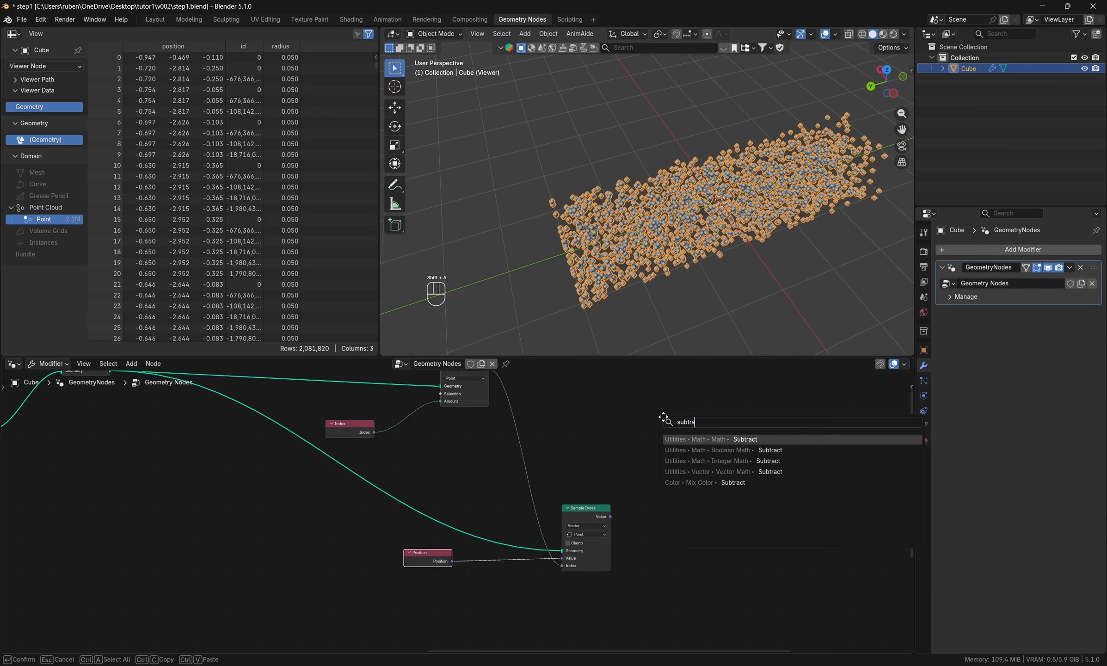
key(Return)
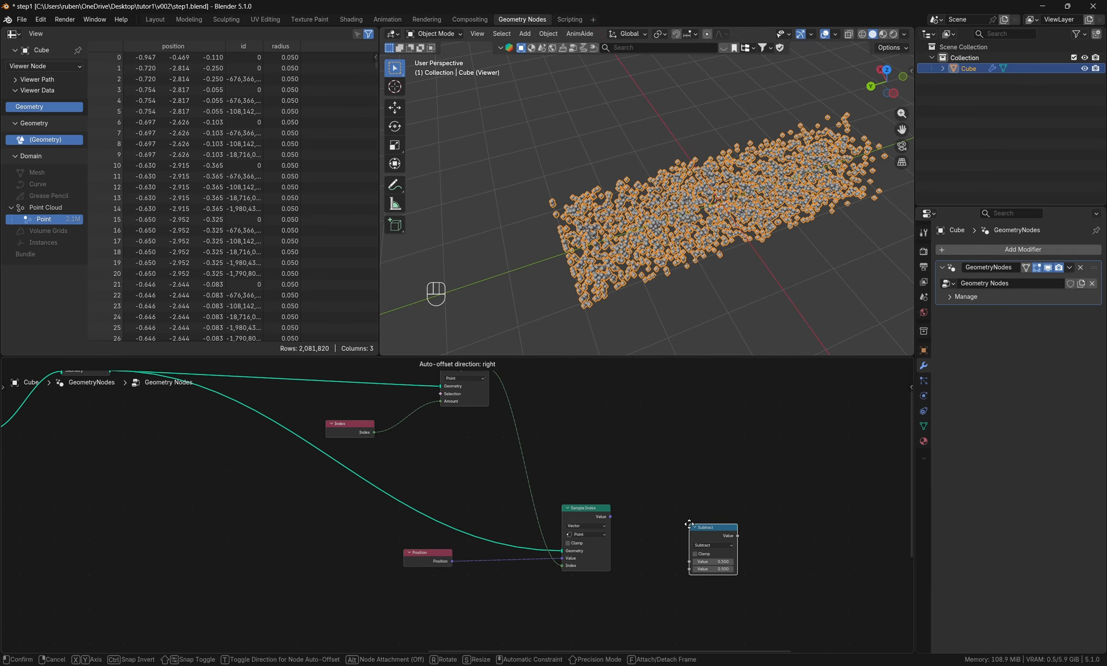
key(Escape)
- Add a Vector Math Subtract node beside Sample Index
key(shift+a)
text(su)
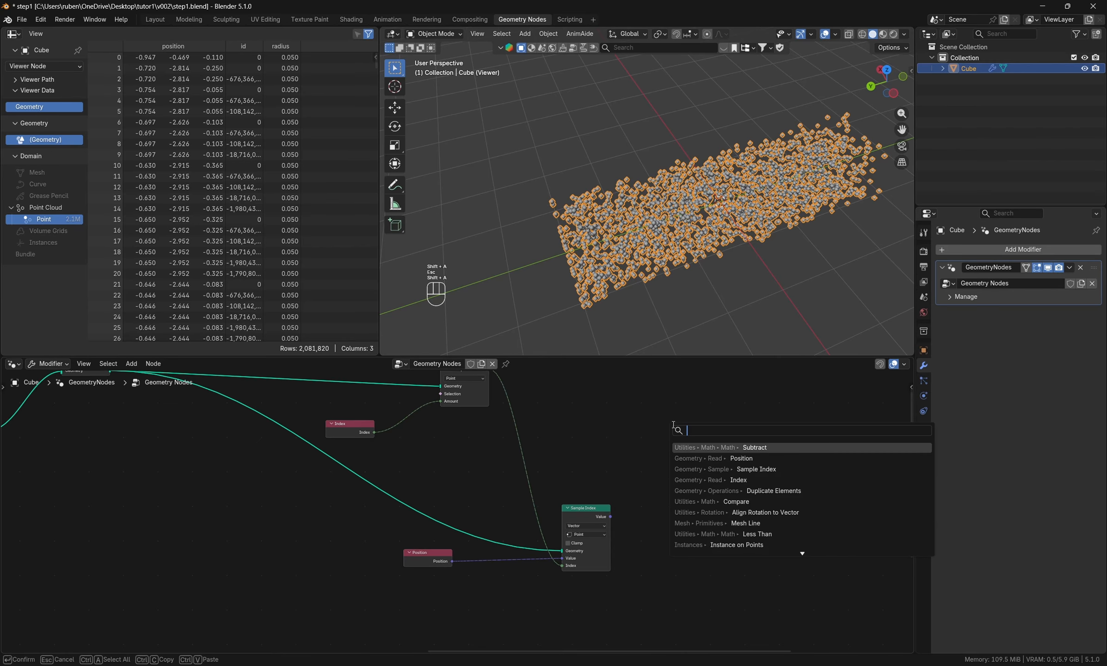
text(btra)
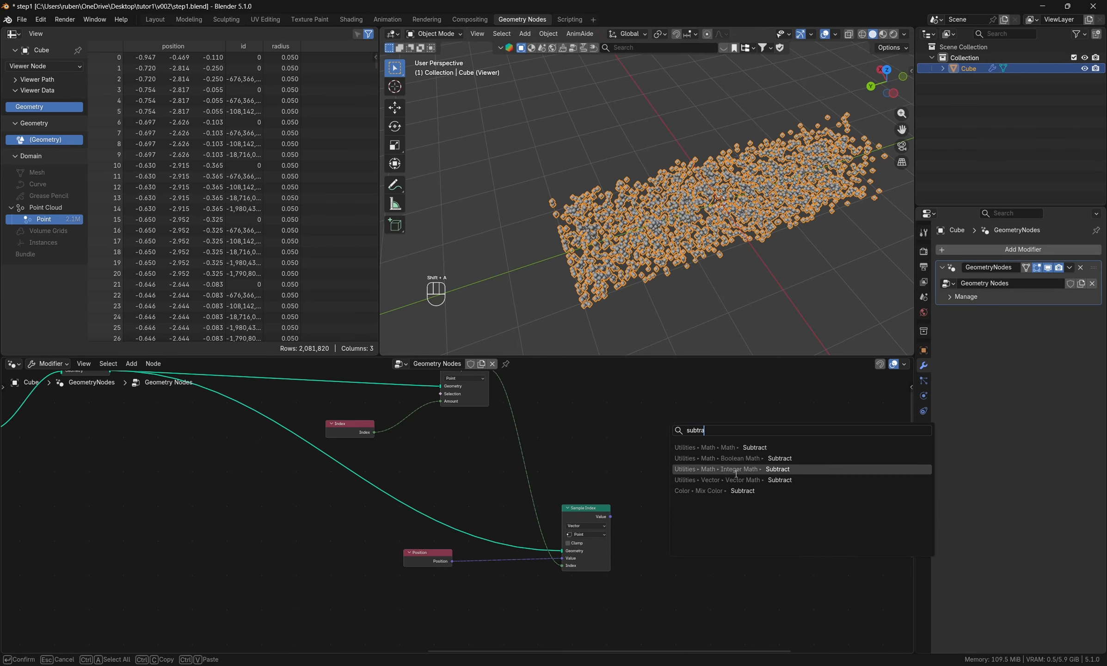
click(745, 480)
click(684, 529)
scroll(650, 583, up, 3)
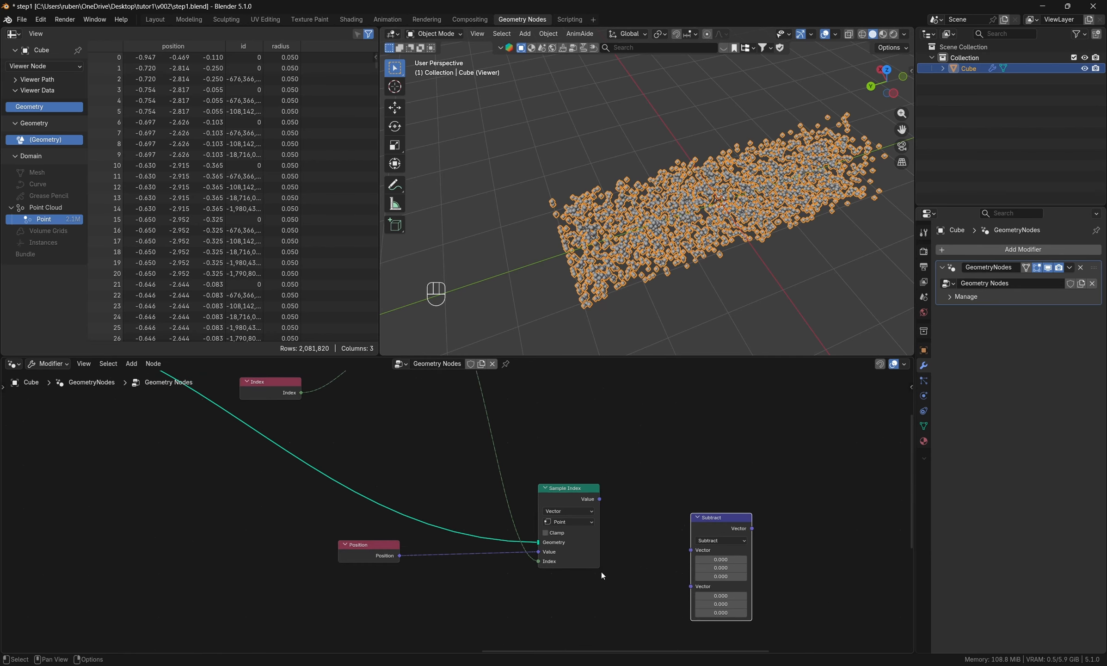
- Connect the Sample Index value to the first Subtract vector and Position to the second
middle_drag(601, 572, 554, 553)
drag(652, 499, 688, 492)
drag(331, 536, 359, 602)
drag(380, 600, 678, 558)
drag(551, 478, 678, 522)
drag(707, 497, 694, 509)
middle_drag(842, 492, 681, 537)
- Add a Vector Math Length node and feed it the Subtract result
key(shift+a)
click(689, 424)
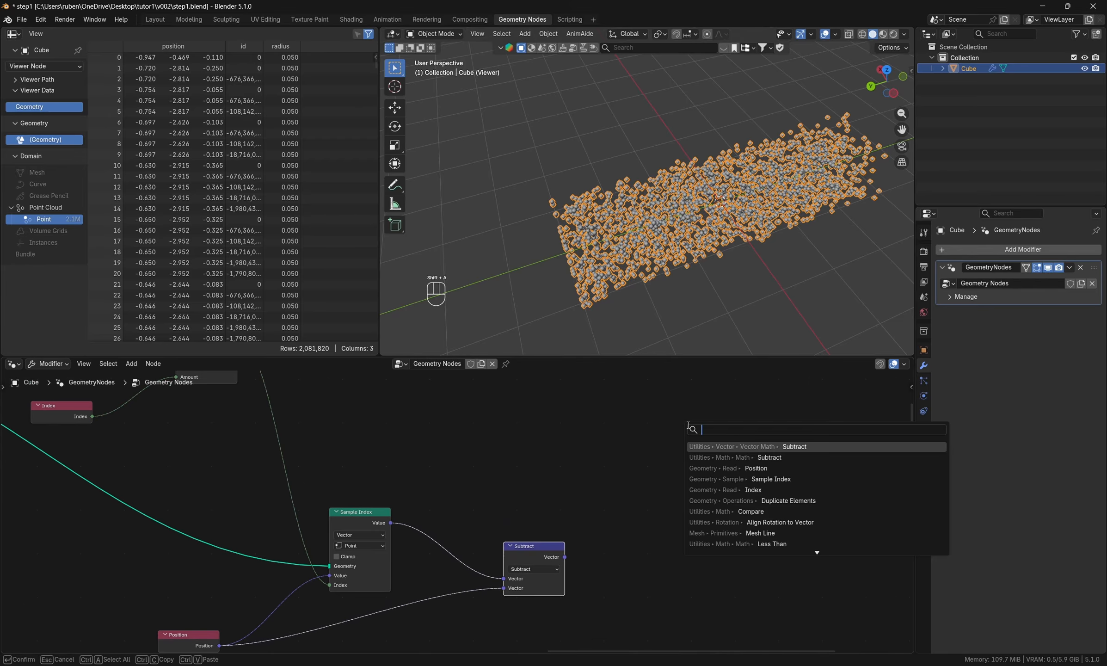
text(length)
key(Return)
click(674, 444)
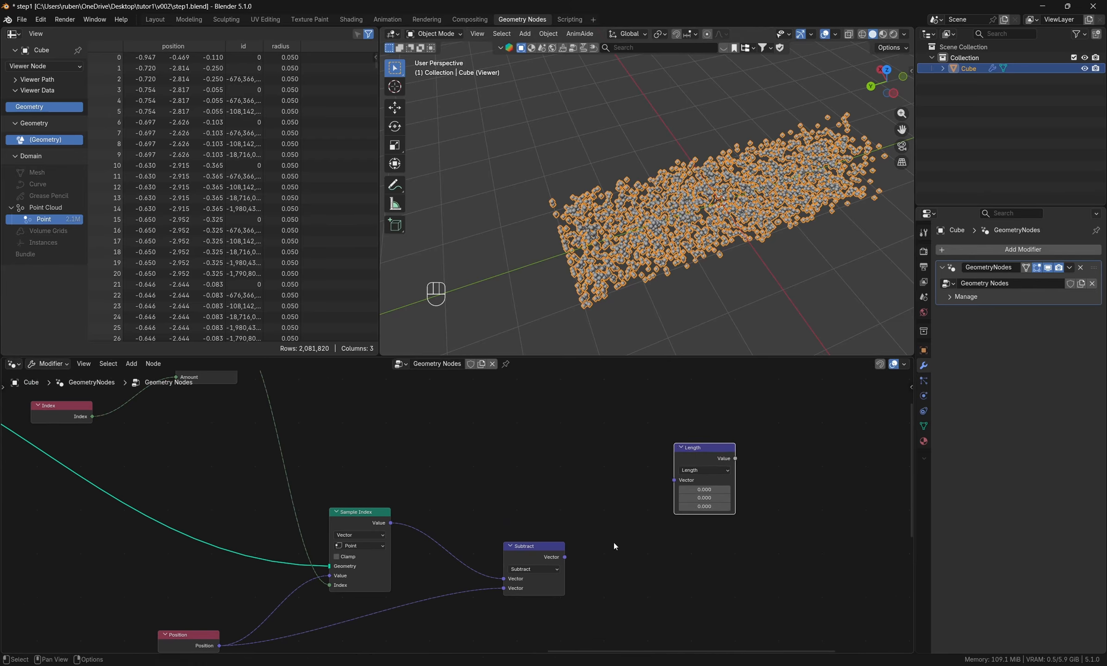
drag(565, 557, 686, 472)
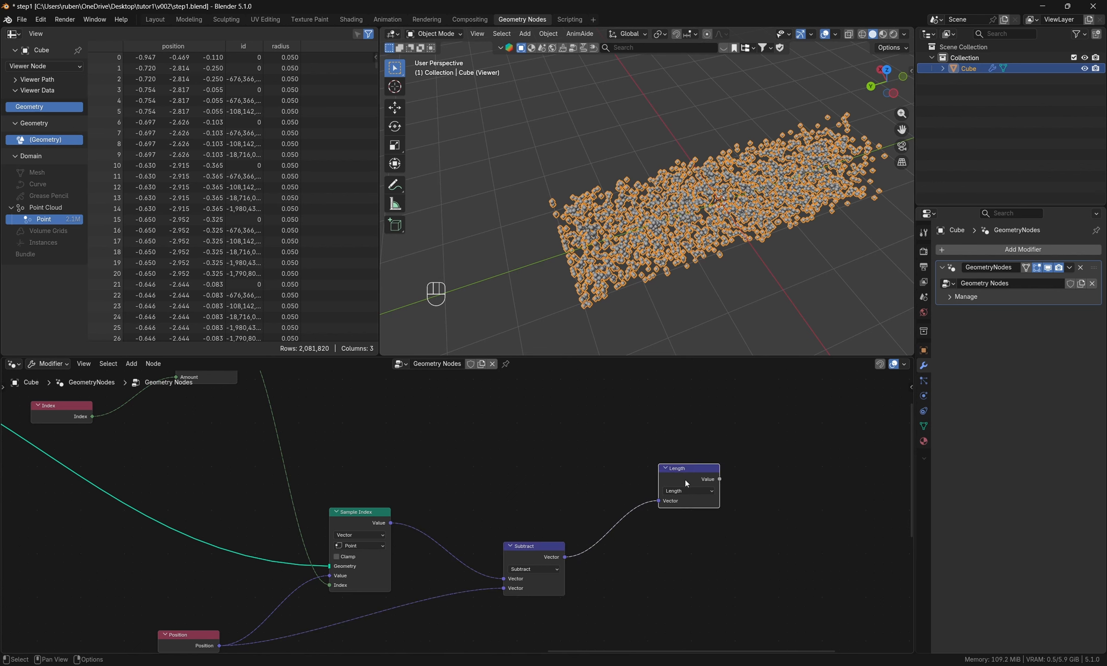
- Move the Viewer node farther away and insert an Instance on Points node between Duplicate Elements and the Viewer
middle_drag(735, 477, 643, 540)
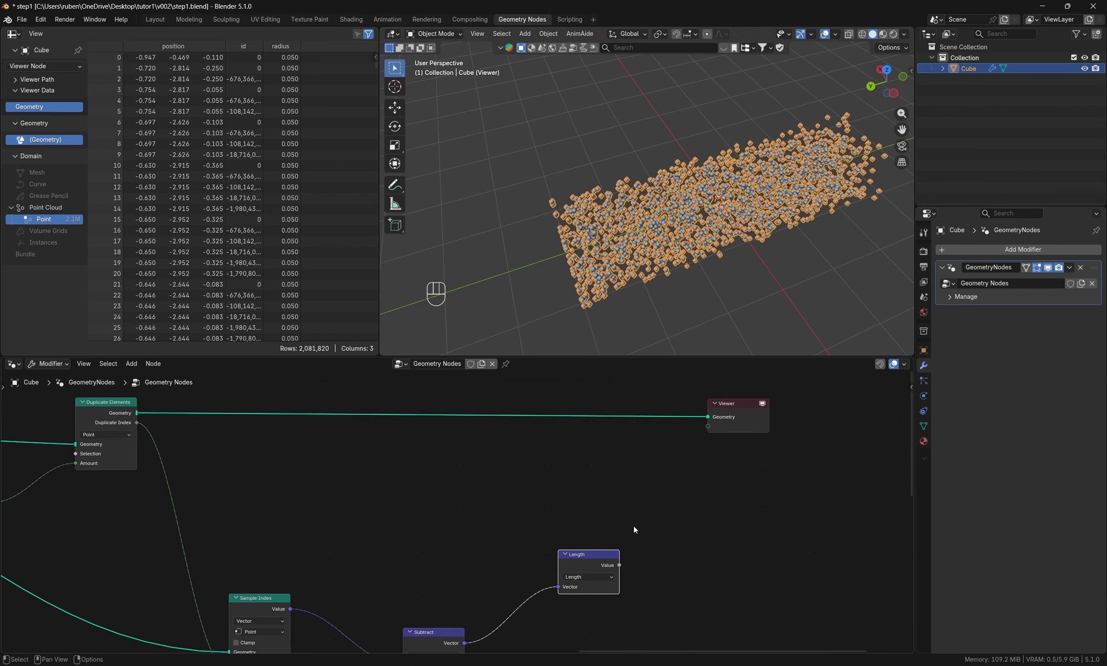
scroll(611, 521, down, 4)
middle_drag(706, 477, 528, 502)
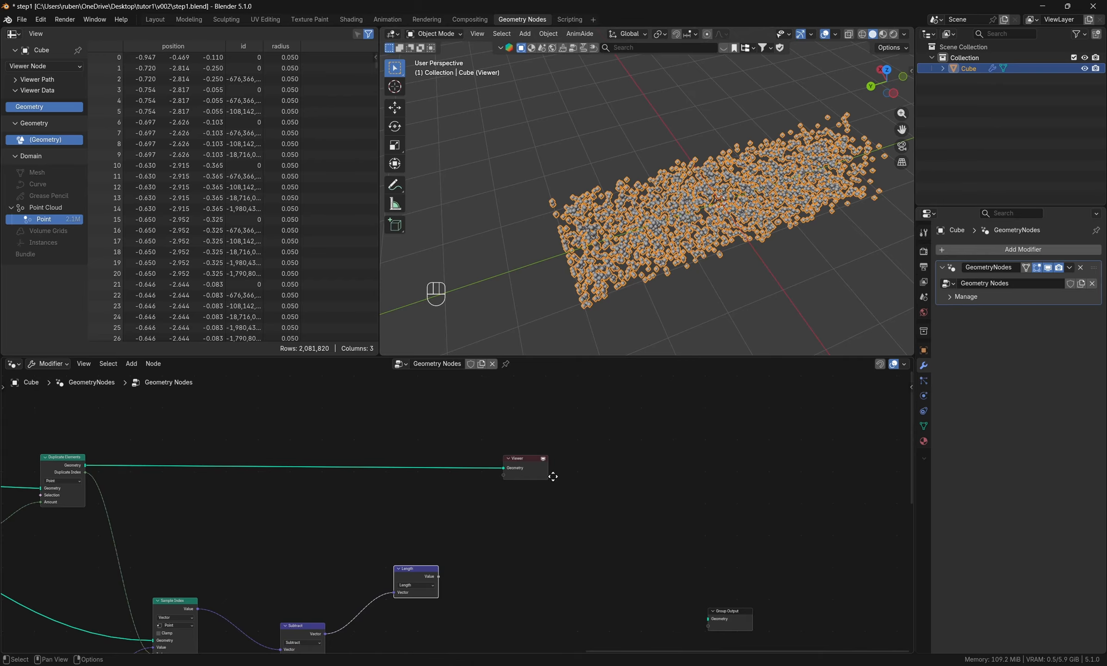
drag(540, 476, 944, 478)
key(shift+a)
click(682, 415)
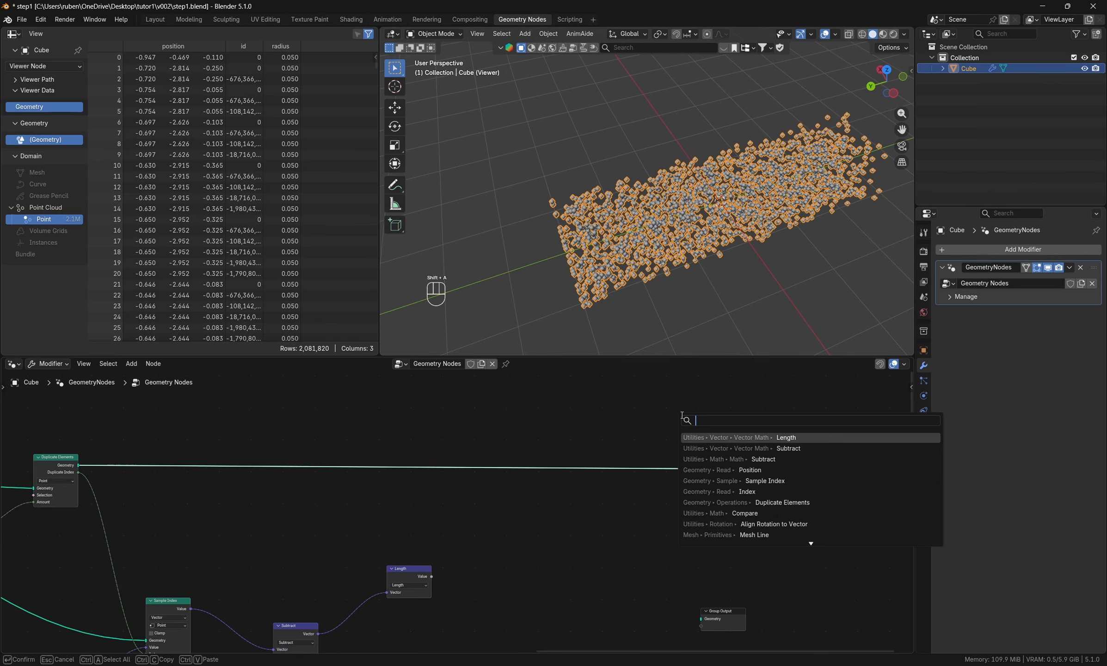
text(instance)
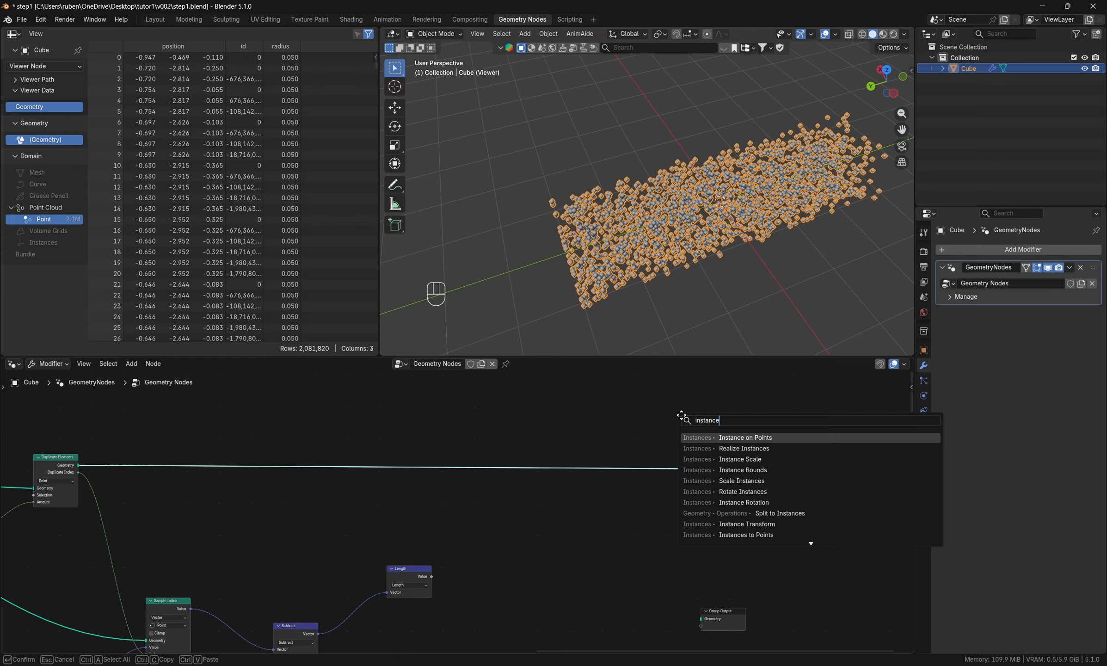
key(Return)
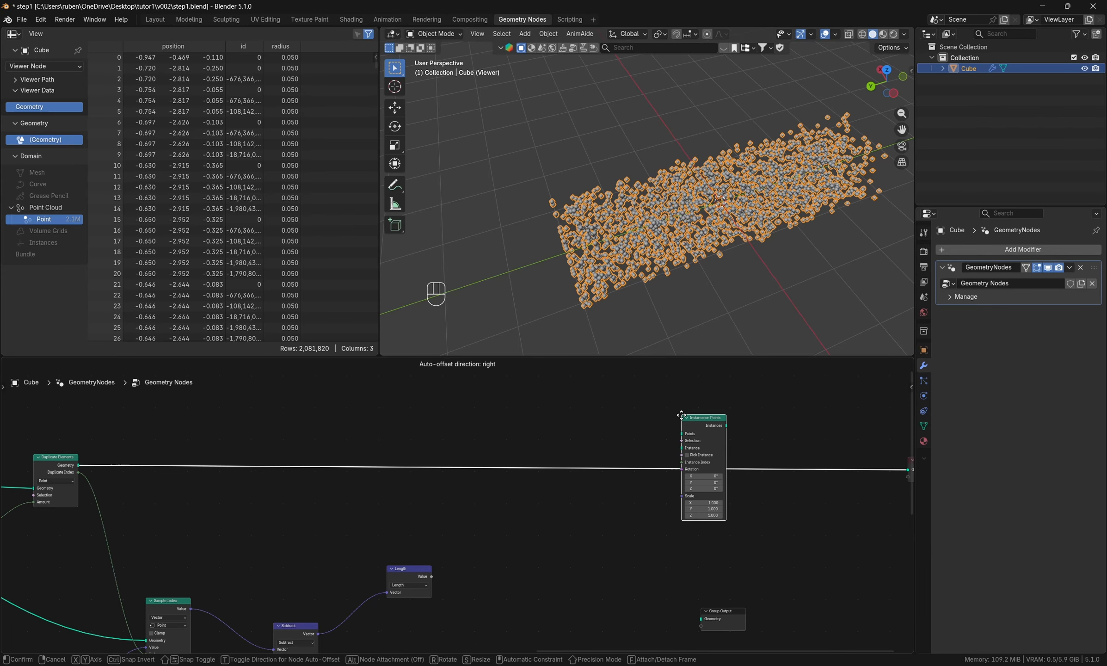
click(625, 540)
scroll(648, 505, up, 2)
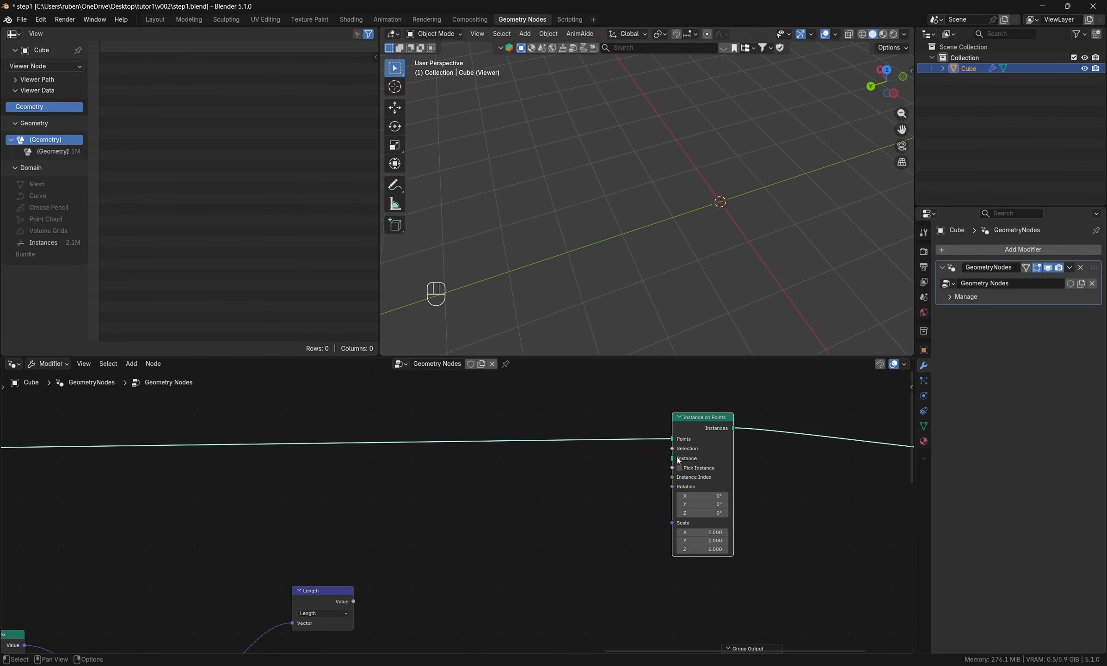
drag(673, 451, 626, 472)
- Add a Compare node near Instance on Points and set its operation to Less Than
key(shift+a)
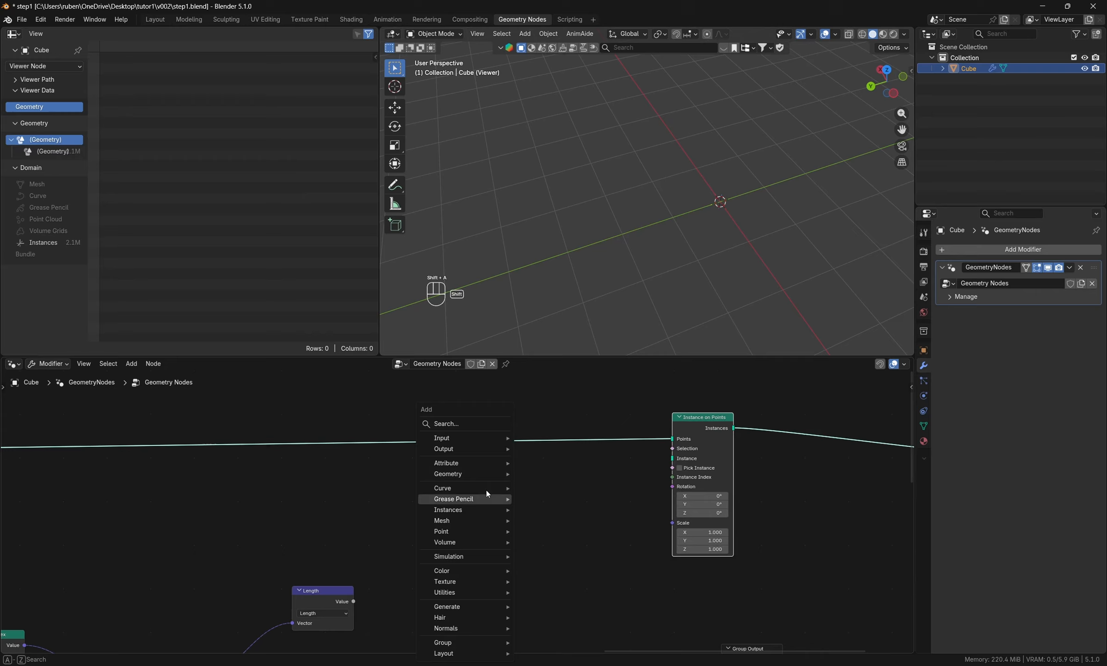
click(465, 430)
text(greater)
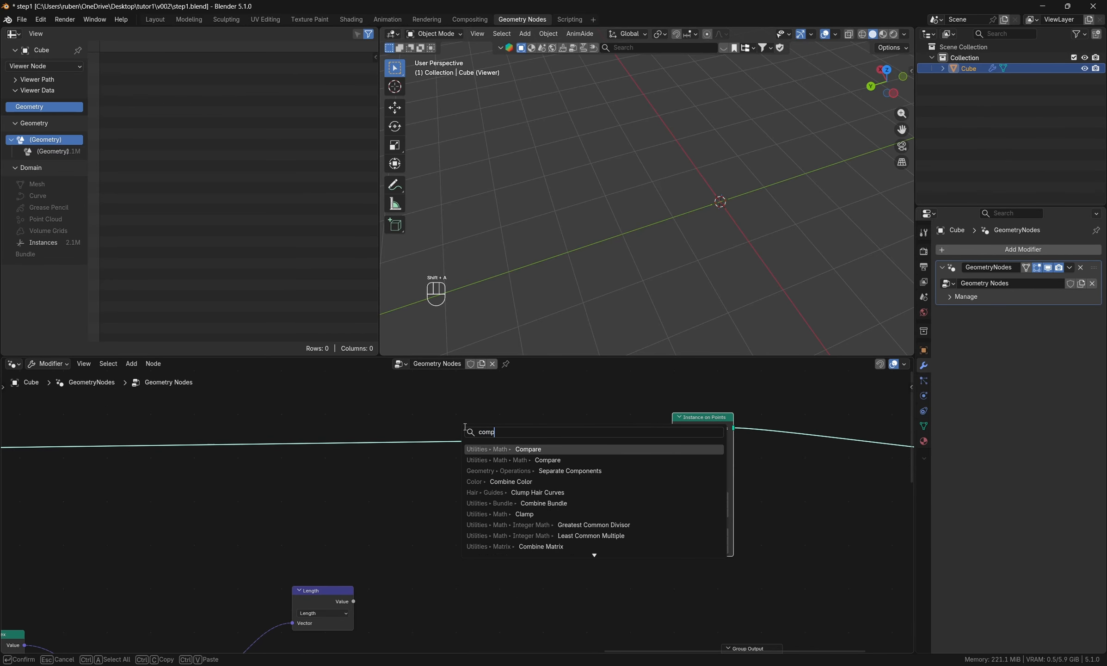
key(Return)
click(455, 504)
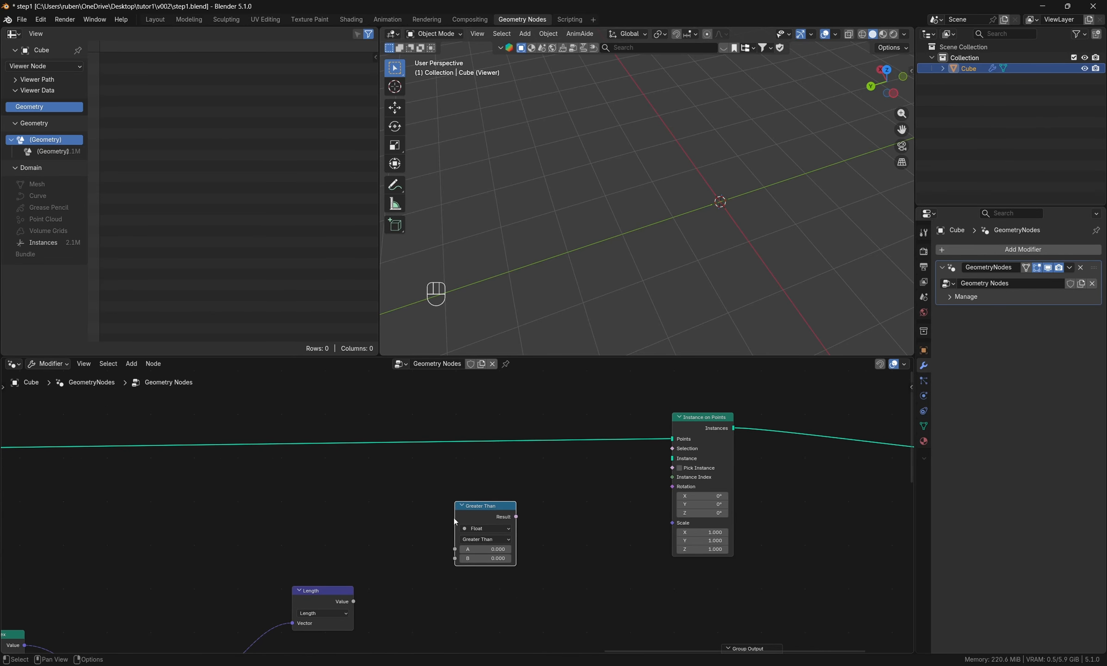
click(498, 539)
click(495, 568)
- Connect Length to input A of Less Than, set B to 0.2, and link Result to the Instance on Points Selection
drag(354, 602, 455, 549)
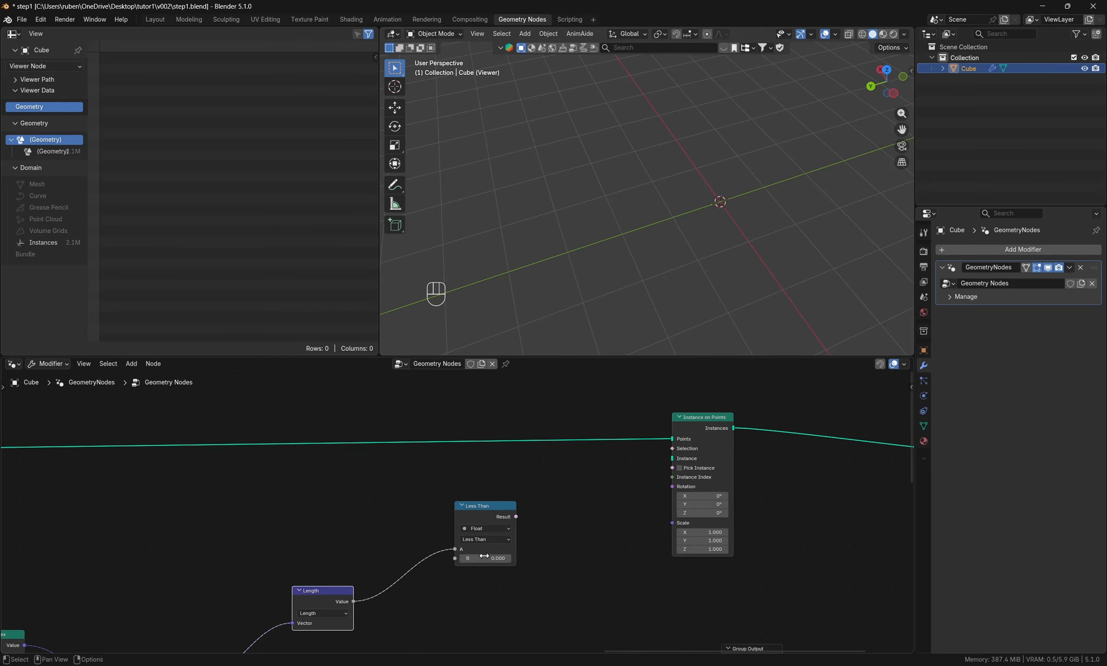
click(485, 559)
text(0.2)
key(Return)
drag(516, 517, 671, 449)
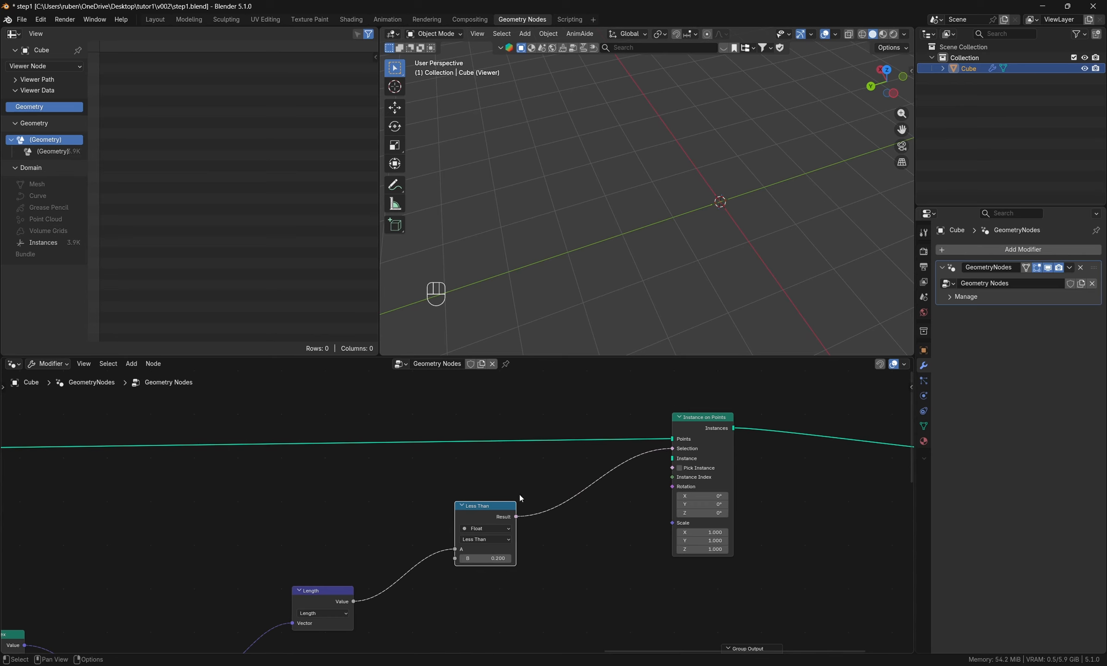
- Tidy the layout by repositioning the Group Output, Length and Less Than nodes
middle_drag(548, 528, 524, 453)
scroll(524, 454, down, 3)
drag(695, 556, 868, 565)
middle_drag(746, 536, 512, 555)
scroll(512, 555, down, 1)
scroll(370, 571, up, 3)
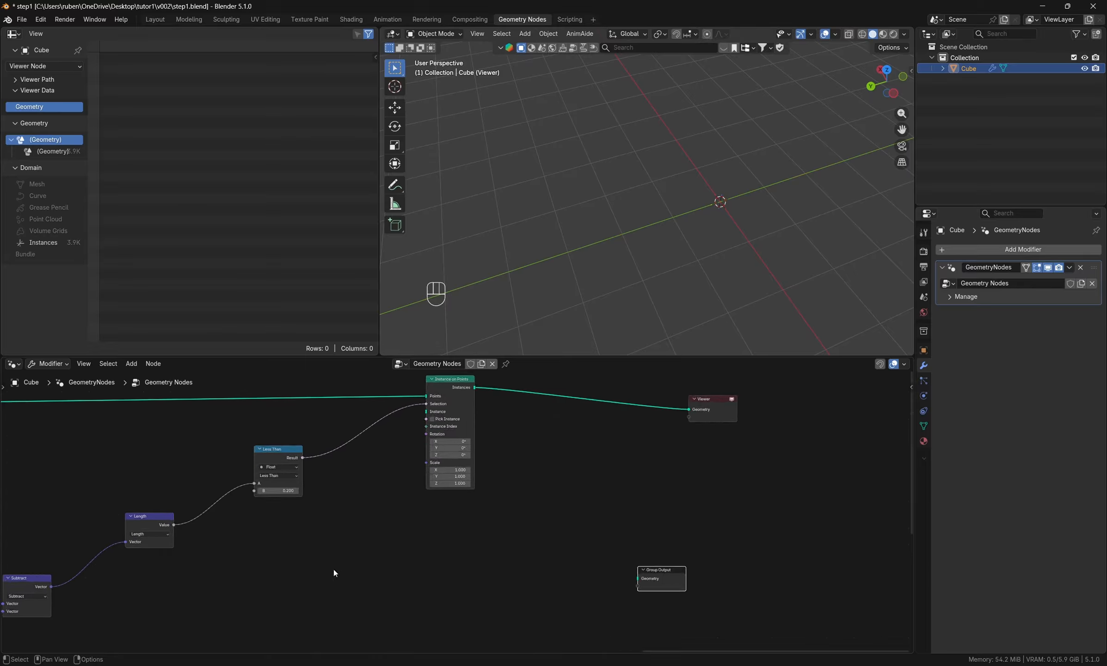
middle_drag(333, 570, 561, 582)
drag(373, 533, 347, 577)
drag(511, 464, 446, 454)
- Add a Mesh Line node, connect its Mesh output to the Instance input of Instance on Points, and adjust its position
middle_drag(651, 518, 521, 512)
key(shift+a)
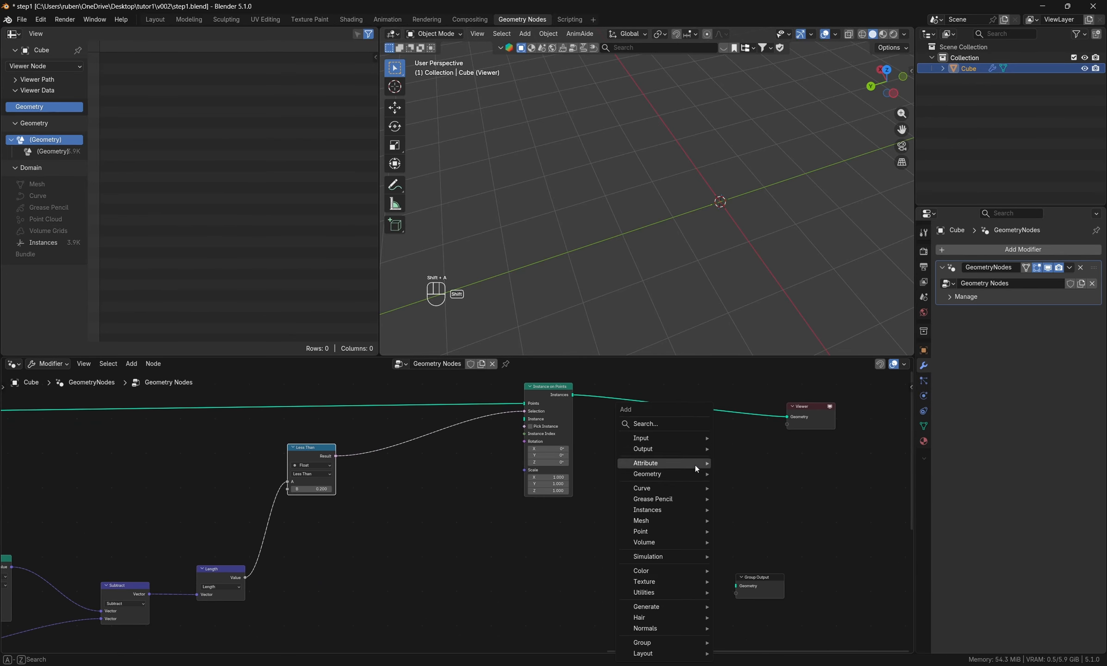
click(689, 424)
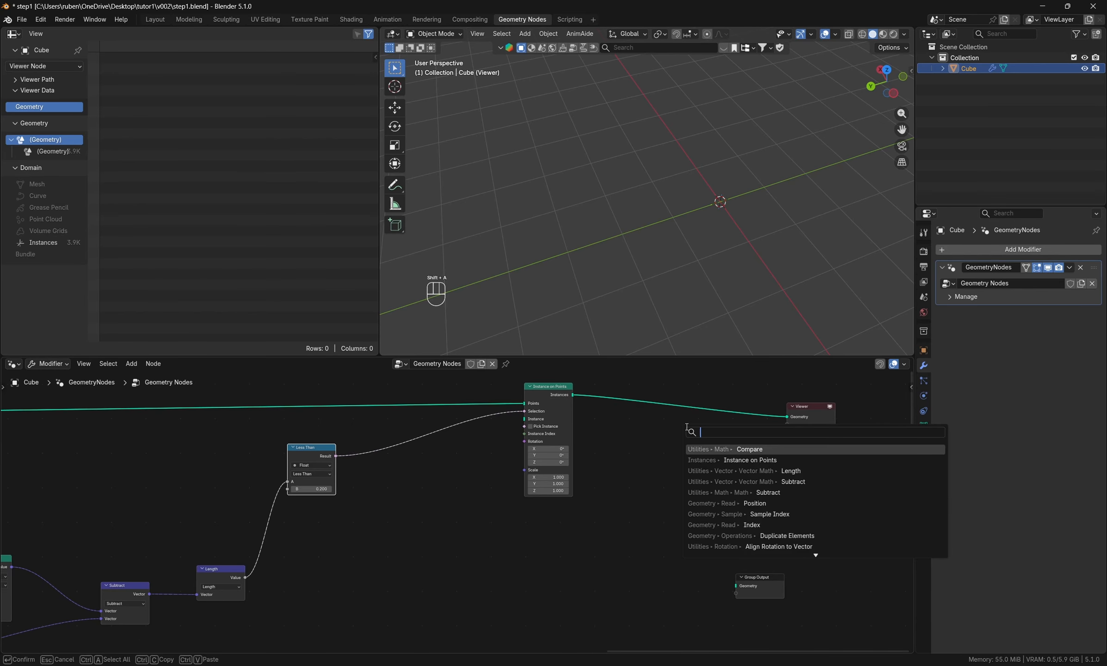
text(line)
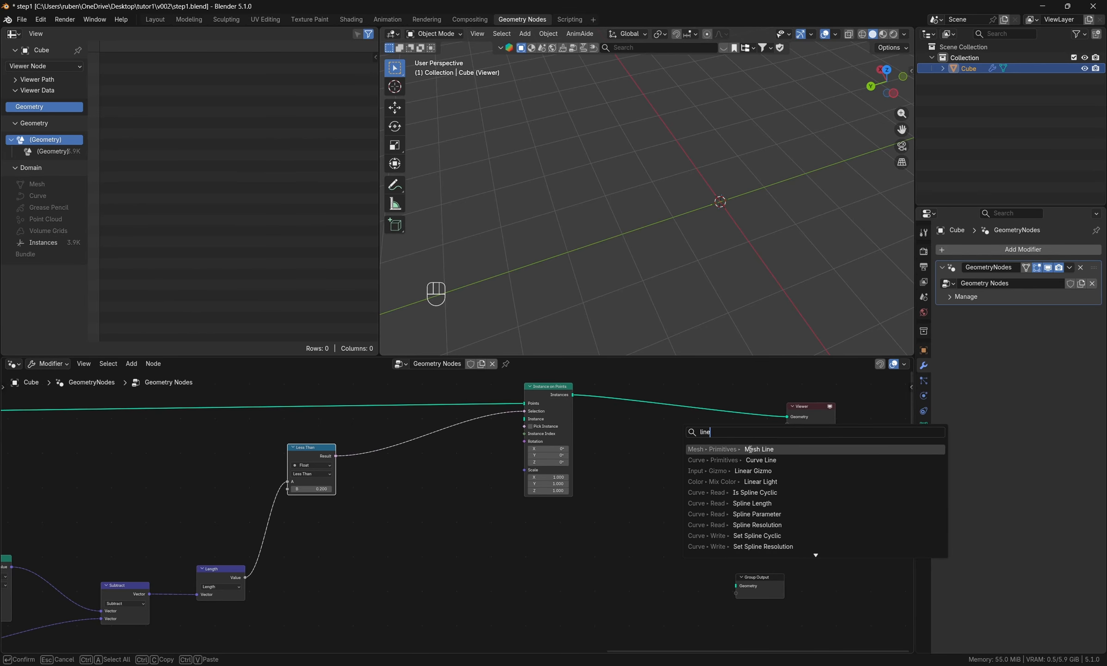
click(749, 449)
click(421, 527)
drag(423, 526, 524, 419)
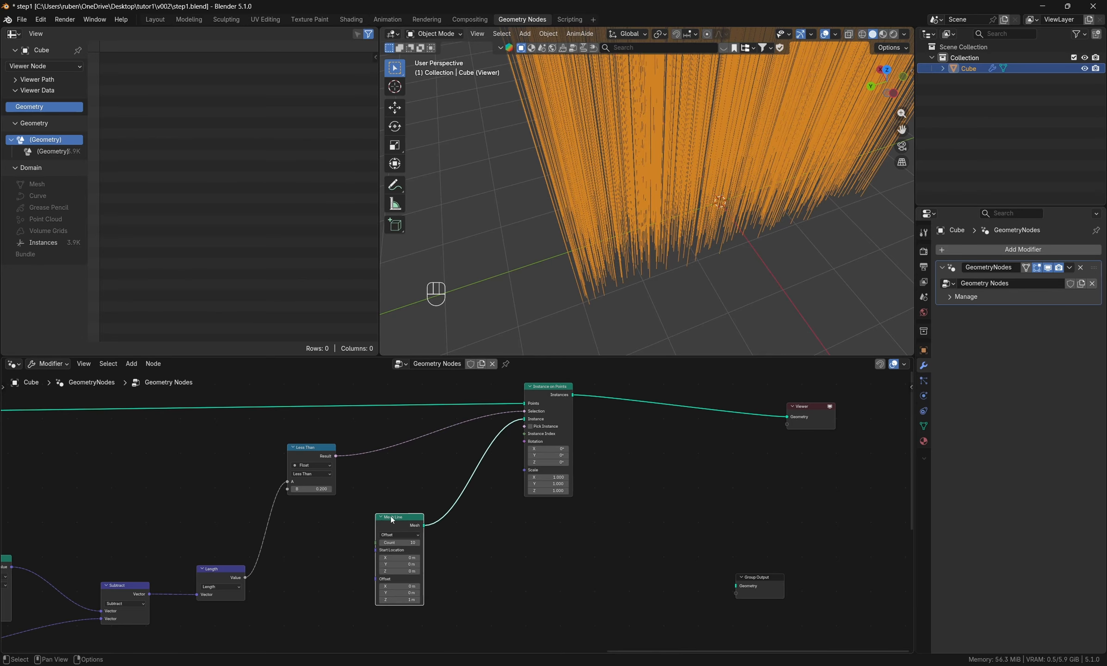
drag(393, 519, 421, 515)
- Lower the B threshold of the Less Than node to 0.1
middle_drag(723, 249, 638, 259)
scroll(419, 519, up, 2)
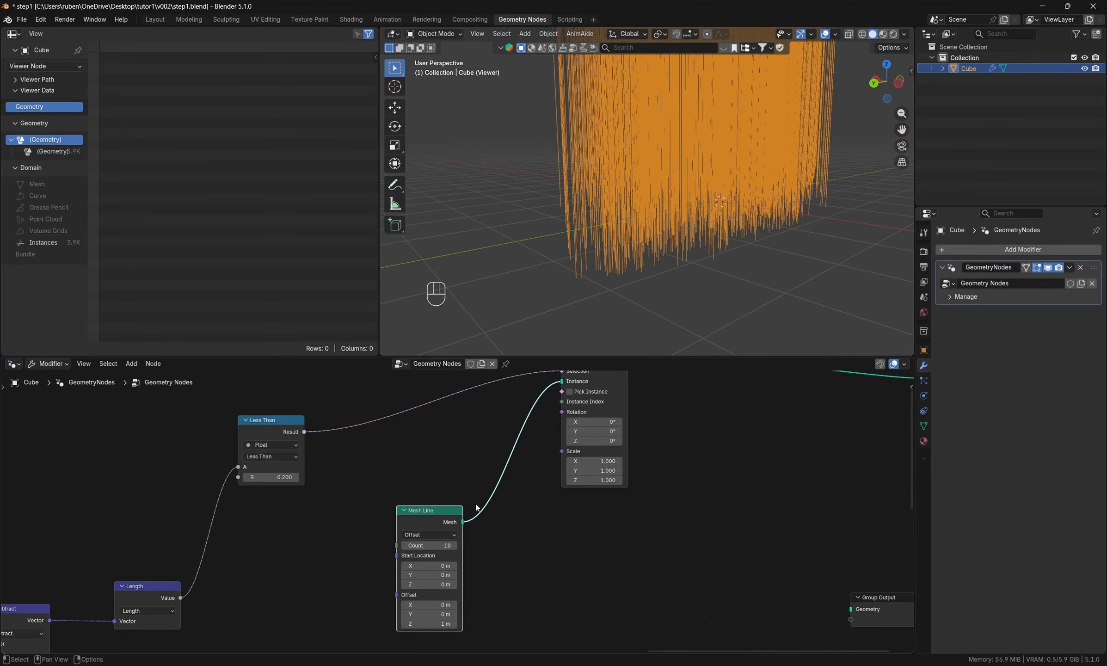
middle_drag(476, 508, 582, 484)
middle_drag(405, 471, 425, 522)
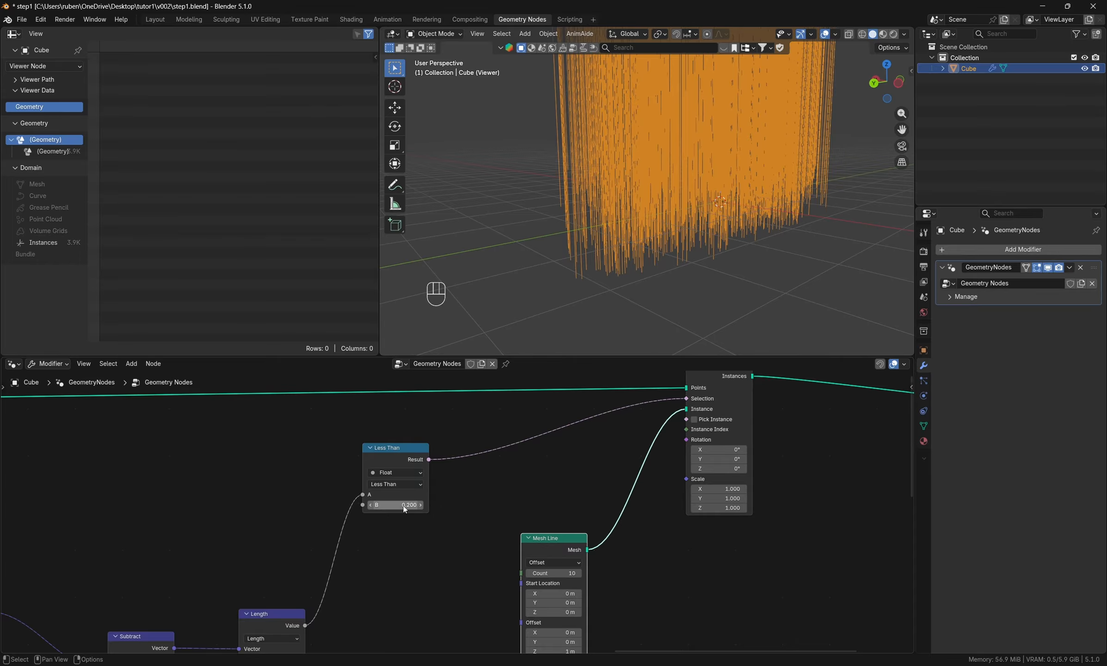
drag(404, 508, 404, 507)
mouse_move(395, 505)
mouse_down()
mouse_move(416, 505)
mouse_move(398, 506)
mouse_move(416, 505)
mouse_move(397, 505)
mouse_move(407, 505)
mouse_up()
click(406, 505)
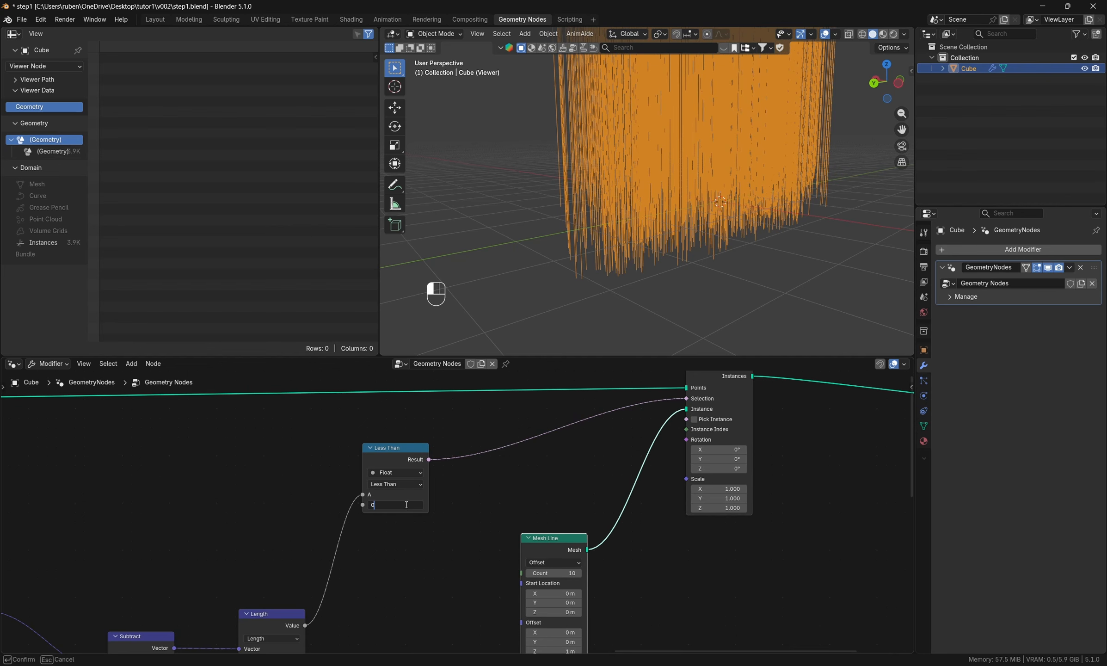
key(Return)
scroll(448, 508, down, 5)
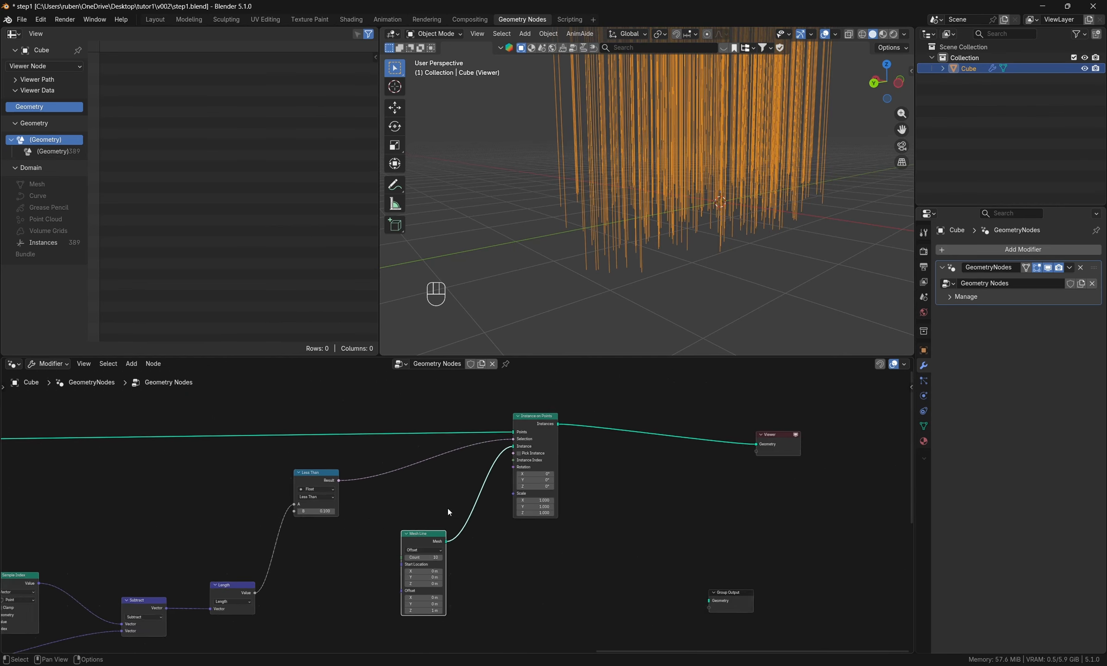
- Spread out the node layout by moving the instancing and output nodes away and repositioning Less Than, Length and Subtract
drag(789, 620, 432, 373)
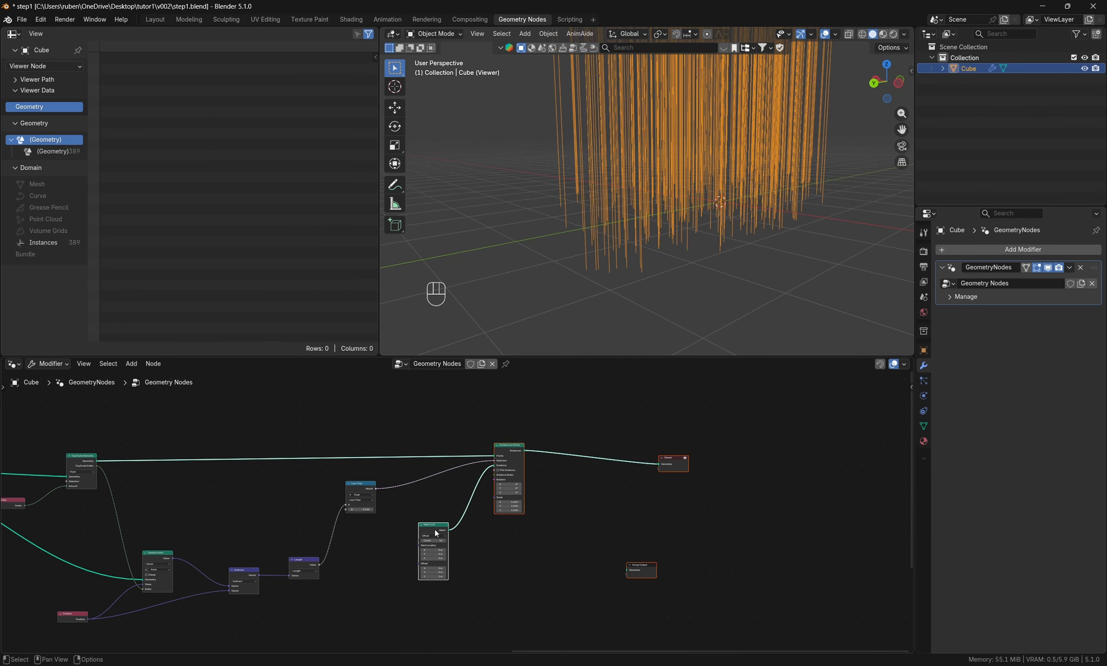
drag(435, 533, 551, 548)
scroll(421, 534, up, 4)
drag(341, 472, 383, 477)
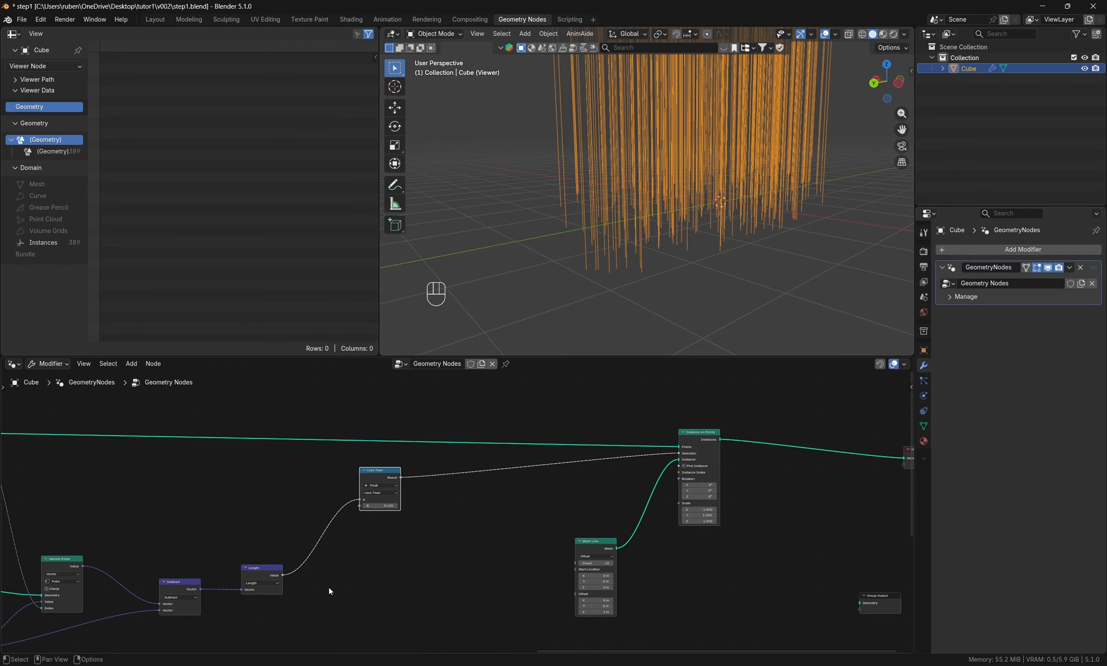
scroll(329, 591, up, 3)
drag(292, 537, 376, 416)
drag(194, 568, 204, 575)
middle_drag(326, 588, 369, 578)
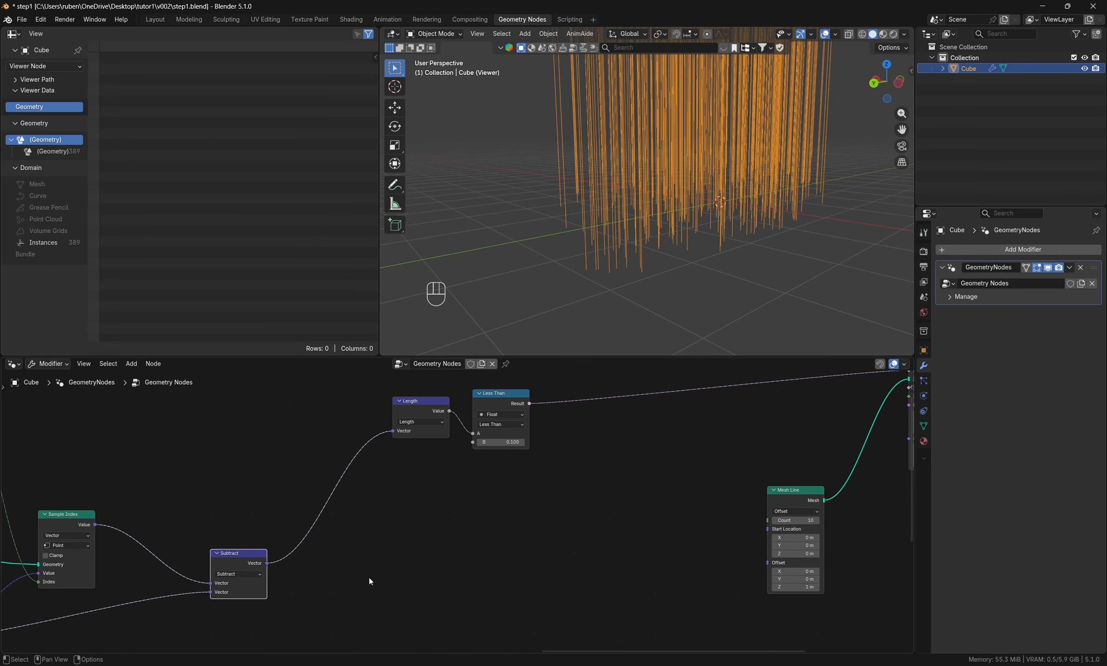
- Add an Align Rotation to Vector node and feed the Subtract result into its Vector input
key(shift+a)
text(ali)
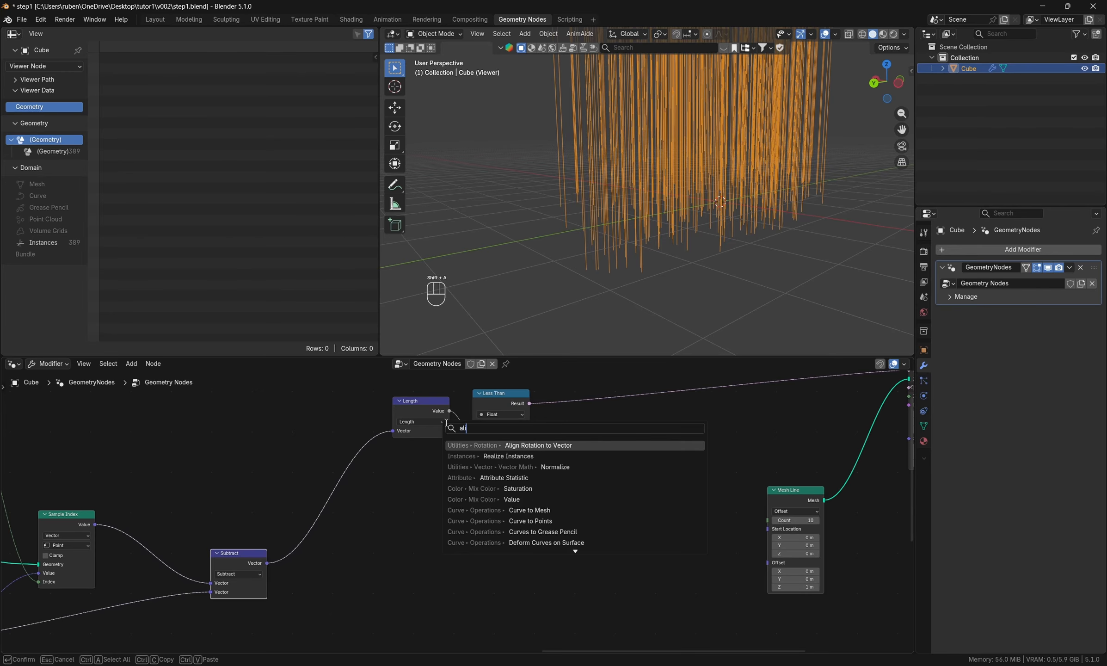
text(ng)
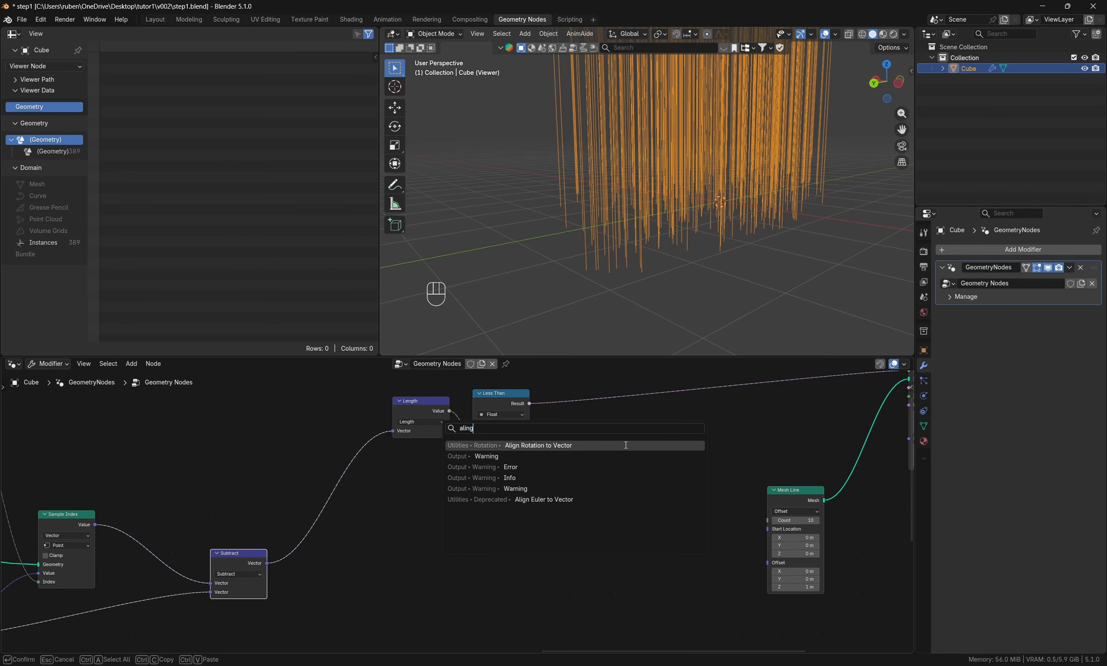
click(582, 446)
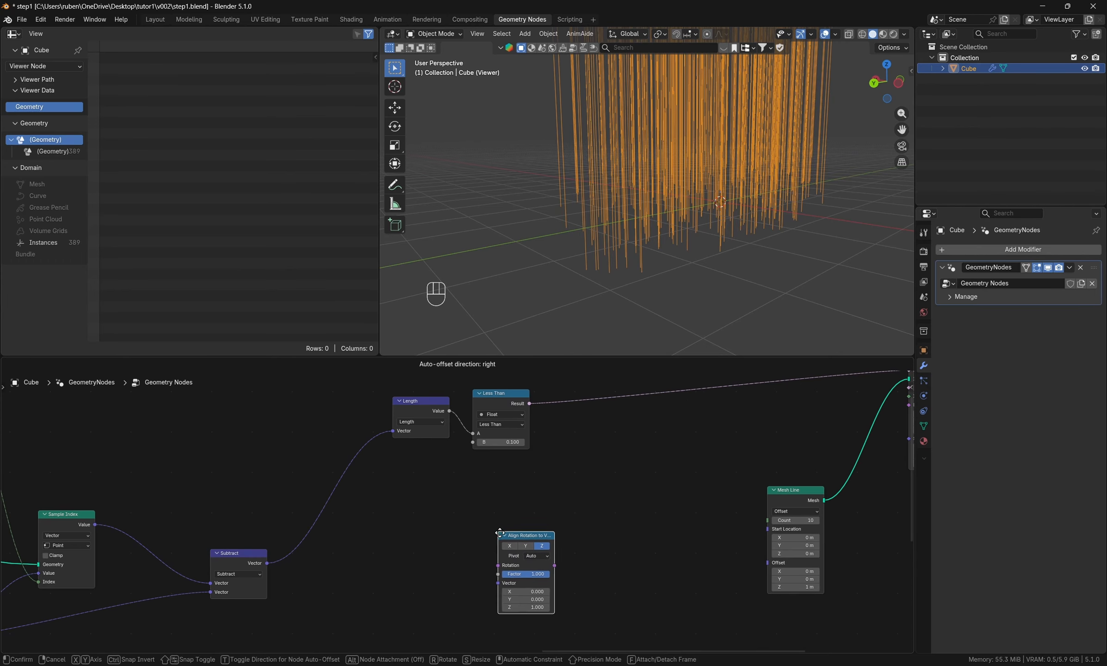
click(498, 535)
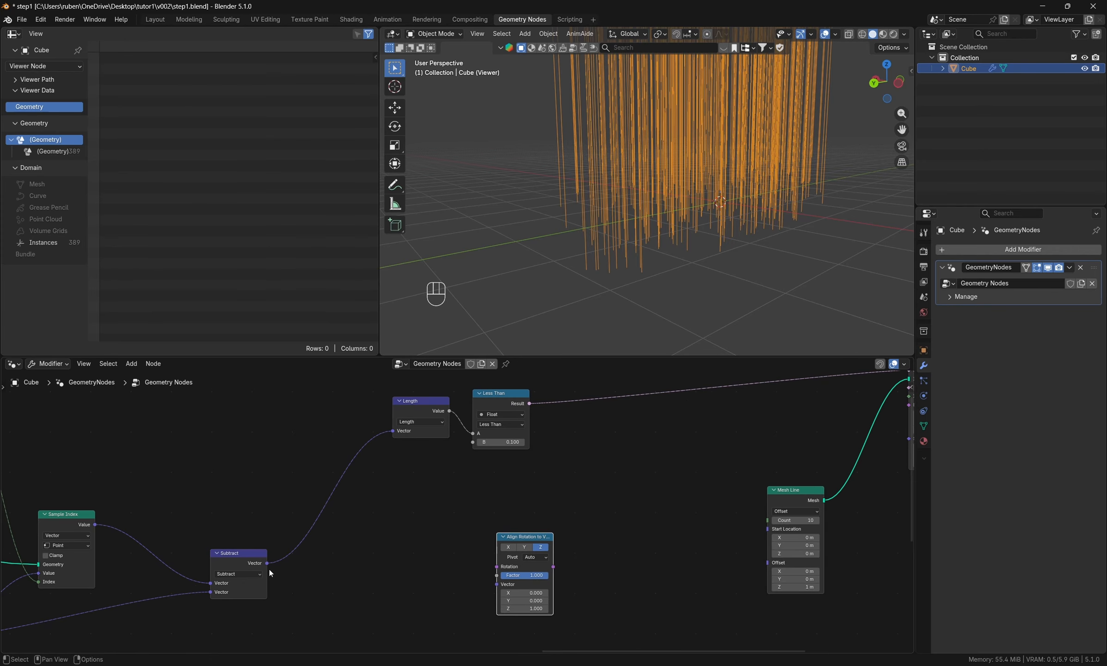
drag(267, 563, 497, 584)
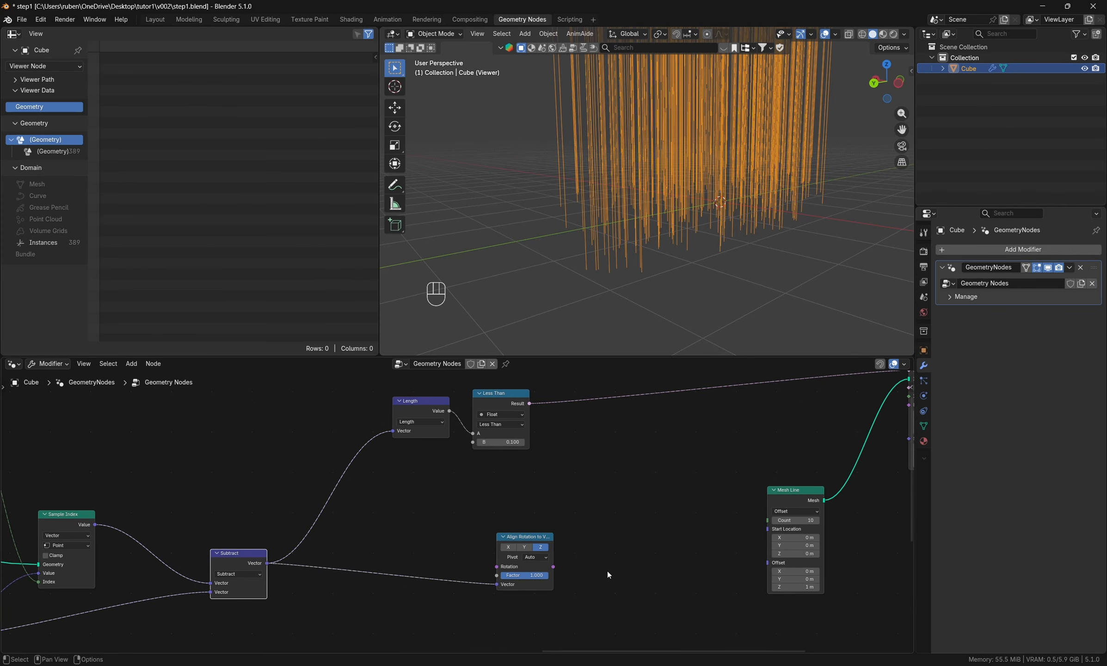
- Connect the Align Rotation to Vector output to the Rotation input of Instance on Points and inspect the line directions
scroll(573, 557, up, 1)
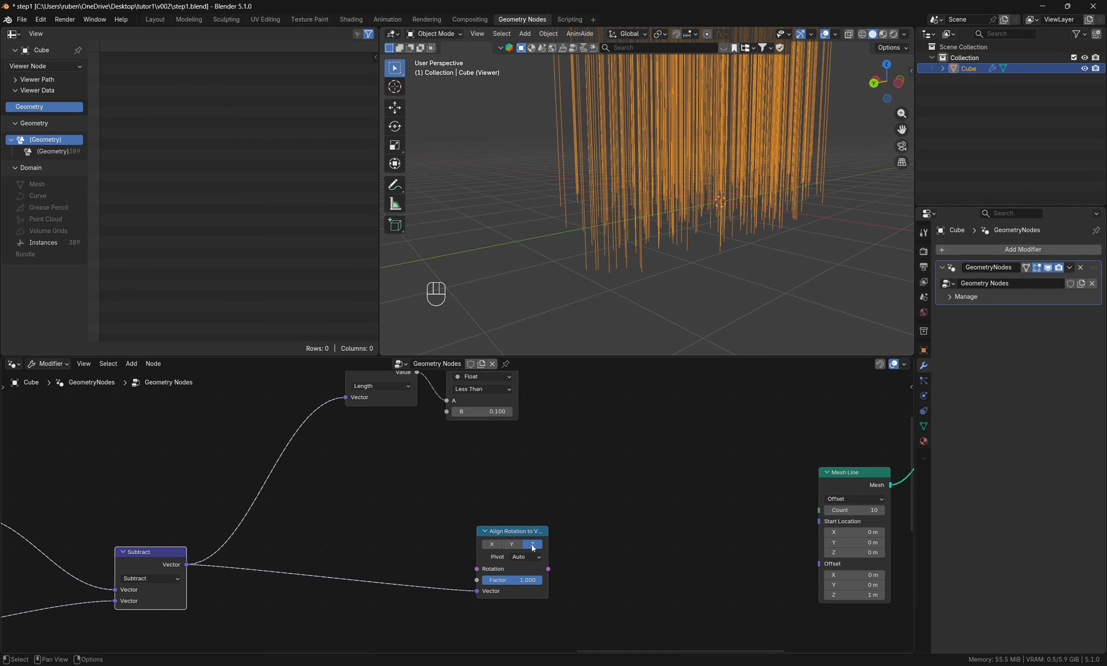
middle_drag(800, 599, 716, 586)
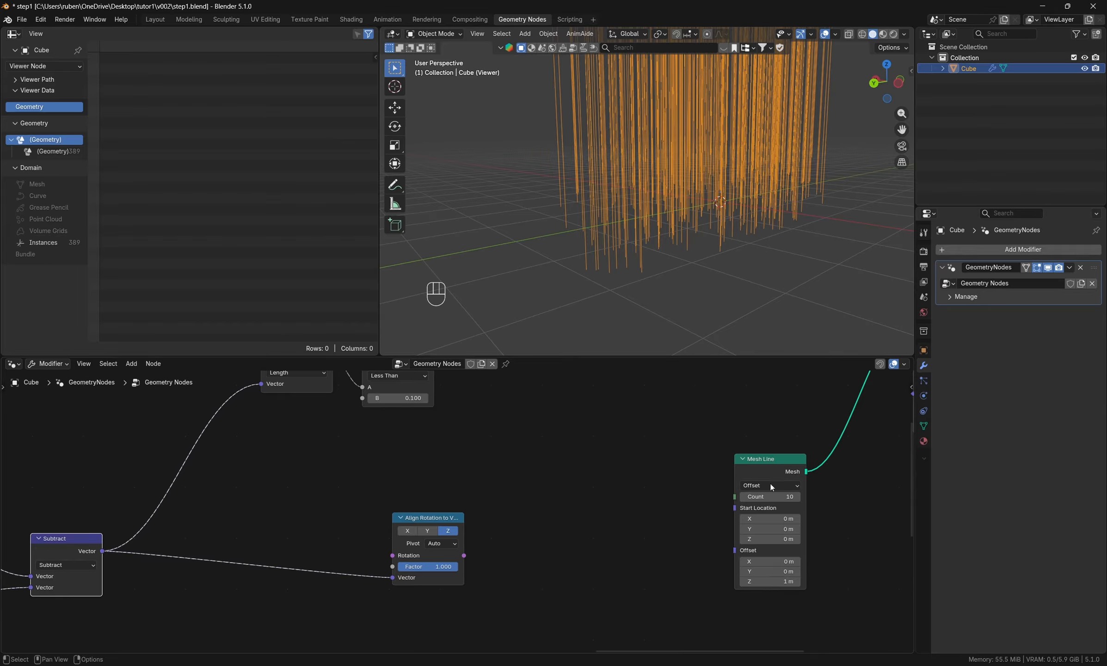
middle_drag(602, 406, 491, 475)
scroll(432, 581, down, 2)
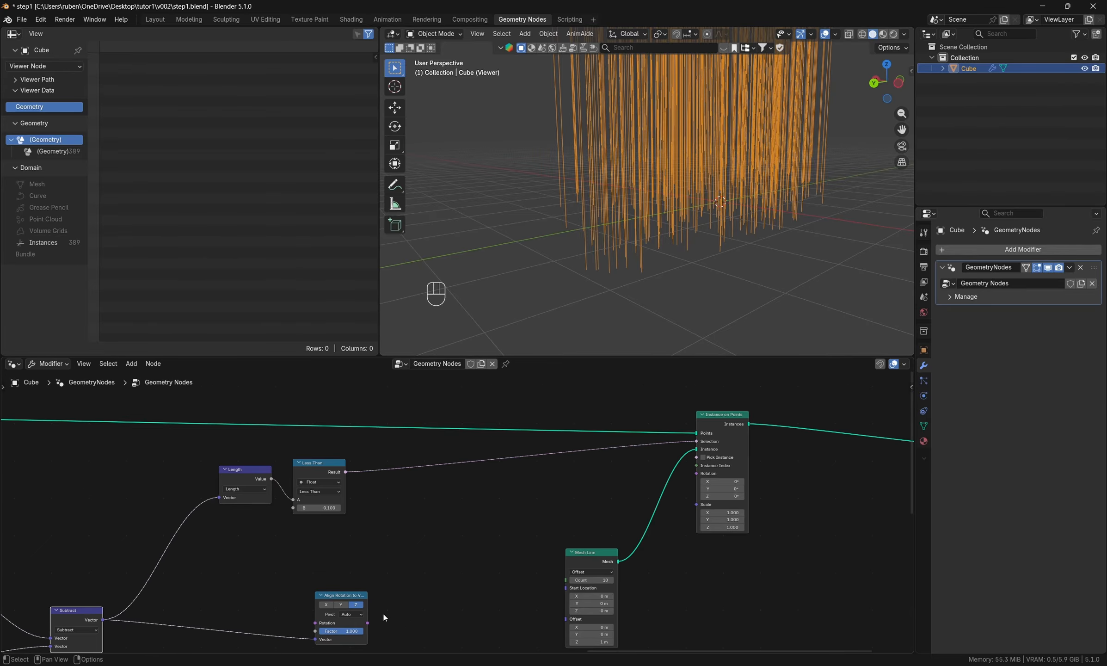
drag(368, 623, 697, 473)
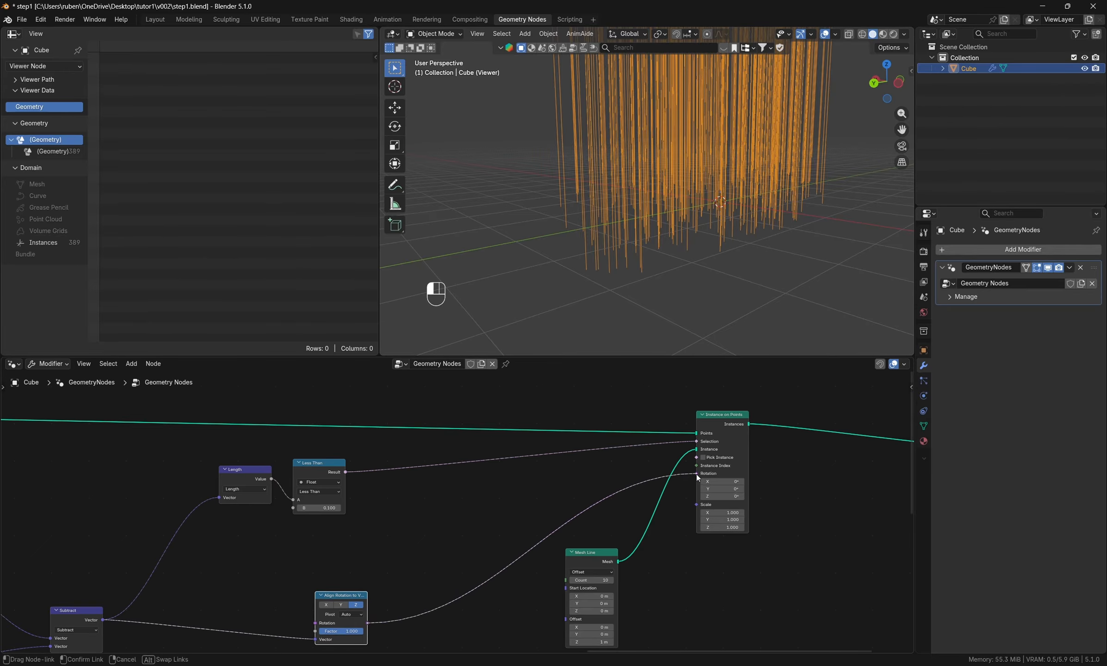
middle_drag(689, 276, 673, 236)
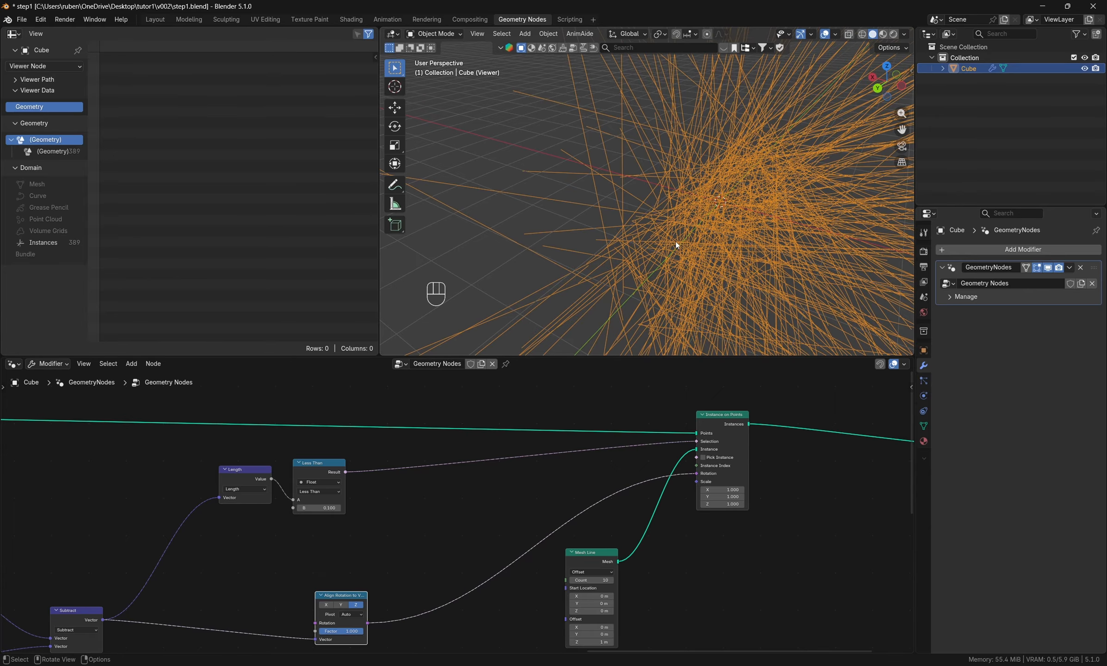
middle_drag(677, 245, 702, 268)
- Reposition the Length, Less Than and Align Rotation to Vector nodes to clear space between their links
middle_drag(324, 623, 401, 536)
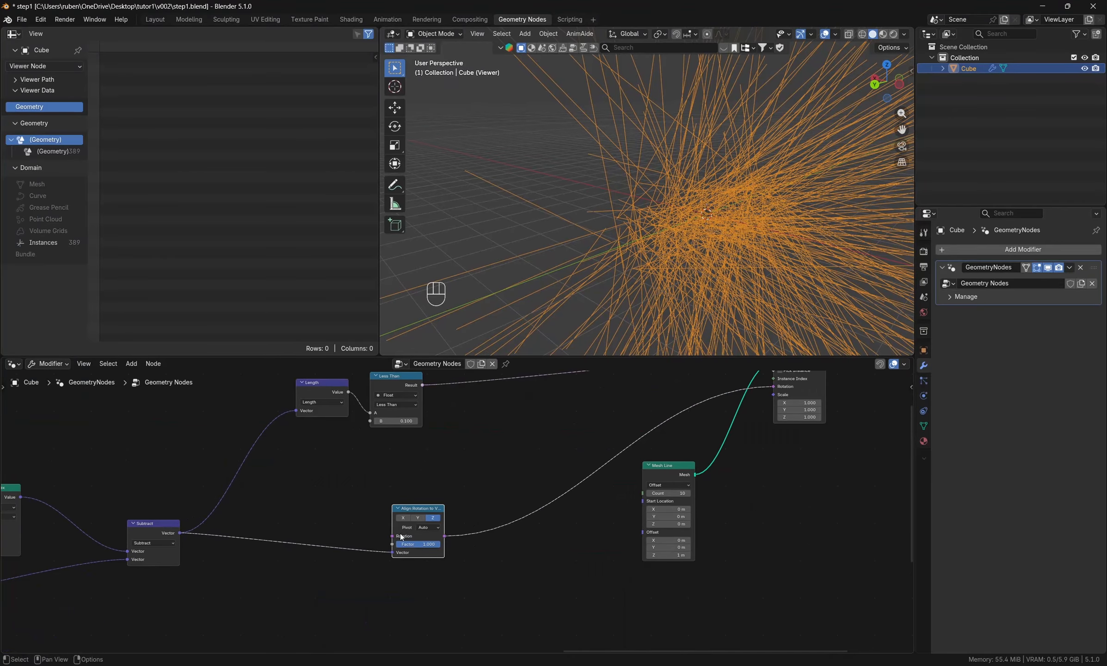
drag(402, 537, 390, 491)
middle_drag(389, 491, 350, 549)
drag(279, 449, 233, 492)
drag(368, 522, 354, 580)
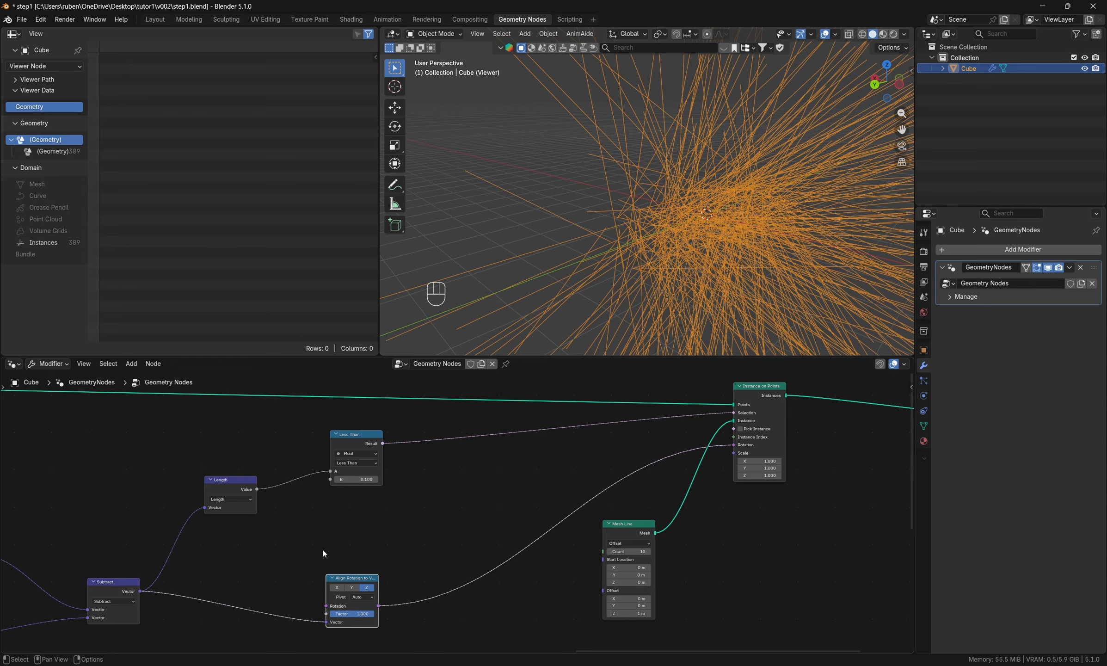
drag(235, 482, 240, 513)
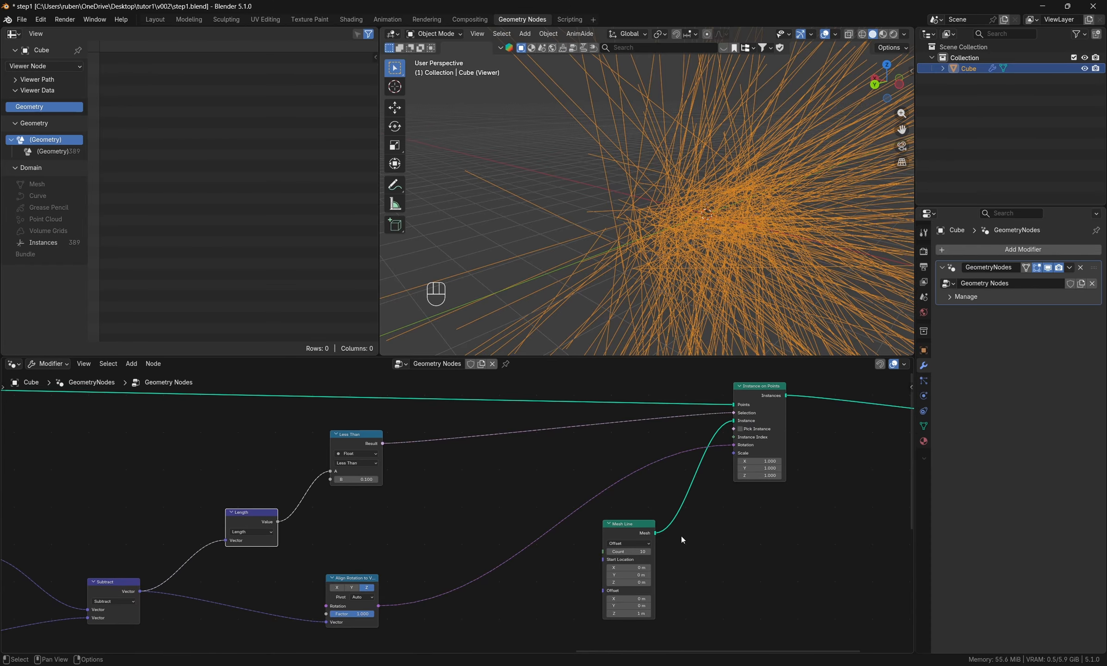
middle_drag(341, 535, 326, 551)
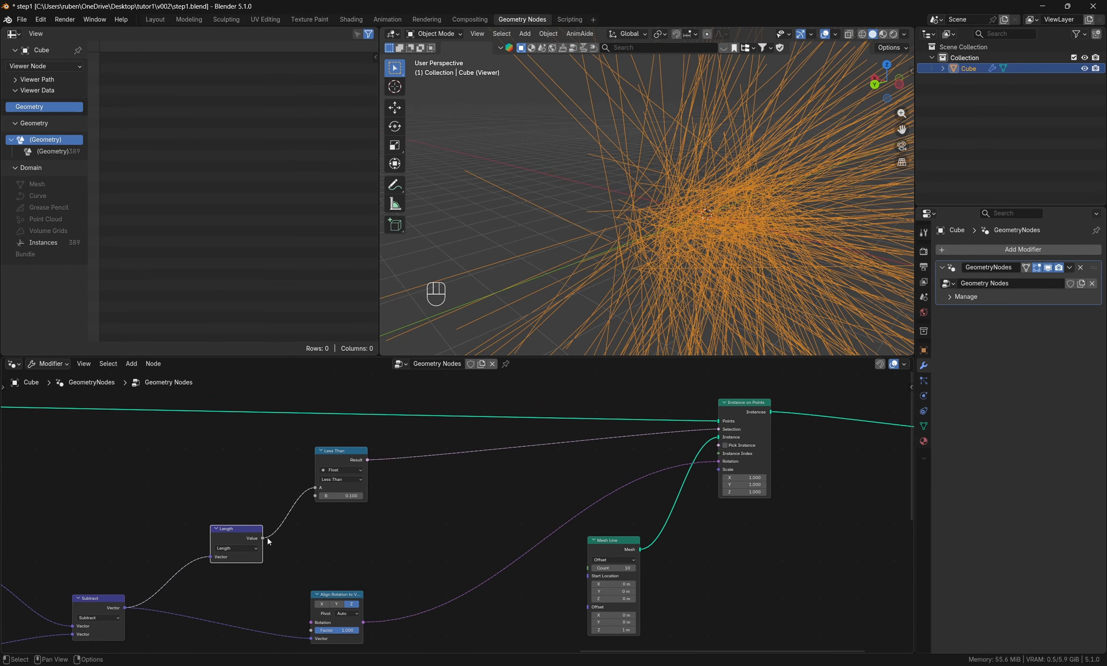
- Connect the Length value to the Scale input of Instance on Points and inspect the scaled lines
drag(268, 537, 724, 472)
middle_drag(699, 252, 671, 256)
scroll(671, 256, up, 10)
- Switch the Mesh Line mode to End Points and set its Count to 2
middle_drag(725, 539, 769, 533)
scroll(688, 541, up, 3)
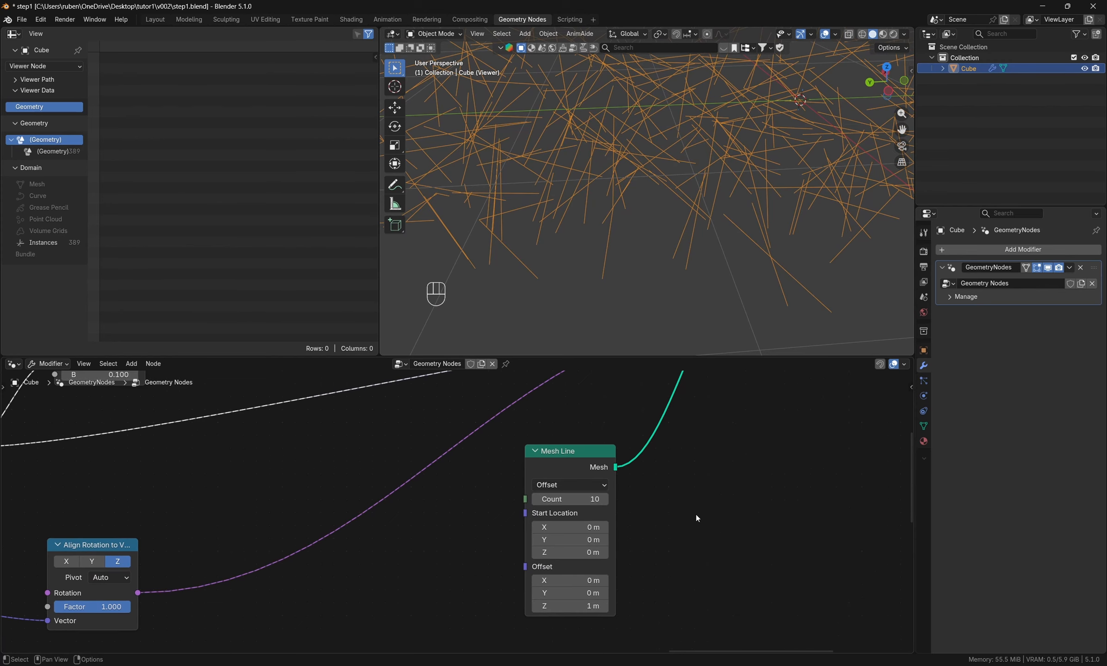
click(593, 485)
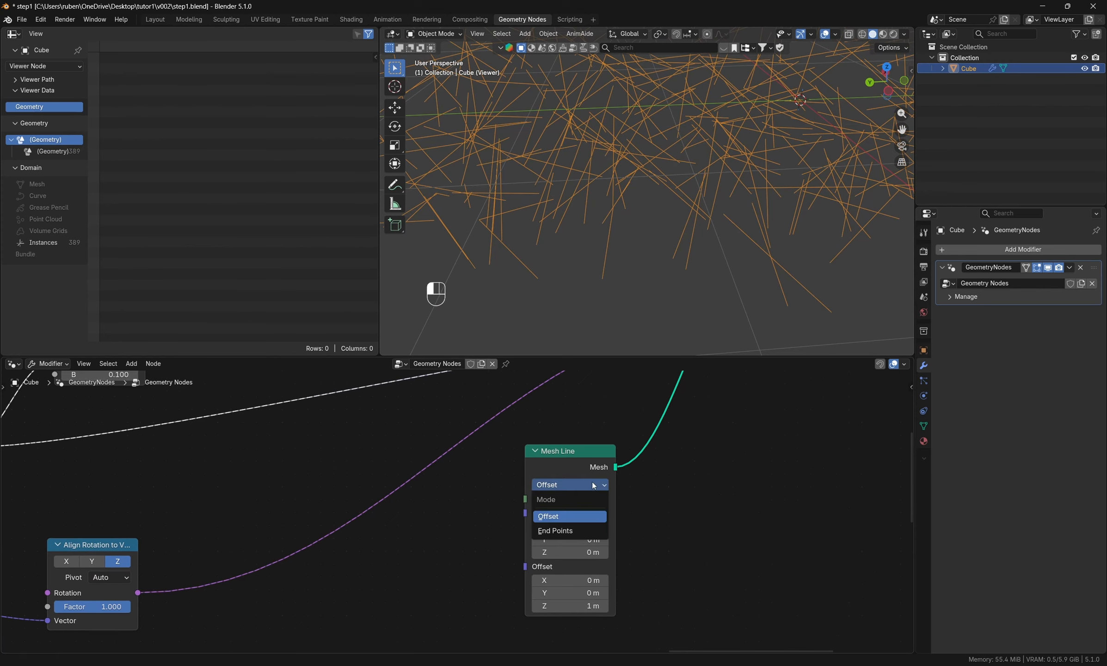
click(577, 530)
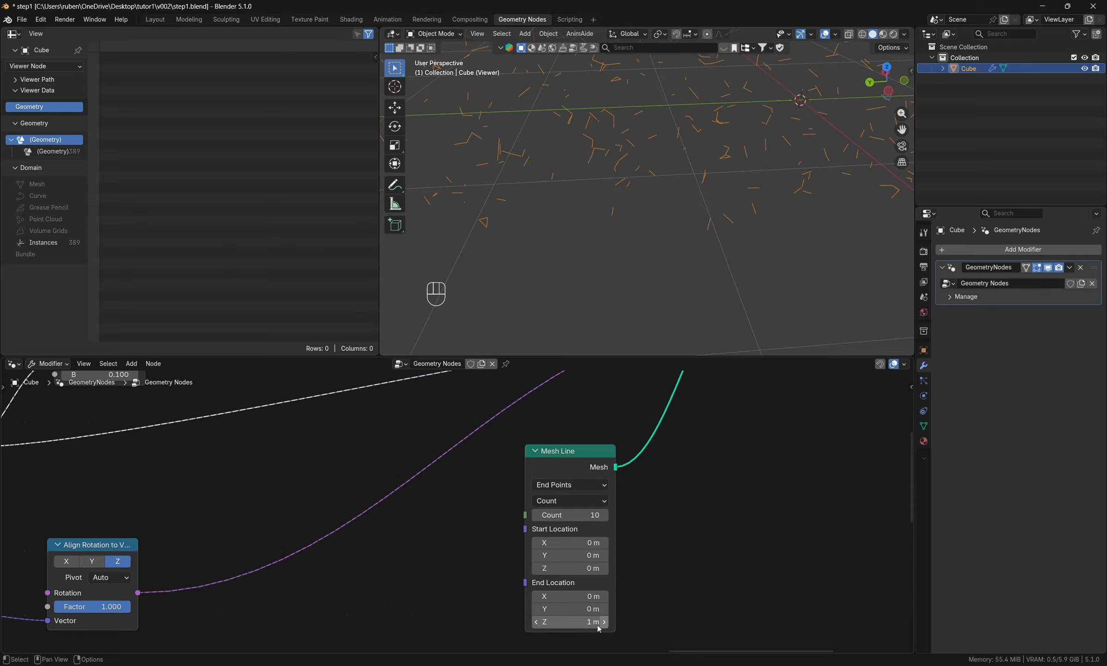
middle_drag(649, 494, 665, 493)
click(585, 513)
text(2)
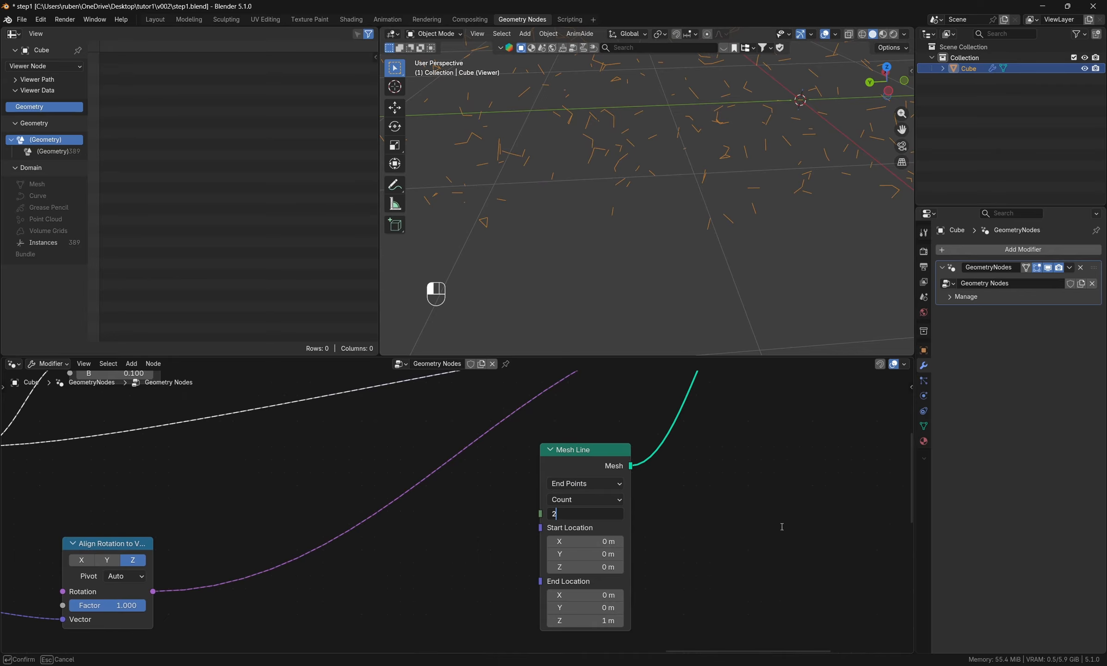
key(Return)
- Raise the B threshold of the Less Than node to 0.5 and inspect the denser plexus network
middle_drag(435, 532, 641, 623)
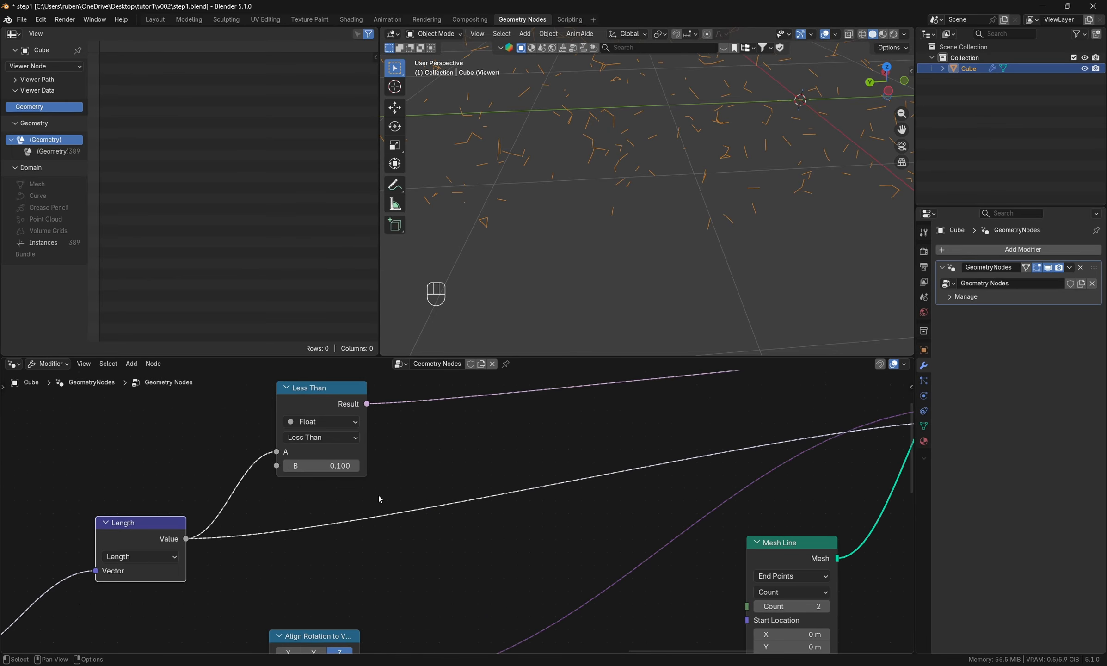
scroll(491, 497, down, 3)
mouse_move(367, 475)
mouse_down()
mouse_move(350, 475)
mouse_move(372, 475)
mouse_up()
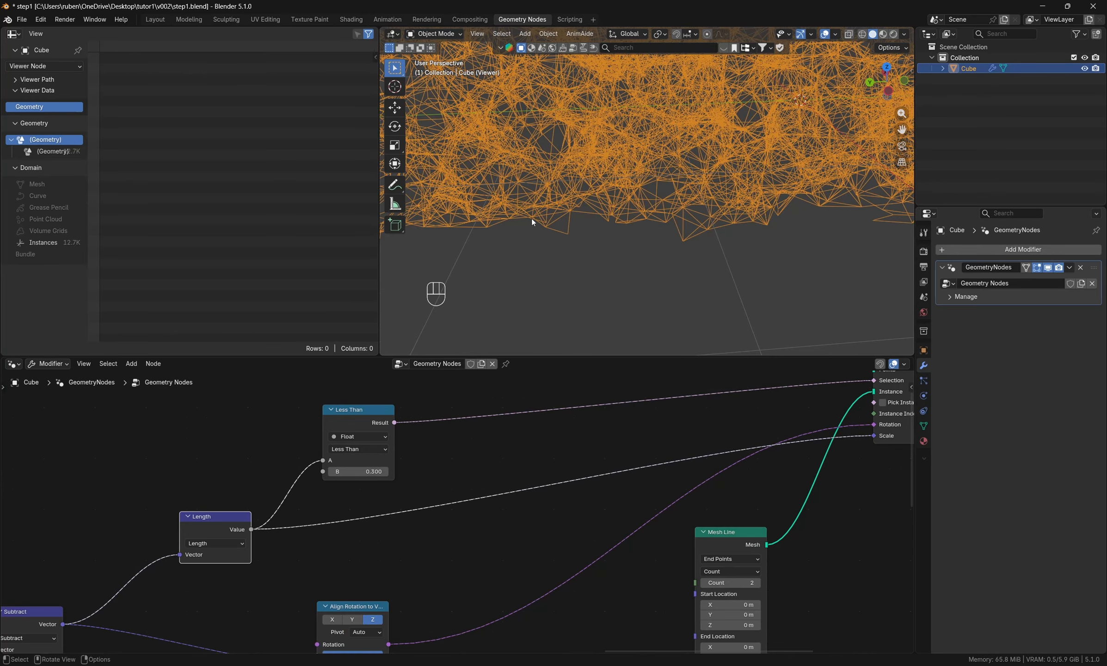
middle_drag(531, 218, 587, 255)
middle_drag(729, 248, 606, 263)
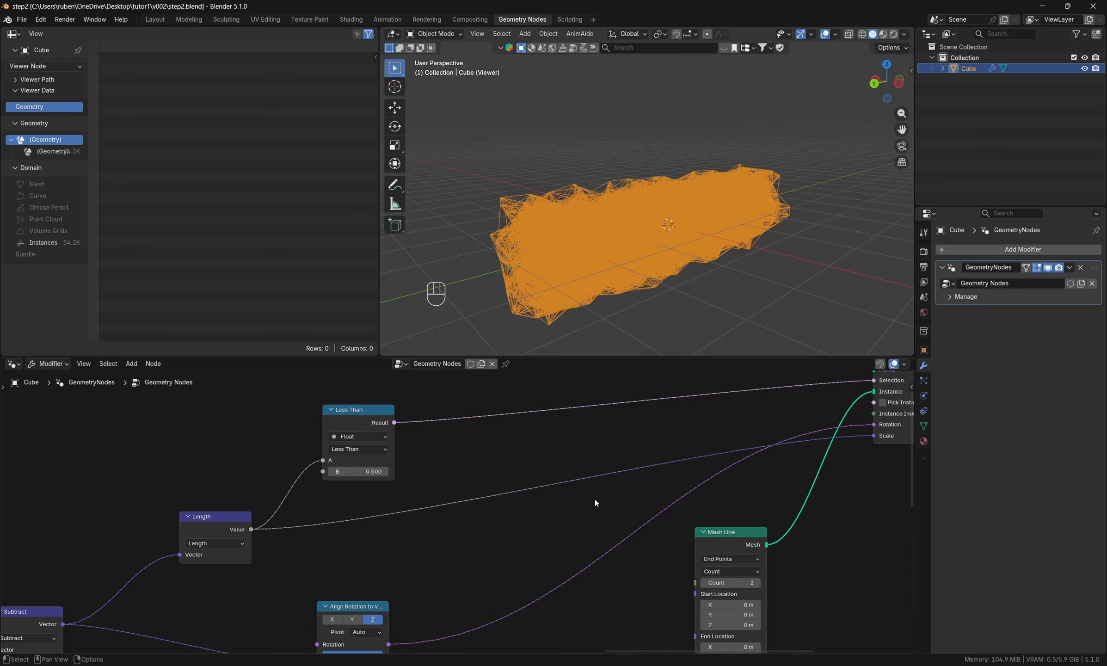
middle_drag(638, 528, 454, 541)
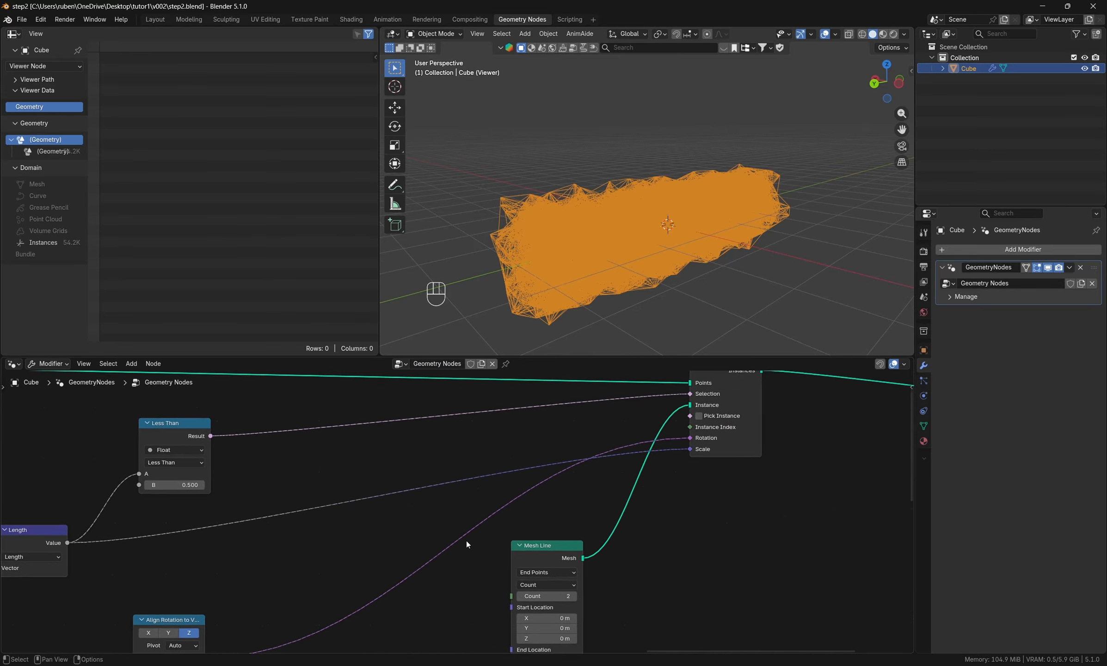
scroll(467, 541, down, 3)
middle_drag(754, 521, 433, 524)
scroll(469, 517, down, 4)
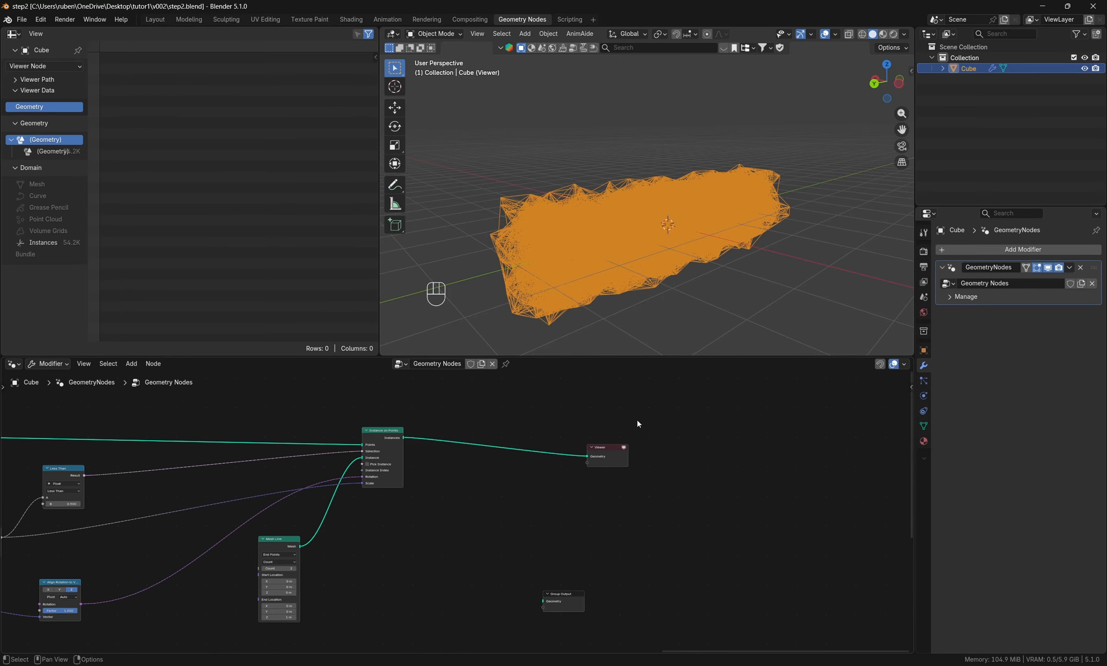
middle_drag(683, 297, 646, 286)
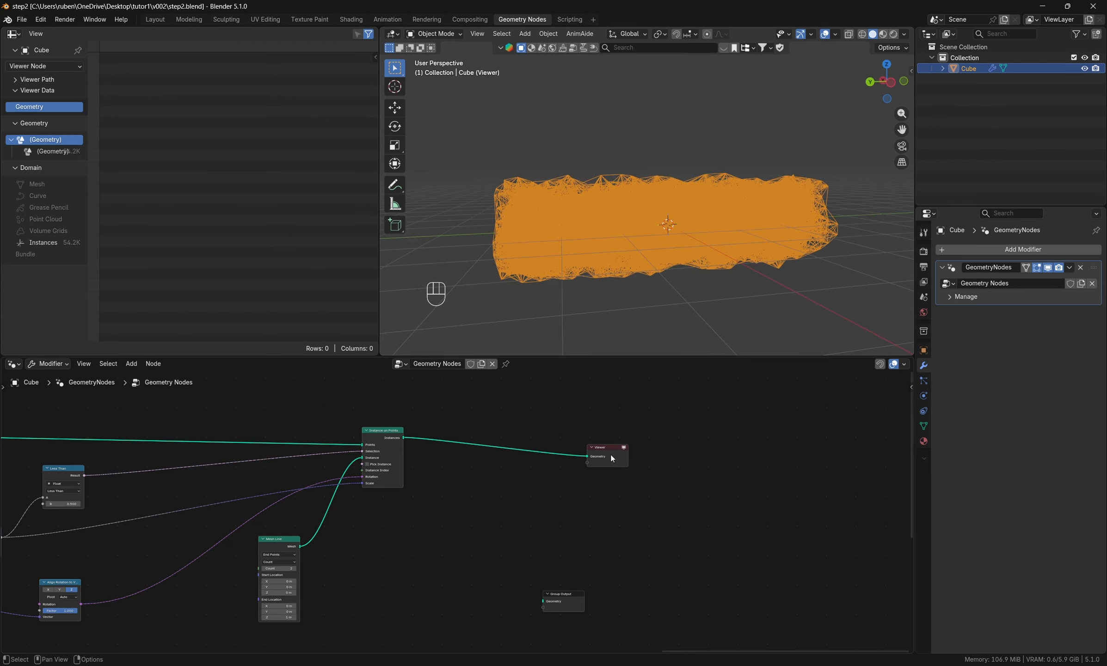
- Move the Viewer node farther away from Instance on Points and inspect the network from another angle
drag(611, 455, 798, 439)
middle_drag(535, 306, 569, 307)
middle_drag(418, 516, 711, 530)
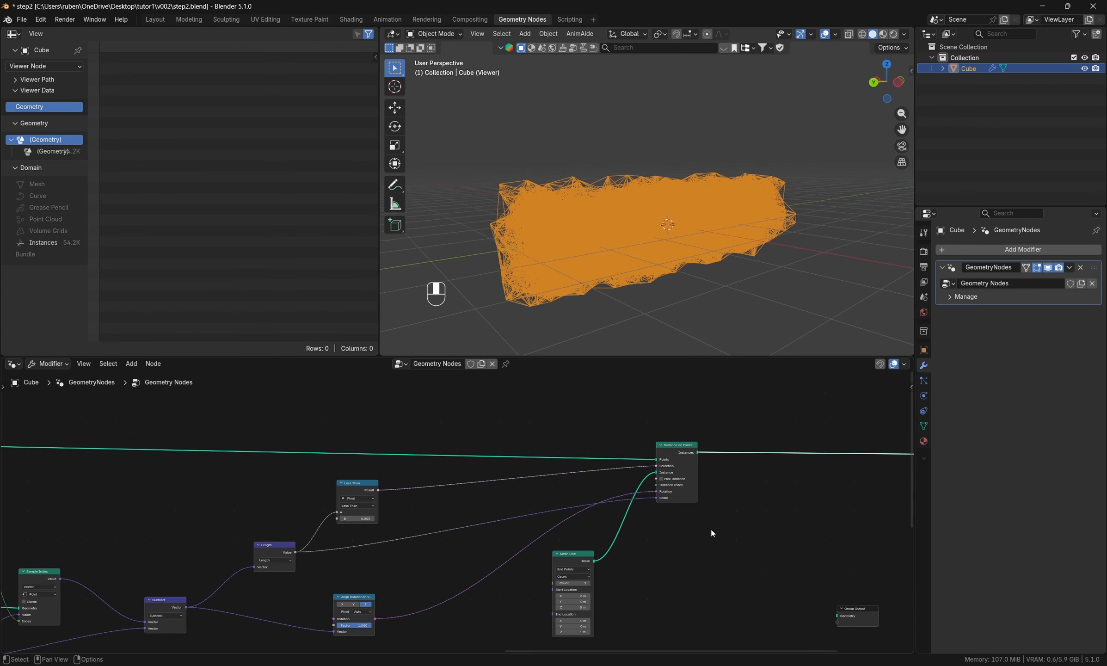
- Lower the B threshold of the Less Than node to 0.2
scroll(444, 528, up, 11)
double_click(300, 510)
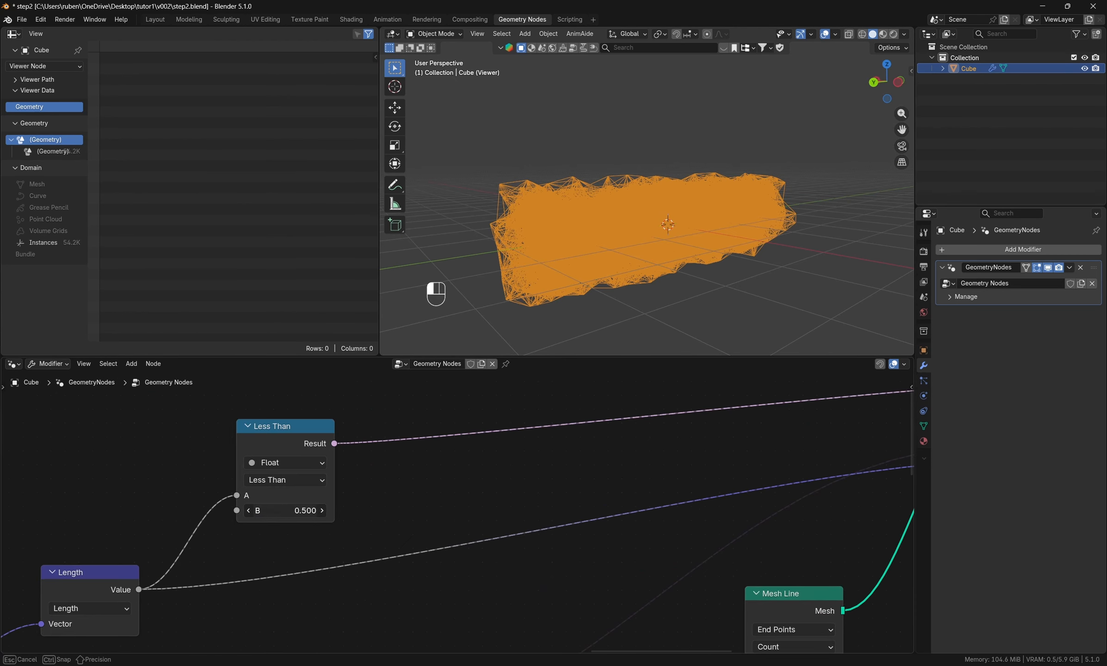
text(2)
key(Return)
- Set the B threshold of the Less Than node to 0.3
double_click(299, 511)
text(0.)
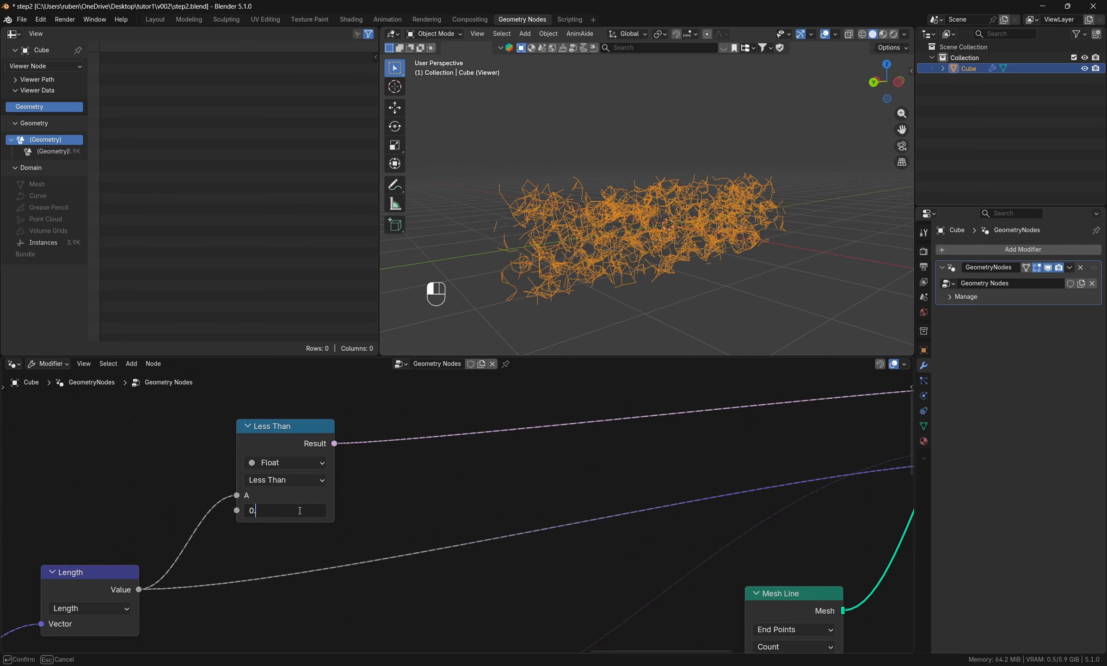
text(3)
key(Return)
middle_drag(430, 503, 327, 505)
scroll(327, 502, down, 11)
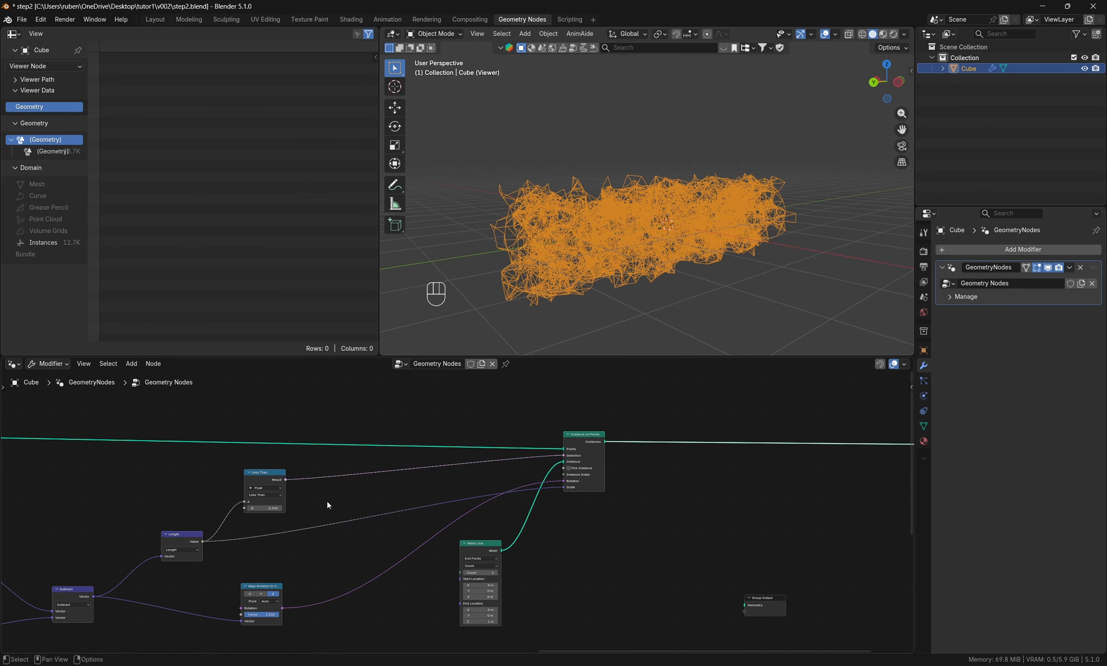
- Insert a Realize Instances node between Instance on Points and the Viewer, placed close to Instance on Points
middle_drag(820, 540, 556, 542)
middle_drag(531, 481, 587, 544)
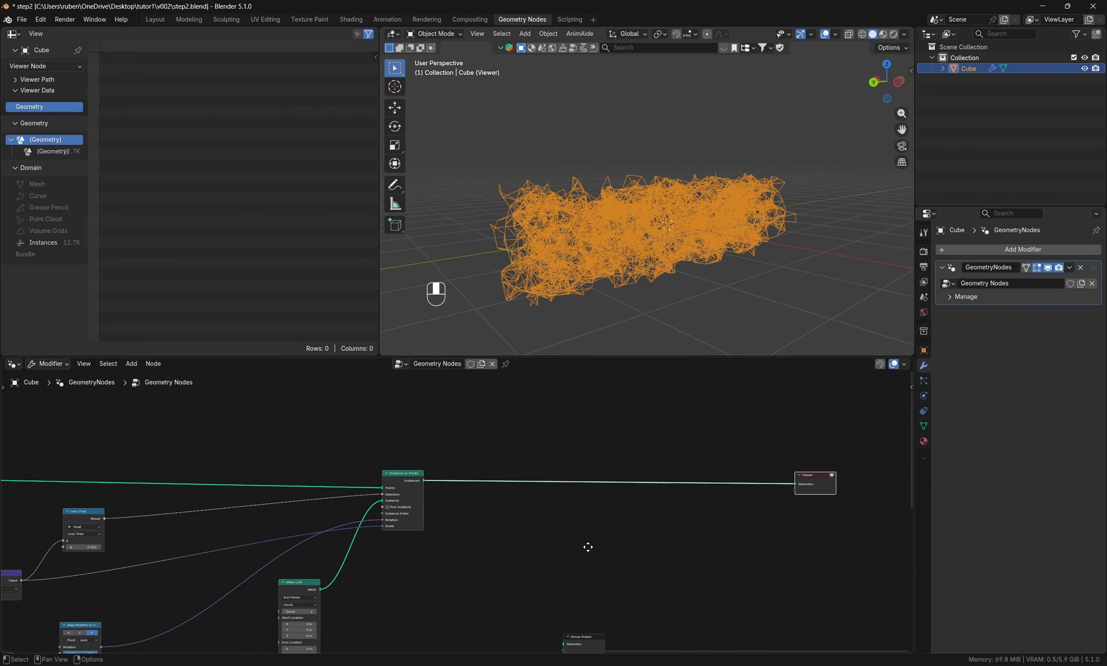
scroll(586, 542, up, 2)
key(shift+a)
click(564, 424)
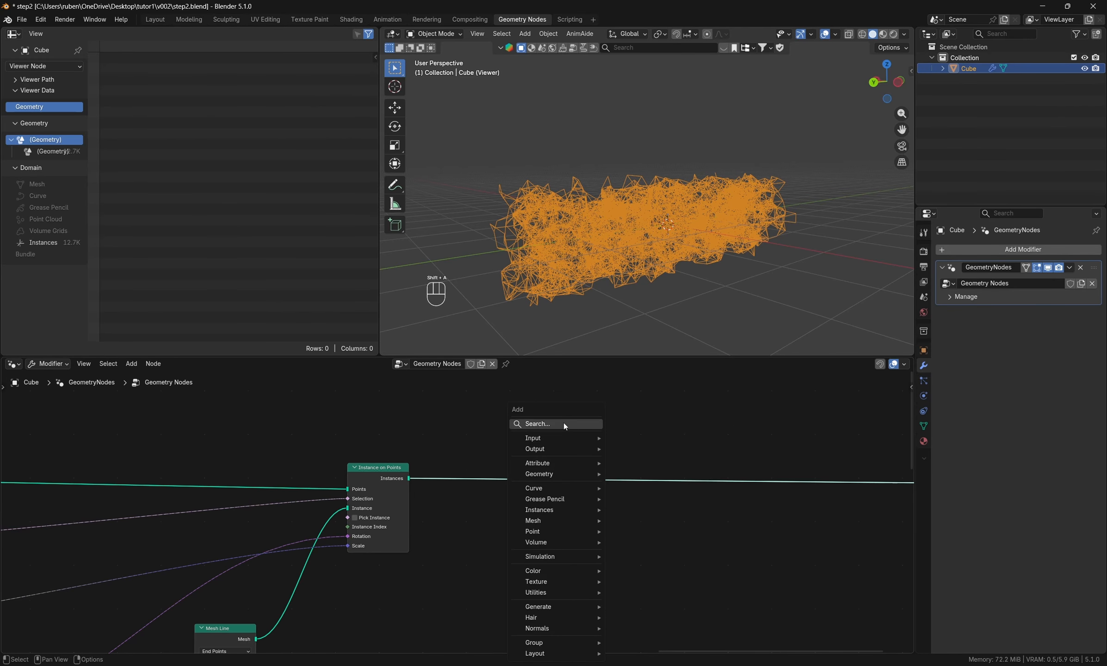
text(rw)
key(BackSpace)
text(ea)
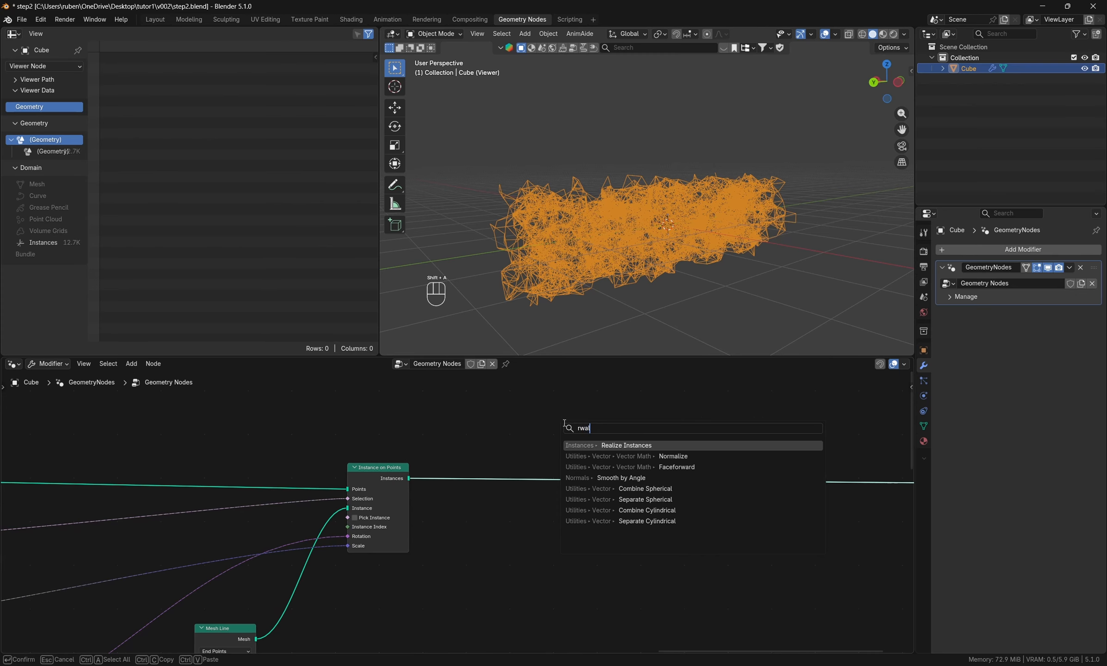
key(Return)
click(526, 451)
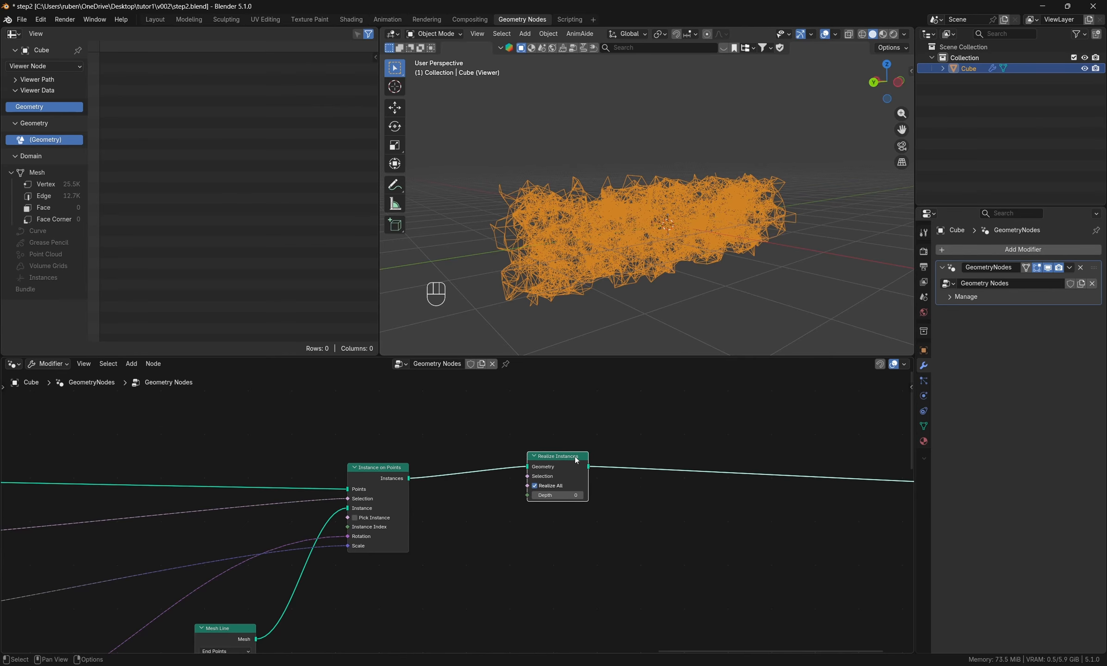
drag(575, 457, 544, 465)
middle_drag(624, 482, 515, 501)
key(shift+a)
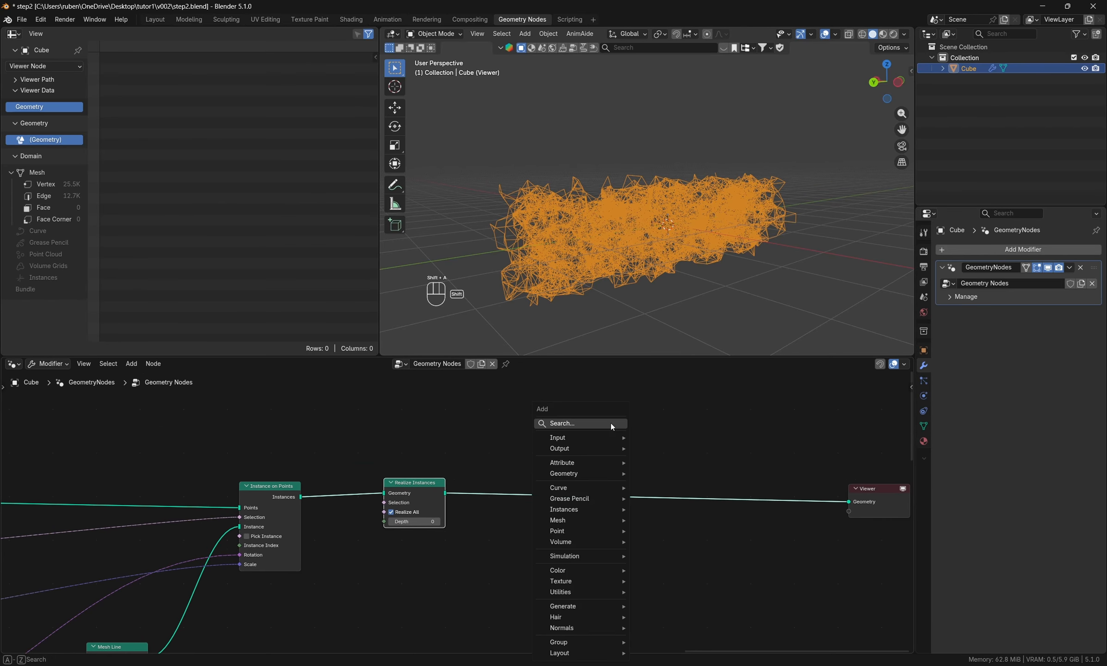
text(merge)
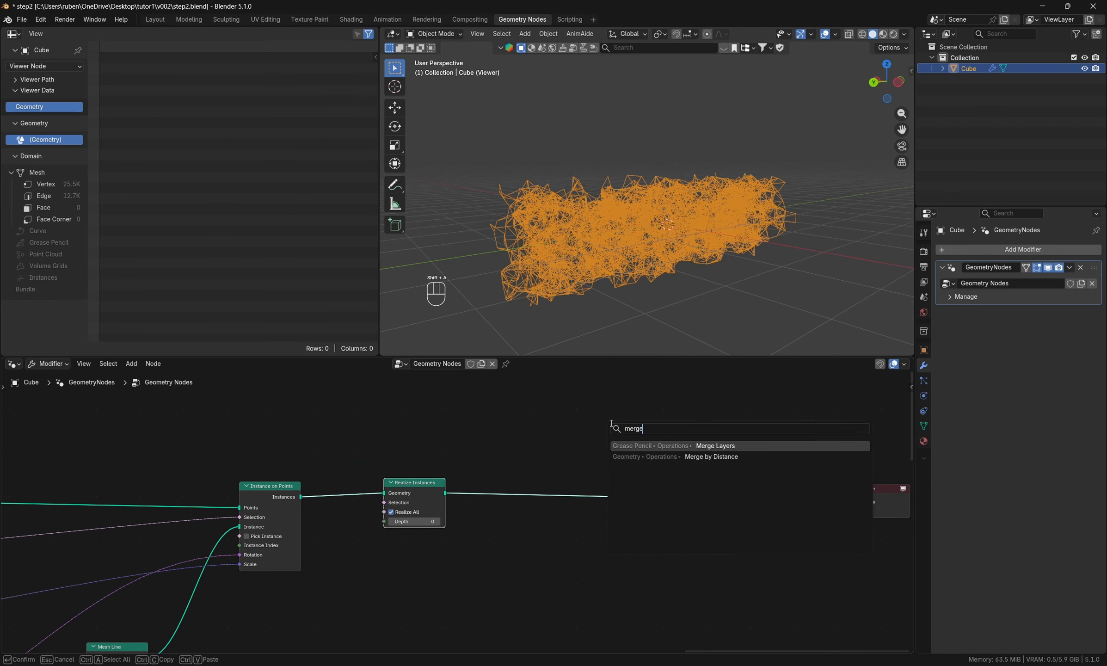
key(Return)
key(Escape)
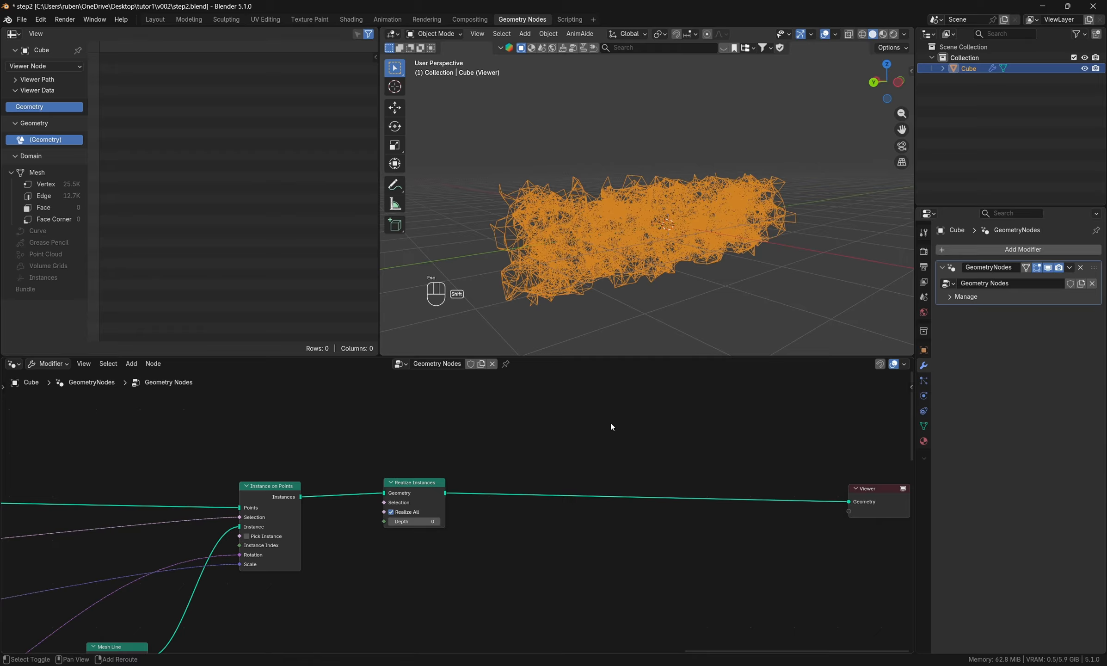
- Insert a Merge by Distance node on the link directly after Realize Instances
key(shift+a)
text(merge)
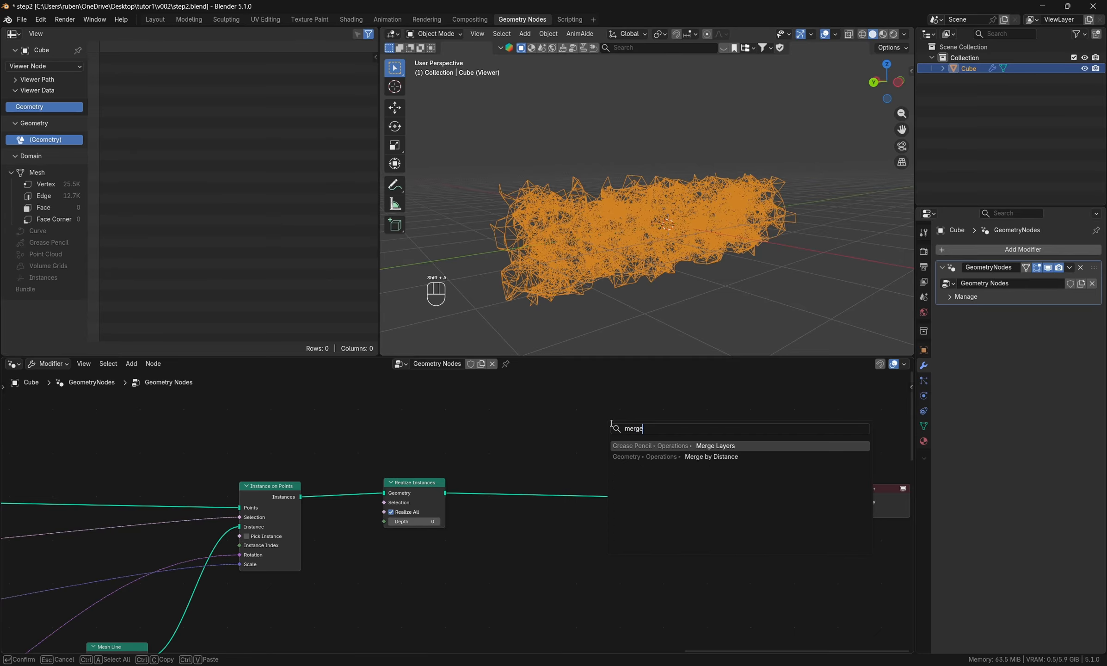
click(702, 457)
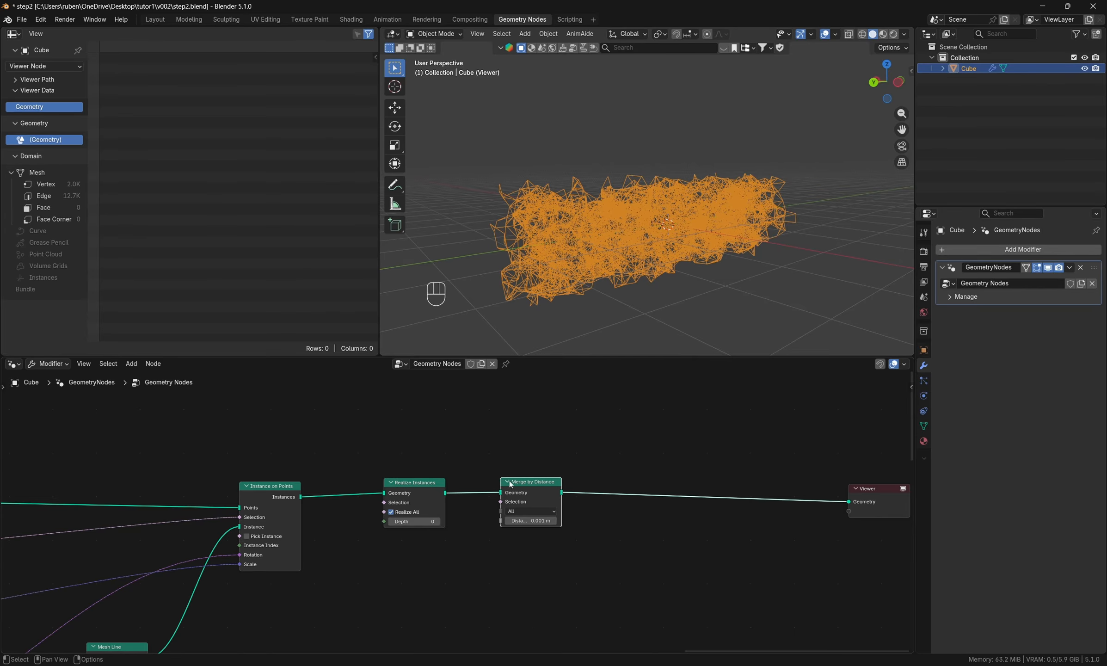
click(486, 484)
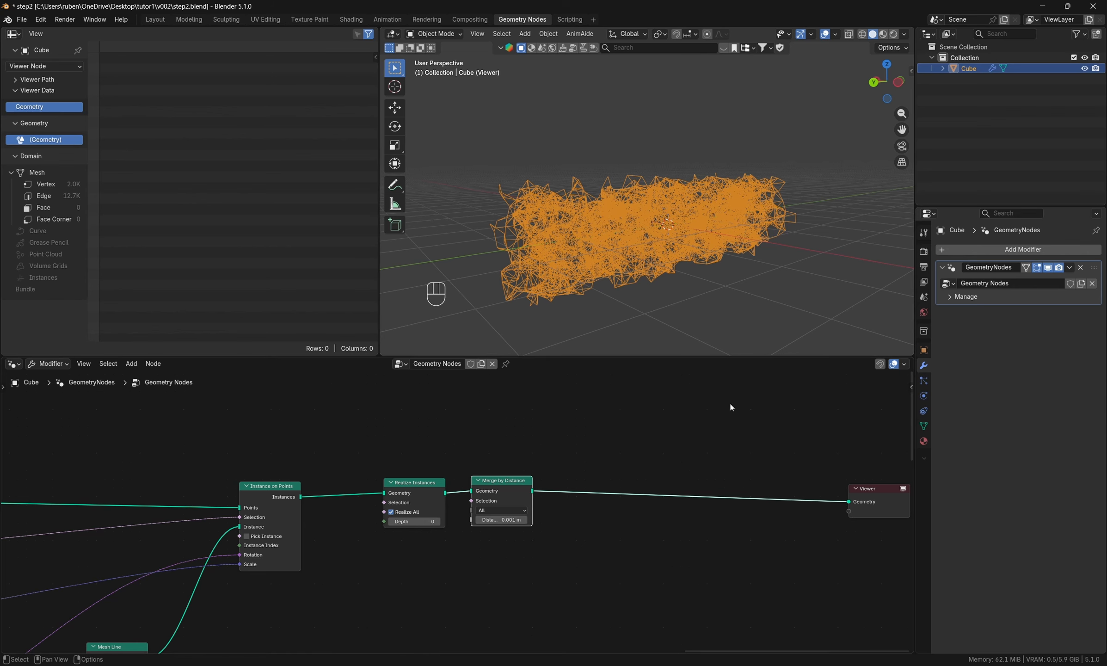
- Move the Viewer node far beyond Merge by Distance to make room for more nodes
middle_drag(678, 442, 542, 443)
scroll(458, 476, down, 3)
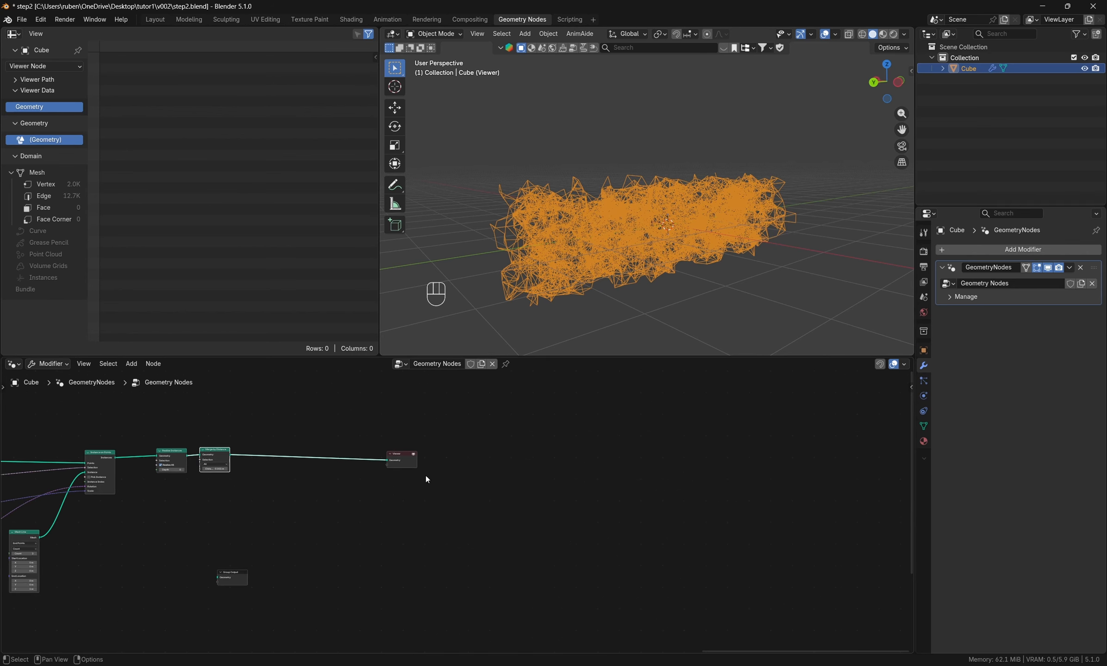
drag(423, 467, 869, 457)
middle_drag(503, 464, 547, 476)
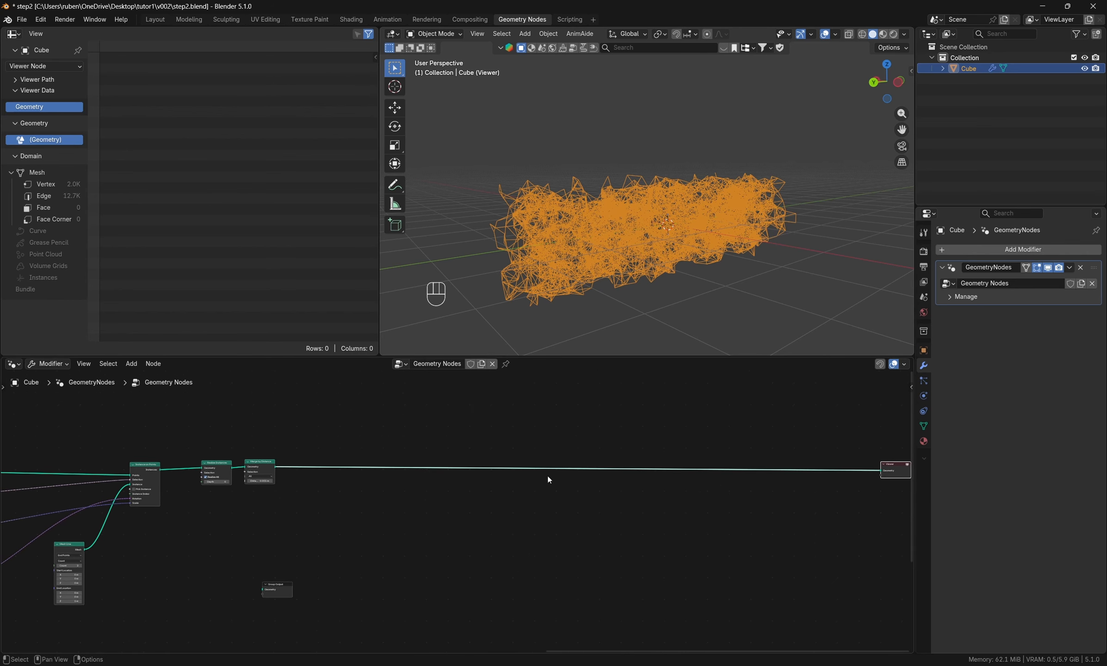
- Add a Repeat zone below the Viewer link and spread its input and output nodes apart
key(shift+a)
click(543, 428)
text(repe)
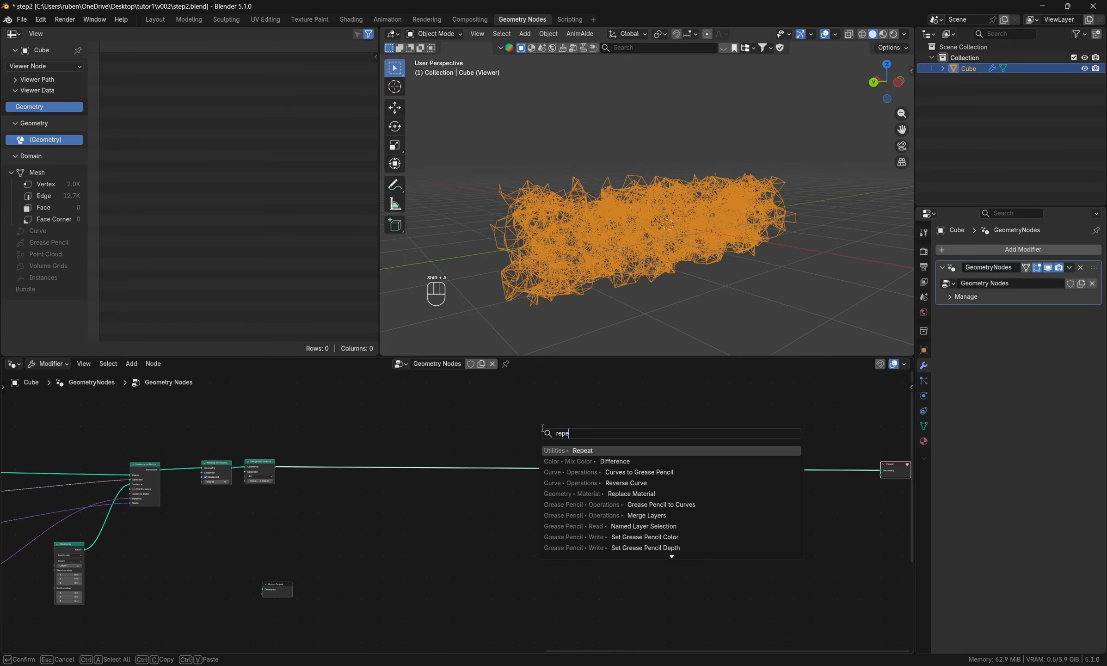
key(Return)
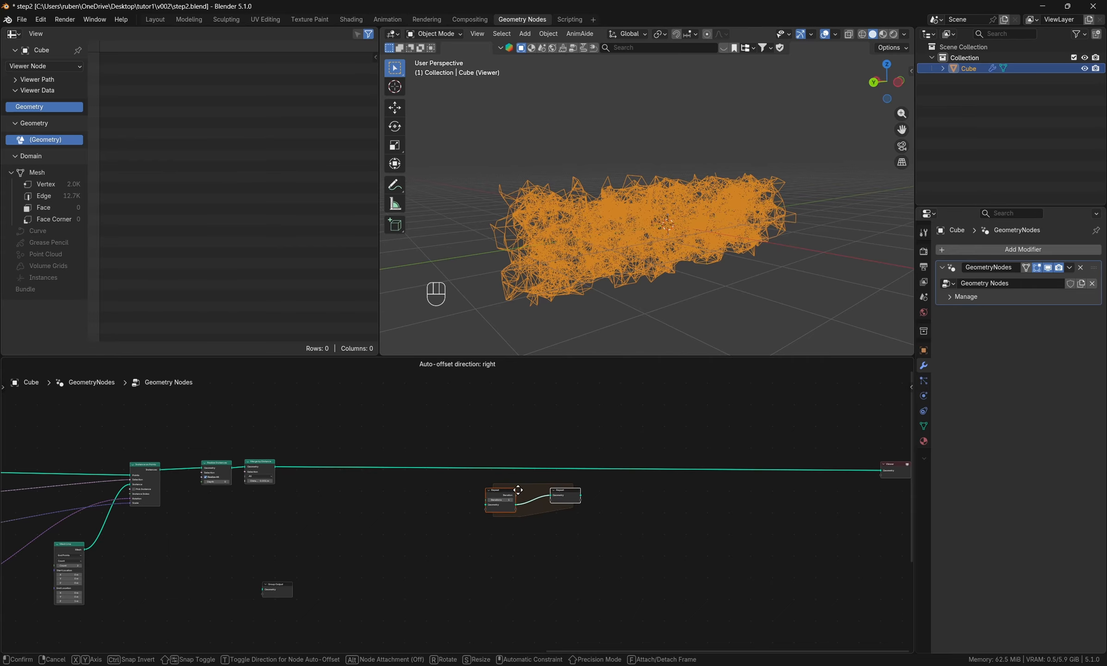
click(581, 510)
drag(575, 503, 863, 509)
middle_drag(682, 568, 466, 561)
drag(681, 461, 822, 457)
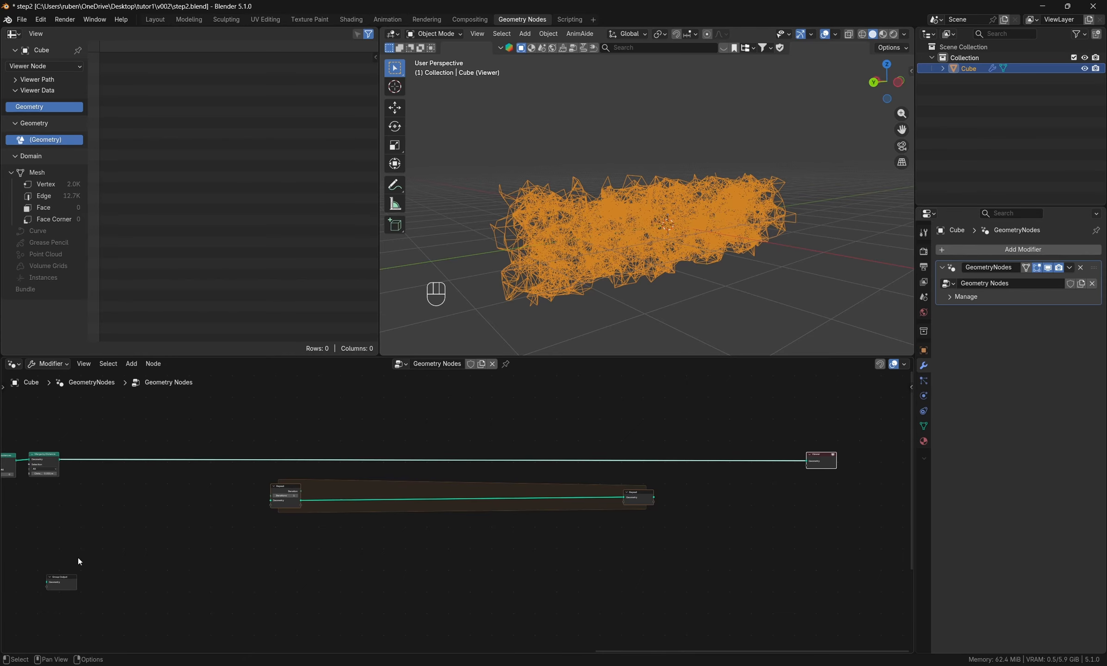
- Connect the Geometry output of Merge by Distance to the Geometry input of the Repeat zone
scroll(148, 454, up, 3)
middle_drag(165, 463, 426, 428)
drag(257, 431, 621, 502)
middle_drag(621, 504, 244, 549)
scroll(244, 549, down, 2)
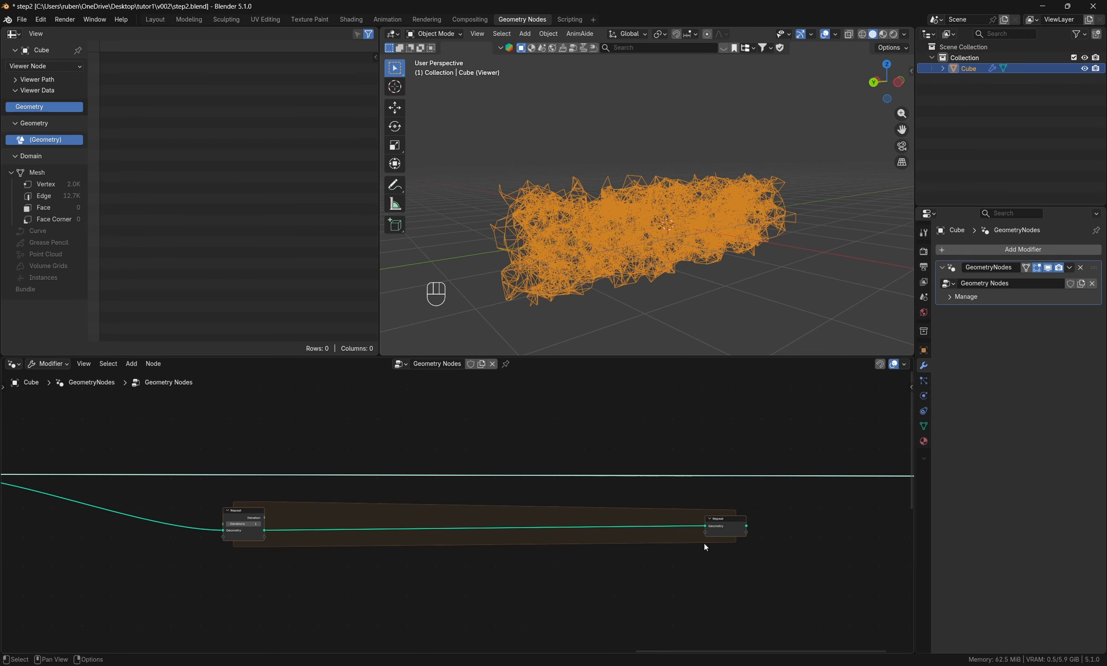
- Widen the Repeat zone by moving its output node farther from the input node
middle_drag(704, 543, 477, 543)
scroll(533, 556, down, 2)
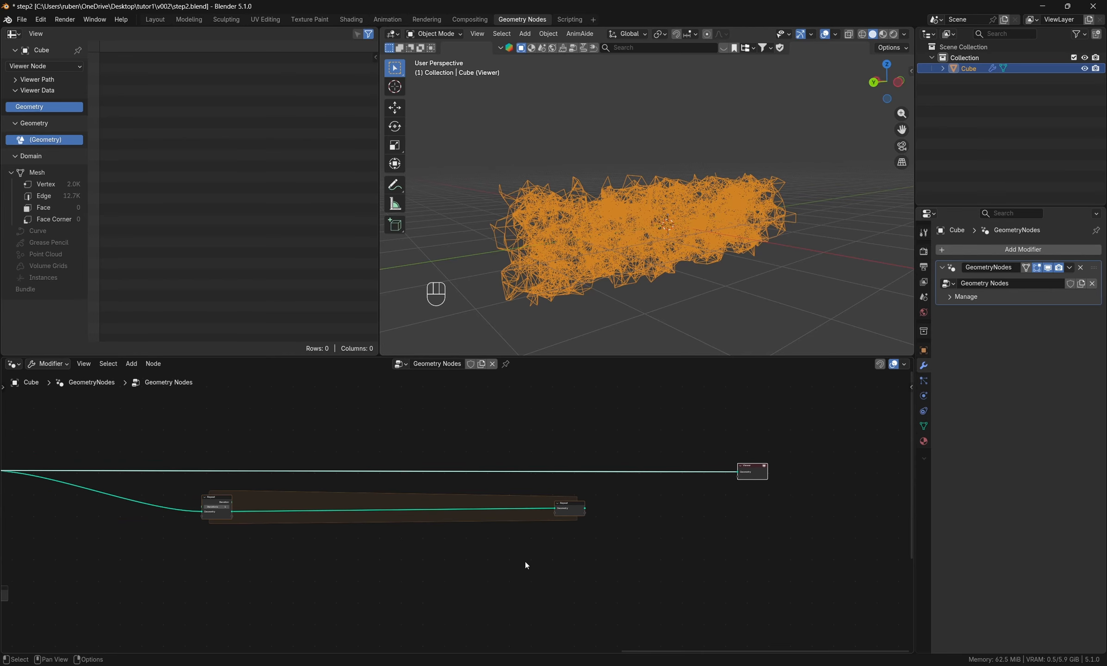
drag(577, 508, 717, 507)
scroll(309, 570, down, 4)
- Move the Separate Geometry node together with the input node feeding its Selection to the area below the Repeat zone
middle_drag(309, 570, 547, 543)
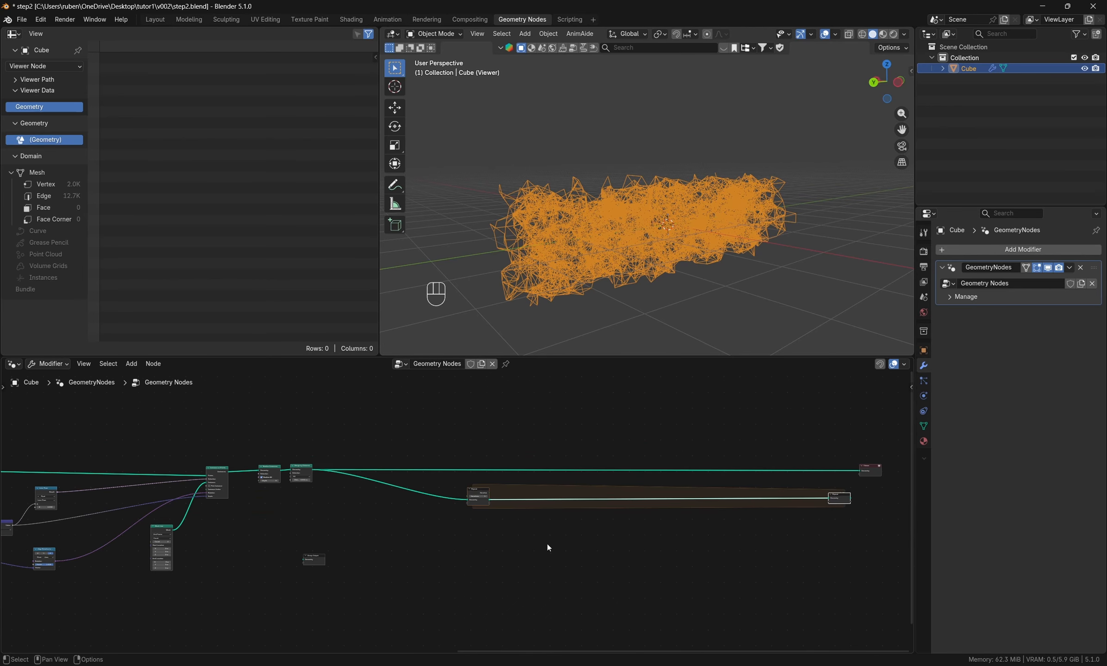
middle_drag(374, 577, 615, 447)
middle_drag(242, 534, 620, 543)
scroll(278, 564, down, 1)
middle_drag(279, 564, 500, 564)
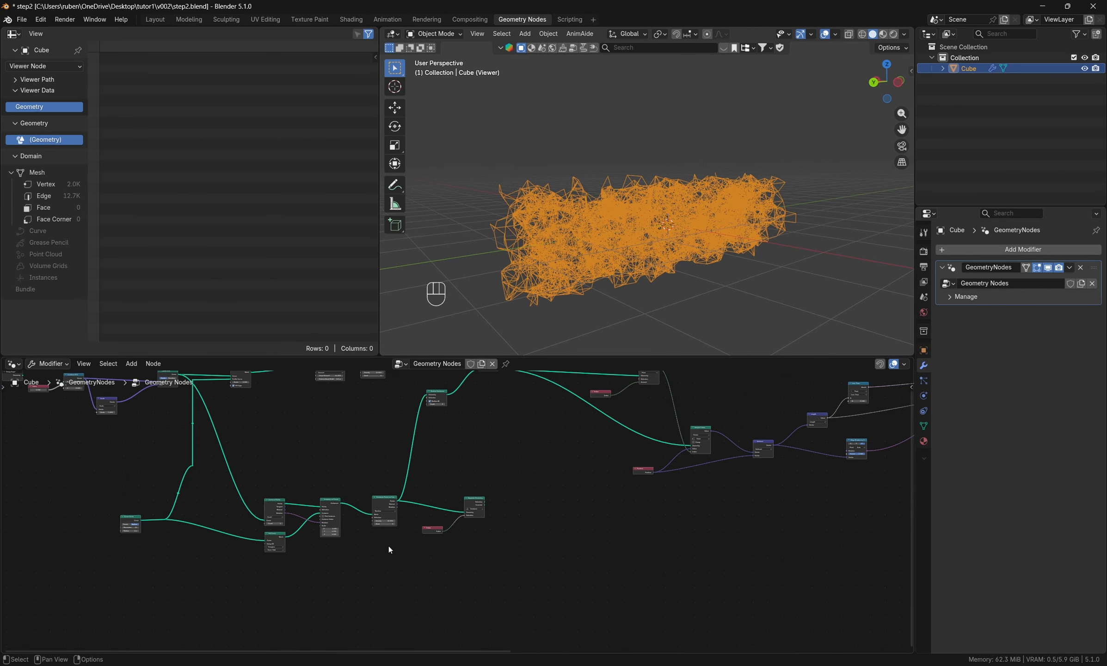
scroll(382, 538, up, 6)
scroll(560, 530, up, 1)
scroll(536, 524, down, 4)
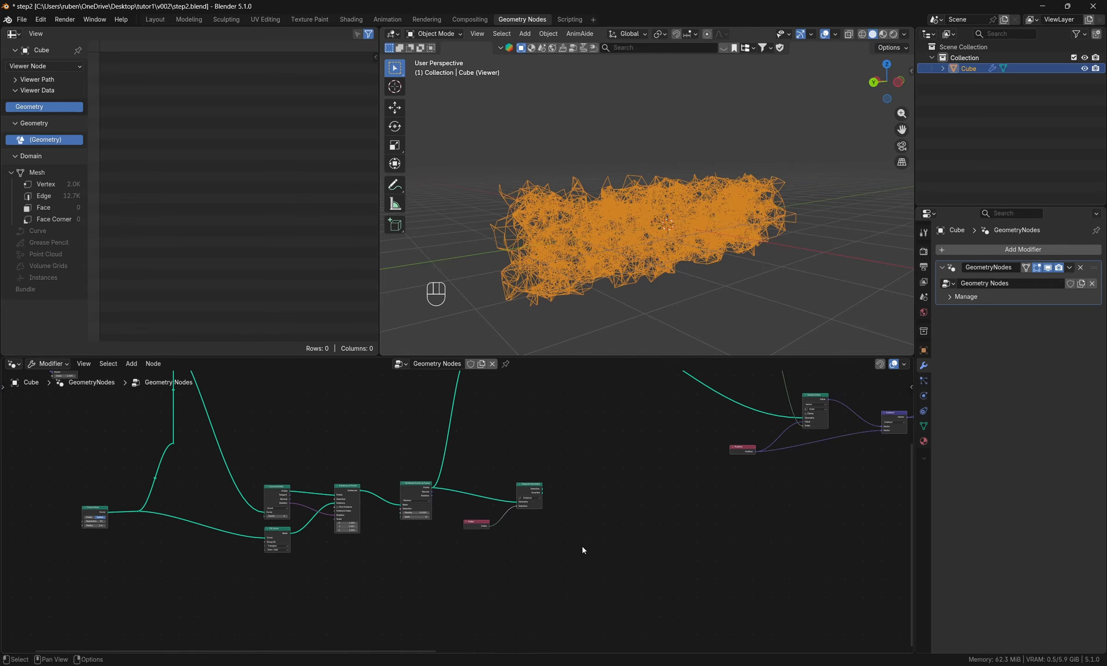
drag(583, 546, 464, 461)
drag(543, 575, 470, 468)
scroll(502, 501, down, 10)
middle_drag(602, 530, 418, 520)
mouse_move(334, 492)
mouse_down()
mouse_move(350, 503)
mouse_move(701, 504)
mouse_up()
middle_drag(780, 491, 469, 511)
- Add a Shortest Edge Paths node below the Repeat zone
scroll(612, 500, up, 6)
key(shift+a)
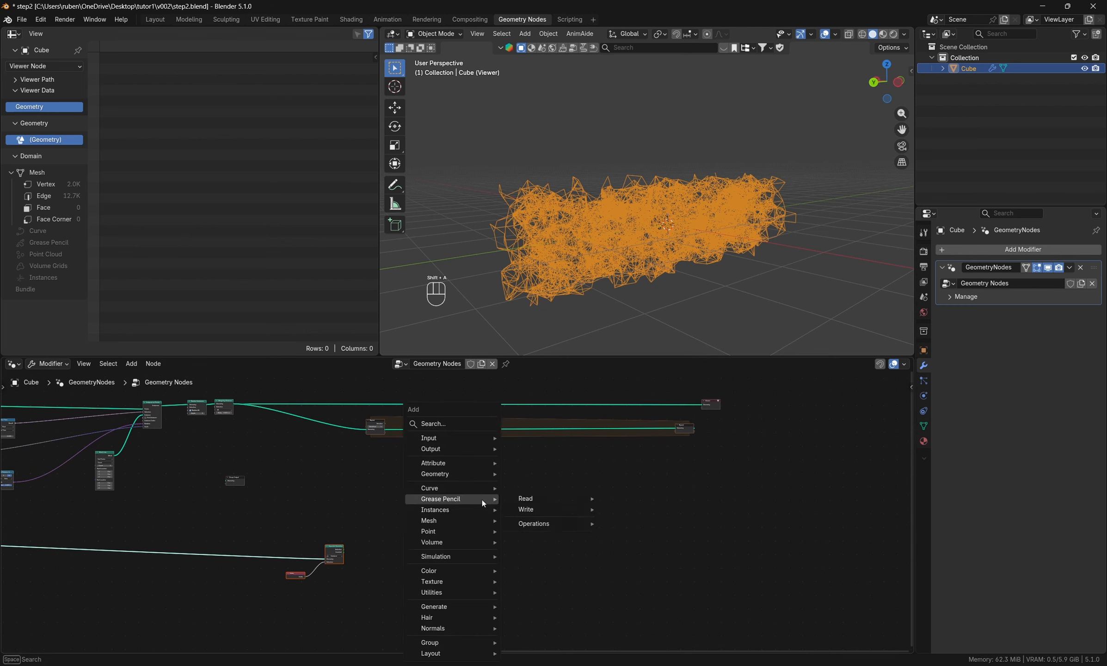
click(463, 422)
text(shor)
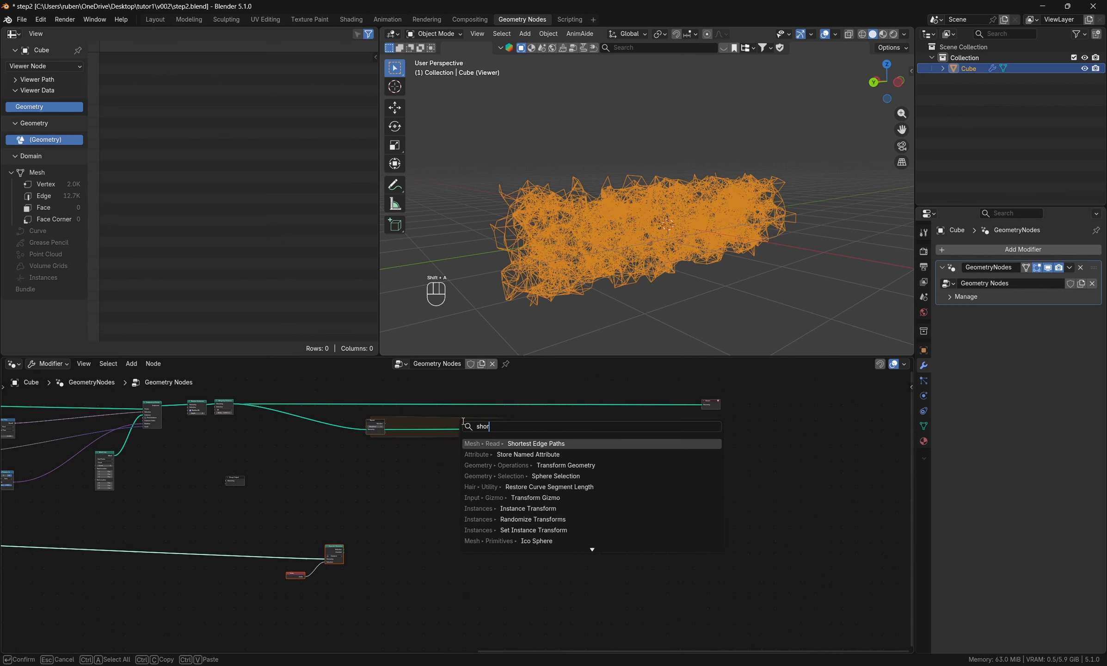
key(Return)
click(490, 459)
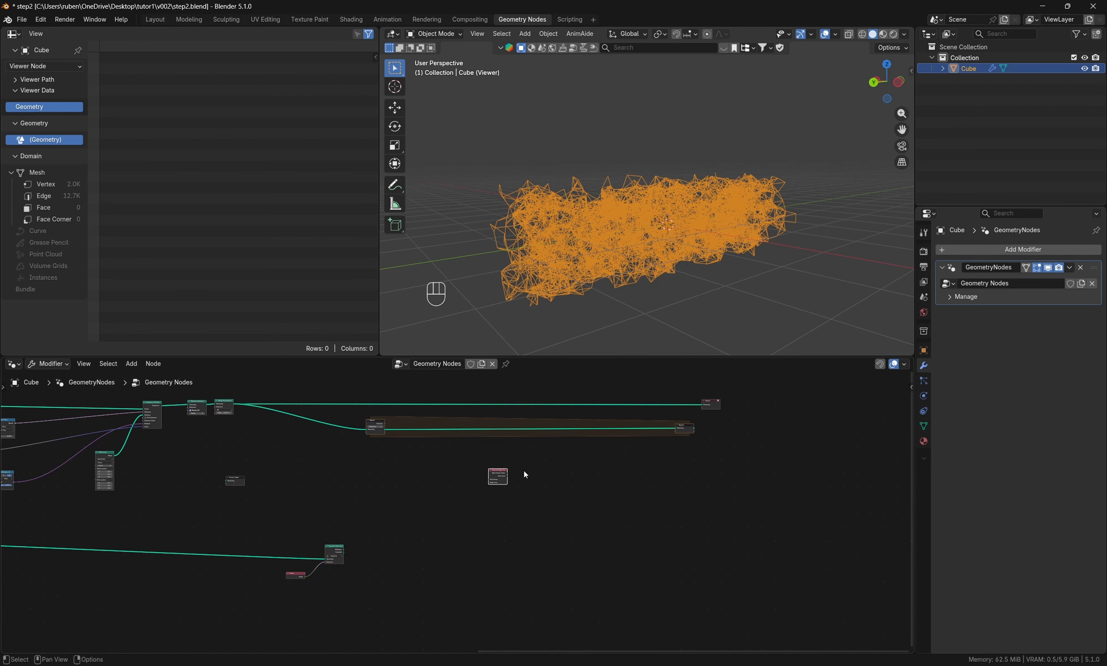
- Add an Edge Paths to Curves node beside Shortest Edge Paths
scroll(529, 465, up, 2)
key(shift+a)
click(527, 422)
text(e)
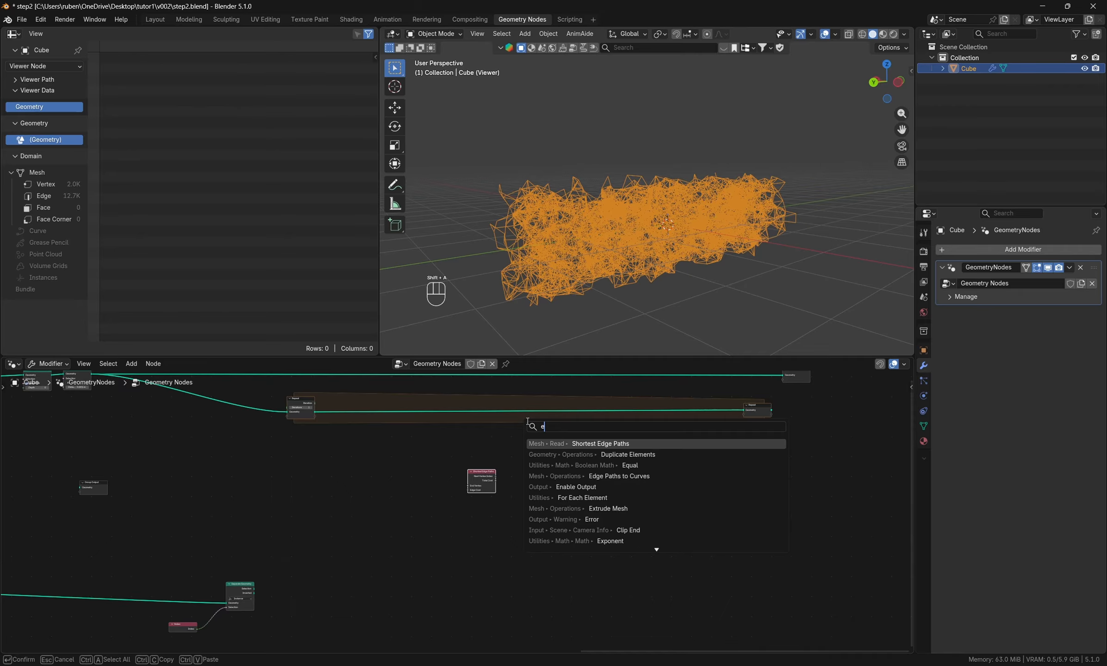
text(dge path)
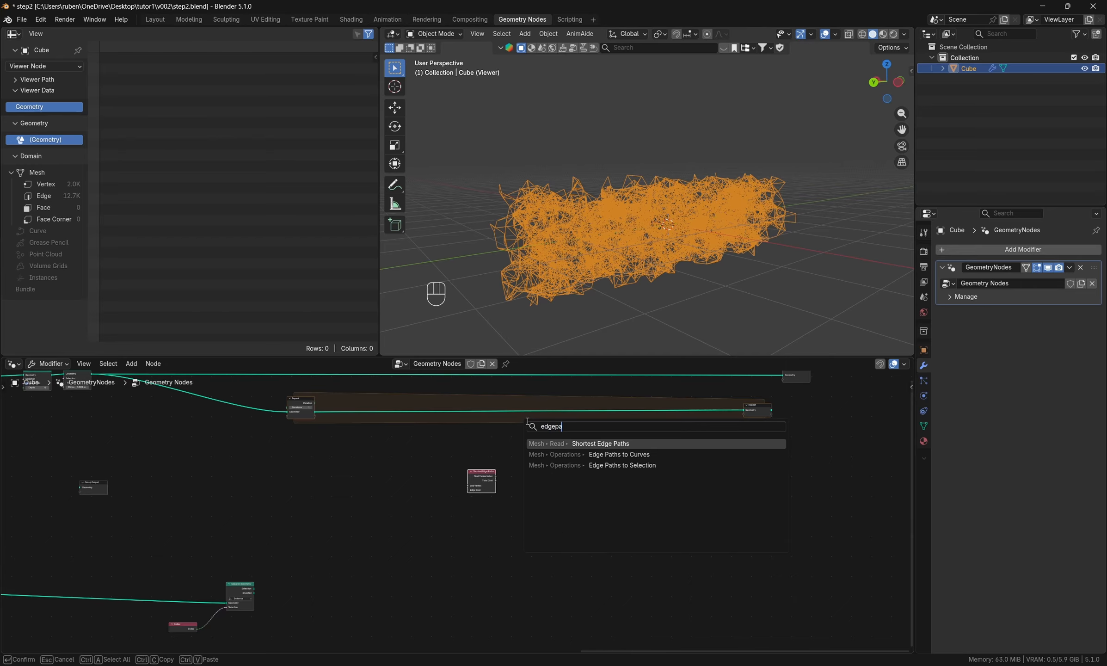
key(Down)
key(Return)
click(507, 437)
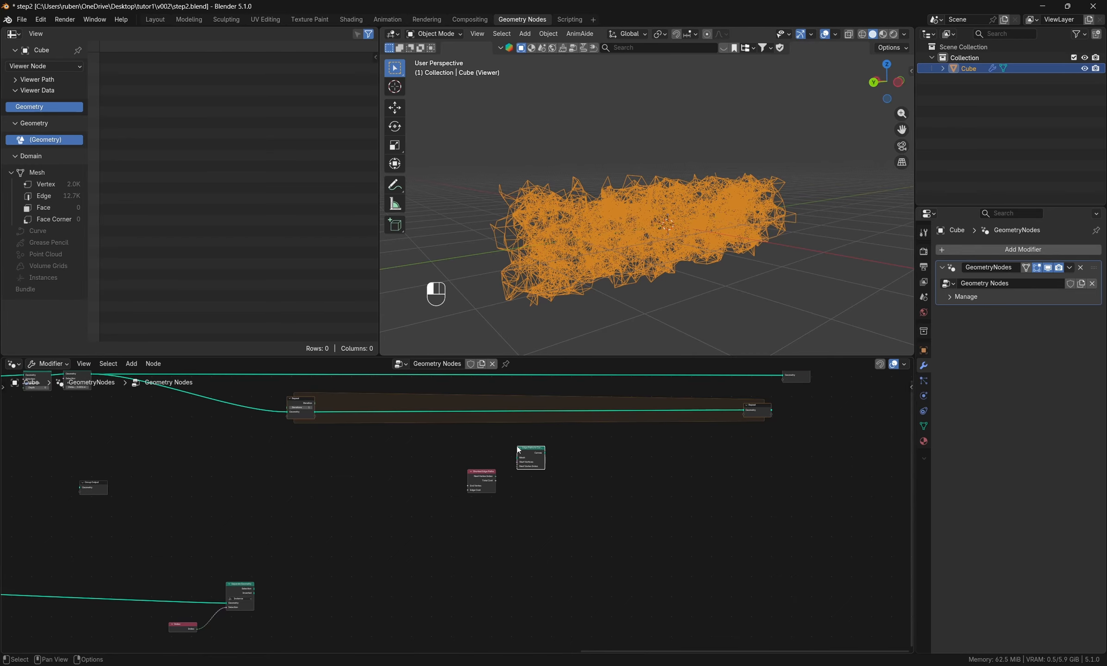
- Connect Next Vertex Index from Shortest Edge Paths and the Repeat input's Geometry to the matching Next Vertex Index and Mesh inputs of Edge Paths to Curves
scroll(499, 462, up, 2)
drag(461, 479, 522, 465)
drag(432, 498, 457, 496)
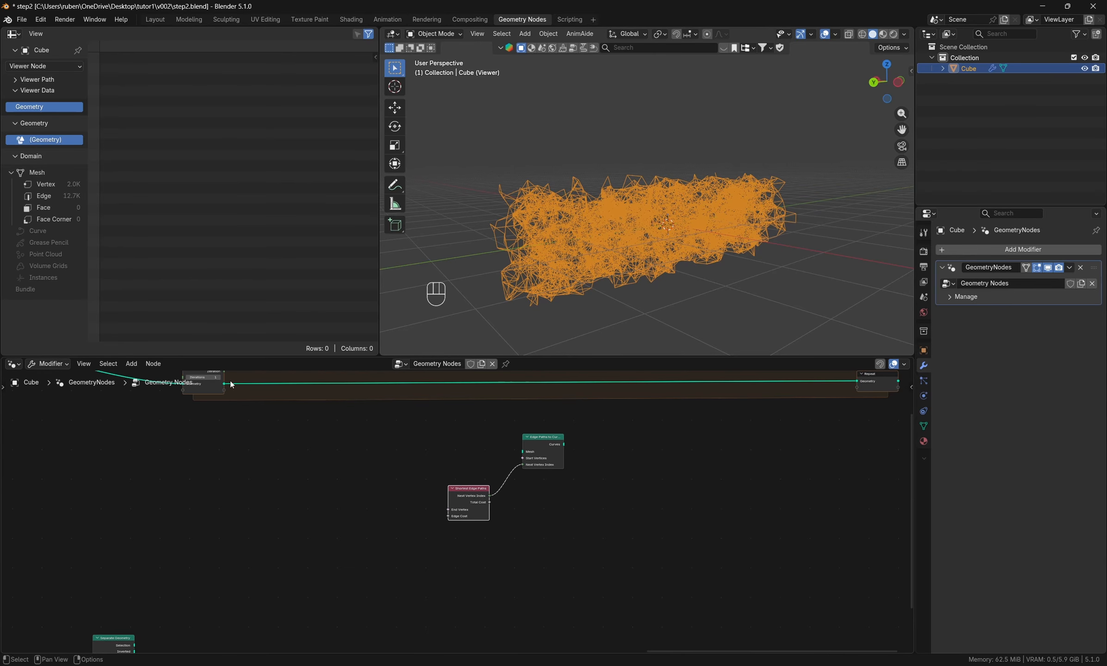
drag(226, 387, 523, 452)
middle_drag(677, 454, 538, 477)
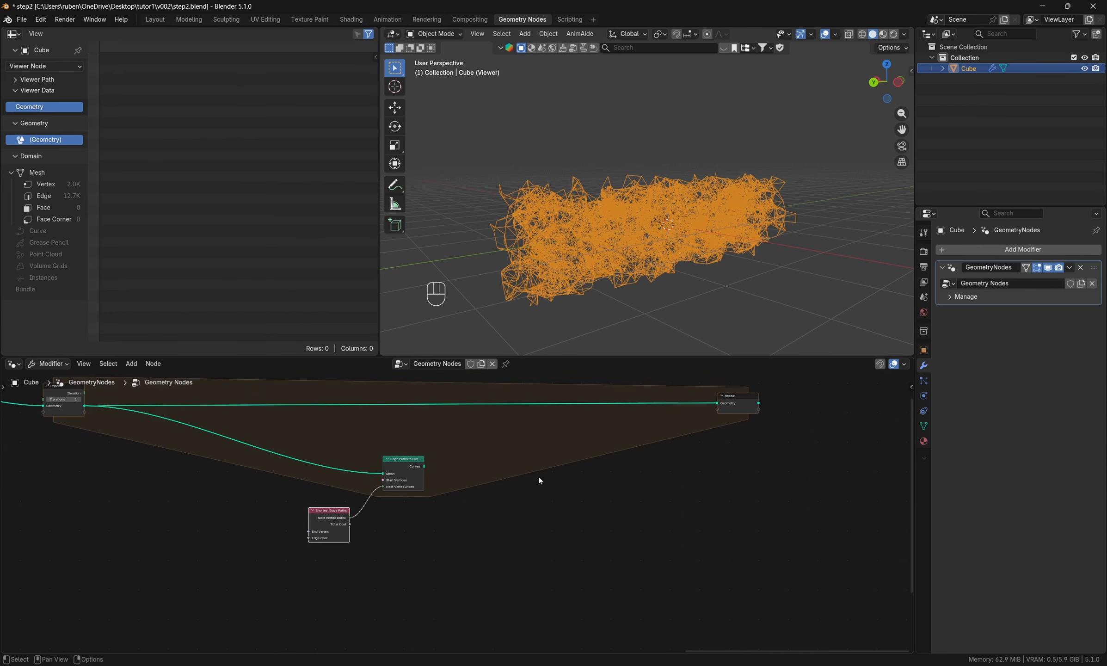
- Connect the Curves output of Edge Paths to Curves to the Repeat output node as a new Curves item
drag(324, 460, 503, 584)
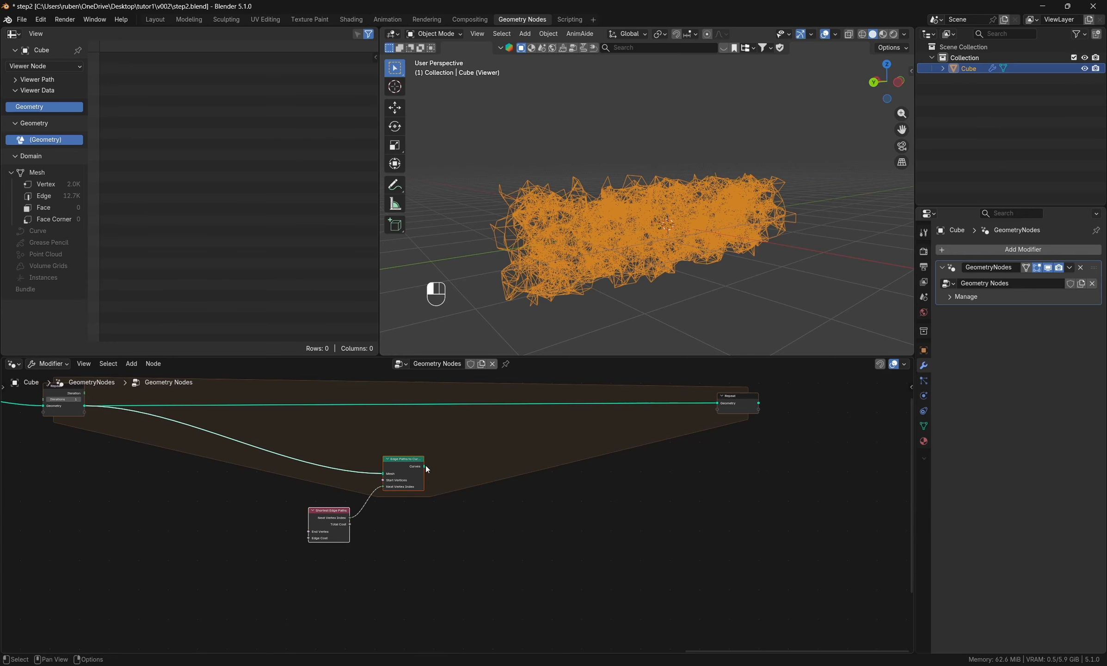
drag(426, 466, 724, 412)
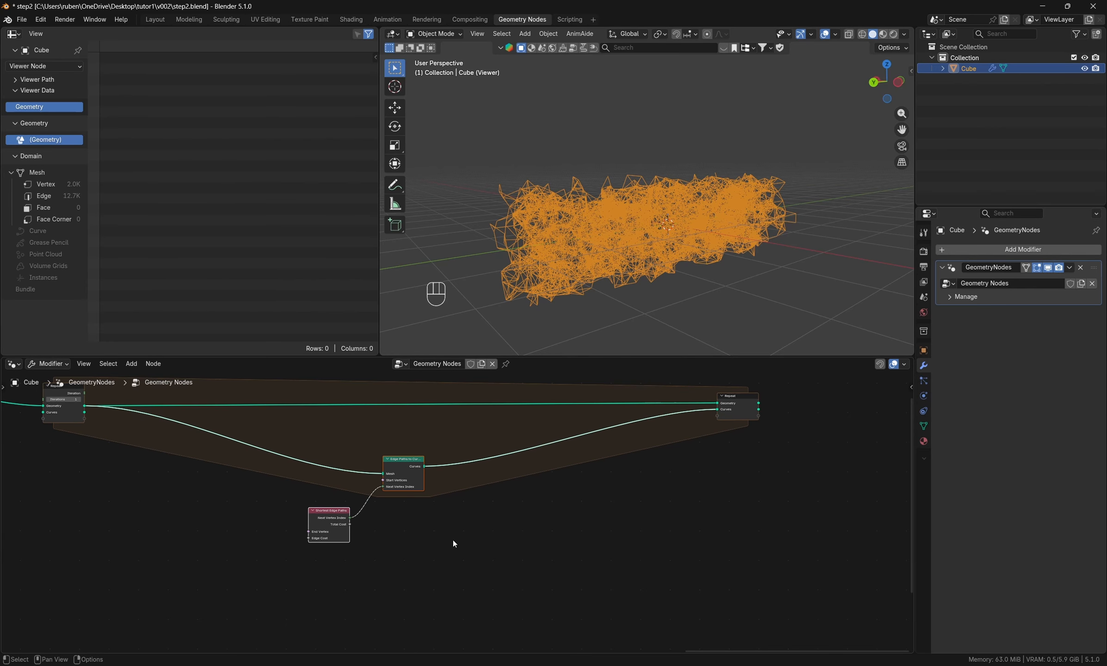
middle_drag(410, 540, 506, 539)
drag(179, 415, 598, 430)
text(mer)
key(Escape)
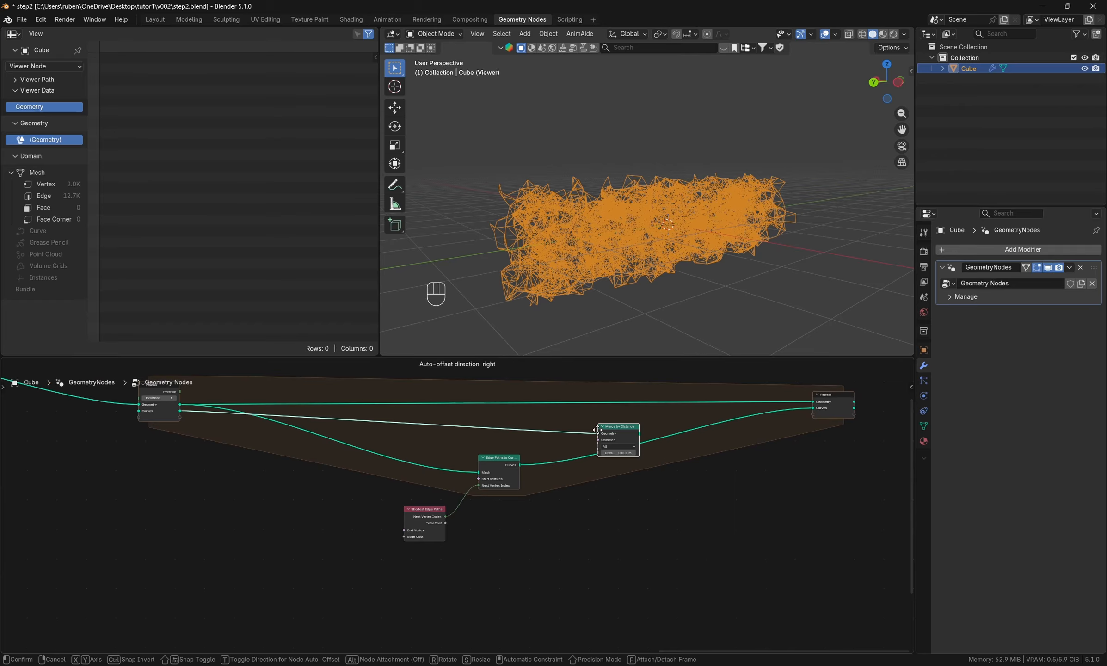
- Add a Join Geometry node combining the Repeat input's Curves with the Edge Paths to Curves output, feeding the Repeat output's Curves
key(shift+a)
text(join)
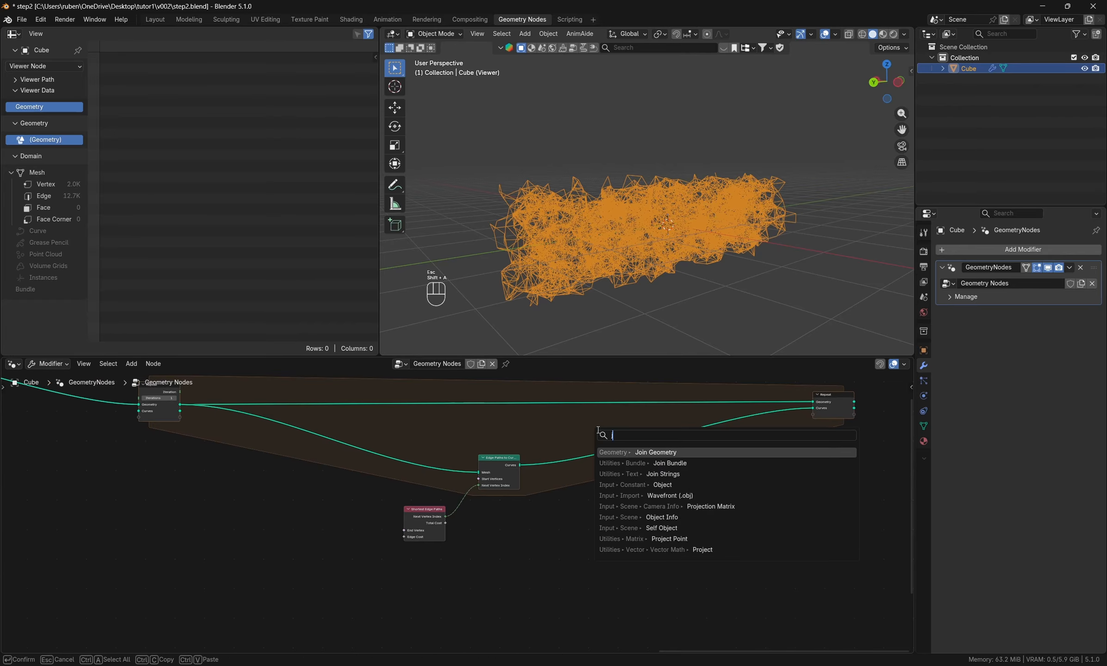
key(Return)
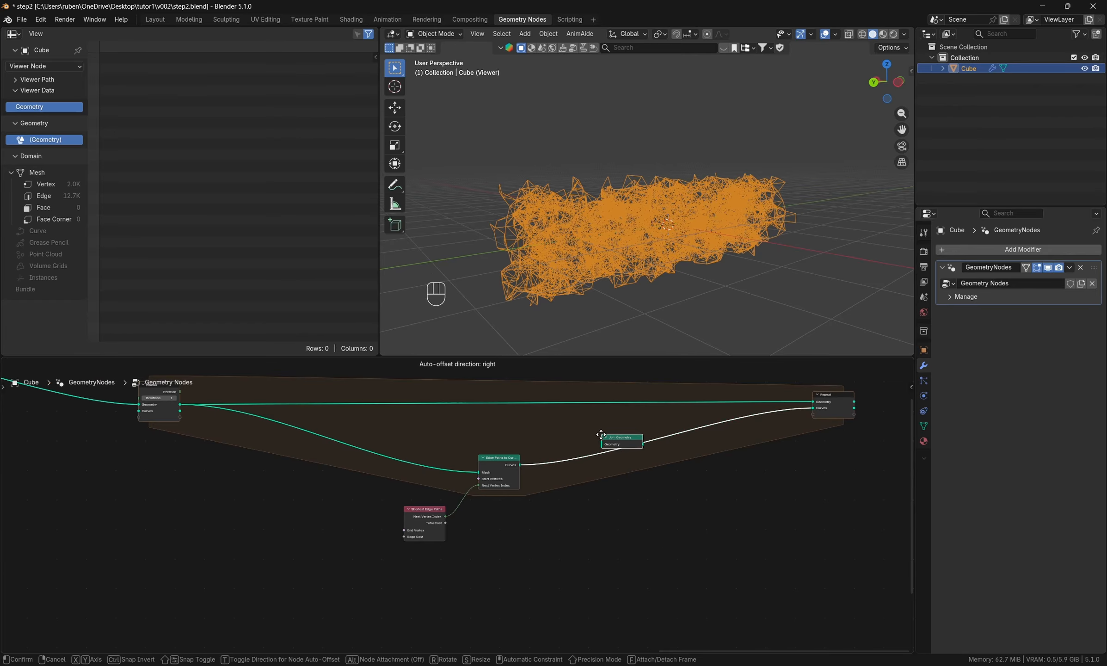
click(596, 422)
drag(181, 413, 597, 432)
drag(520, 465, 819, 412)
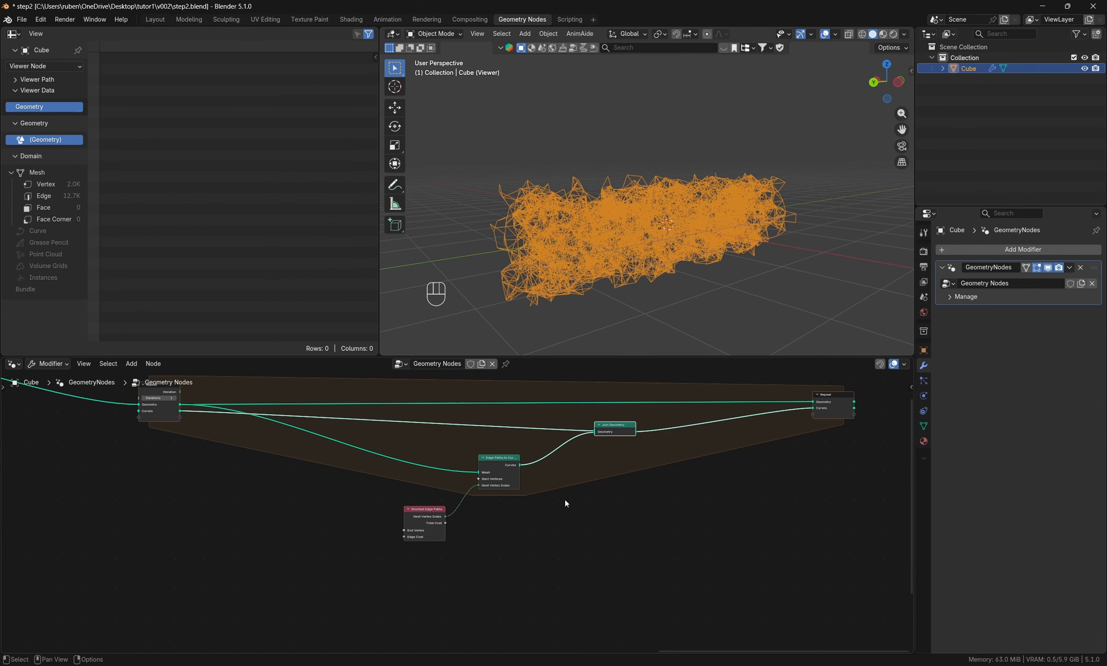
- Move Edge Paths to Curves and Shortest Edge Paths lower to make room below Join Geometry
middle_drag(564, 499, 587, 515)
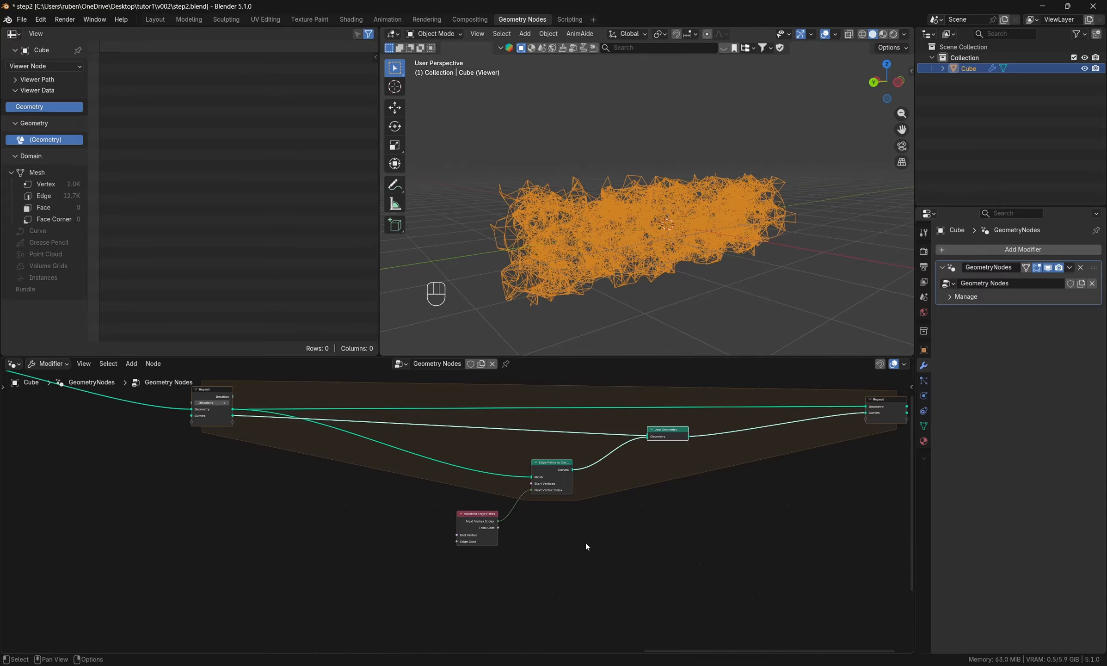
drag(586, 544, 401, 464)
drag(554, 470, 574, 497)
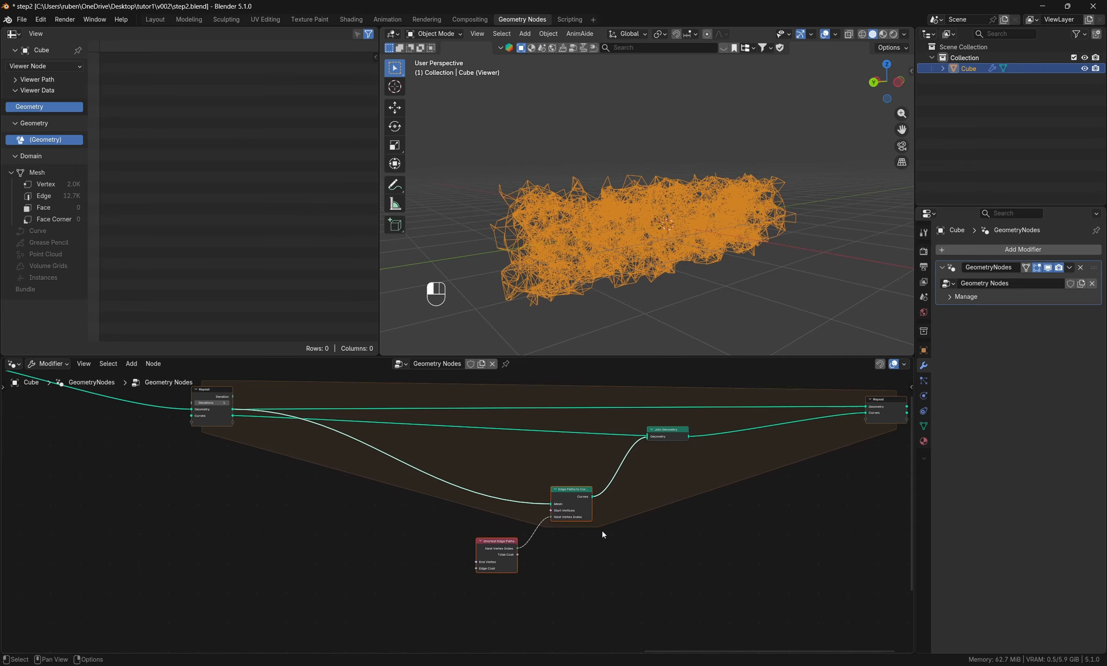
click(602, 531)
middle_drag(575, 603, 655, 562)
drag(572, 522, 578, 549)
- Move Separate Geometry and Index further left, and connect the Selection output to a new Realize Instances node
middle_drag(422, 597, 633, 517)
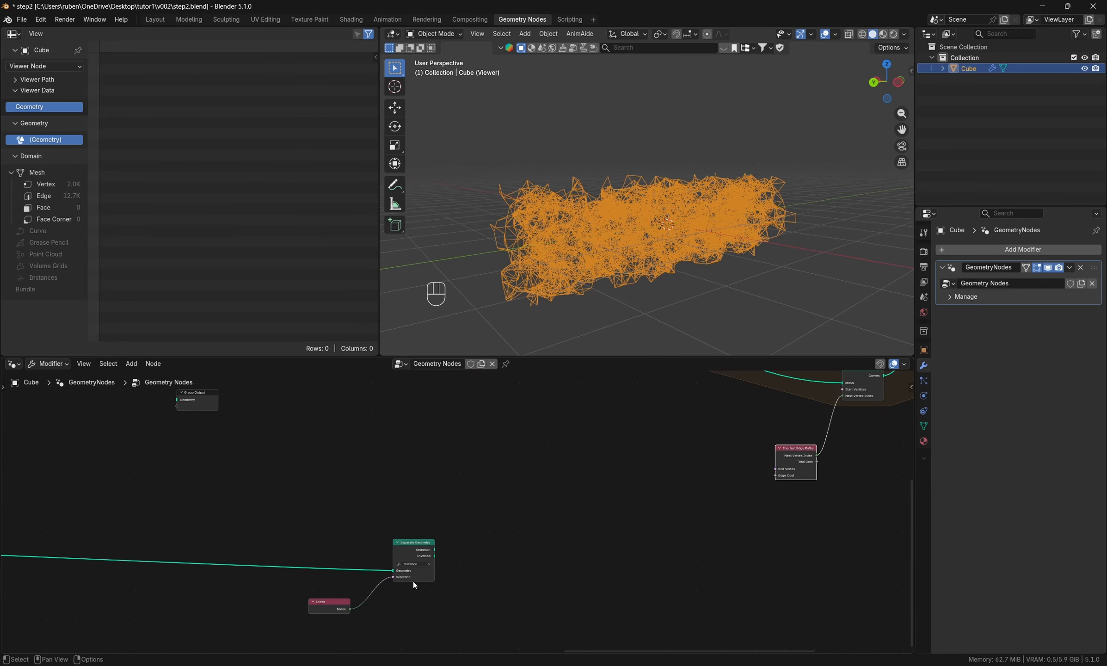
drag(457, 609, 281, 568)
drag(400, 555, 289, 581)
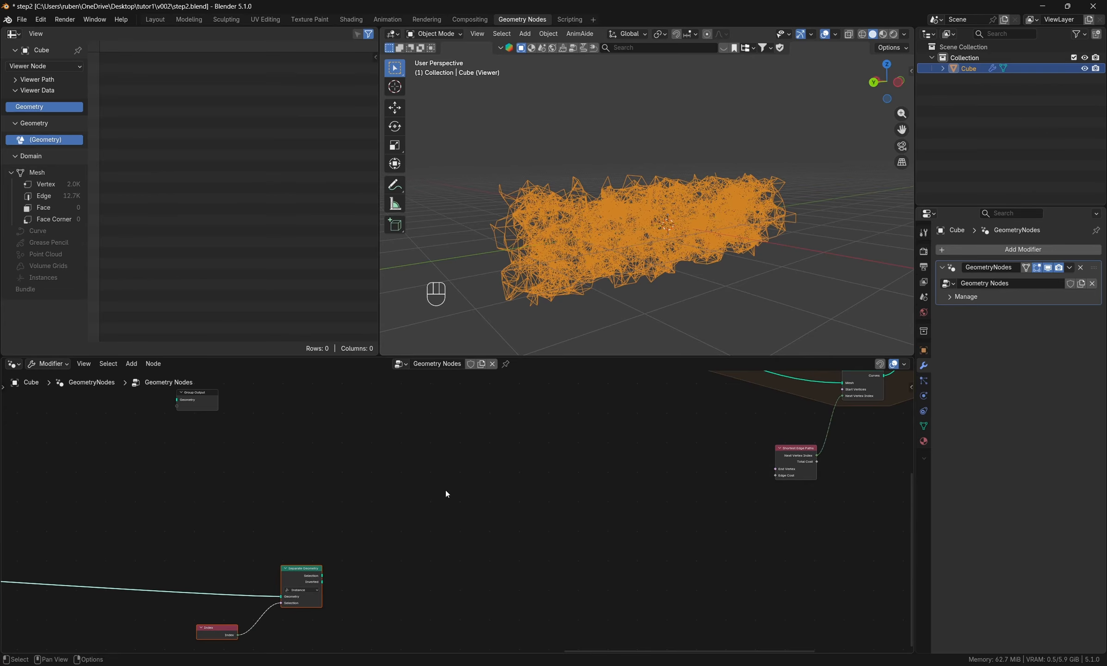
key(shift+a)
click(413, 424)
text(realize)
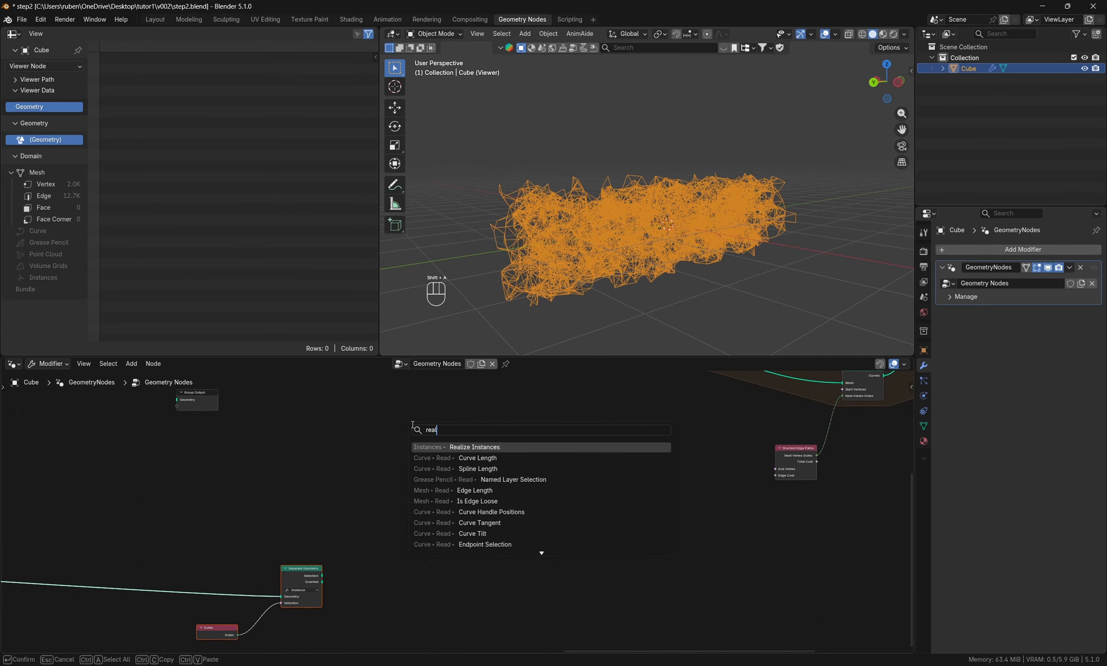
key(Return)
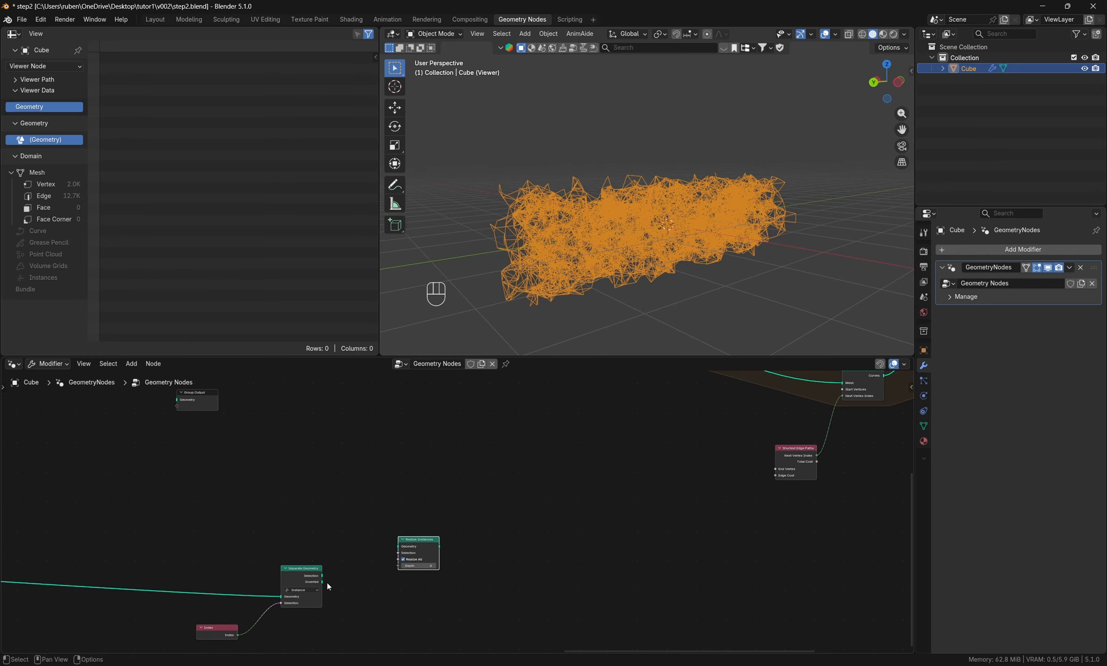
drag(322, 575, 398, 546)
- Duplicate Realize Instances below the original and connect Separate Geometry's Inverted output to the copy
click(412, 556)
key(shift+d)
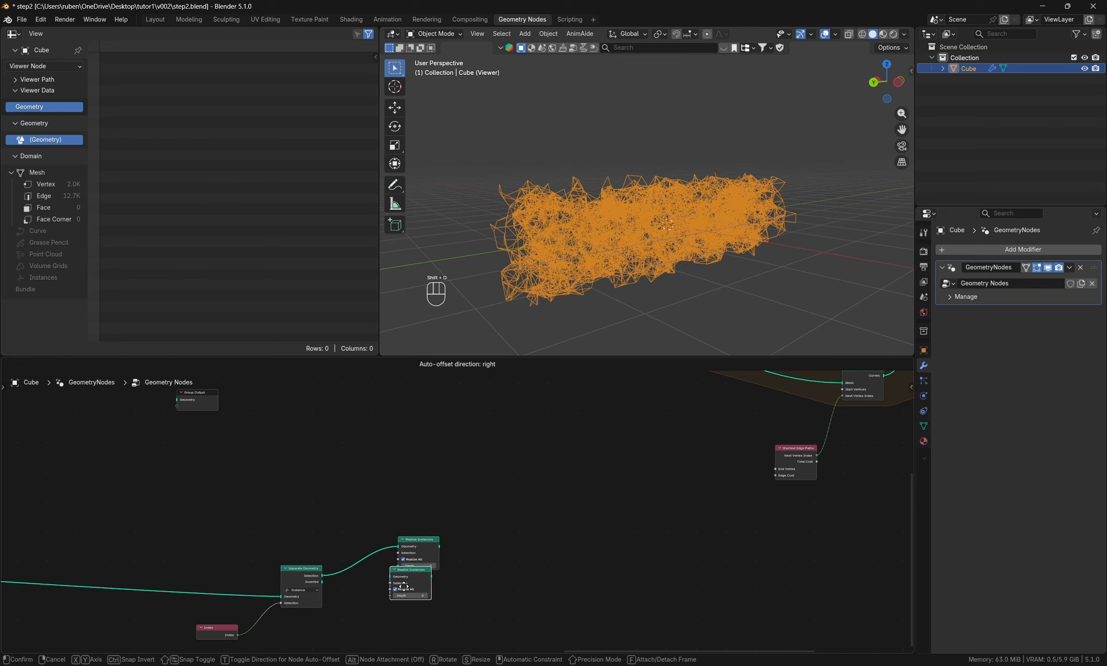
click(407, 626)
drag(322, 582, 414, 612)
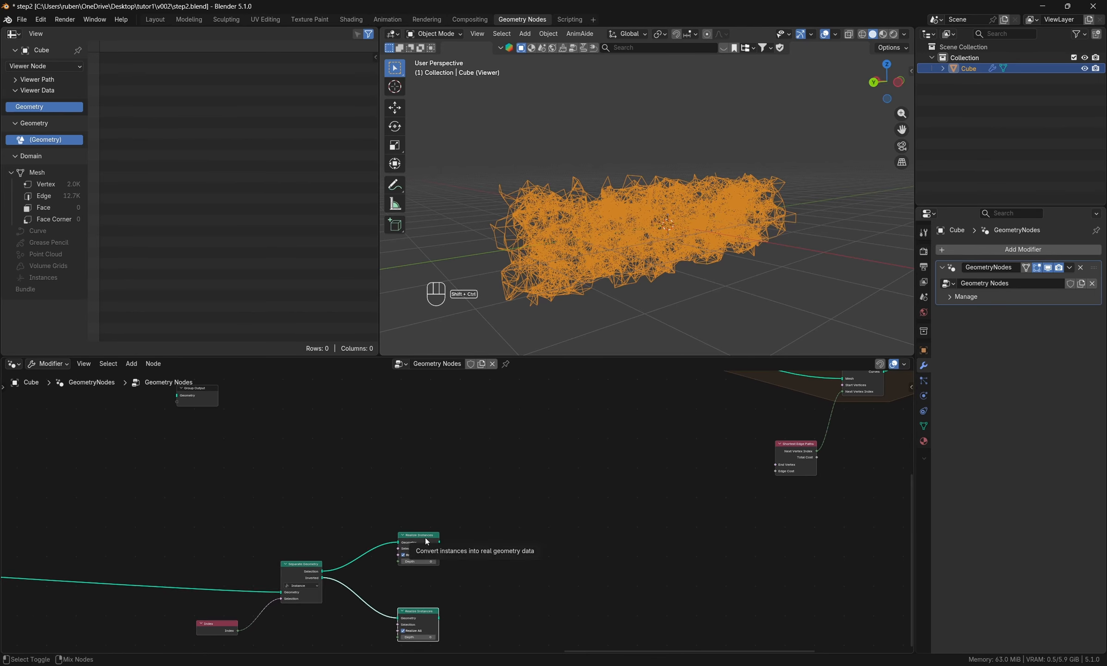
- Preview the Selection branch's Realize Instances with the Viewer and inspect its points in the viewport
ctrl+shift+click(427, 542)
middle_drag(661, 298, 515, 324)
middle_drag(556, 519, 524, 541)
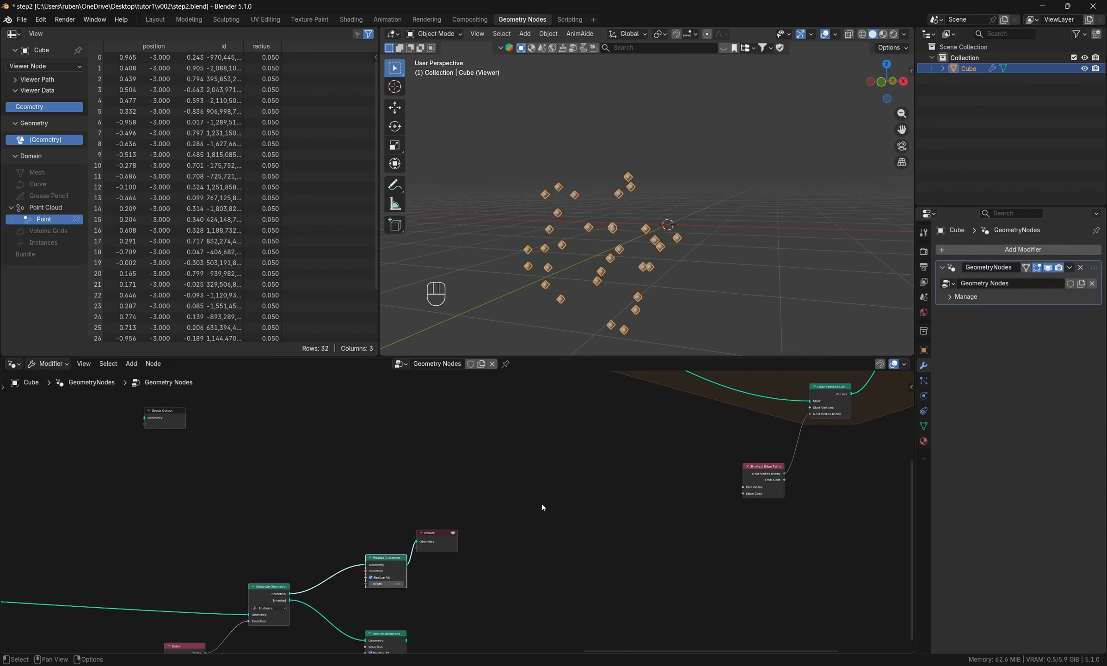
- Add a Random Value node between Realize Instances and Shortest Edge Paths, and set its data type to Integer
middle_drag(542, 504, 541, 540)
key(shift+a)
click(528, 422)
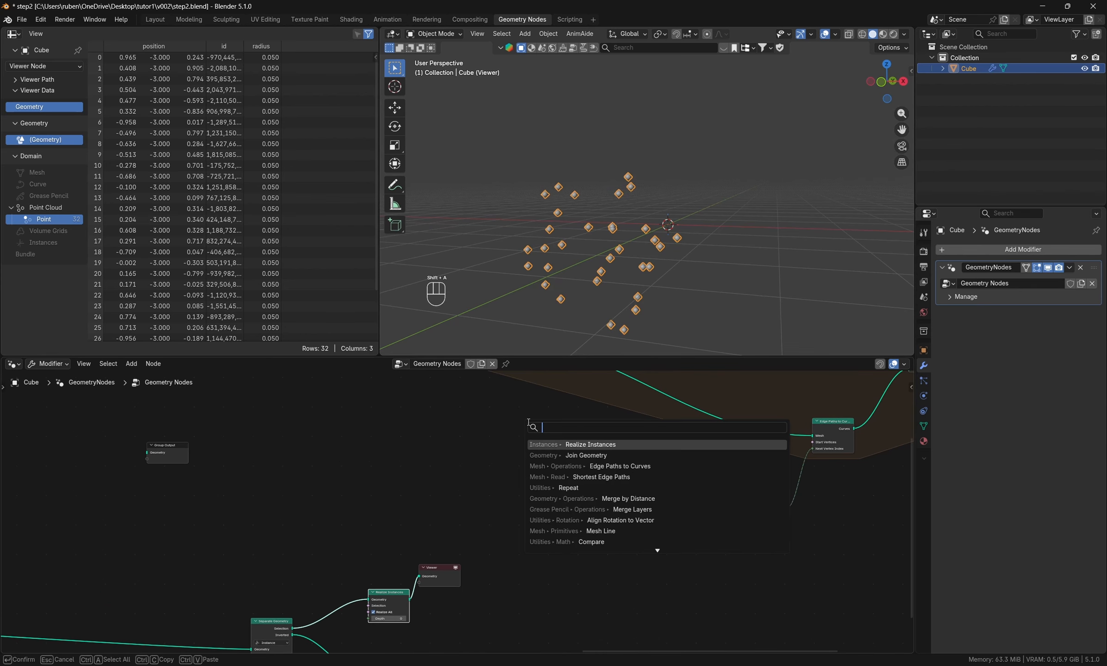
text(rand)
key(Return)
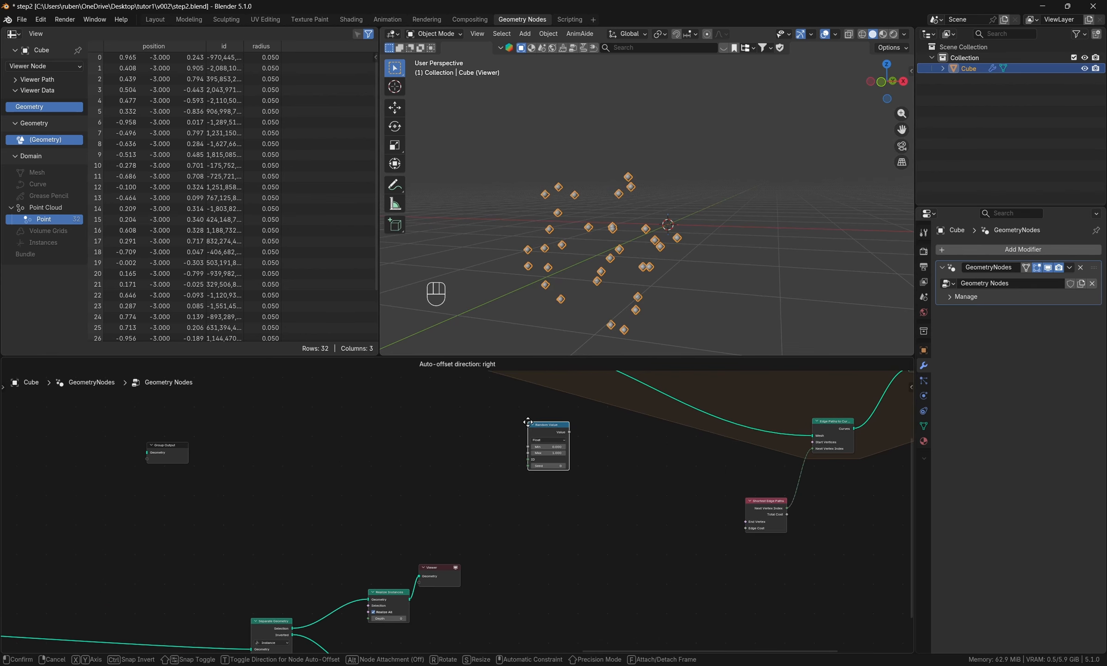
click(541, 511)
click(541, 515)
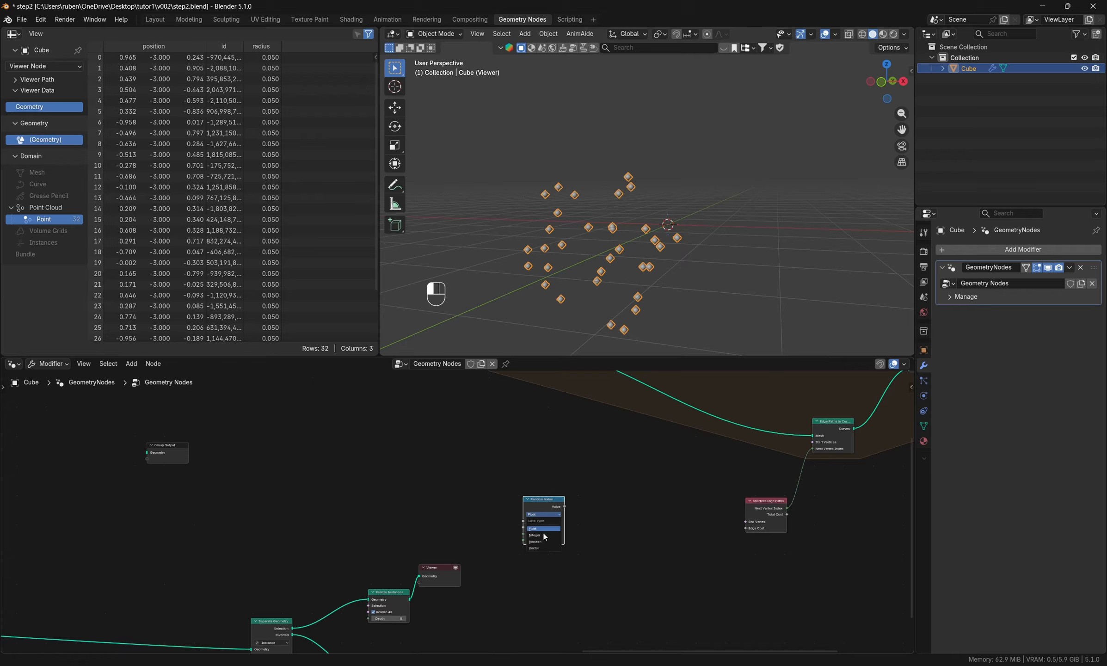
click(545, 537)
scroll(525, 574, up, 2)
drag(554, 480, 582, 508)
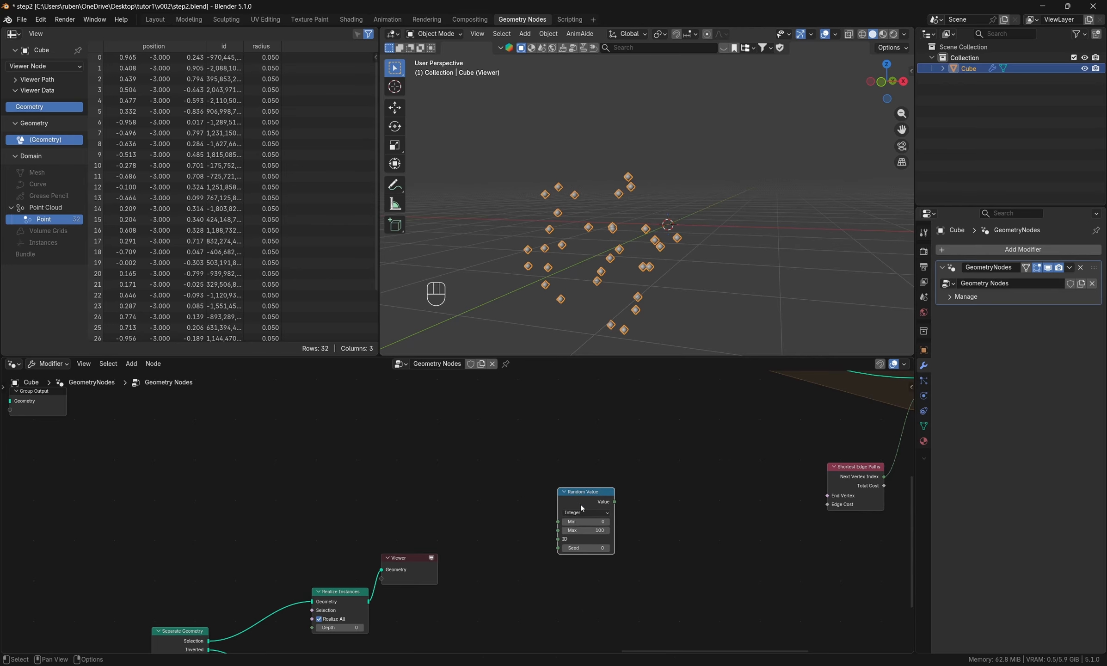
- Check the last point index in the spreadsheet and add a Domain Size node set to Point Cloud
scroll(234, 264, down, 3)
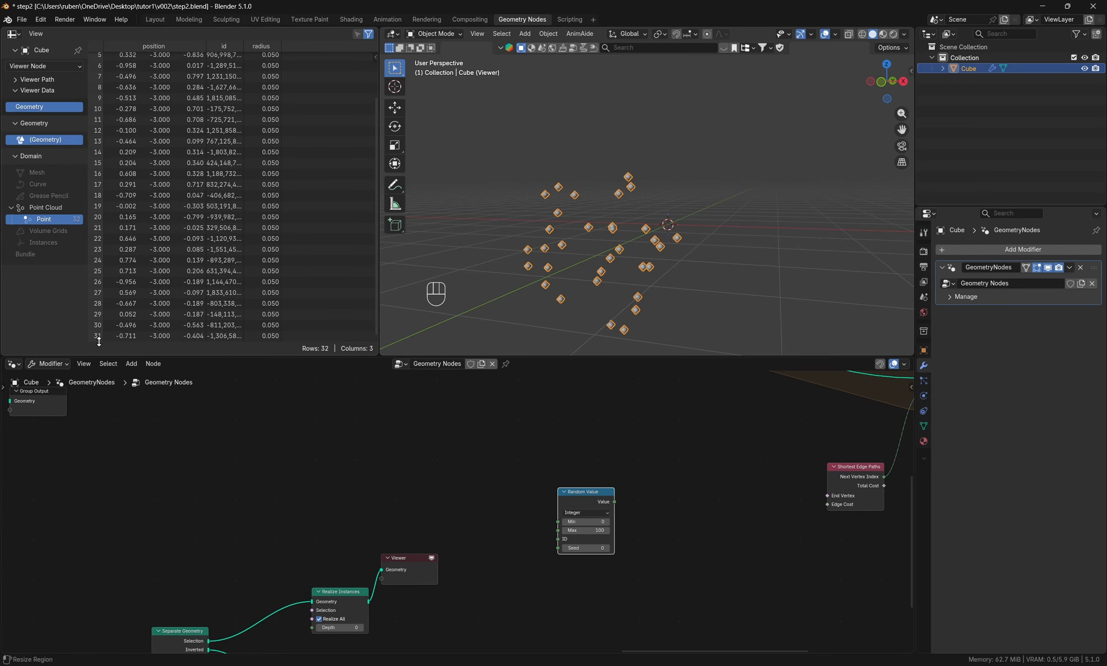
key(shift+a)
text(d)
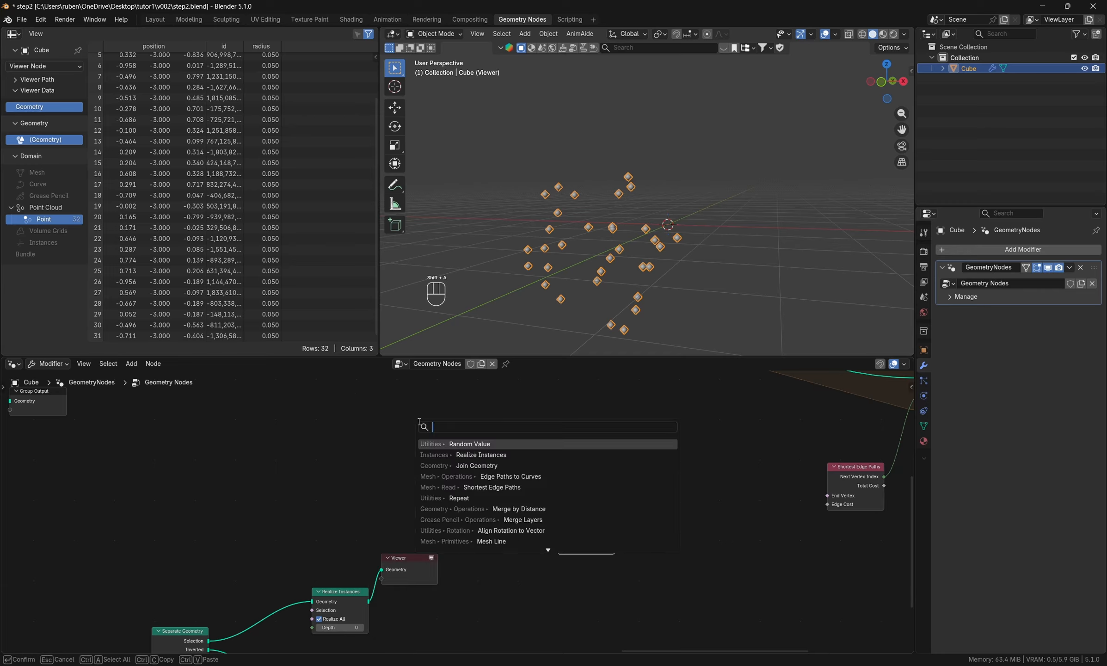
text(omai)
key(Return)
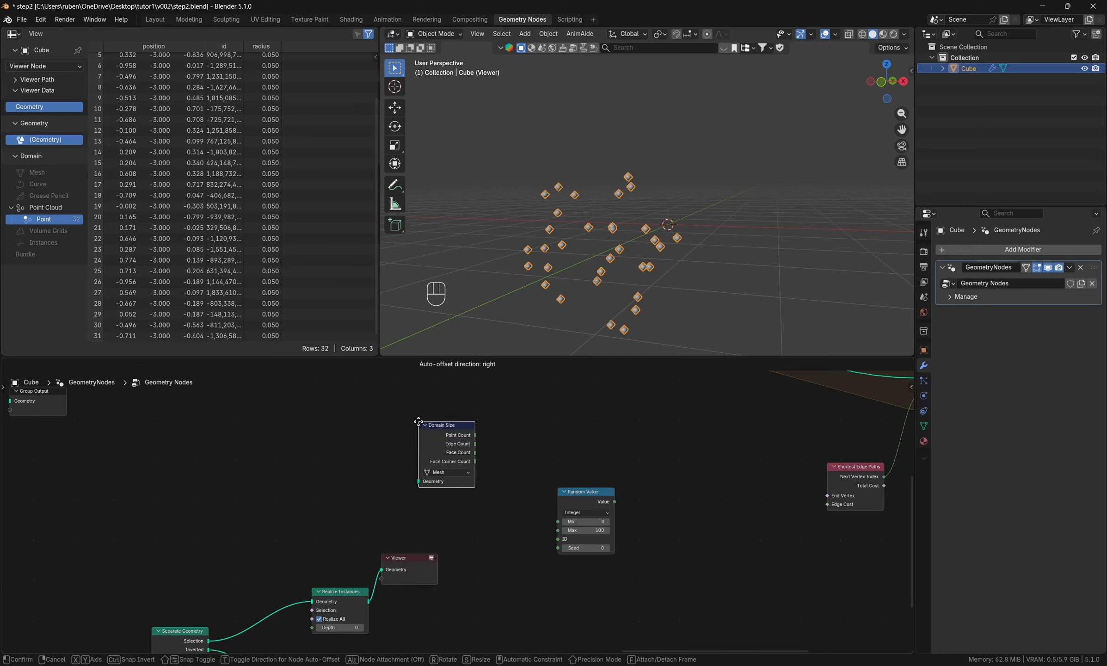
click(421, 434)
click(452, 483)
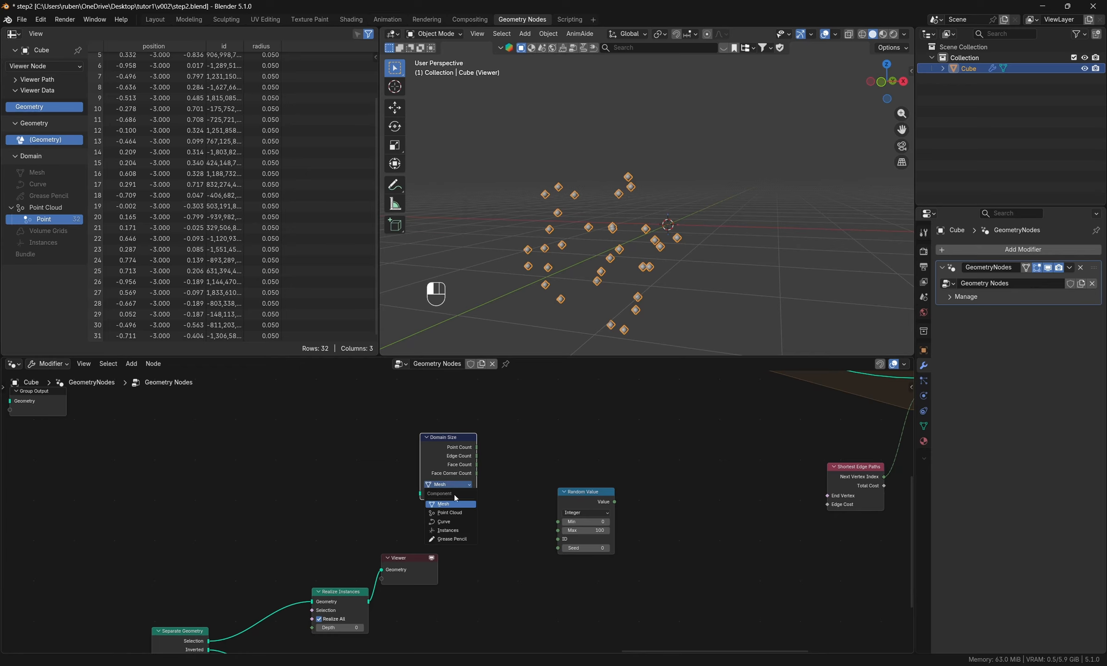
click(450, 513)
- Connect Realize Instances through Domain Size's Point Count to Random Value's Max, with the Viewer moved out of the way
drag(420, 563, 454, 598)
drag(369, 601, 559, 531)
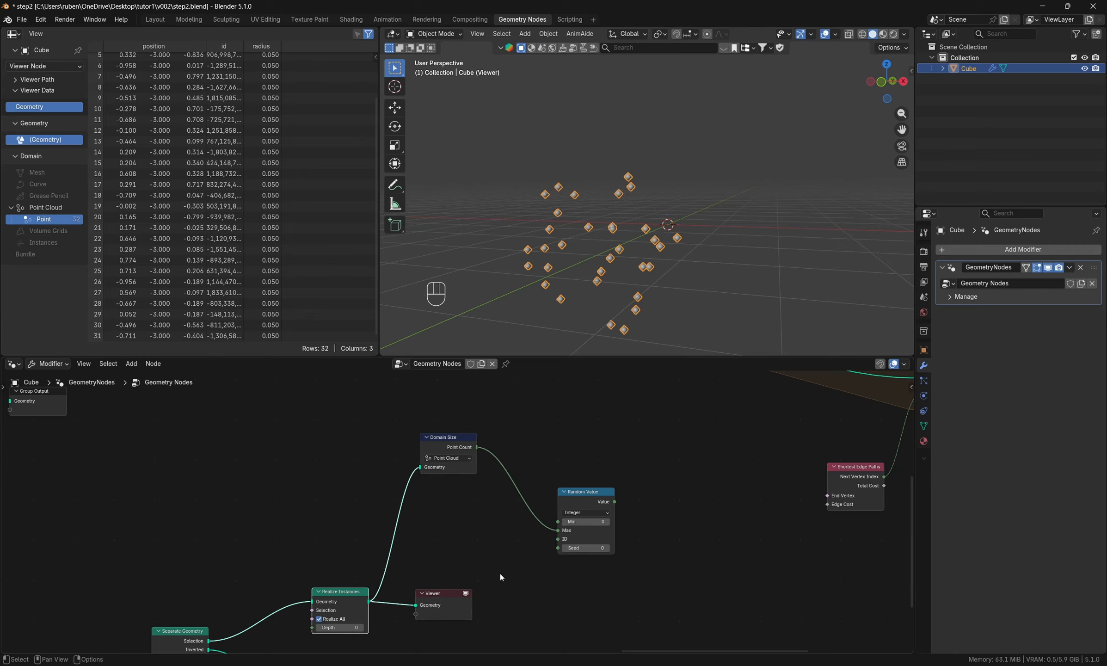
drag(455, 613, 561, 662)
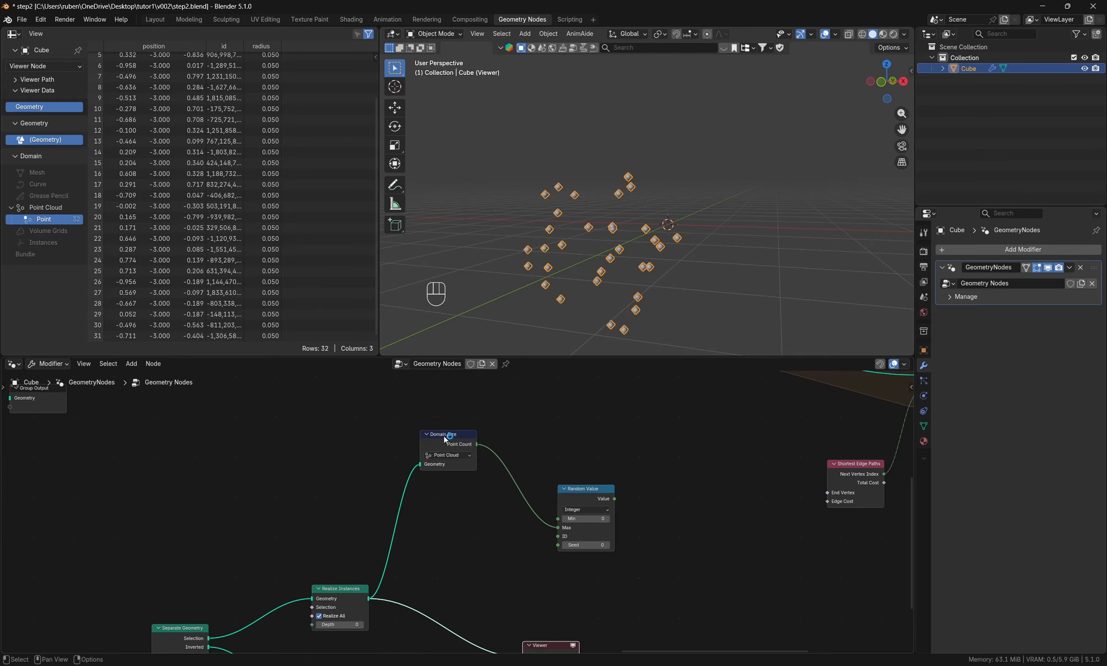
- Move the Domain Size node between Realize Instances and Random Value and collapse it
drag(445, 439, 487, 538)
key(h)
scroll(615, 584, down, 2)
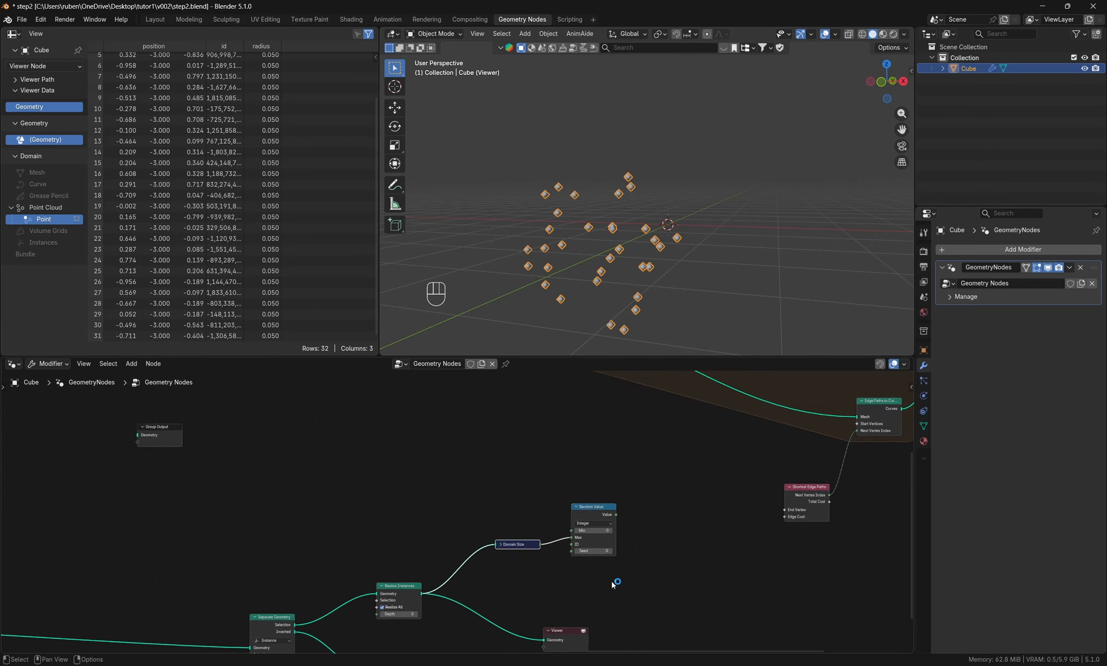
- Duplicate the Domain Size and Random Value pair and connect the Inverted branch's Realize Instances to the copied Domain Size
scroll(613, 584, down, 1)
middle_drag(614, 584, 535, 499)
drag(581, 401, 458, 462)
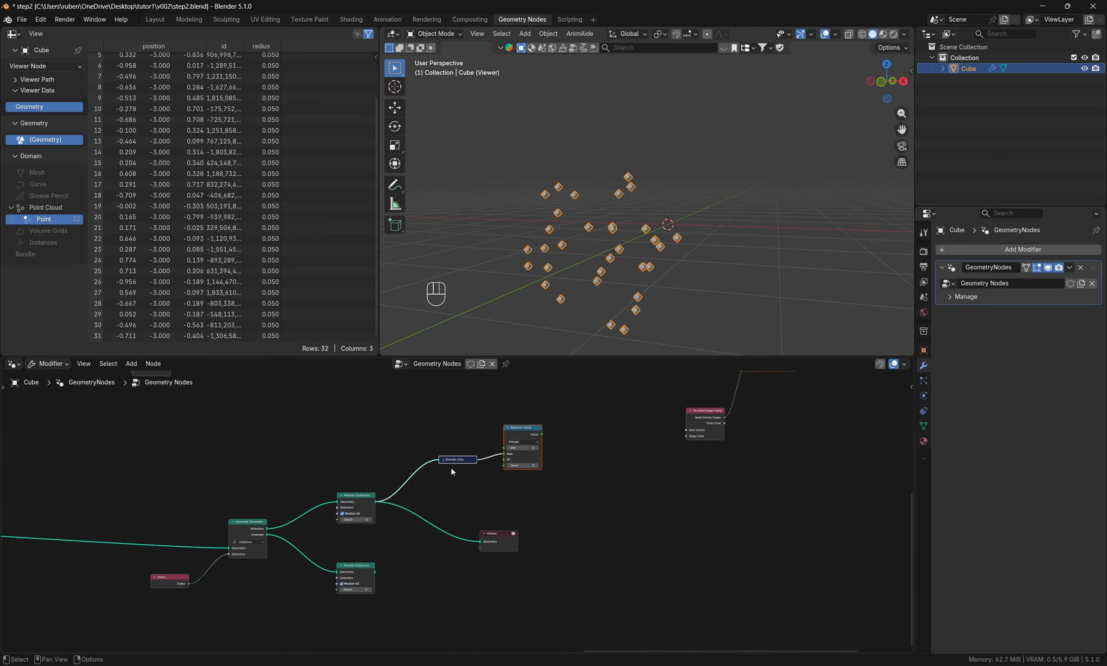
key(shift+d)
click(436, 604)
drag(377, 575, 472, 591)
- Move the Viewer far to the right and cut its link from Realize Instances
drag(489, 537, 911, 596)
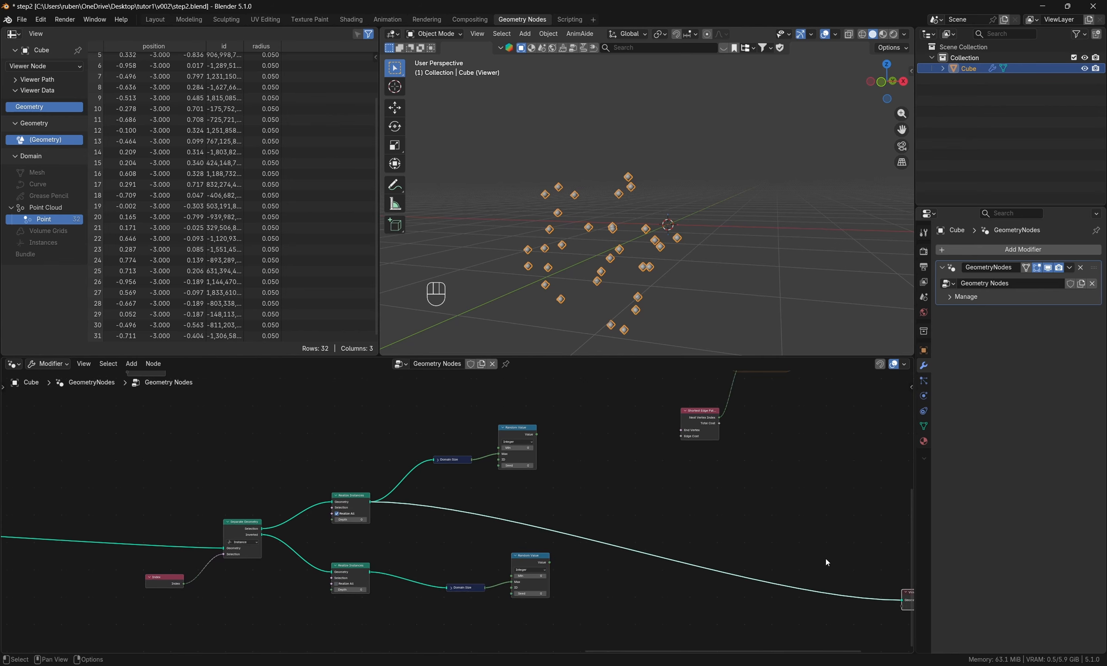
ctrl+right_drag(825, 557, 748, 616)
middle_drag(667, 585, 582, 618)
- Line up the two Domain Size and Random Value pairs and shift them slightly right of the Realize Instances nodes
drag(454, 589, 438, 599)
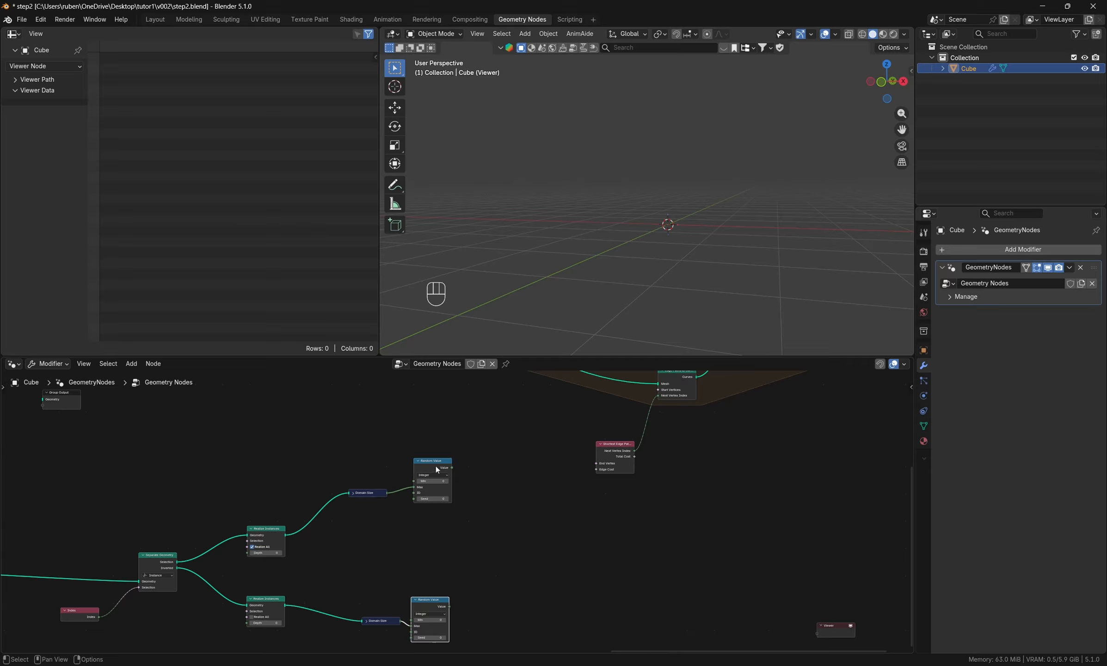
drag(436, 465, 424, 482)
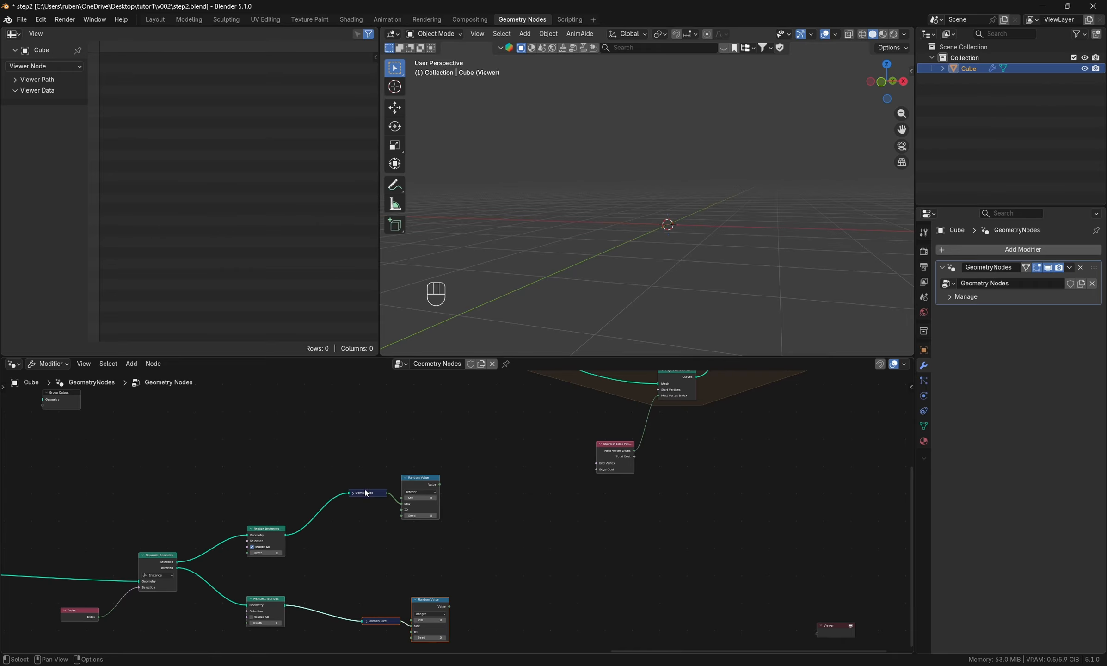
drag(383, 620, 380, 601)
drag(383, 493, 429, 483)
middle_drag(537, 457, 522, 533)
scroll(522, 534, down, 4)
middle_drag(461, 499, 425, 460)
scroll(409, 472, down, 1)
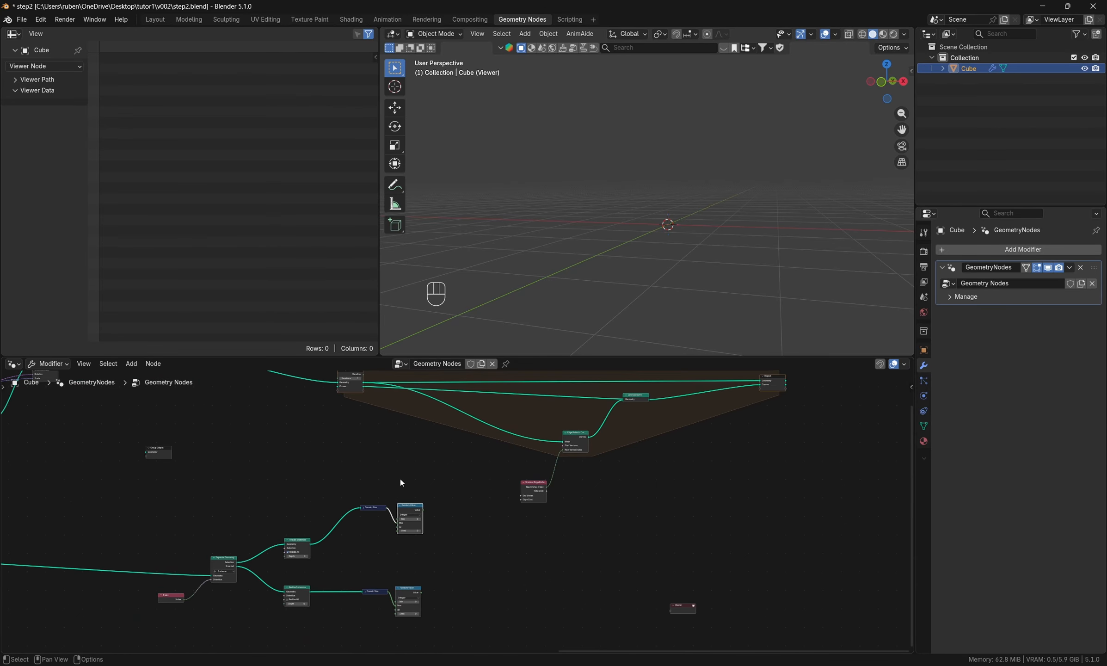
drag(321, 467, 432, 629)
drag(414, 505, 430, 506)
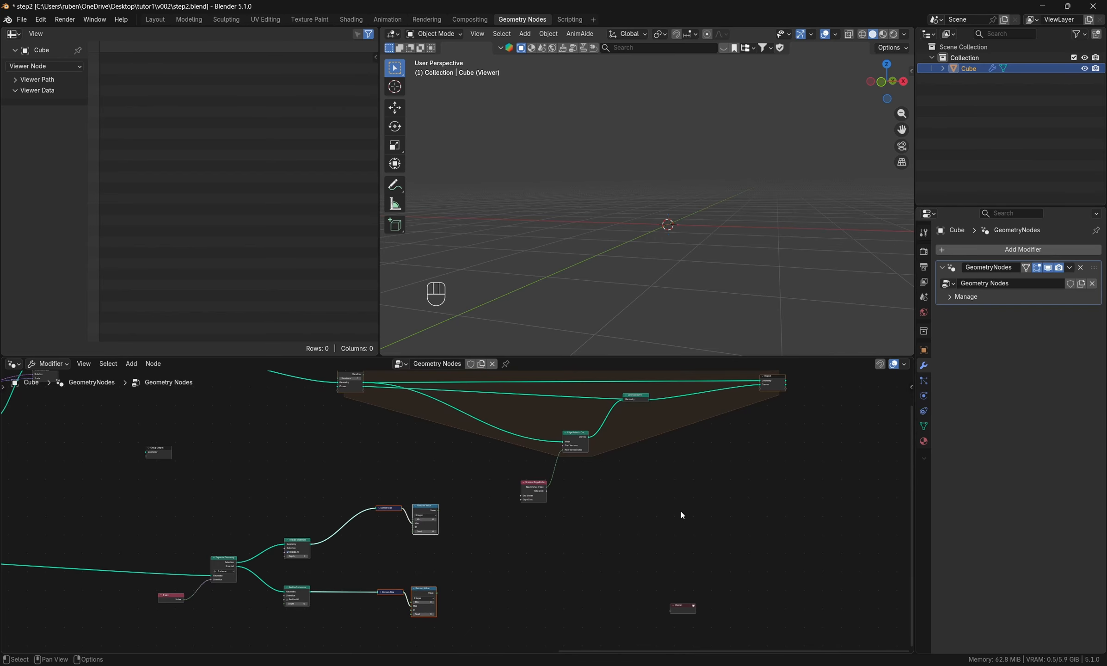
- Widen the Repeat zone by moving its output, Join Geometry and both edge-path nodes further right
middle_drag(659, 484, 557, 513)
scroll(557, 514, down, 3)
drag(752, 616, 452, 401)
scroll(495, 463, down, 2)
drag(488, 455, 621, 456)
scroll(362, 444, up, 4)
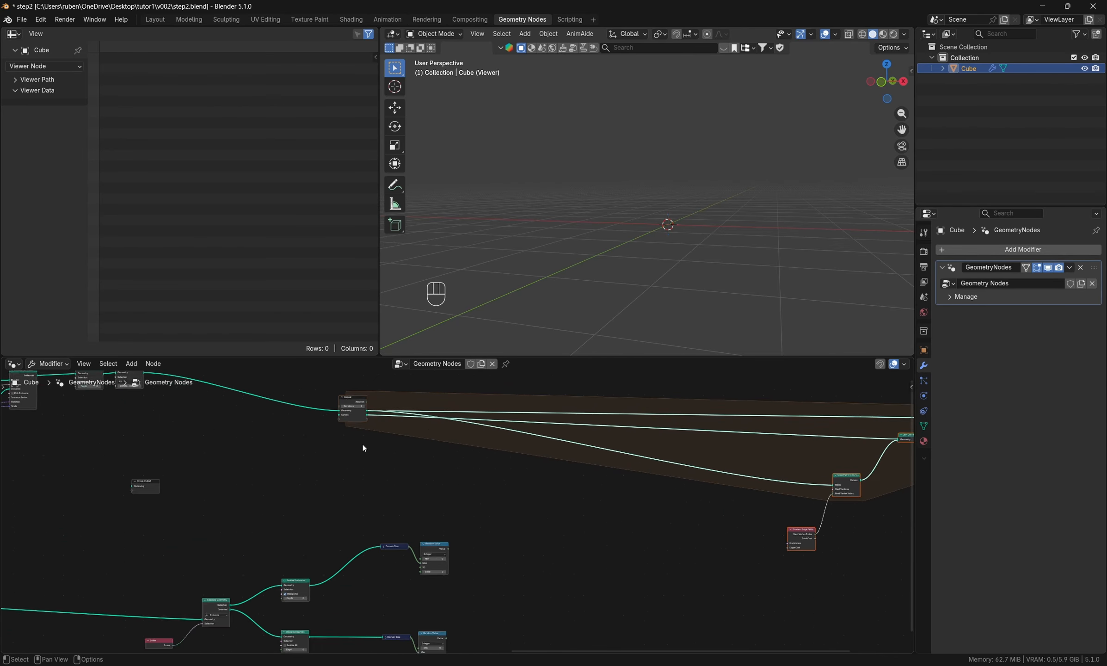
- Connect the Repeat input's Iteration through a reroute to the ID and Seed inputs of both Random Value nodes
drag(368, 396, 408, 586)
scroll(416, 585, up, 2)
scroll(418, 585, up, 4)
shift+right_drag(429, 581, 434, 575)
drag(431, 577, 439, 600)
scroll(436, 528, down, 3)
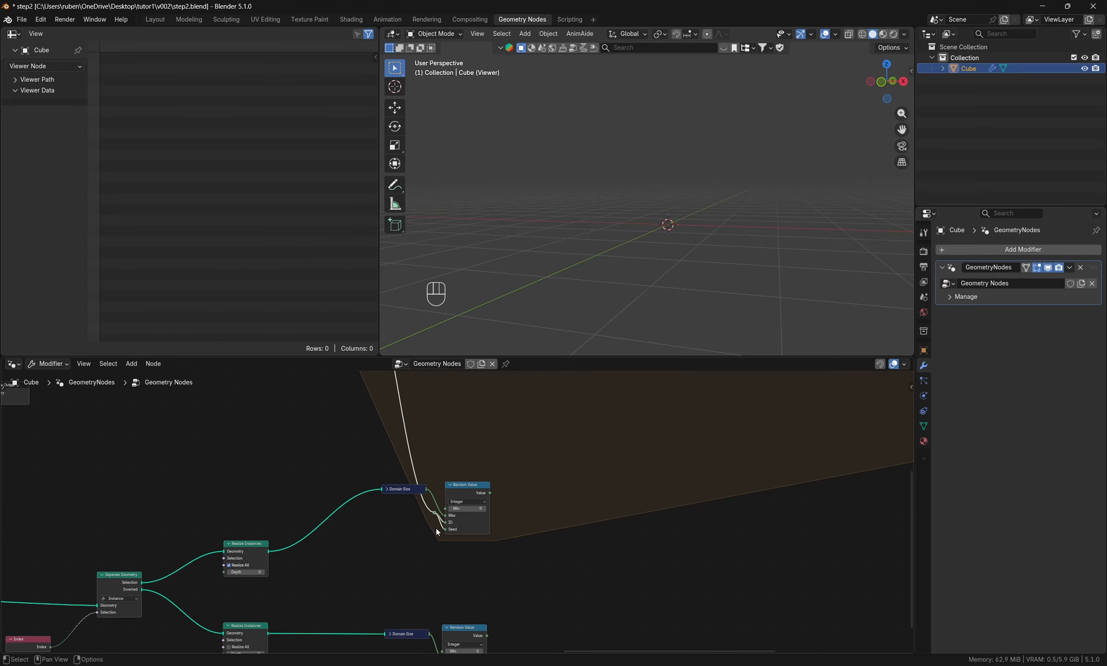
drag(448, 462, 457, 621)
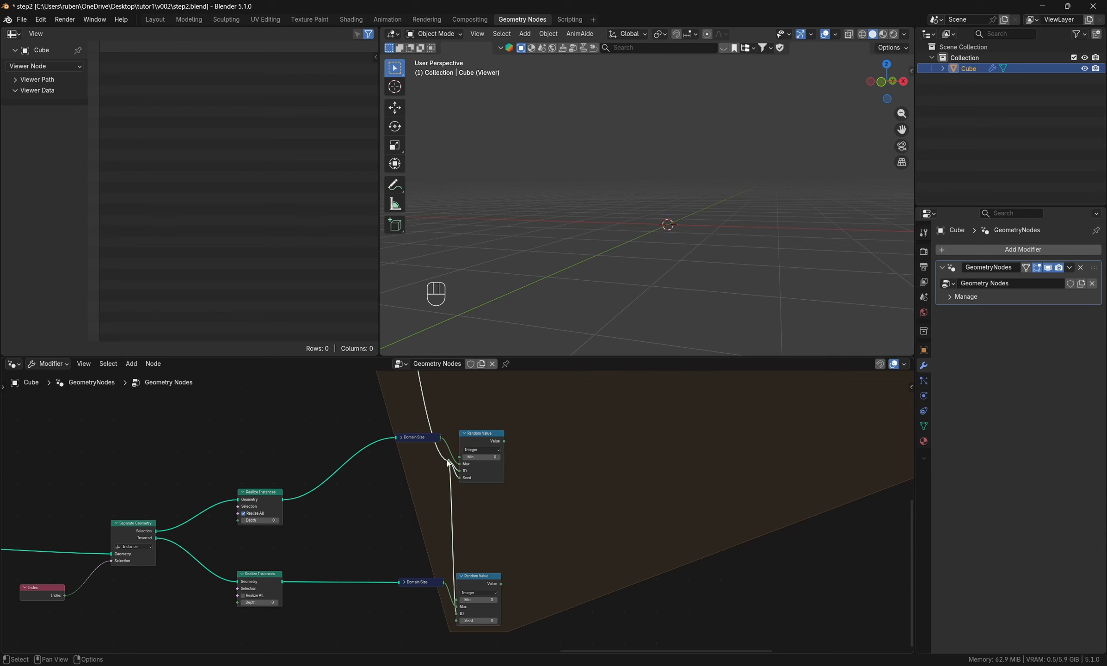
drag(449, 462, 446, 617)
- Space out both Random Value nodes, their Domain Size nodes and the Iteration reroute links for a clearer layout
drag(491, 440, 507, 432)
drag(493, 583, 511, 576)
drag(423, 581, 400, 593)
drag(412, 438, 376, 468)
middle_drag(564, 459, 526, 491)
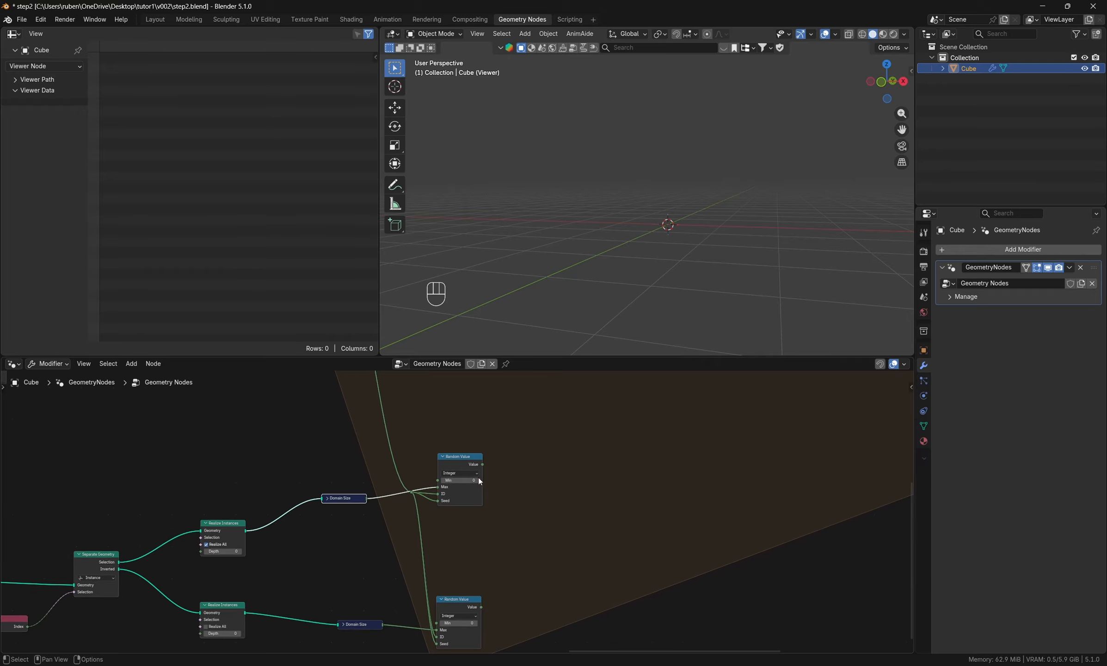
drag(470, 464, 473, 471)
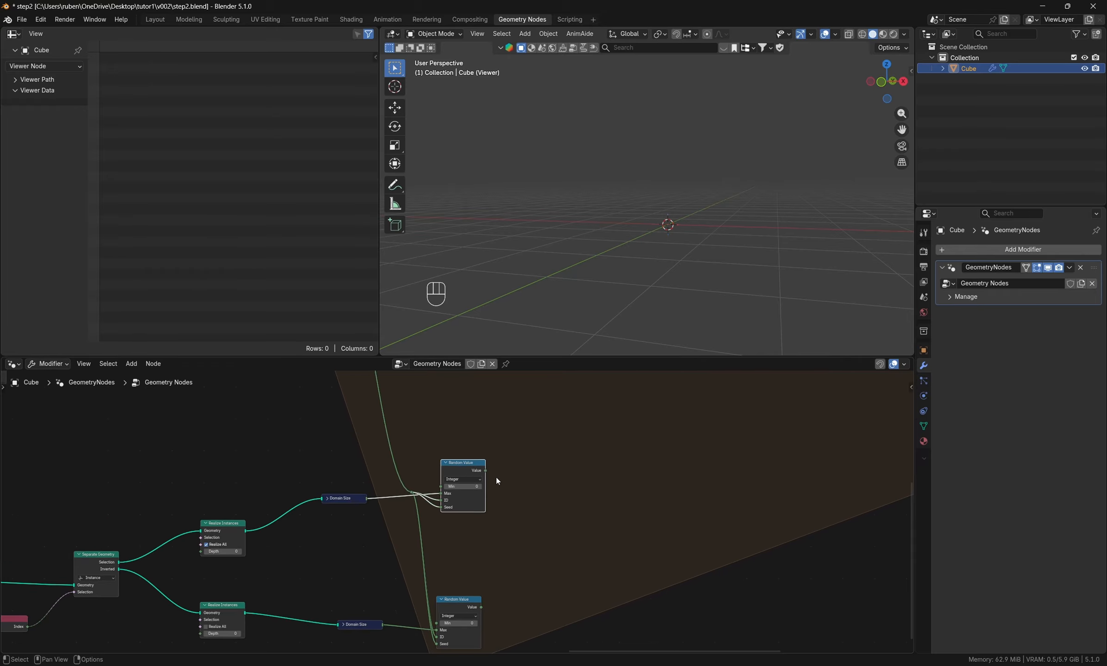
- Add a Sample Index node beside the upper Random Value node and connect the random Value to its Index
scroll(518, 525, down, 4)
middle_drag(530, 483, 538, 534)
drag(464, 532, 463, 544)
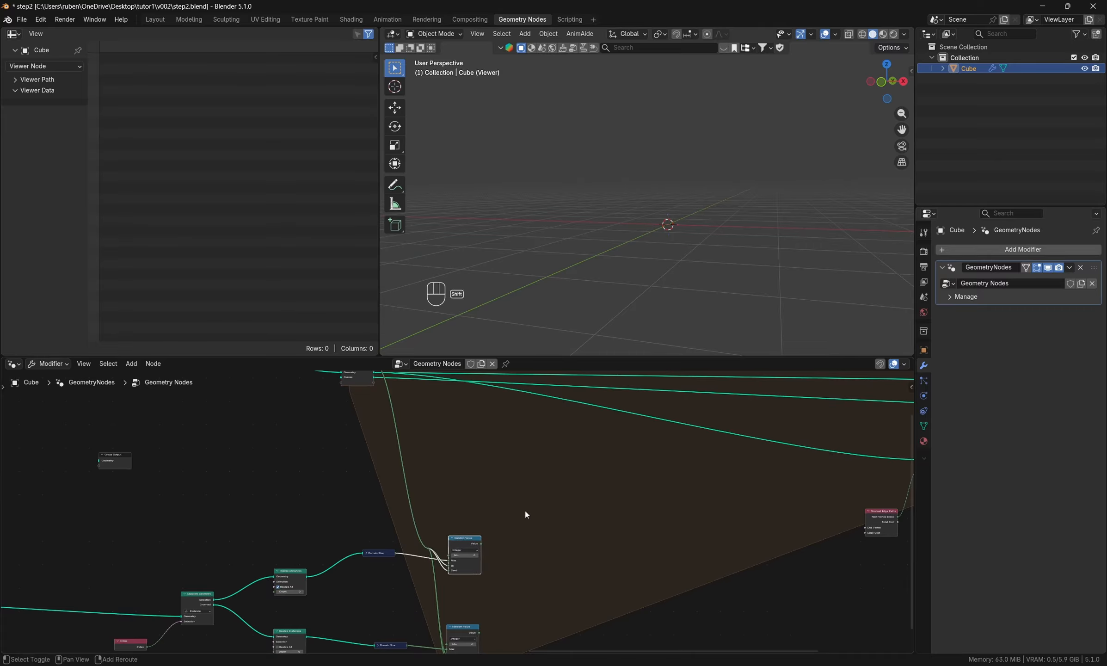
key(shift+a)
click(507, 421)
text(sa)
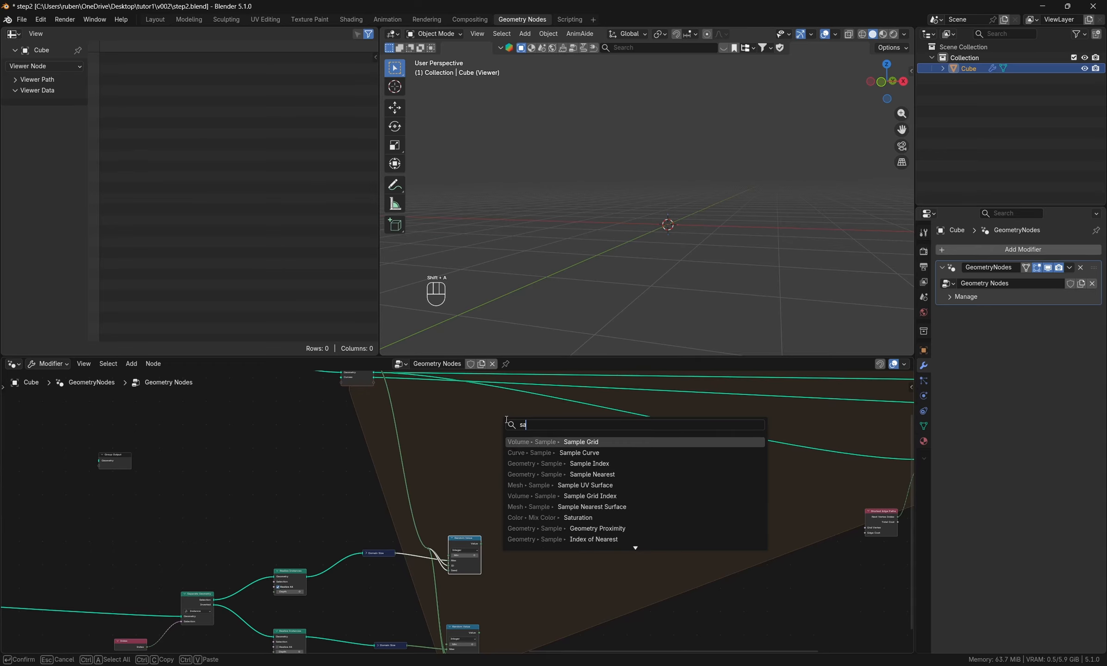
text(mplei)
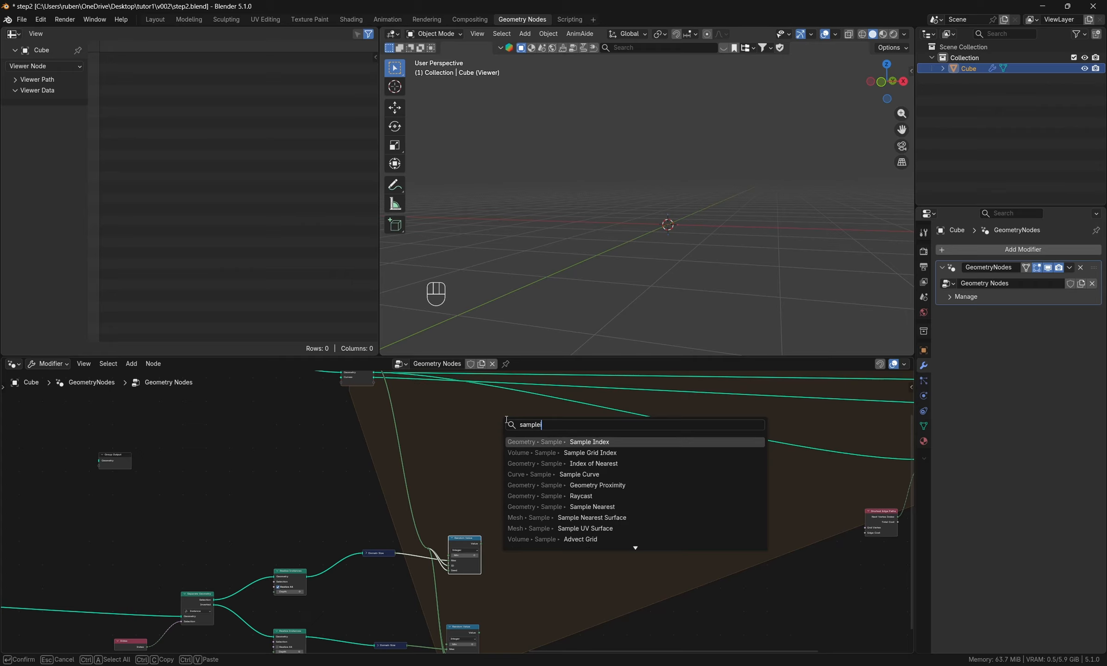
key(Return)
click(530, 518)
scroll(492, 544, up, 1)
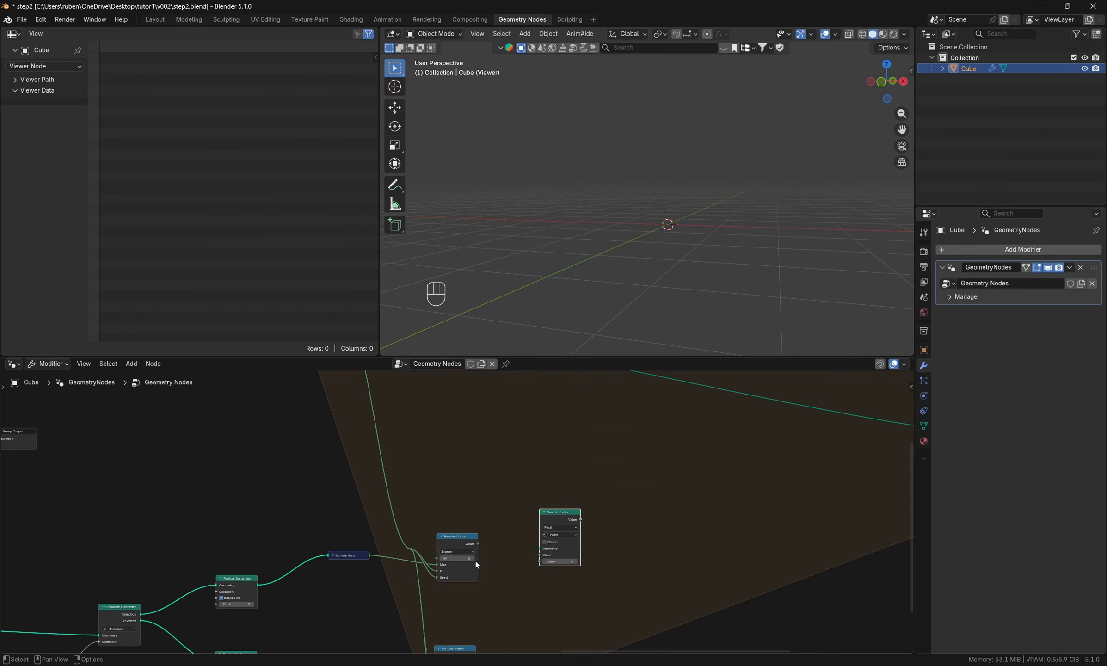
drag(478, 544, 541, 562)
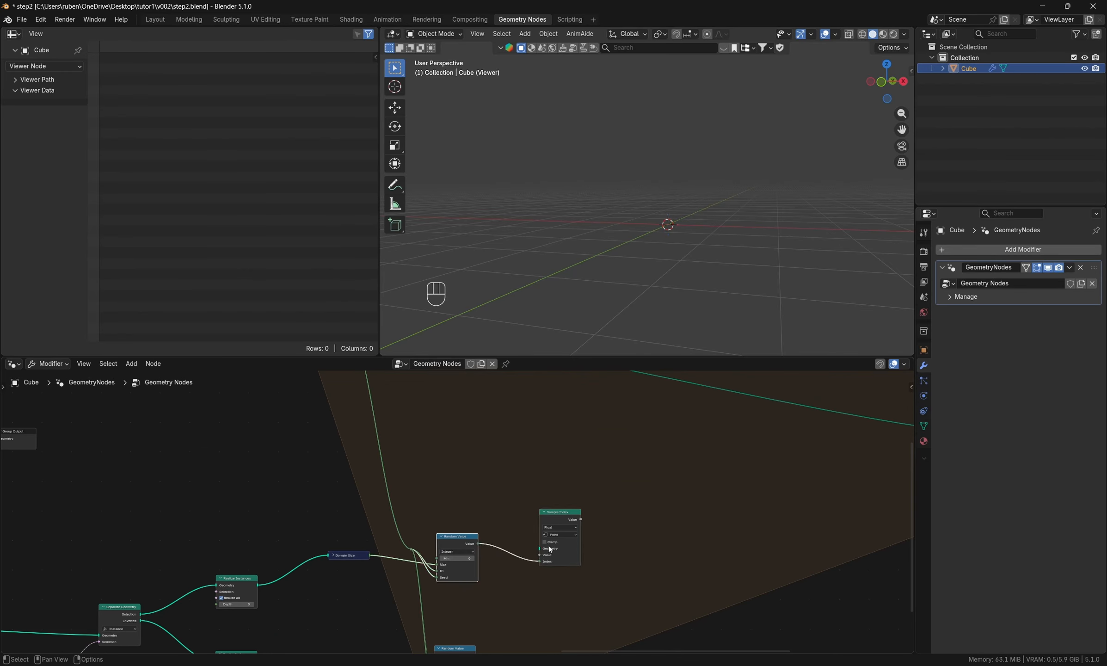
- Connect the upper Realize Instances geometry to the Sample Index Geometry input, routing the link above the Random Value node with reroutes
drag(257, 586, 538, 551)
shift+right_drag(294, 564, 290, 602)
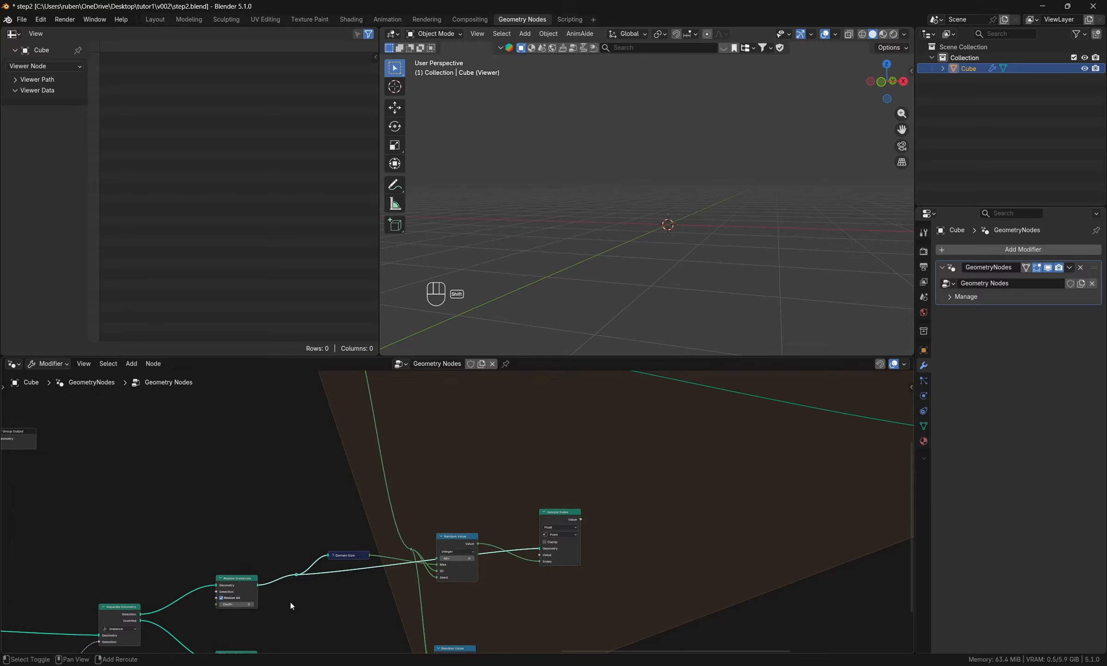
shift+right_drag(370, 565, 369, 600)
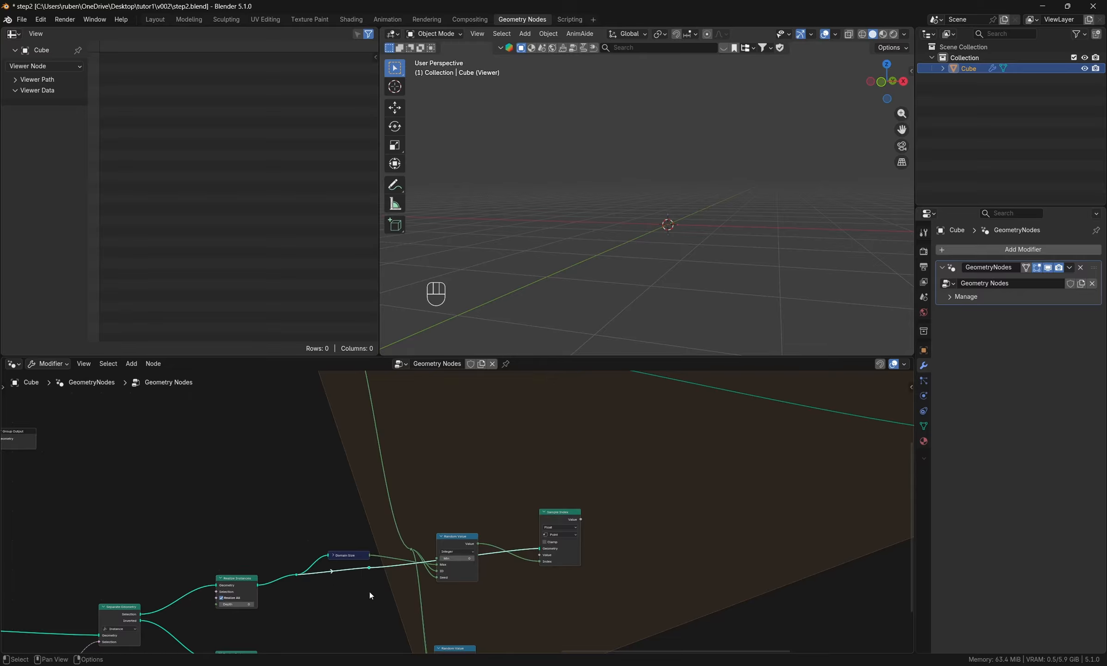
key(g)
click(331, 533)
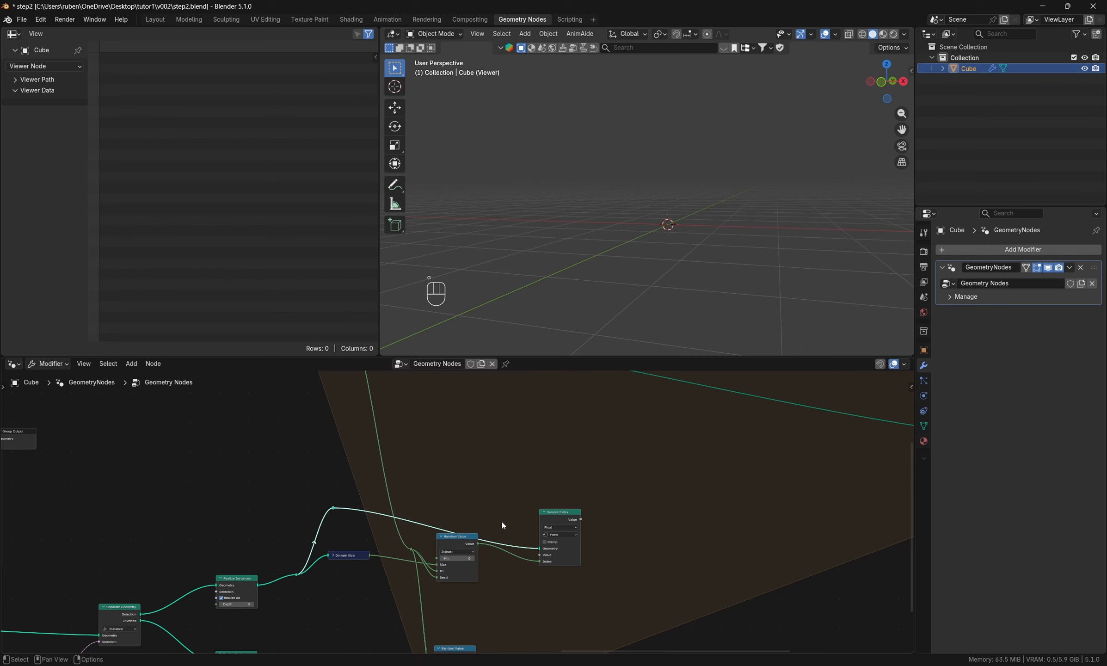
shift+right_drag(513, 525, 513, 566)
key(g)
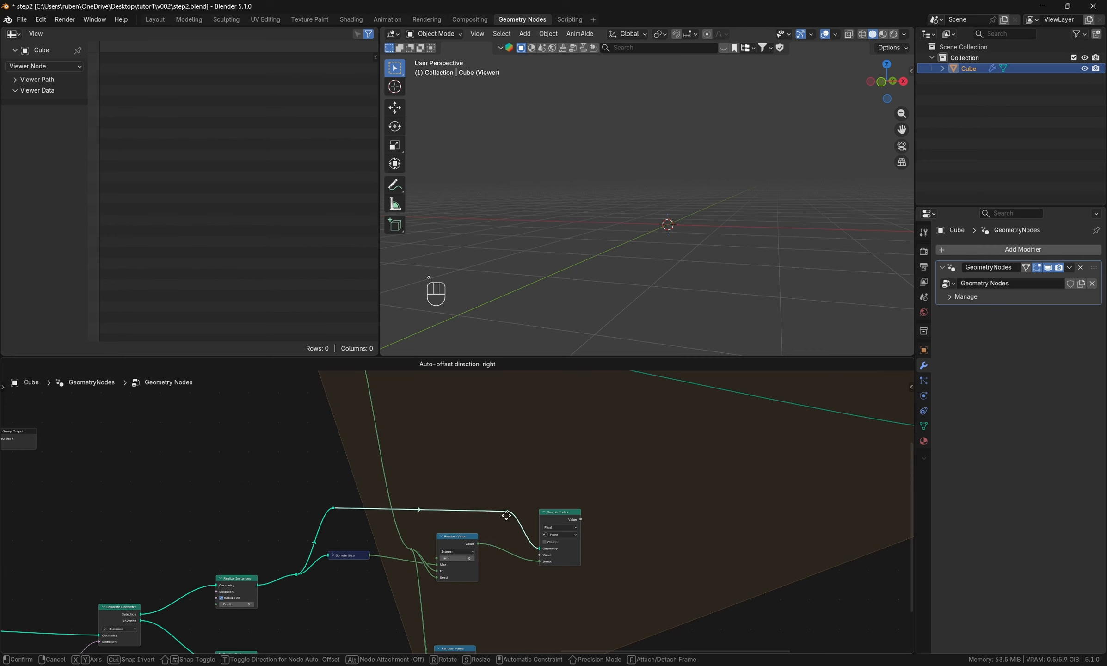
click(500, 508)
- Set the Sample Index data type to Vector and feed its Value input from a new Position node
scroll(523, 526, up, 2)
click(586, 527)
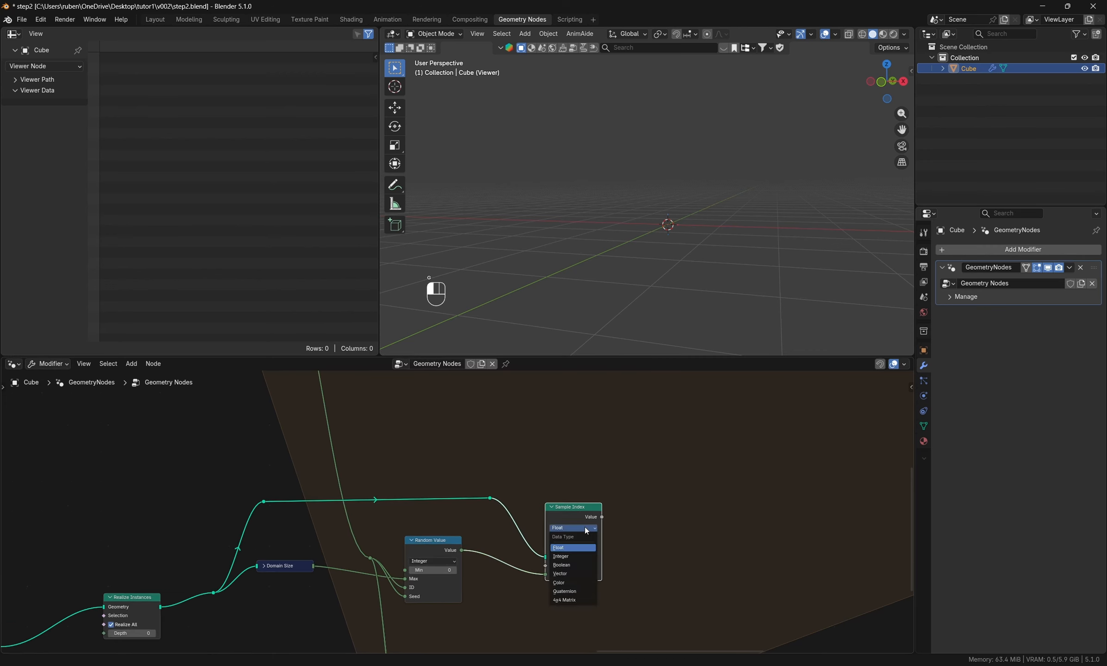
click(579, 572)
key(shift+a)
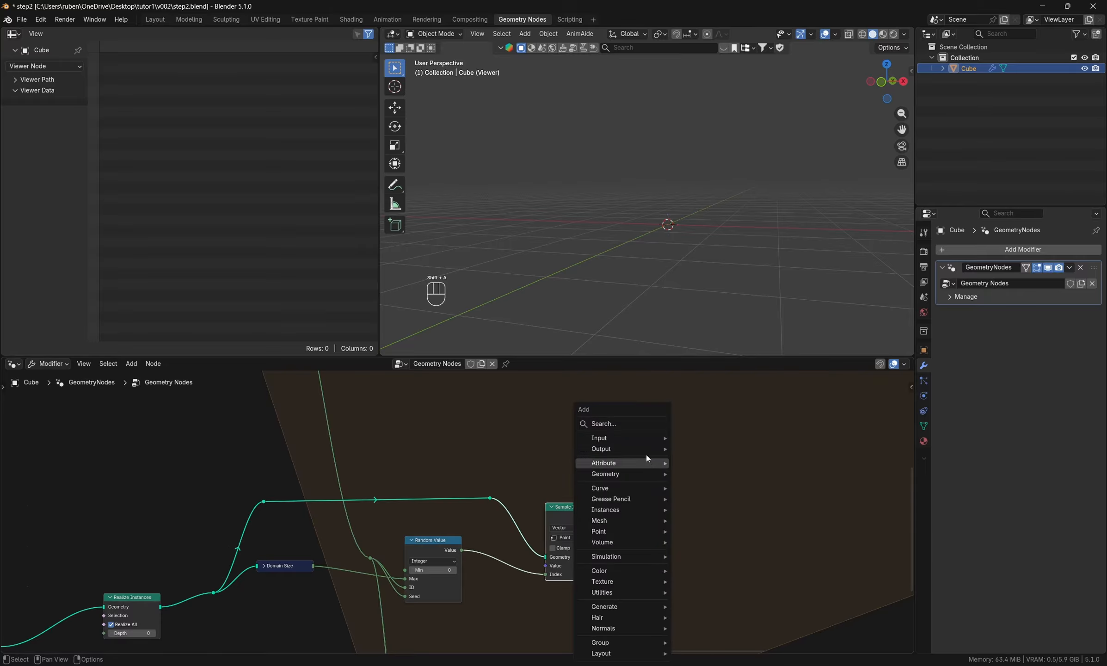
text(pos)
key(Return)
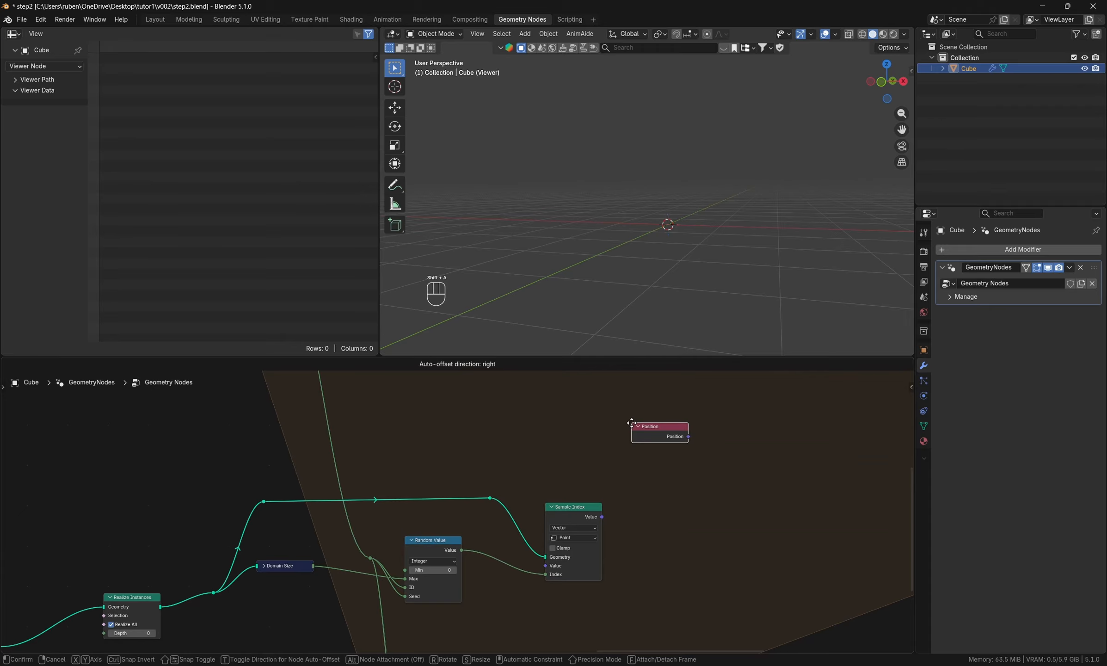
click(485, 625)
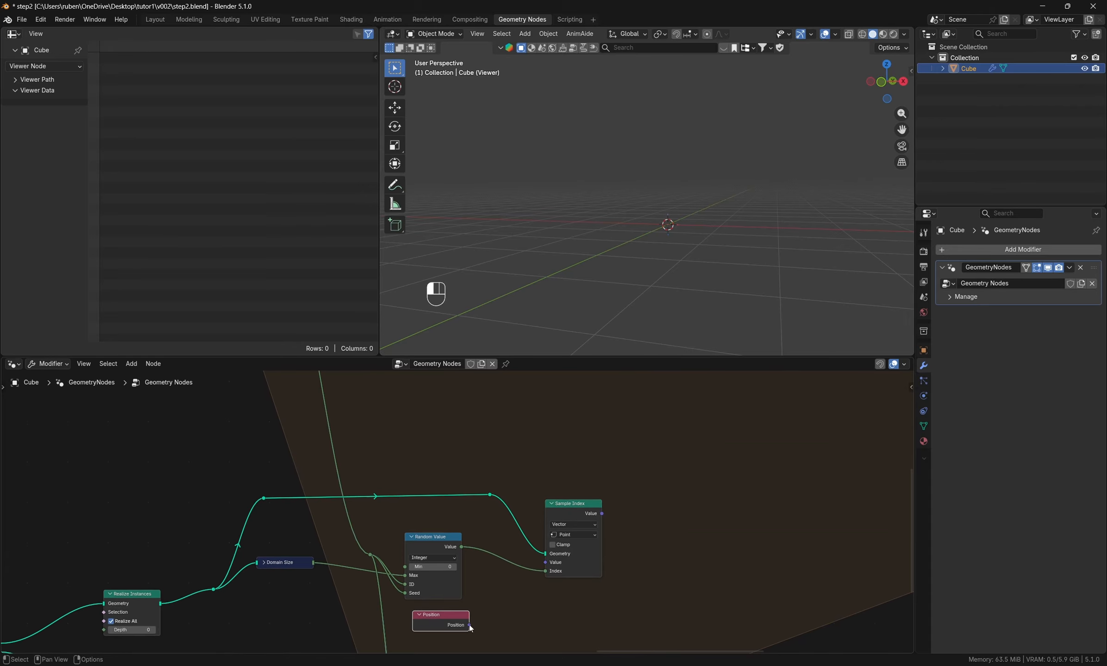
drag(470, 624, 546, 562)
- Duplicate the Sample Index node beside the lower Random Value node and connect Position to the copy's Value input
scroll(462, 494, down, 2)
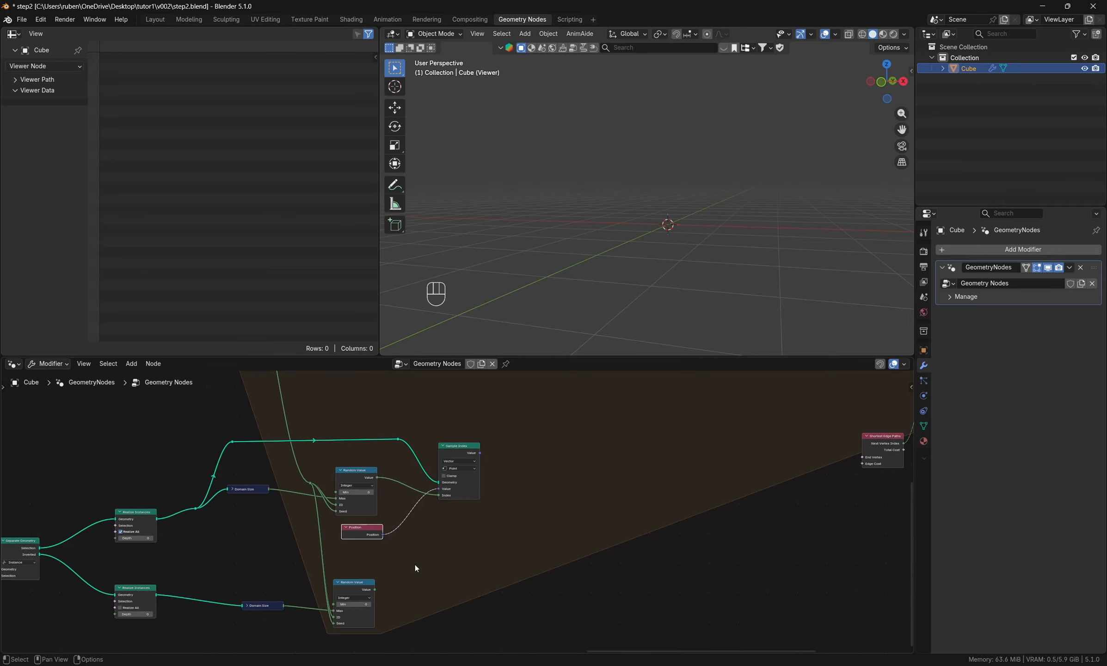
scroll(415, 564, up, 1)
click(540, 543)
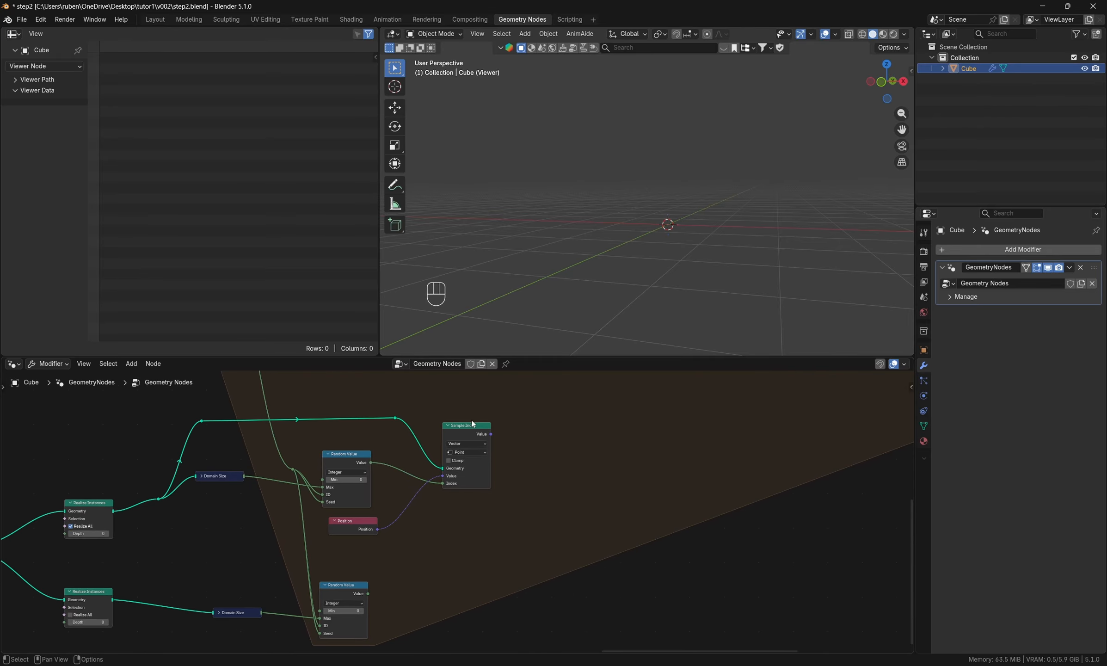
key(shift+d)
click(488, 590)
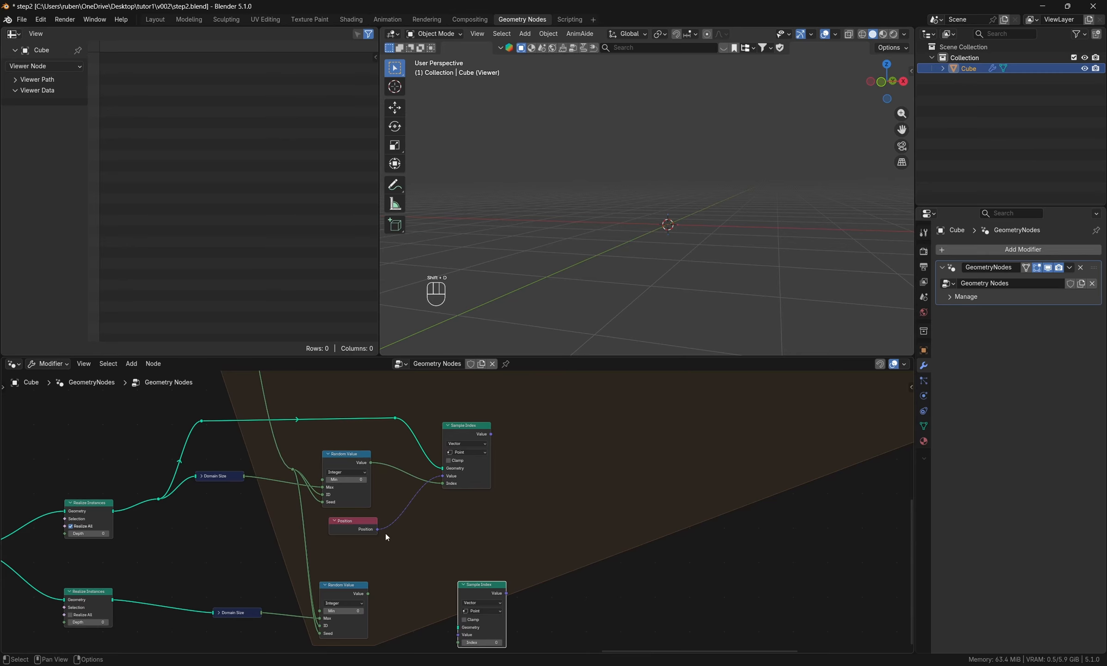
drag(378, 529, 453, 623)
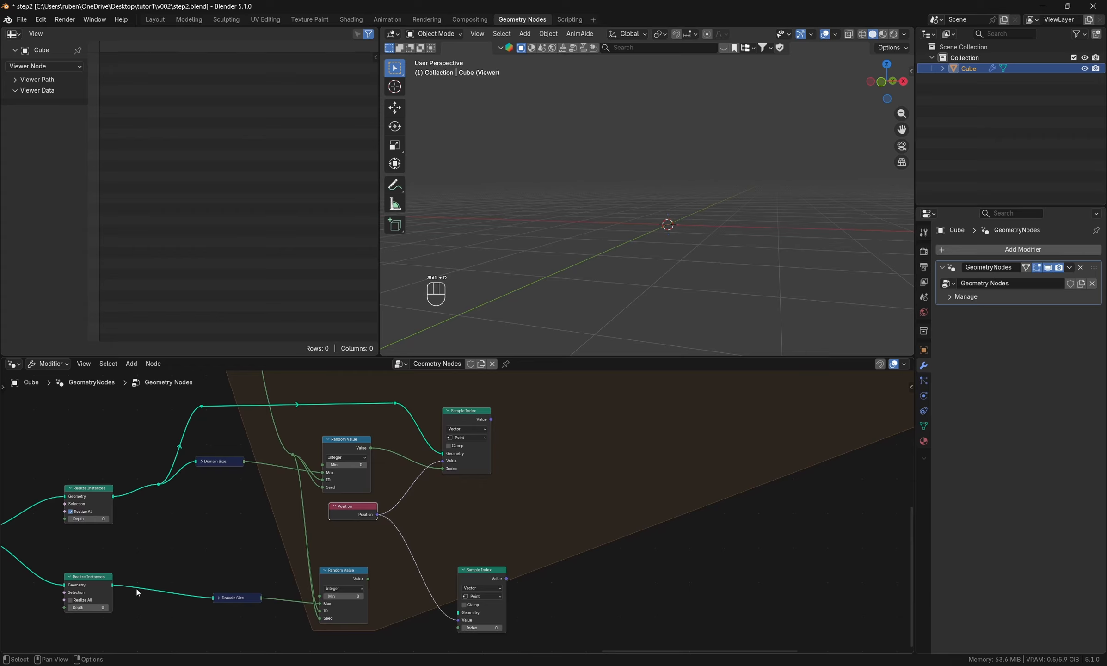
- Connect the lower Realize Instances geometry to the second Sample Index's Geometry input, routing the link above the lower Random Value with reroutes
shift+right_drag(187, 584, 158, 641)
drag(171, 593, 259, 544)
key(Down)
key(Return)
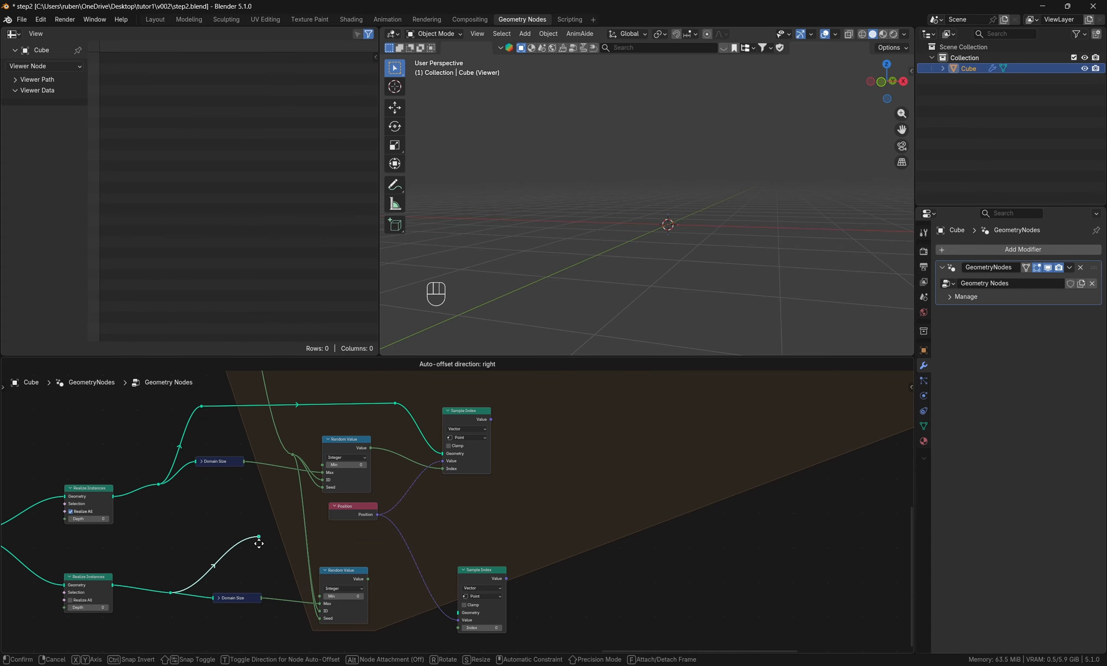
click(259, 543)
drag(259, 537, 458, 615)
shift+right_drag(399, 582, 390, 607)
key(g)
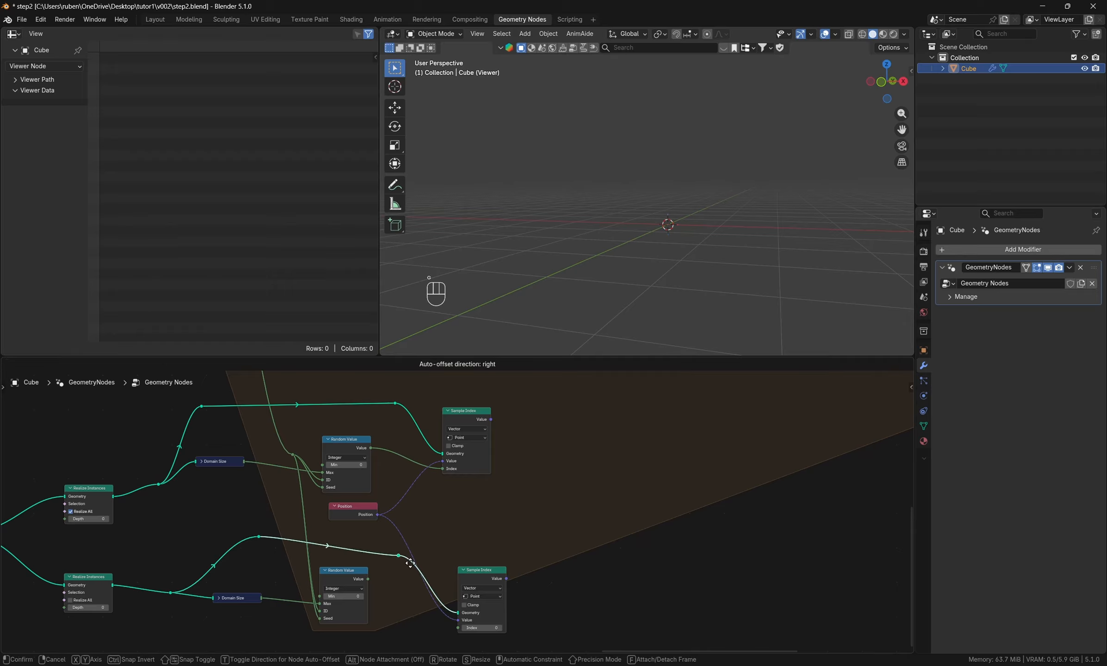
click(383, 551)
- Connect the lower Random Value to the second Sample Index's Index input and align the two Sample Index nodes
drag(368, 578, 457, 600)
drag(484, 540, 471, 537)
middle_drag(501, 486, 484, 576)
drag(455, 477, 459, 478)
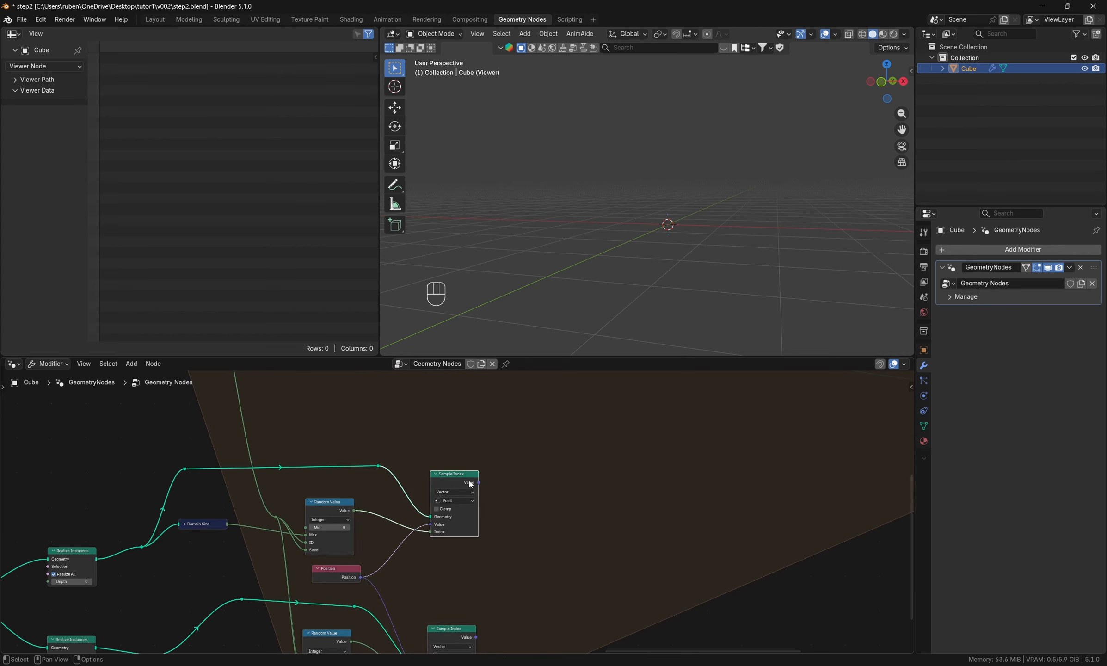
- Add a Sample Nearest node after the upper Sample Index and connect the sampled Value to its Sample Position
scroll(595, 509, down, 2)
mouse_move(595, 511)
middle_down()
mouse_move(564, 577)
mouse_move(583, 502)
middle_up()
scroll(560, 578, down, 1)
scroll(525, 515, up, 2)
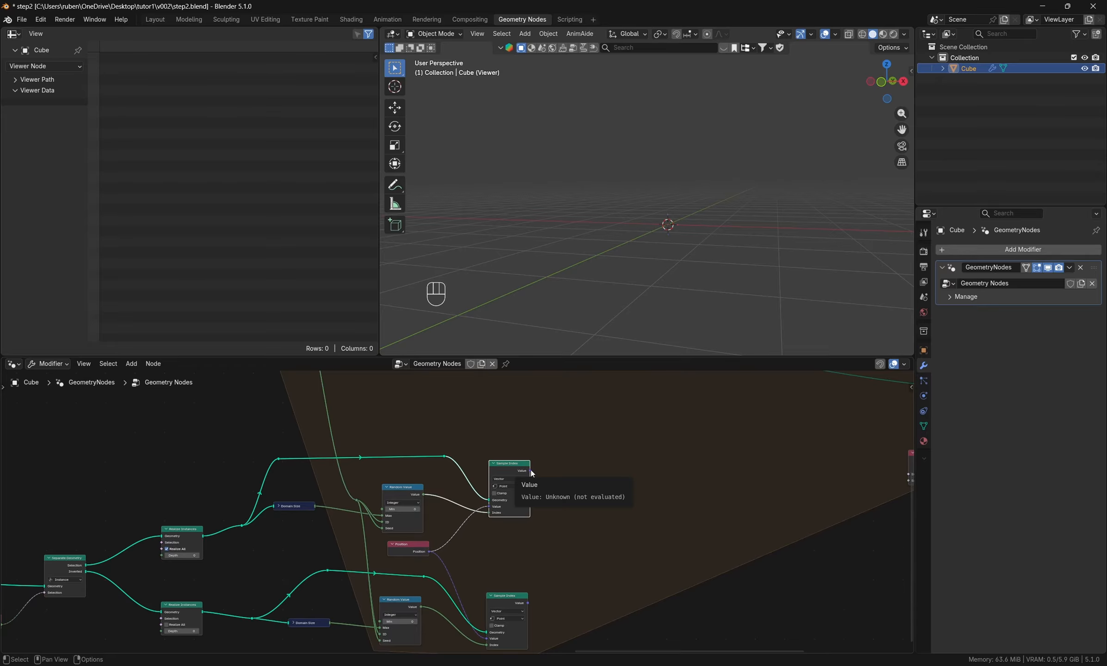
middle_drag(694, 518, 563, 554)
key(shift+a)
click(521, 427)
text(sampl)
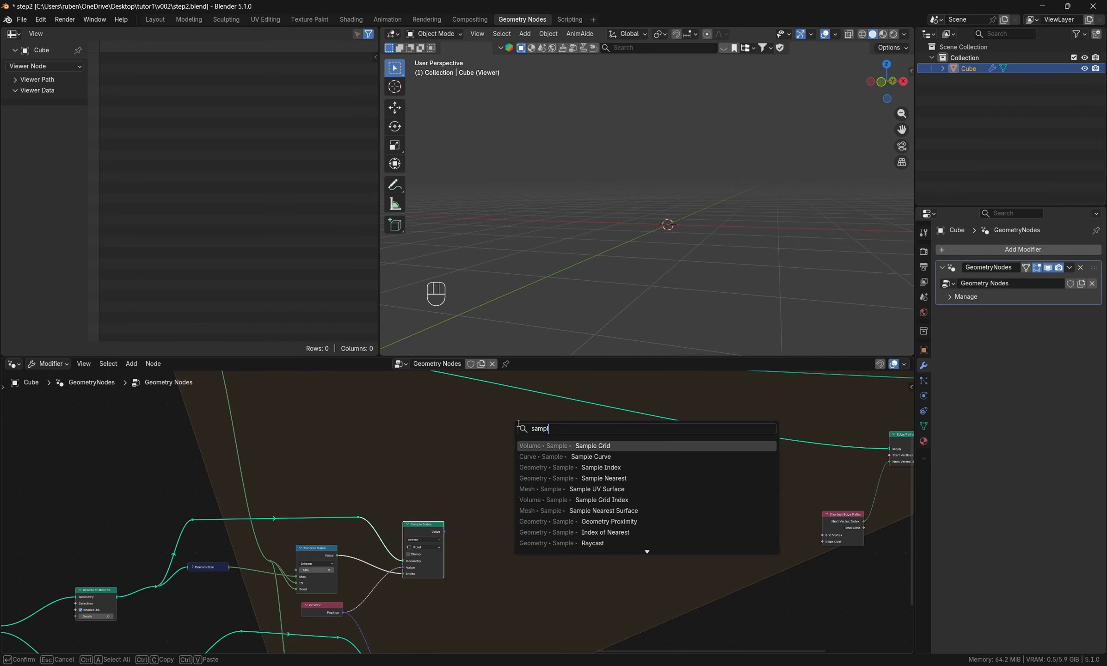
text(ene)
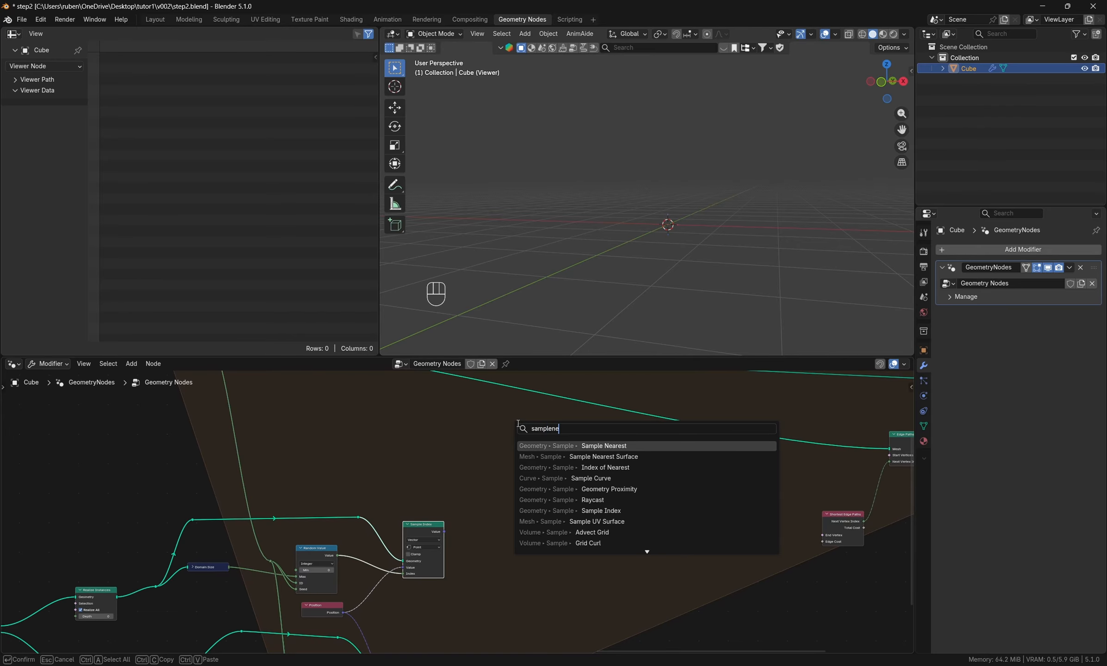
key(Return)
click(503, 507)
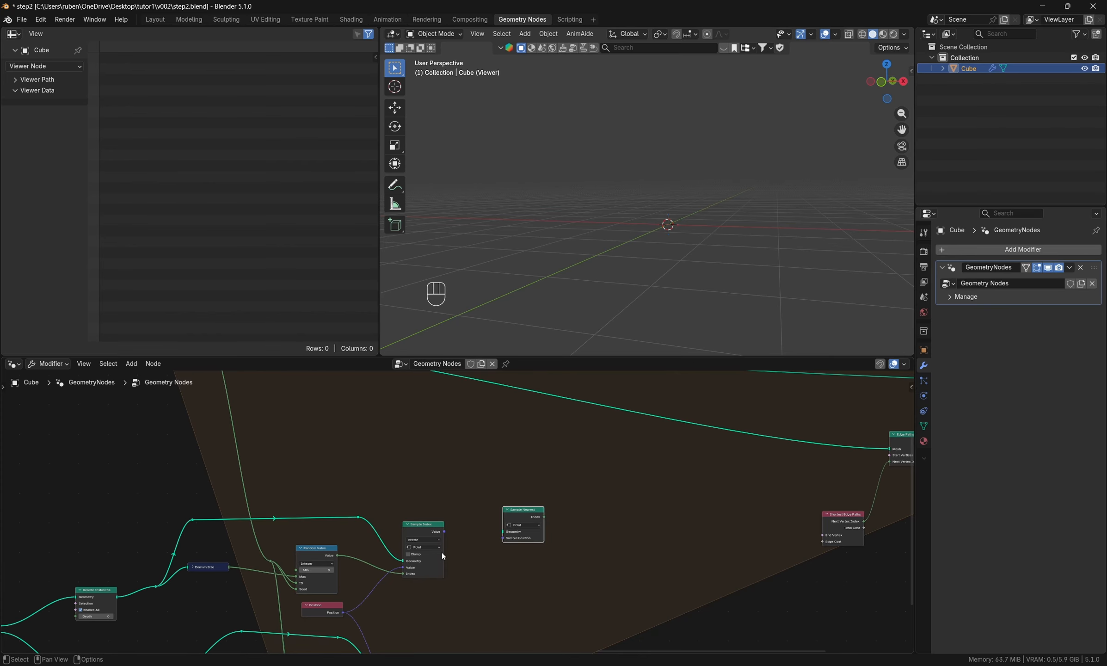
scroll(442, 552, up, 1)
drag(444, 526, 516, 539)
- Add a reroute on the Repeat input's Geometry links and connect it to the Geometry input of Sample Nearest
middle_drag(433, 493, 448, 606)
scroll(449, 606, down, 3)
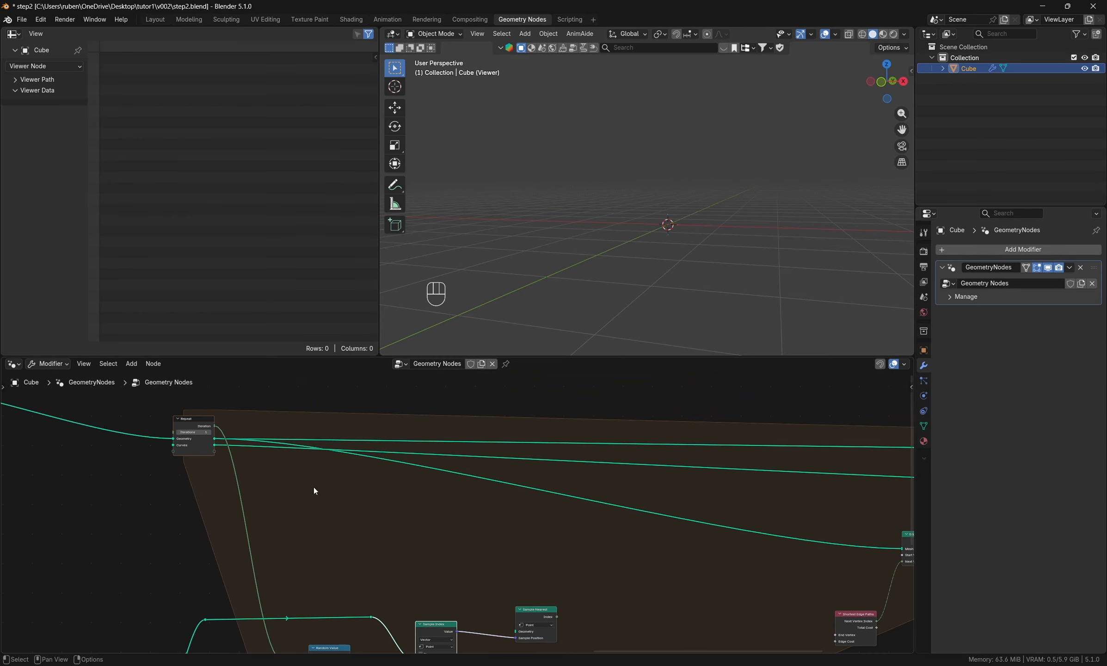
middle_drag(447, 492, 315, 512)
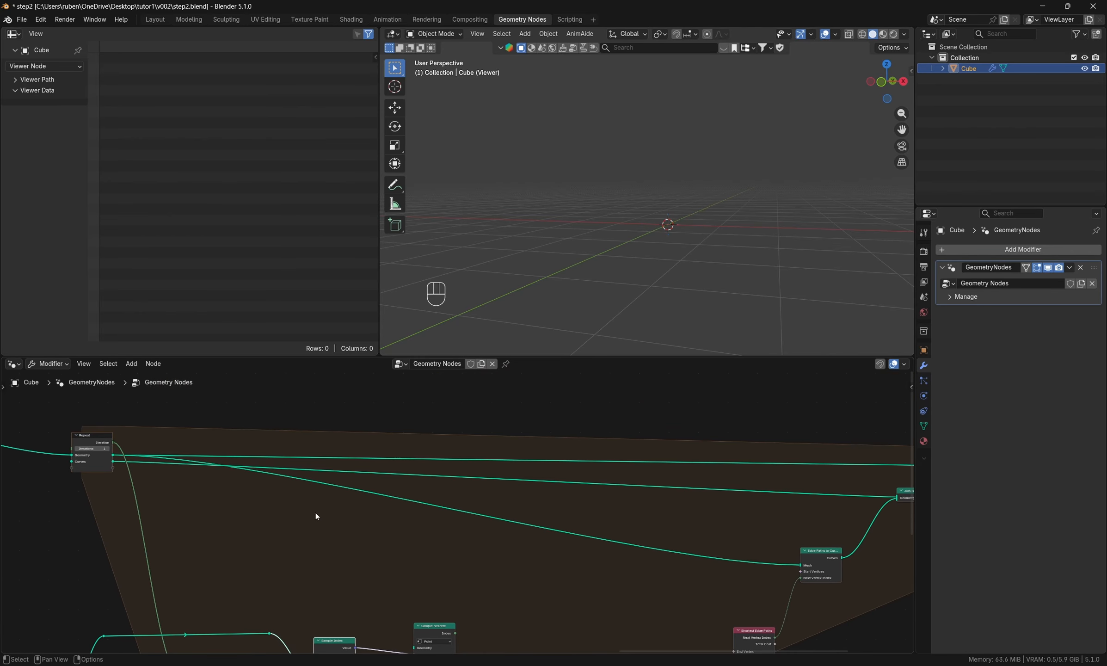
shift+right_drag(172, 464, 174, 468)
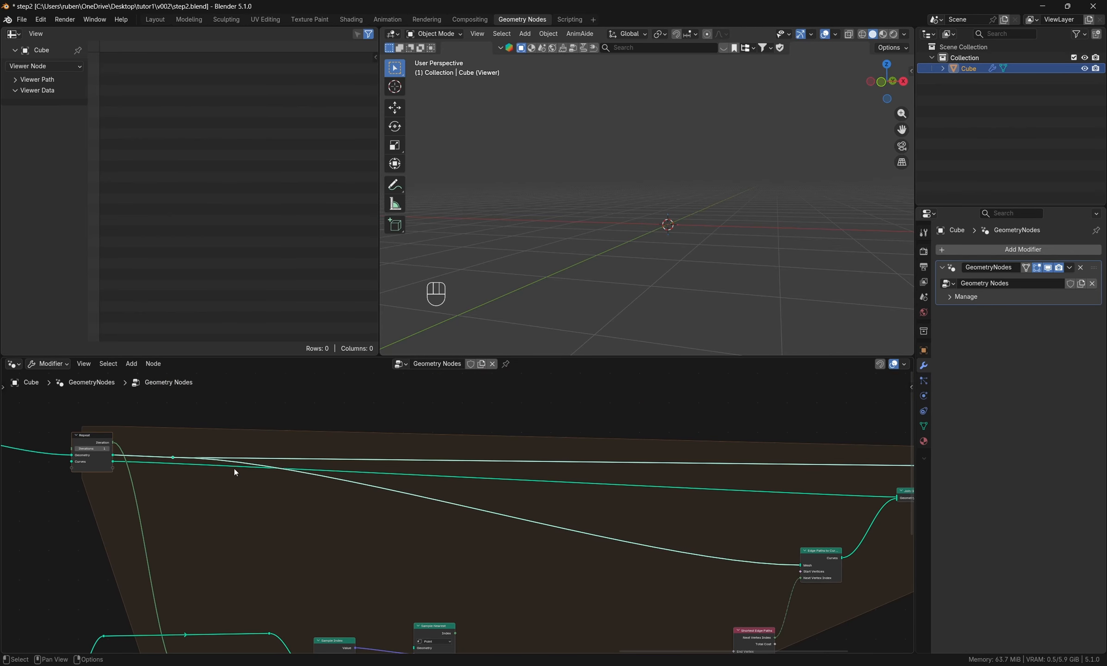
key(g)
click(408, 471)
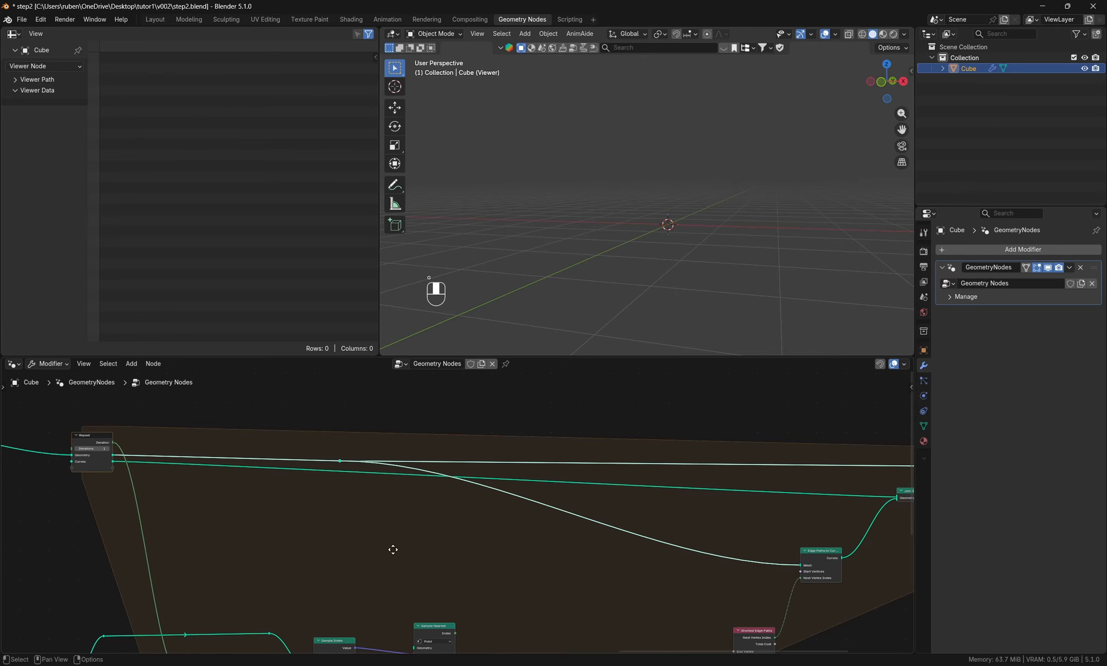
middle_drag(393, 548, 393, 490)
drag(340, 403, 414, 590)
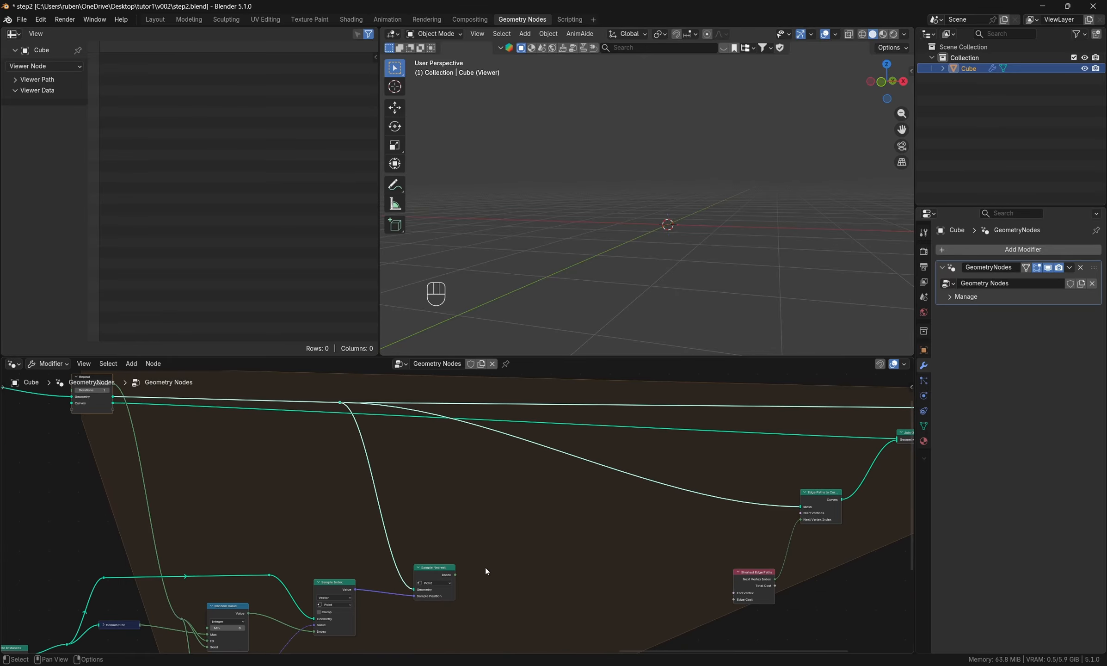
- Duplicate the Sample Nearest node beside the lower Sample Index and connect that node's Value to the copy's Sample Position
middle_drag(485, 568, 498, 503)
click(425, 544)
drag(425, 544, 452, 515)
middle_drag(518, 543, 535, 493)
drag(507, 534, 403, 435)
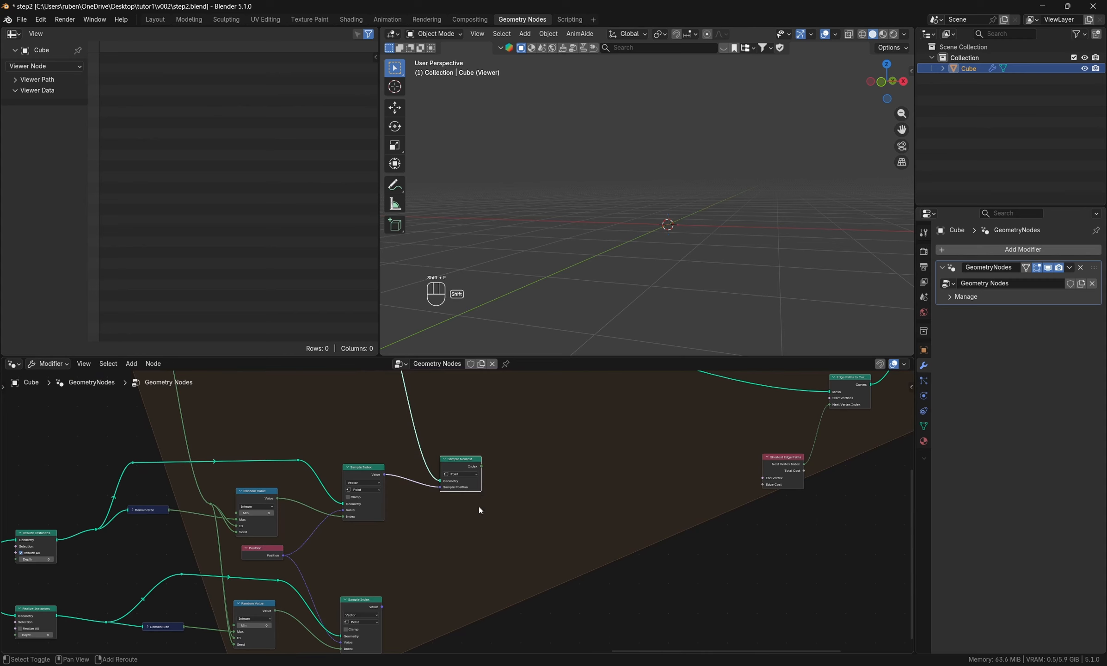
key(shift+d)
click(489, 605)
drag(382, 607, 451, 602)
- Branch the Sample Nearest geometry link with a reroute and connect it to the lower Sample Nearest's Geometry input
shift+right_drag(422, 412, 408, 450)
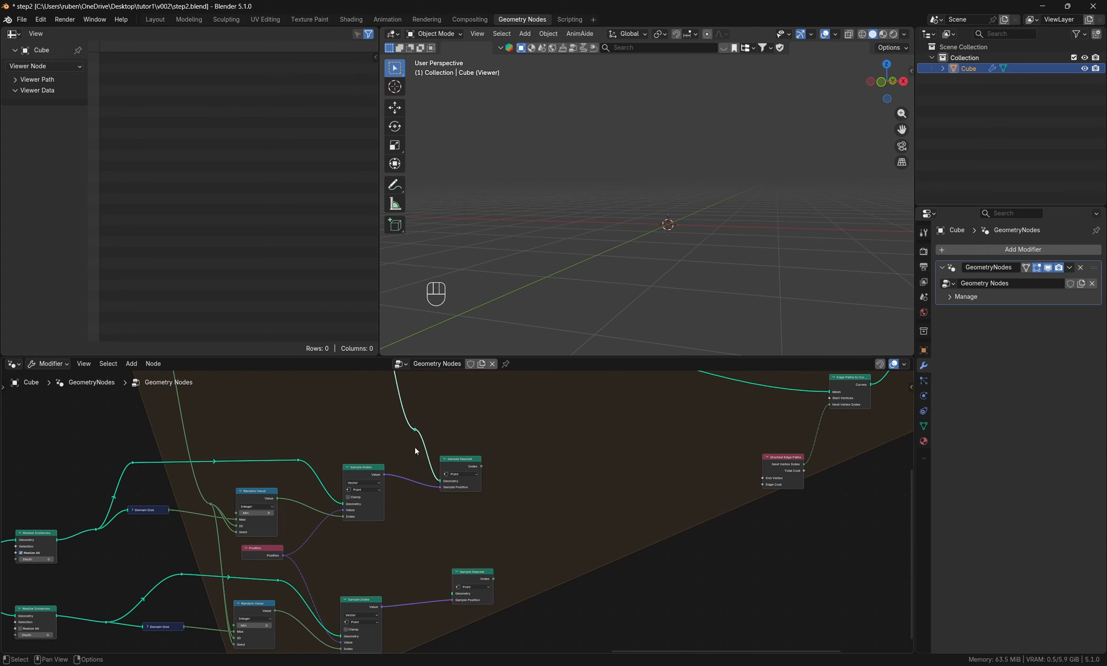
drag(415, 429, 452, 593)
key(g)
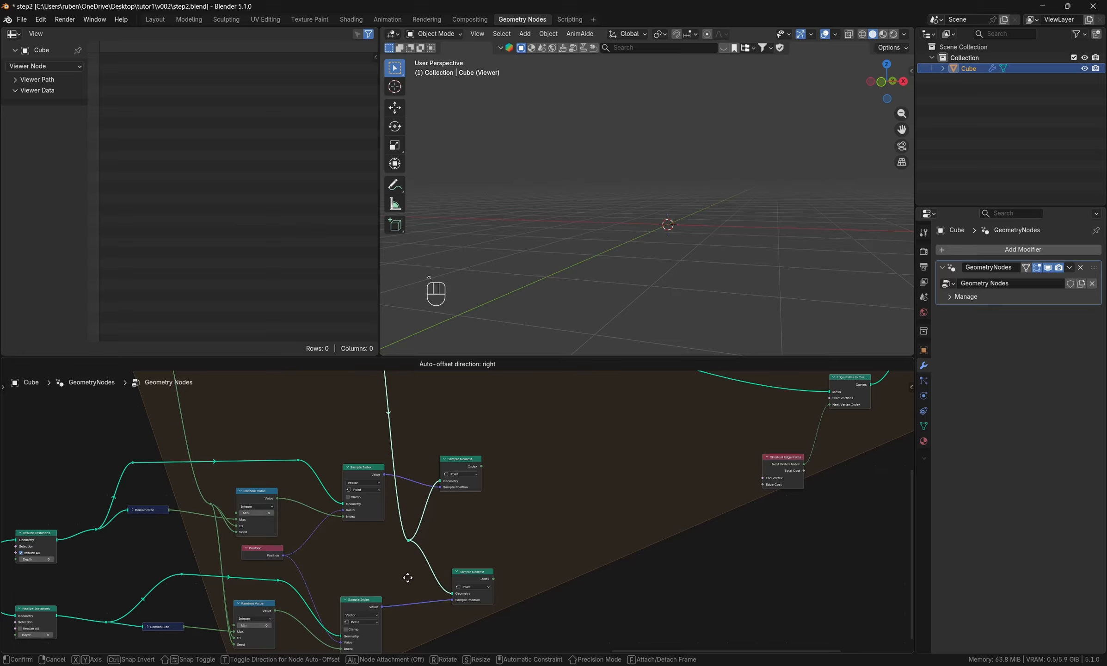
click(402, 571)
- Move the shared geometry reroute up beside the upper Sample Nearest and add another reroute on the link to the lower one
shift+right_drag(427, 519, 412, 497)
key(ctrl+z)
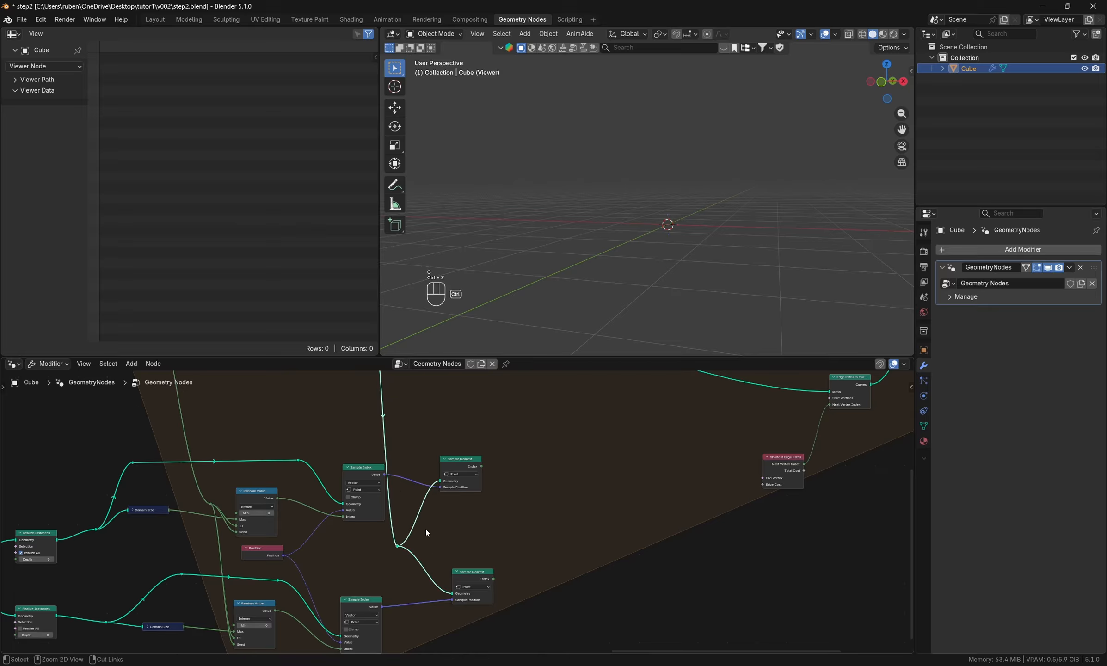
key(g)
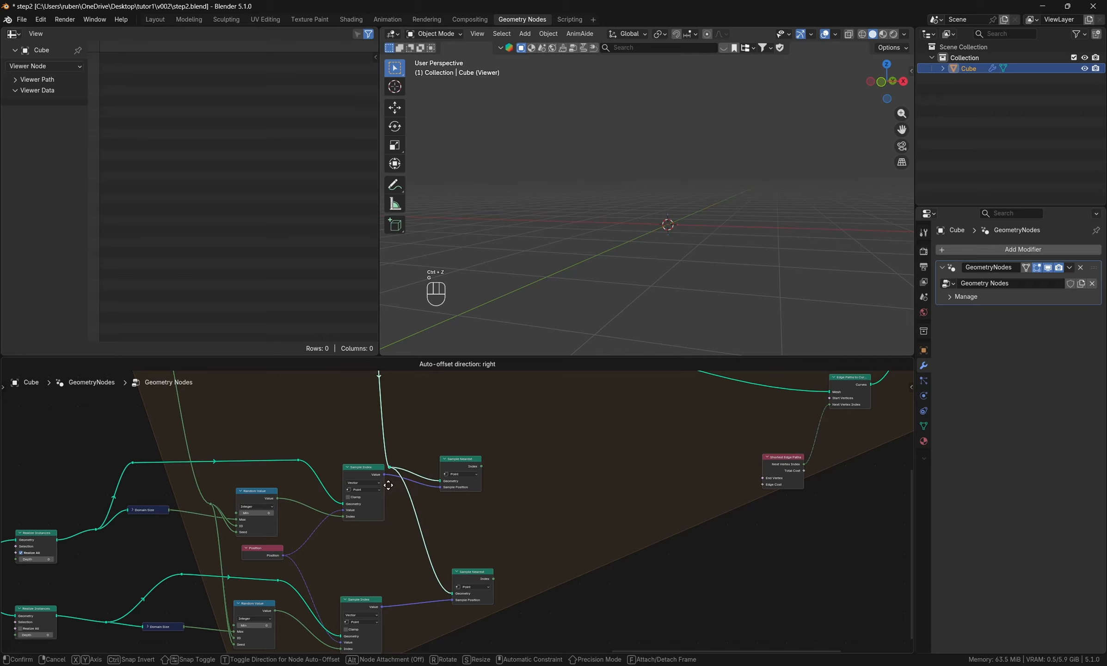
click(391, 485)
shift+right_drag(406, 556, 464, 531)
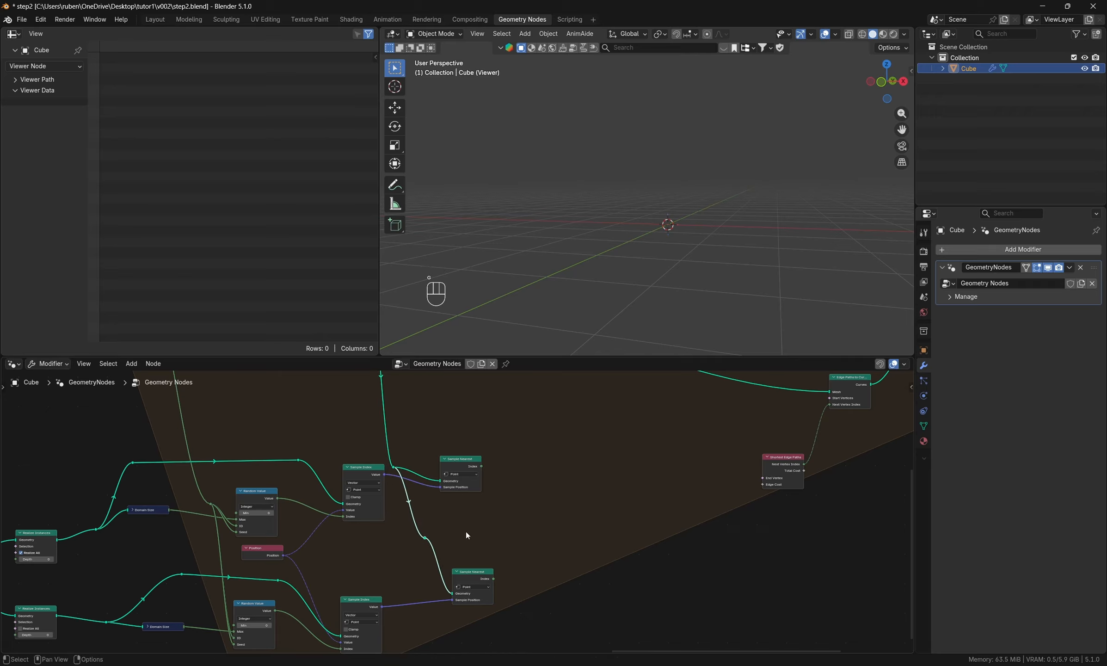
- Line up the reroute and the lower Sample Nearest node beneath the upper Sample Nearest
key(g)
click(440, 578)
drag(463, 461, 462, 458)
drag(468, 573, 449, 572)
- Add a Greater Than comparison node above the upper Sample Nearest and set its data type to Integer
middle_drag(572, 496, 440, 564)
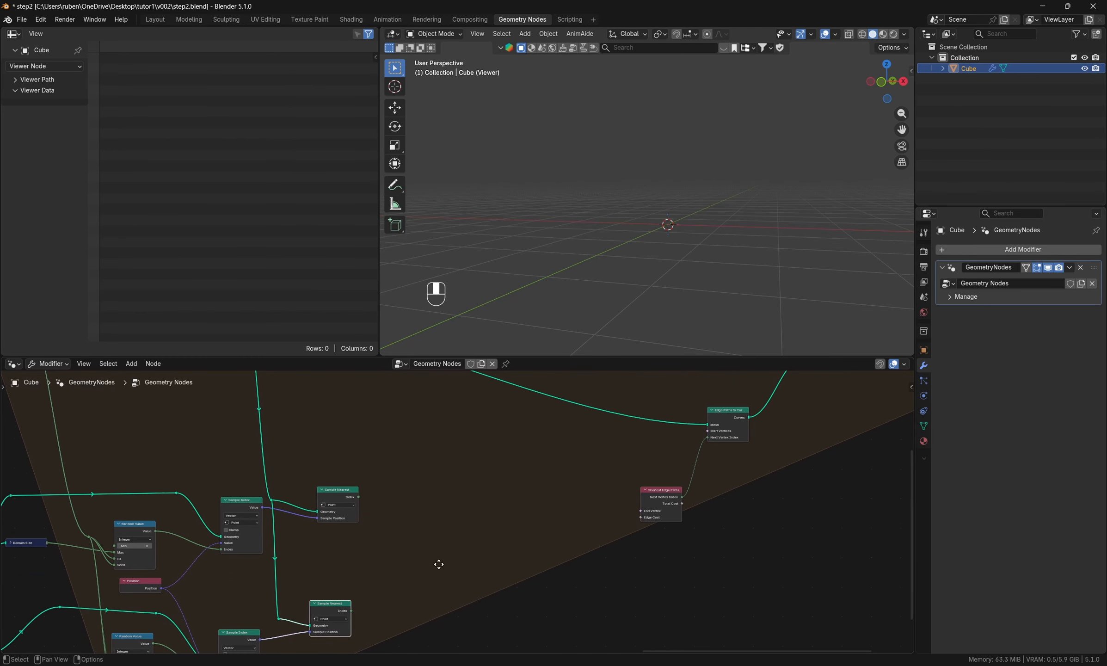
key(shift+a)
click(404, 424)
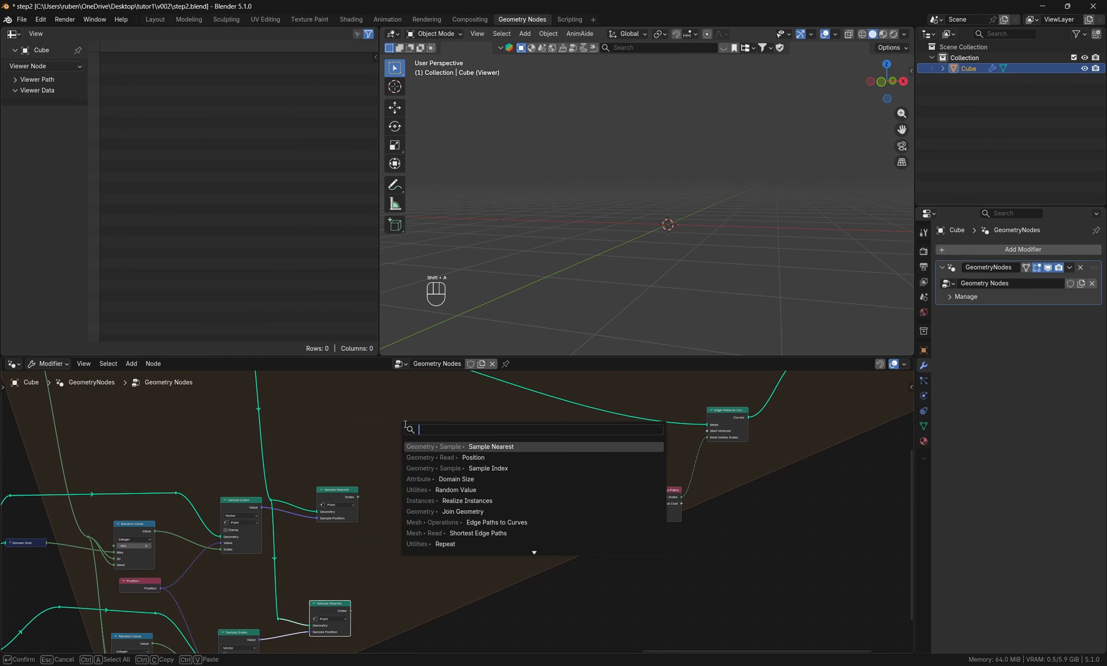
text(greater)
key(Return)
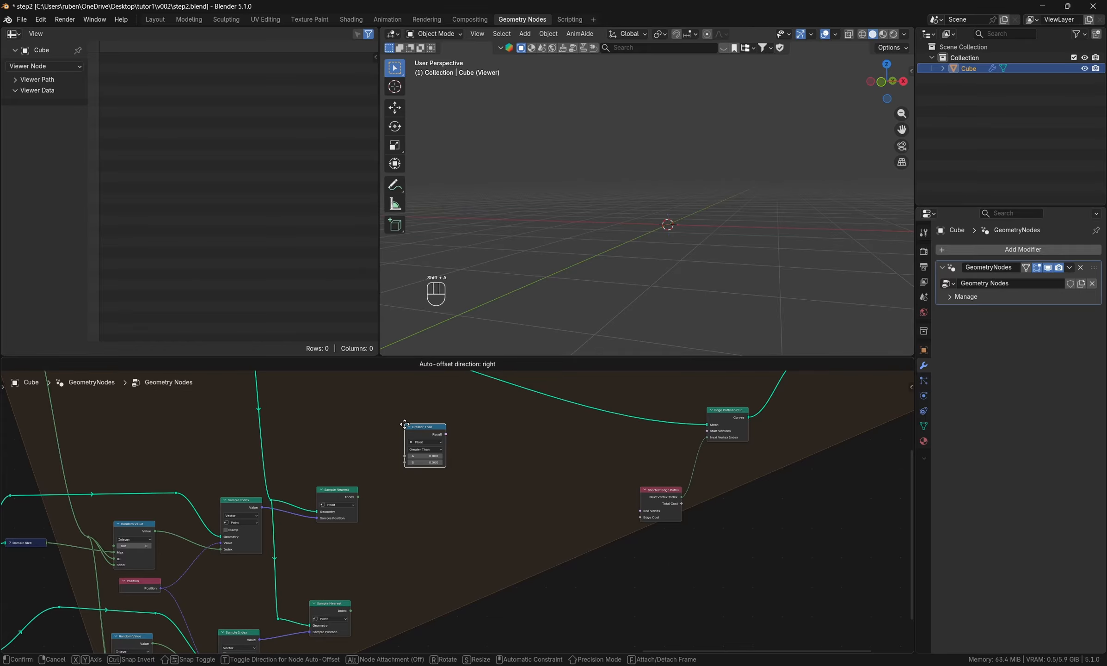
click(405, 428)
click(426, 443)
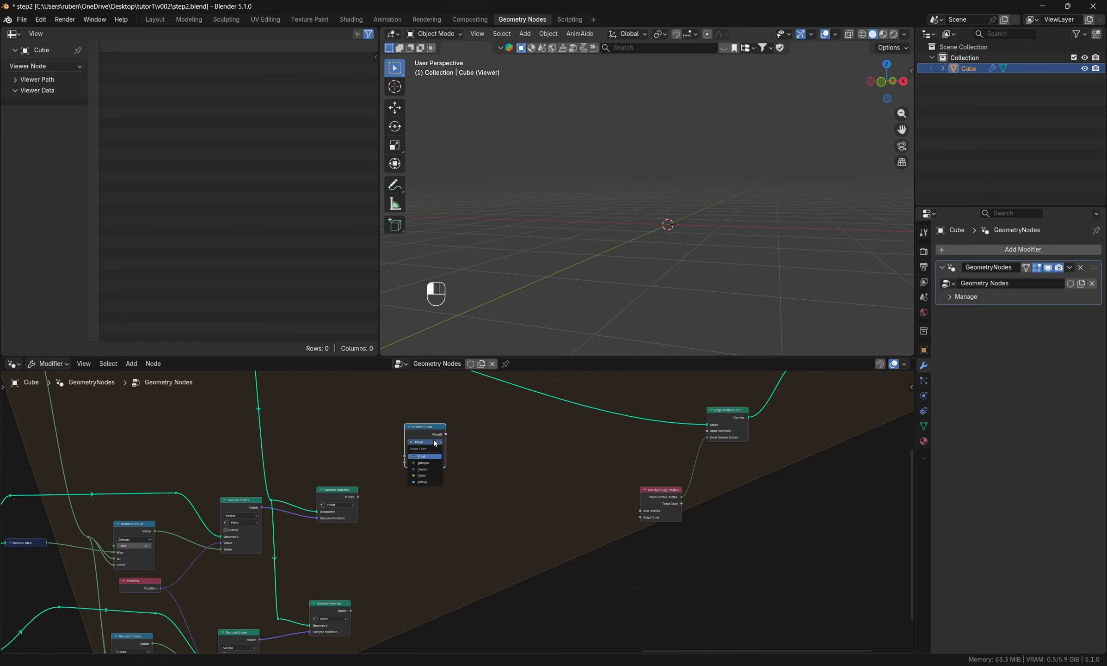
click(431, 462)
- Move the Shortest Edge Paths node lower, down and away from Edge Paths to Curves
scroll(661, 523, up, 3)
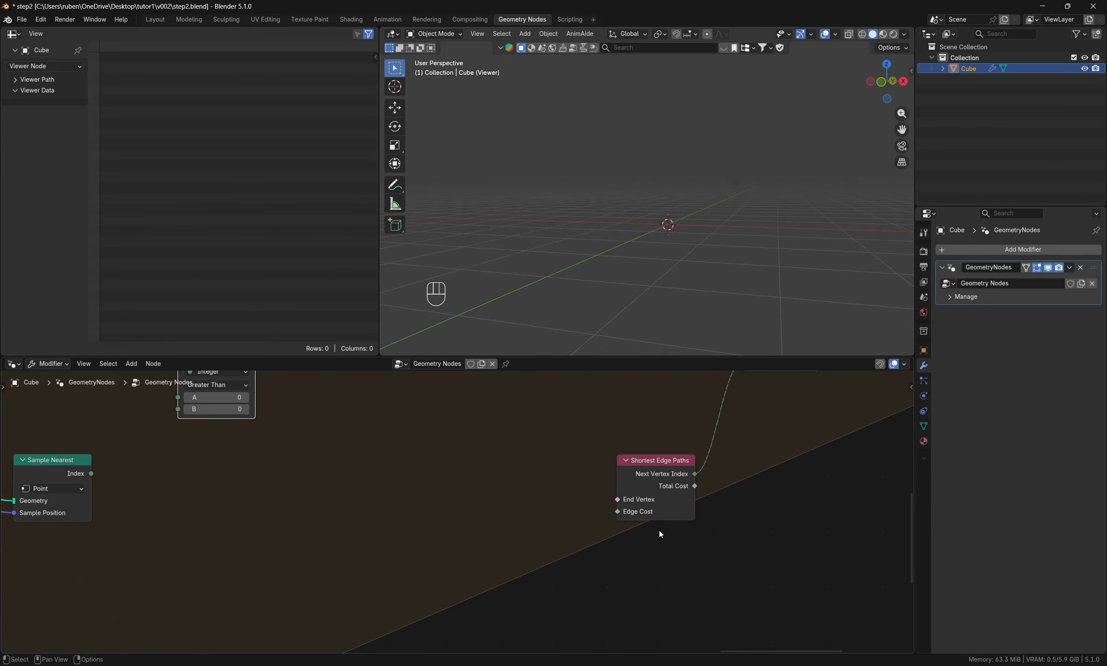
drag(670, 477, 637, 485)
middle_drag(761, 462, 703, 609)
middle_drag(709, 526, 737, 486)
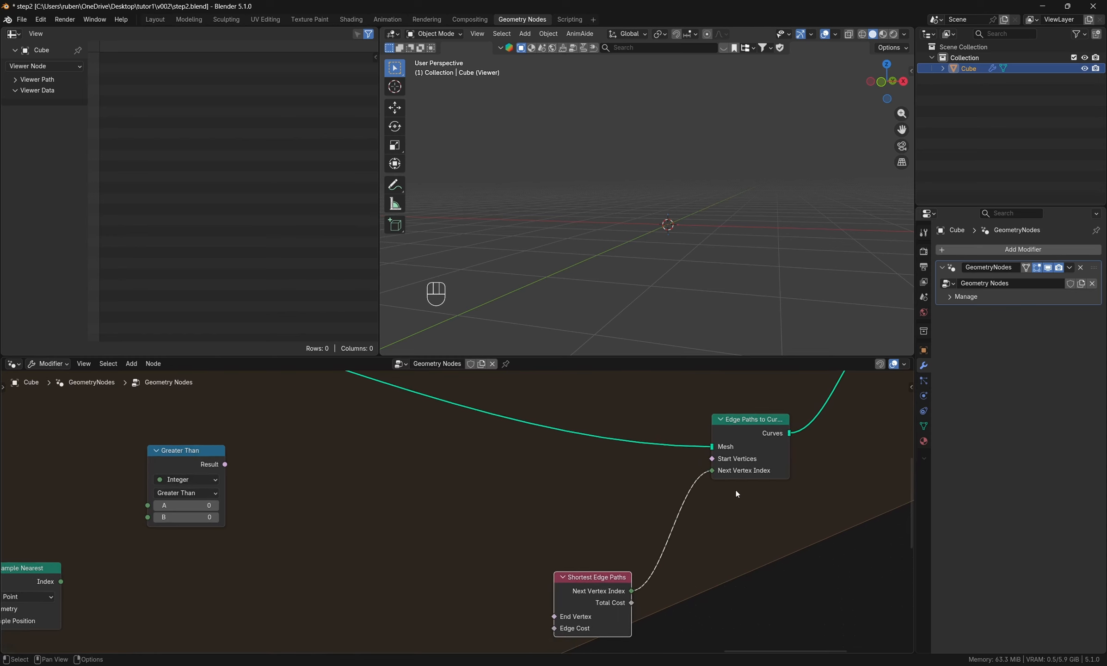
scroll(737, 490, down, 3)
middle_drag(636, 530, 701, 470)
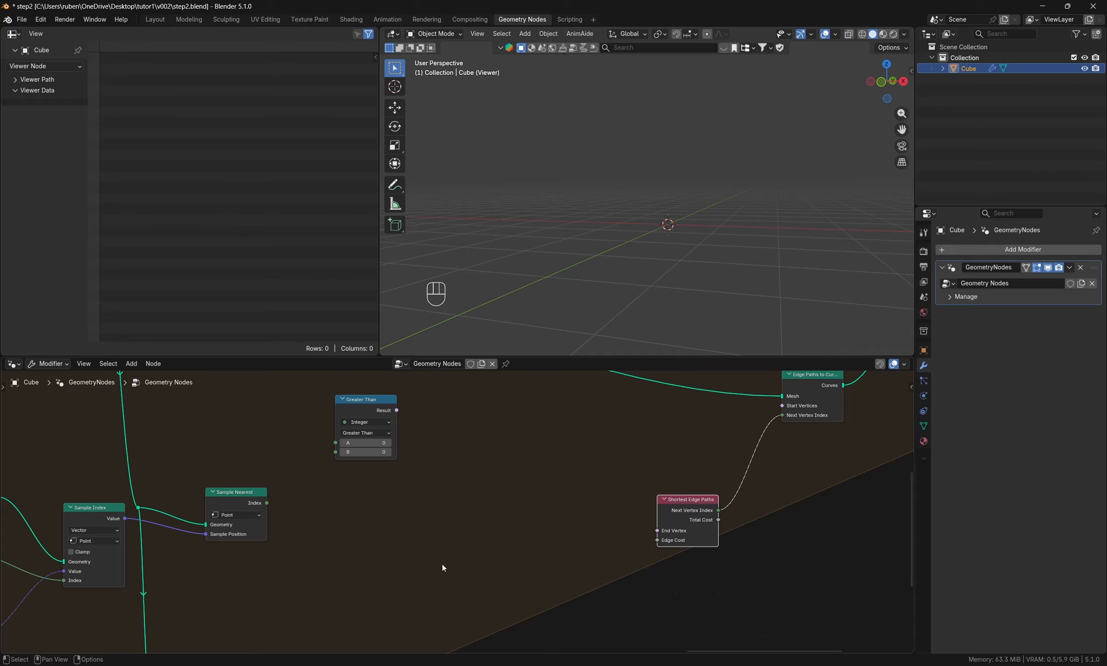
- Add an Index node above the upper Sample Nearest and connect it to input A of the comparison node
middle_drag(399, 542, 538, 549)
scroll(422, 549, up, 2)
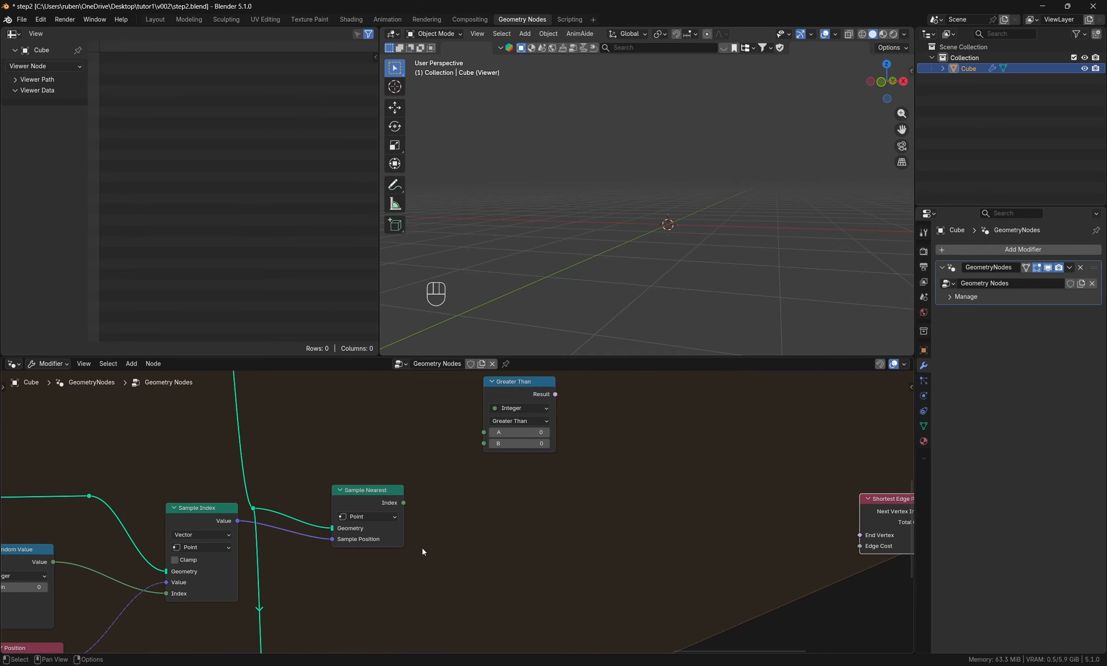
middle_drag(422, 549, 478, 612)
scroll(481, 601, down, 3)
key(shift+a)
click(455, 425)
text(i)
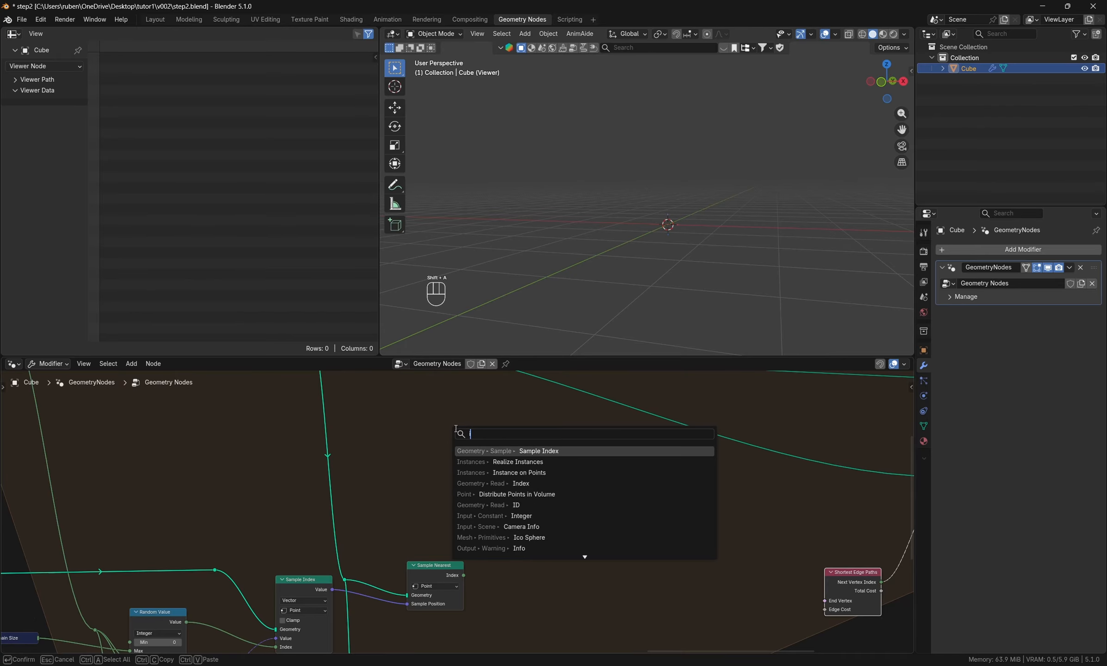
text(ndex)
key(Return)
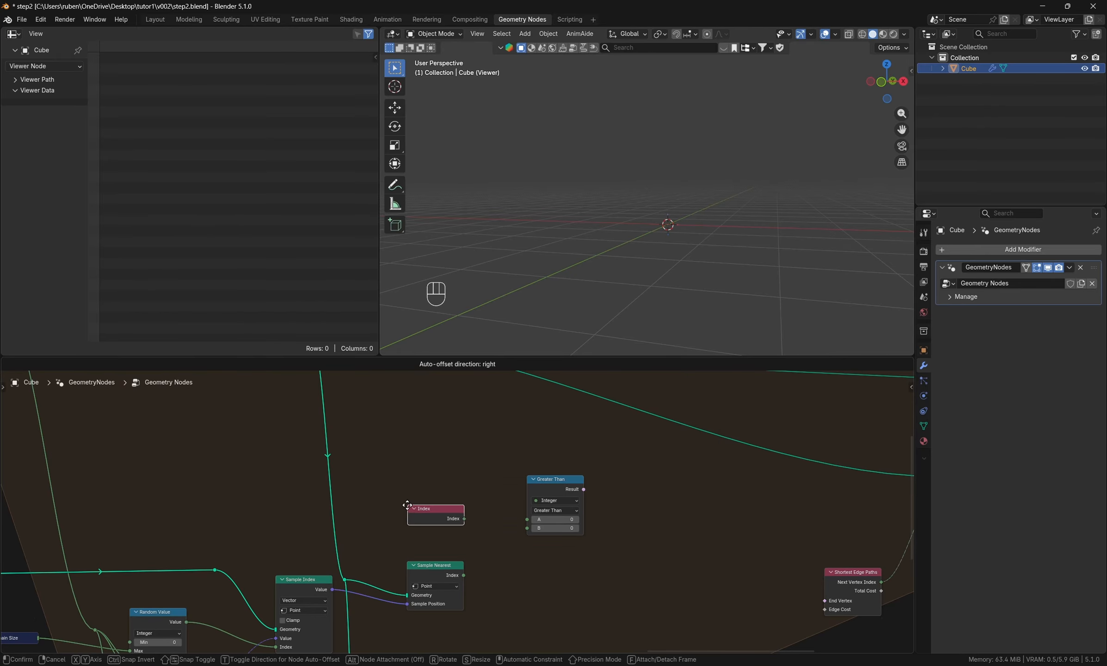
click(407, 507)
drag(464, 518, 527, 519)
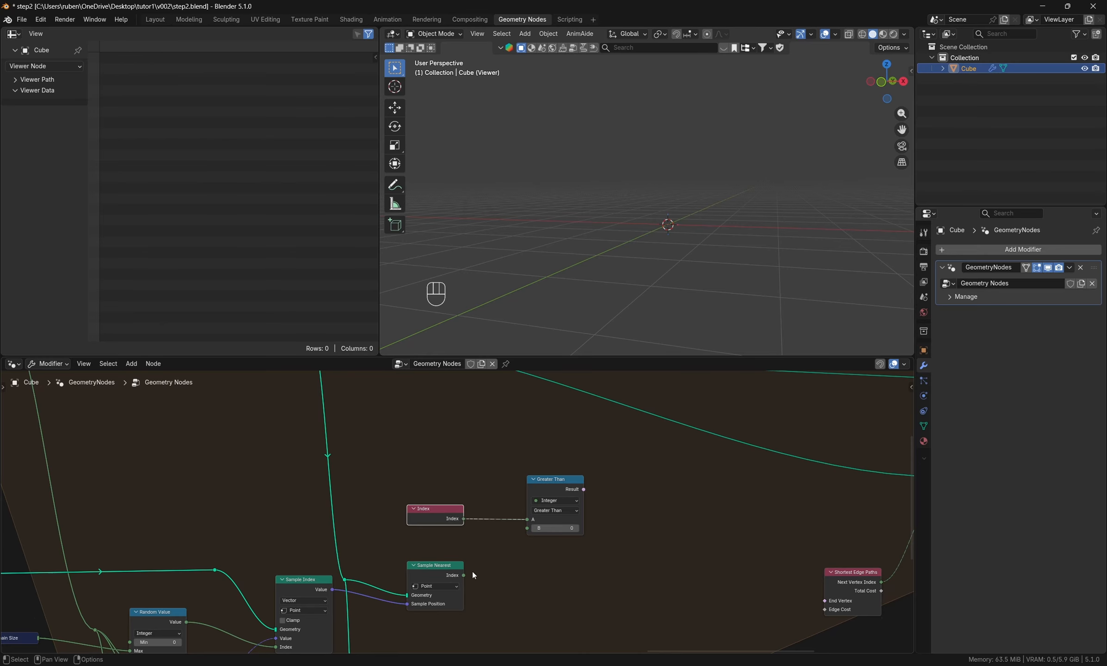
- Connect the upper Sample Nearest's Index to the comparison's B input and set the operation to Equal
drag(464, 575, 528, 531)
click(555, 511)
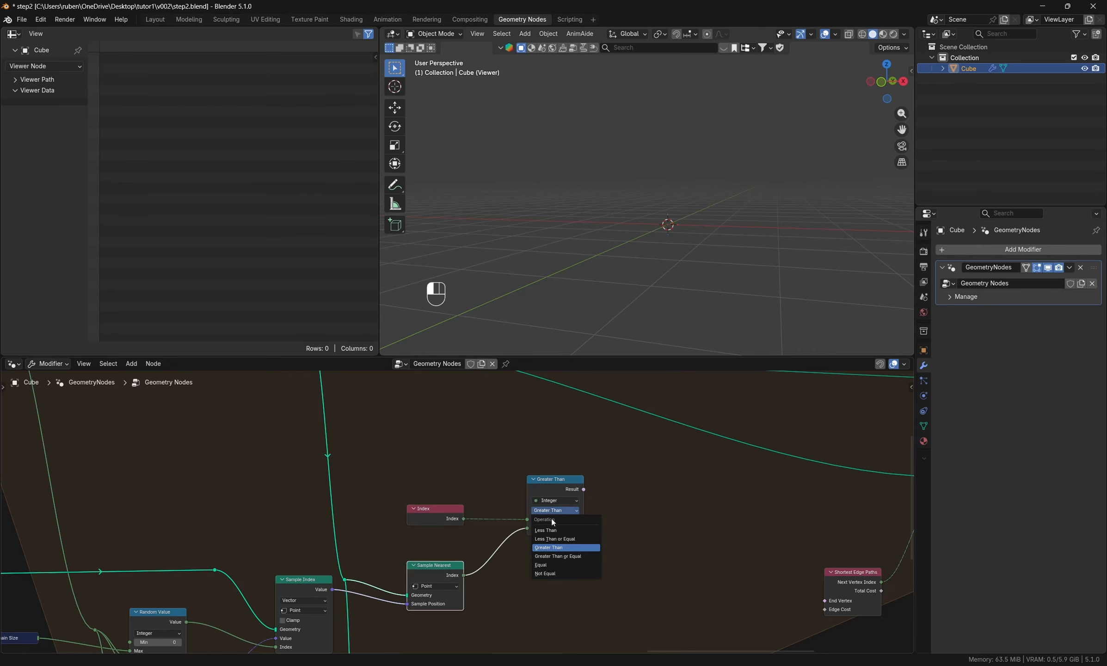
click(578, 565)
middle_drag(585, 565, 561, 550)
- Duplicate the Index and Equal nodes beside the lower Sample Nearest and connect that node's Index to the copy's B input
drag(431, 462, 563, 526)
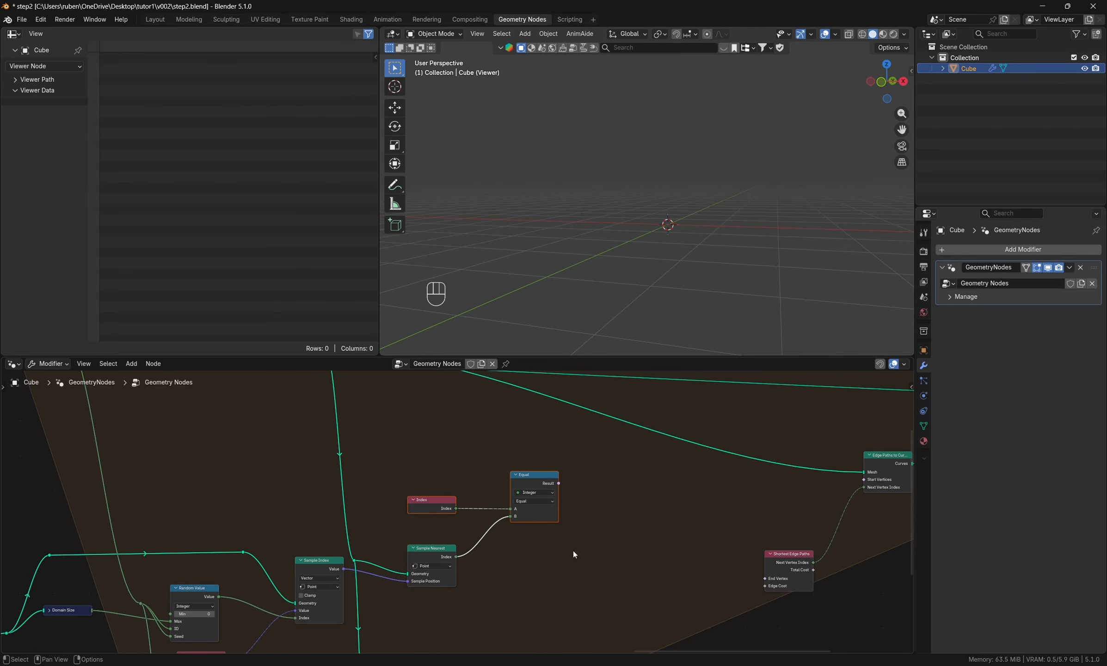
scroll(573, 551, down, 1)
middle_drag(573, 550, 547, 476)
key(shift+d)
click(542, 634)
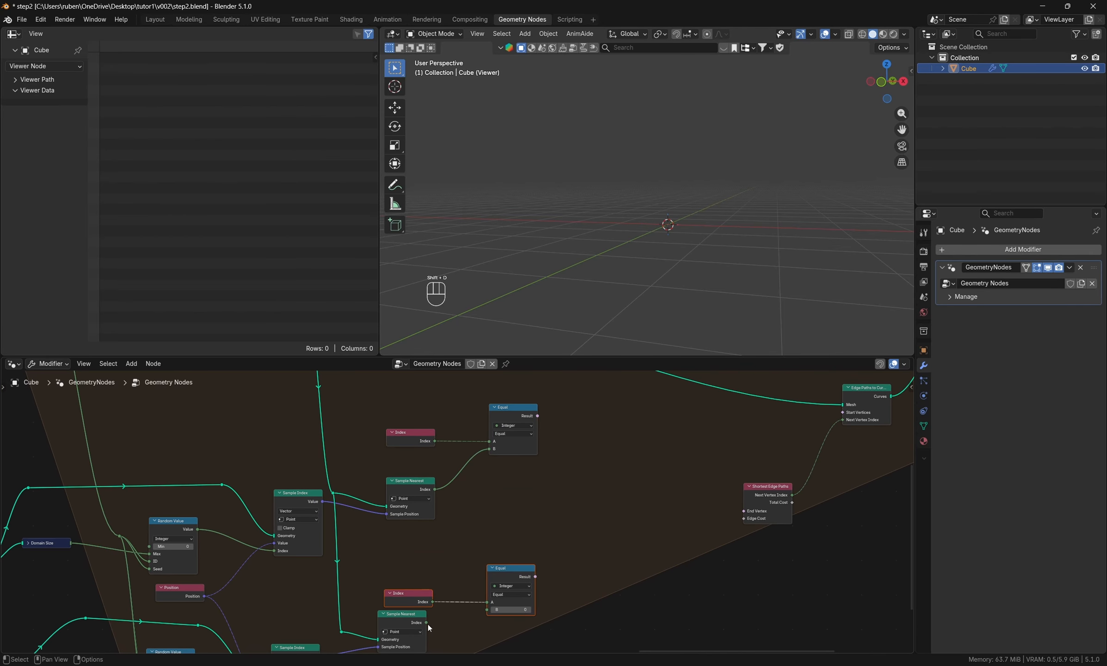
drag(427, 623, 488, 610)
- Connect the upper Equal result to Start Vertices of Edge Paths to Curves and the lower one to End Vertex of Shortest Edge Paths
middle_drag(580, 504, 453, 546)
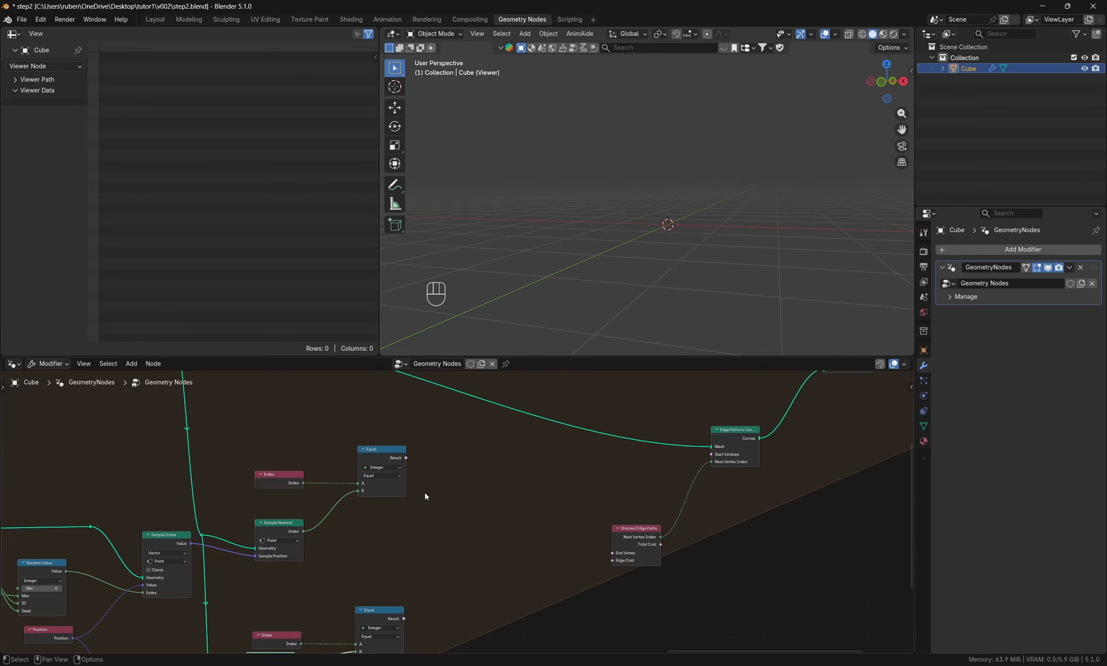
drag(405, 457, 711, 454)
middle_drag(476, 586, 453, 529)
drag(380, 561, 584, 497)
- Preview the Edge Paths to Curves output with a Viewer node and inspect the curve in the viewport
middle_drag(703, 516, 585, 541)
scroll(582, 619, down, 2)
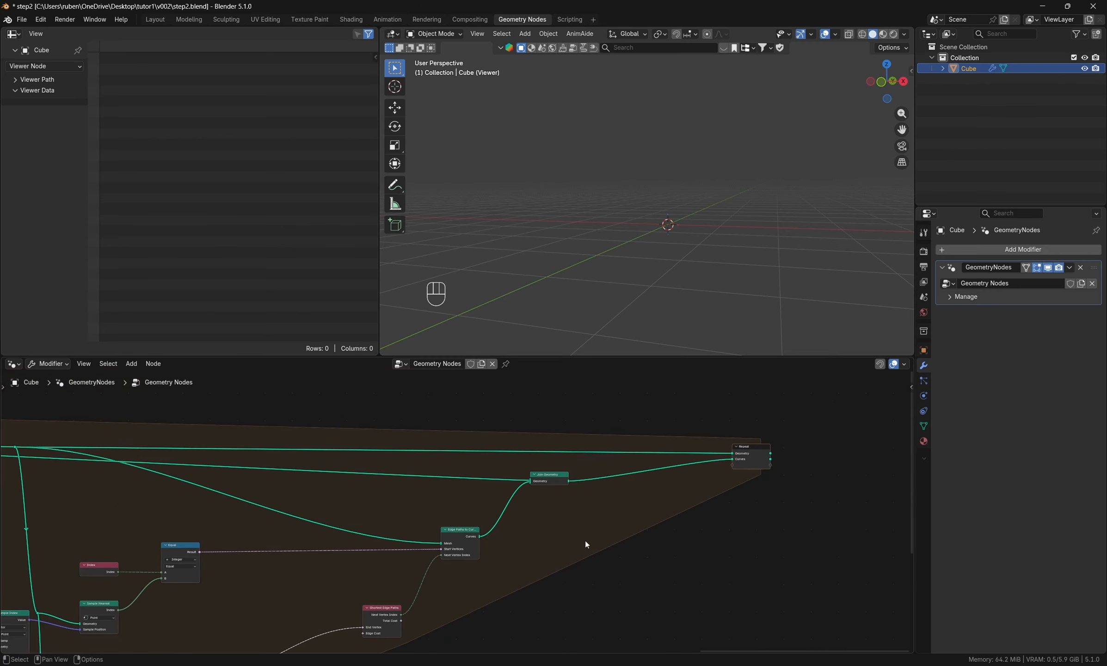
ctrl+shift+click(463, 535)
middle_drag(678, 206, 627, 197)
- Try one more iteration on the Repeat zone while previewing the path curve, and reduce it again
drag(516, 521, 633, 531)
ctrl+scroll(415, 504, left, 10)
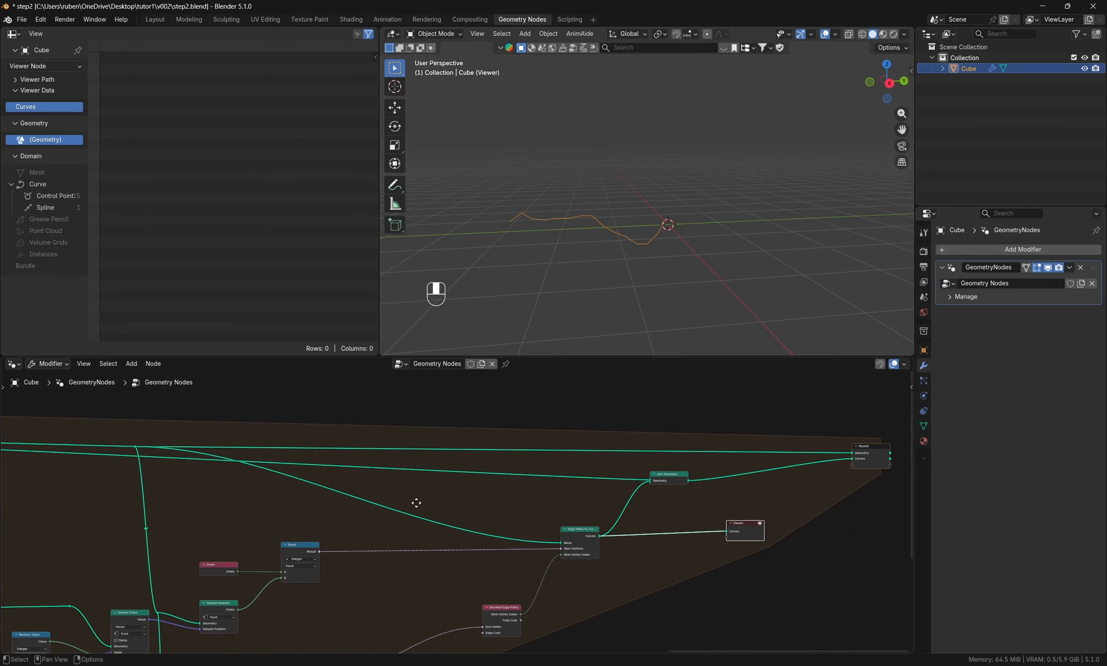
scroll(218, 446, up, 2)
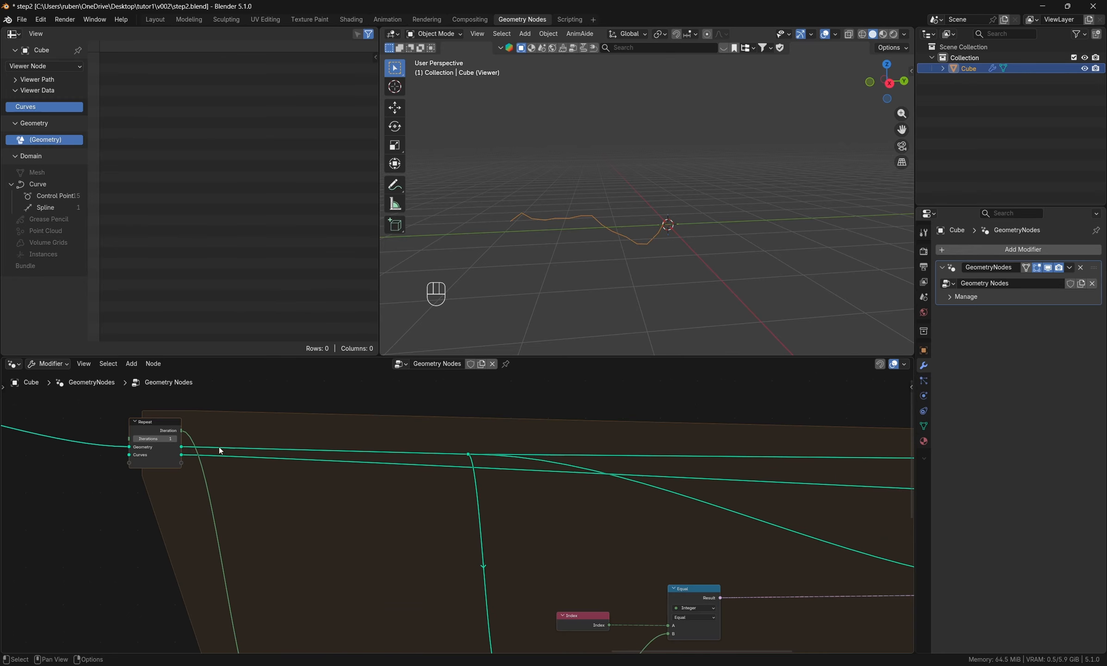
click(175, 438)
click(135, 438)
- Move the Viewer node beyond the Repeat output and connect the Repeat output's Curves to it
middle_drag(352, 555, 250, 525)
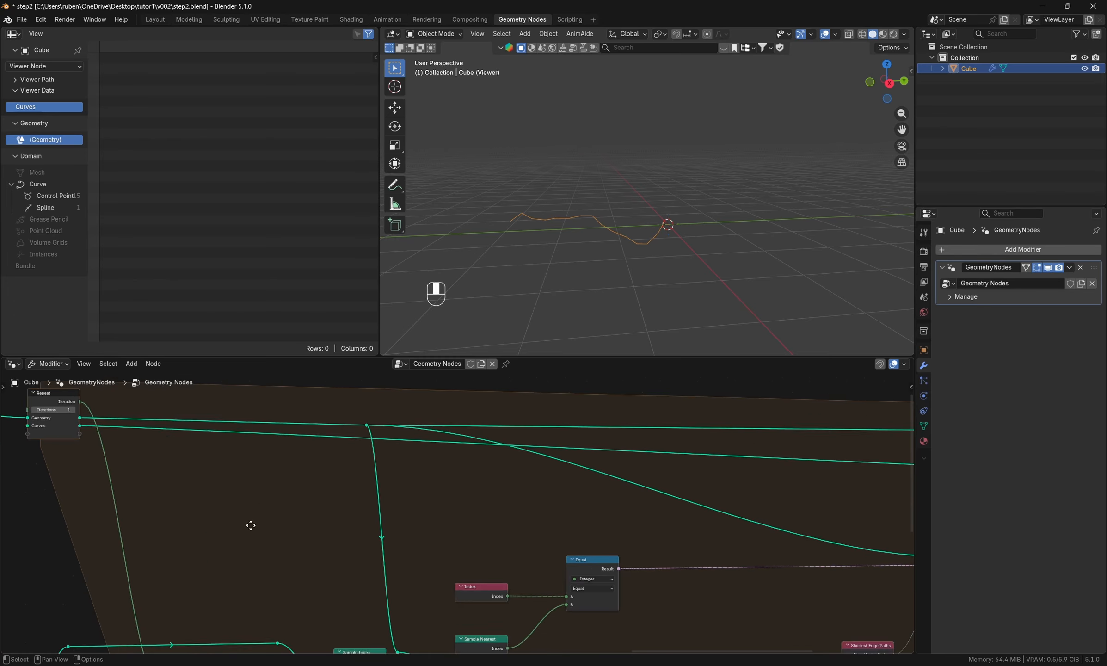
scroll(250, 526, down, 5)
drag(340, 532, 647, 481)
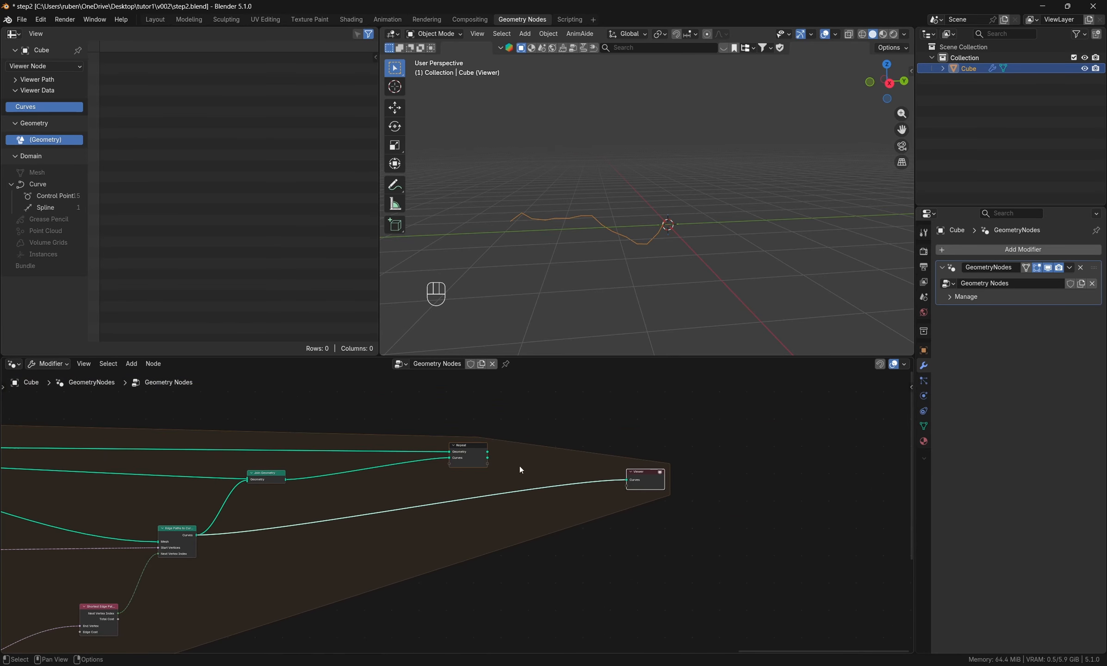
scroll(520, 470, up, 1)
drag(487, 458, 662, 485)
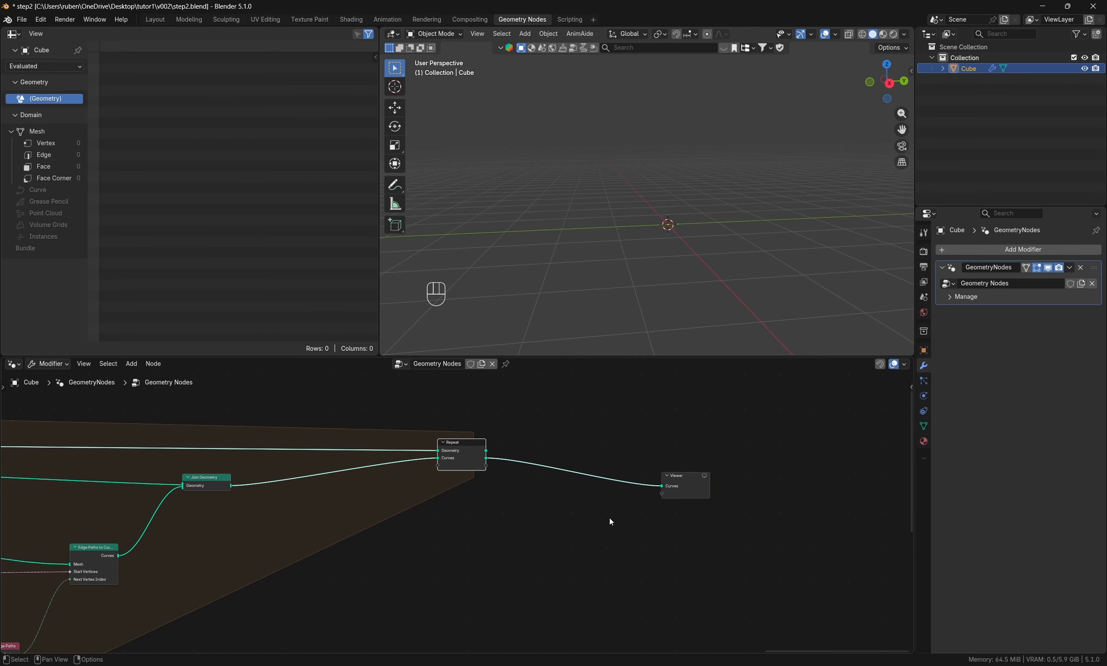
- Check the Repeat zone's curve links and activate the Viewer to preview the Repeat output's Curves
middle_drag(523, 531, 831, 519)
scroll(831, 519, down, 5)
middle_drag(65, 477, 555, 501)
scroll(478, 486, up, 10)
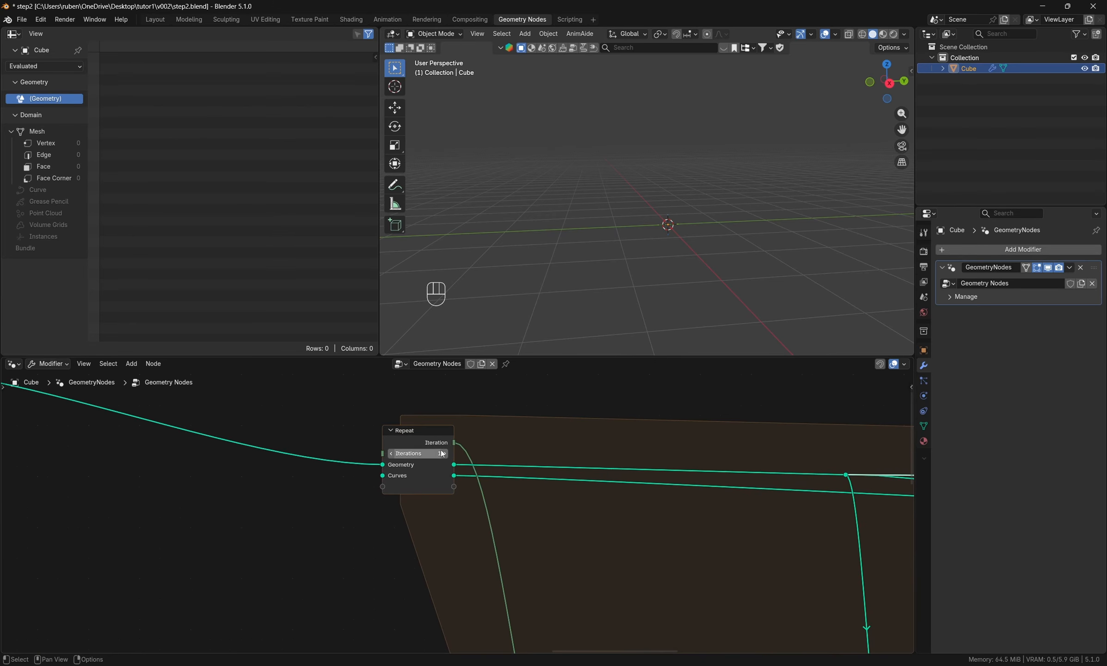
middle_drag(784, 574, 436, 528)
scroll(436, 528, down, 11)
middle_drag(841, 567, 617, 559)
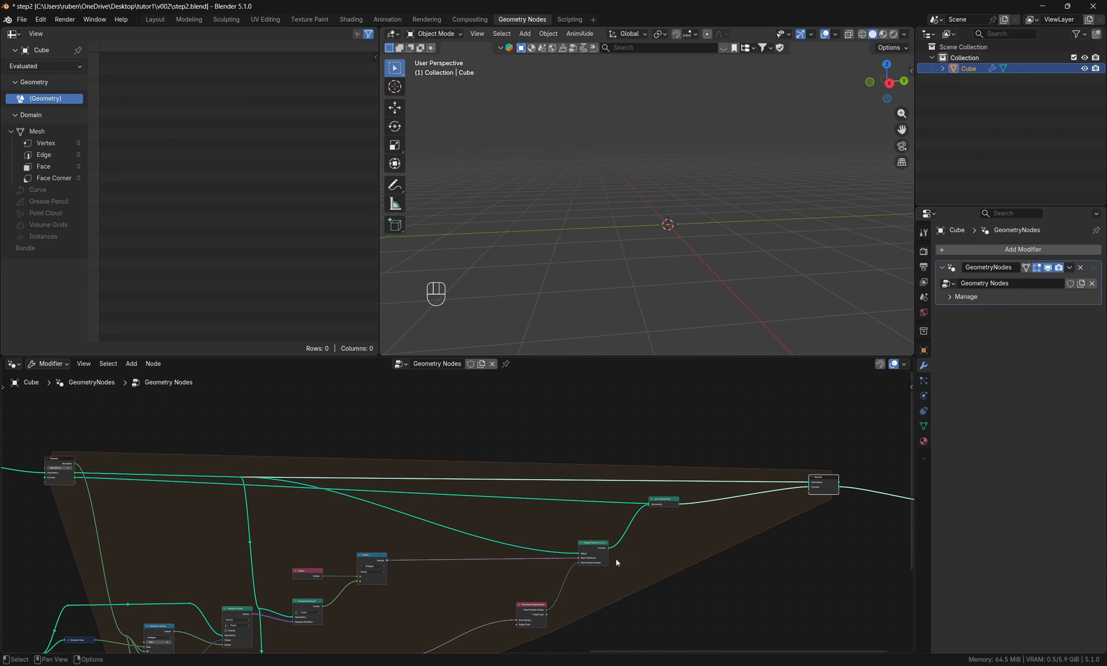
drag(670, 505, 670, 502)
middle_drag(758, 509, 590, 522)
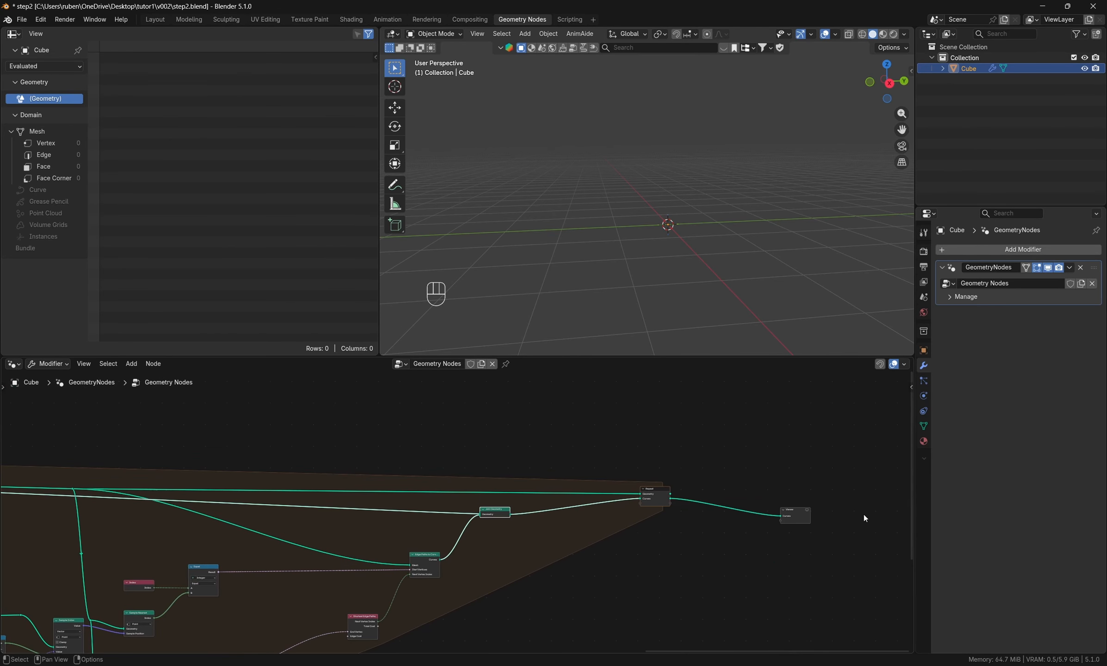
scroll(864, 515, up, 3)
click(793, 510)
- Set the Repeat zone's Iterations to 4 and inspect the resulting path curves in the viewport
middle_drag(476, 532, 766, 540)
scroll(766, 539, down, 4)
middle_drag(249, 530, 419, 537)
scroll(332, 506, up, 5)
scroll(333, 505, up, 1)
click(337, 491)
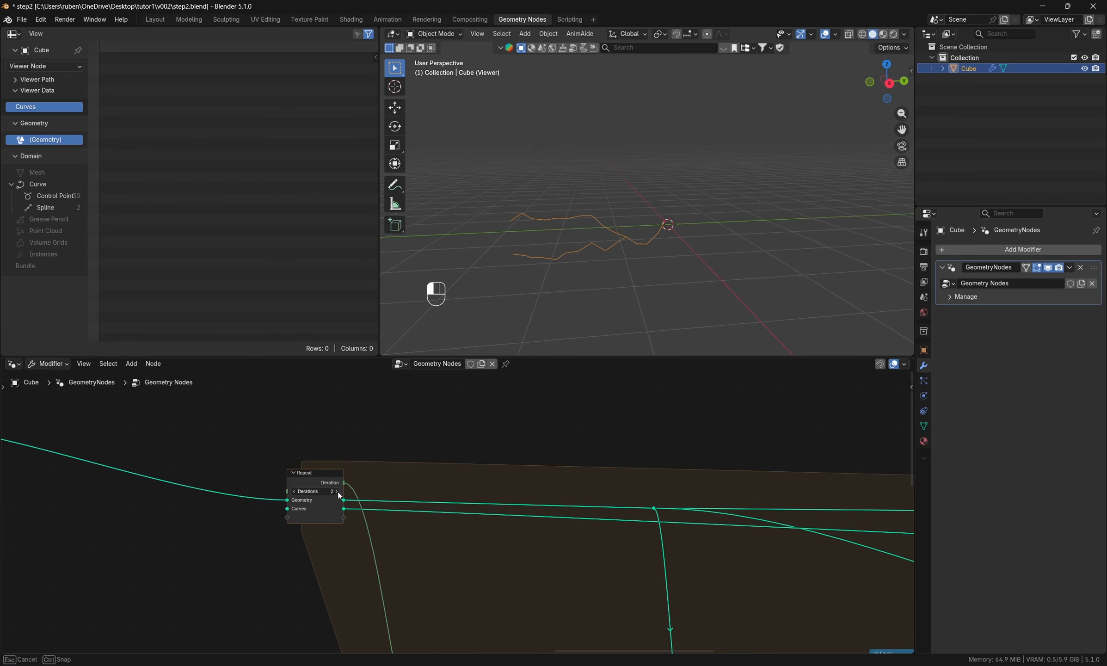
click(338, 491)
click(337, 491)
middle_drag(546, 324, 643, 235)
scroll(693, 214, up, 4)
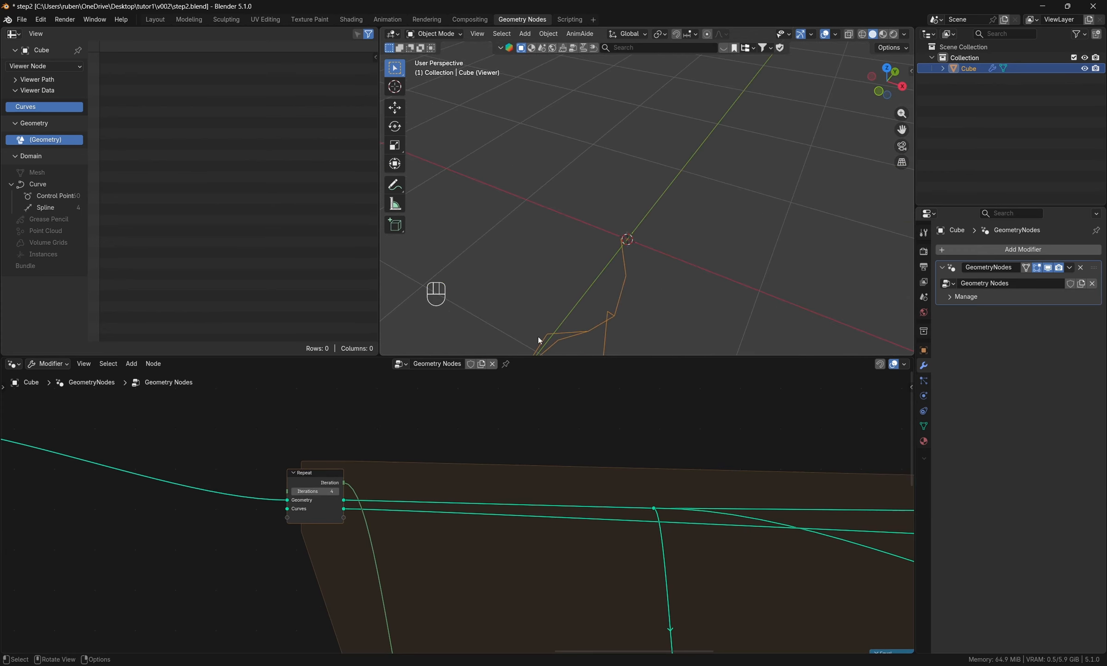
middle_drag(538, 340, 562, 324)
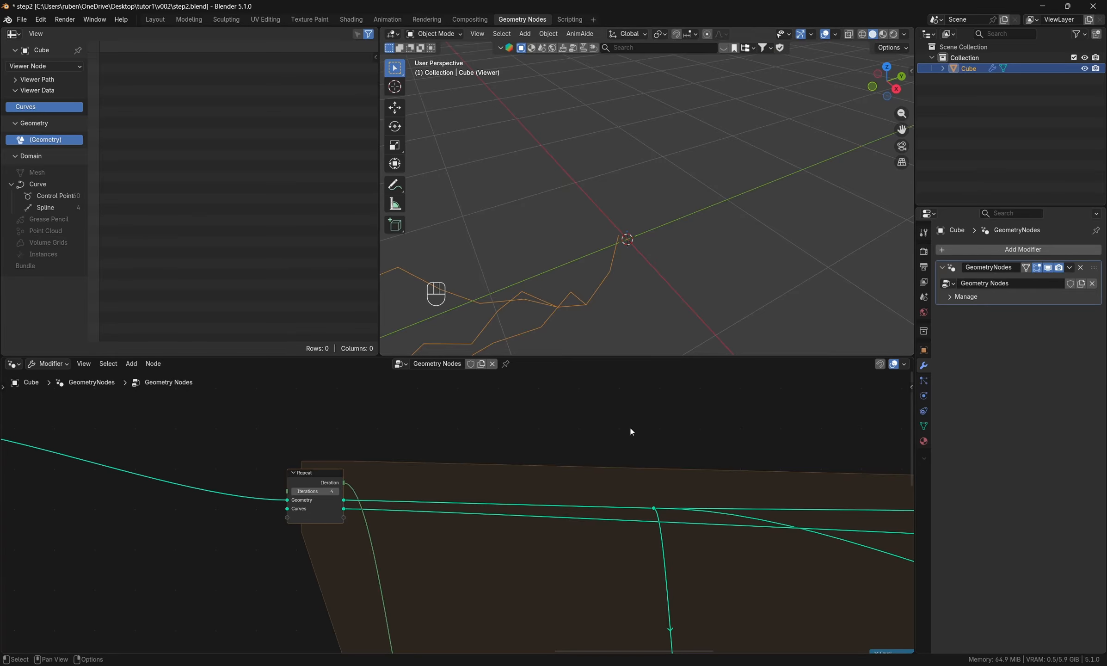
- Move the Repeat input node slightly up in the node tree
middle_drag(628, 484, 476, 442)
scroll(476, 442, down, 5)
middle_drag(393, 575, 284, 546)
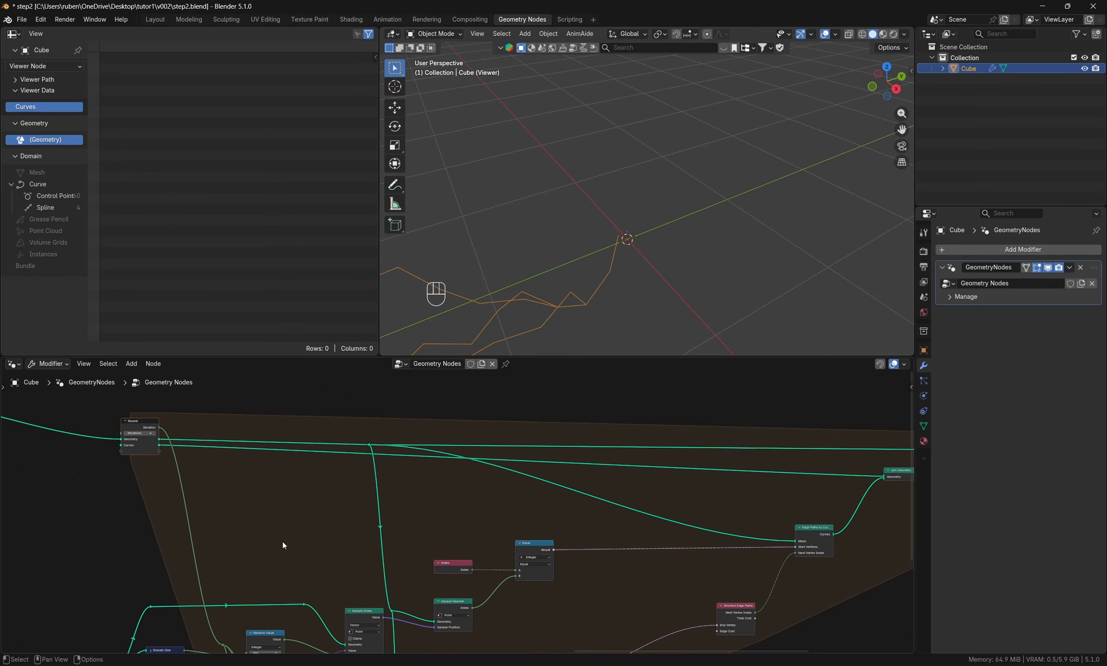
scroll(111, 446, up, 2)
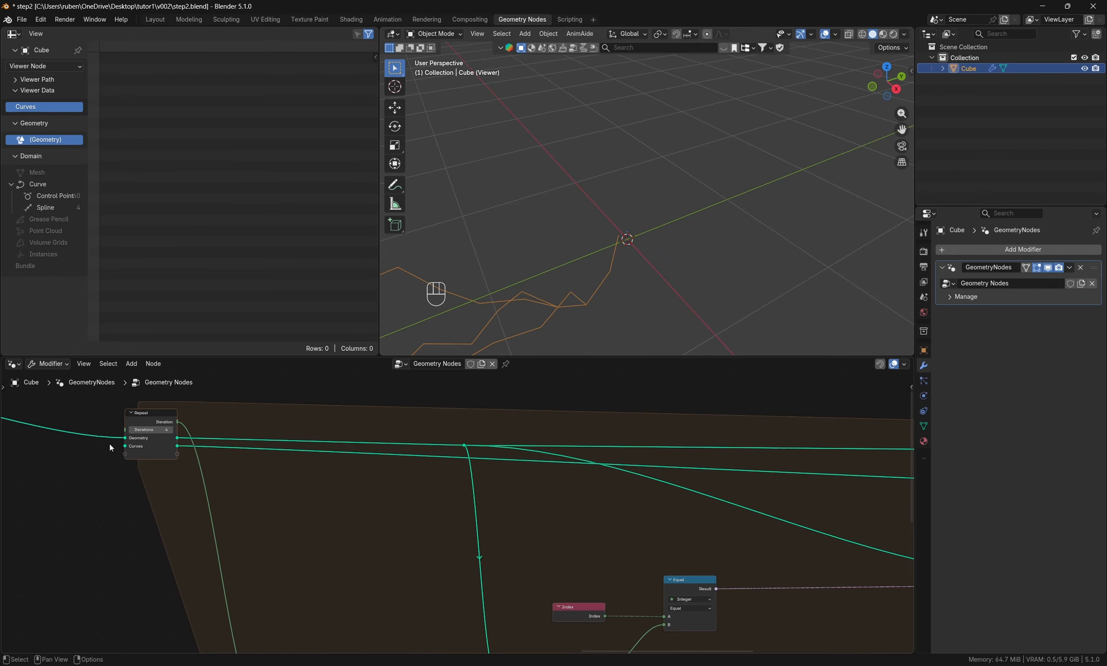
middle_drag(178, 475, 436, 497)
scroll(436, 497, down, 2)
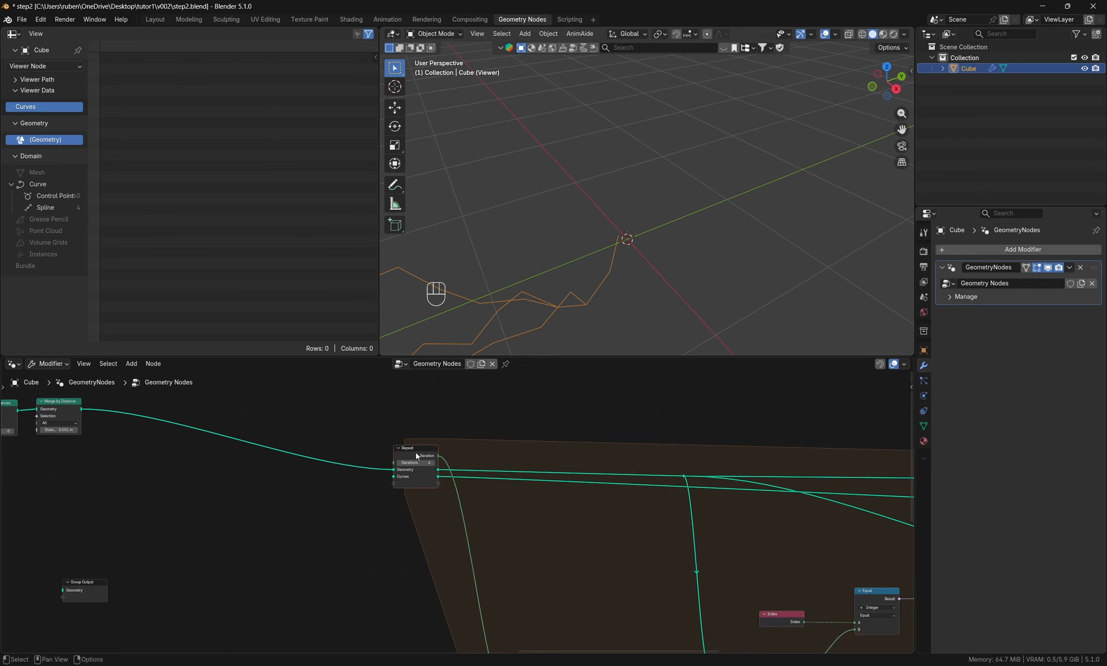
drag(416, 452, 419, 424)
- Move the Repeat output node slightly up in line with the zone's Geometry link
scroll(307, 480, down, 5)
middle_drag(717, 518, 393, 517)
middle_drag(650, 542, 455, 527)
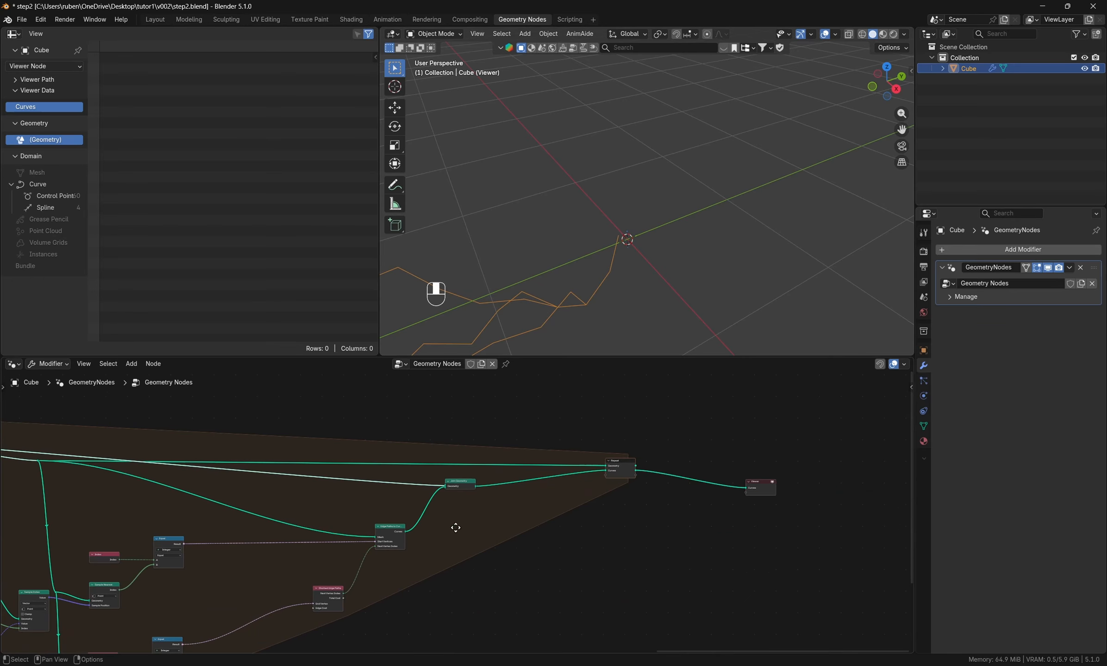
mouse_move(636, 466)
mouse_down()
mouse_move(643, 441)
mouse_move(625, 451)
mouse_up()
key(Escape)
scroll(512, 520, down, 1)
middle_drag(479, 541, 601, 508)
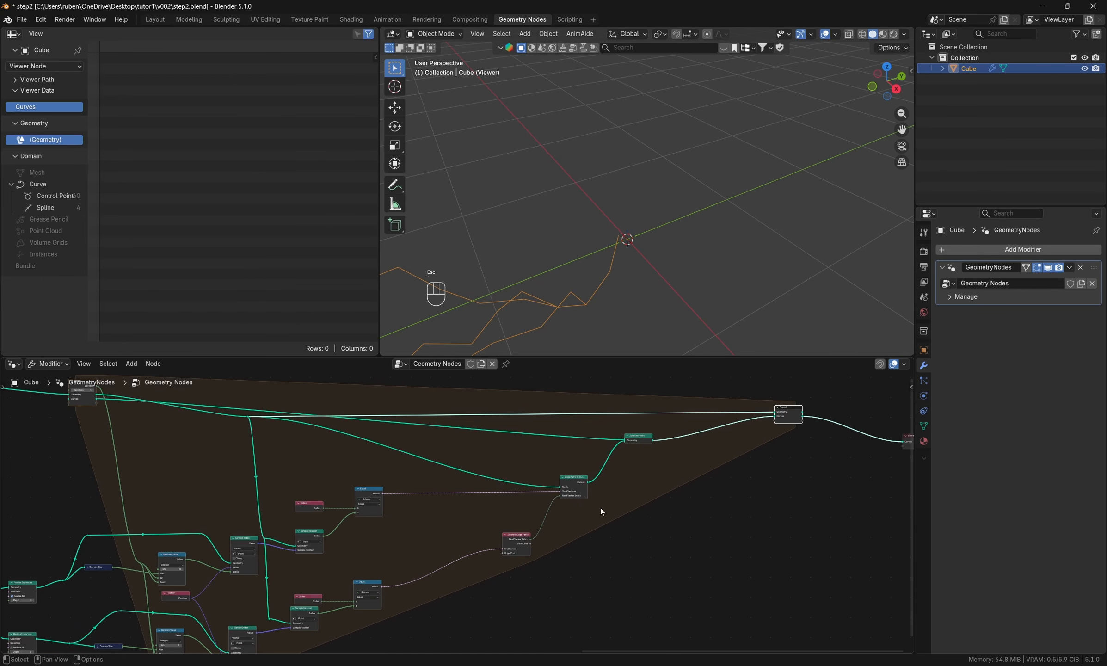
- Reposition the Edge Paths to Curves and Shortest Edge Paths nodes lower to tidy the path section
drag(580, 487, 573, 504)
drag(518, 537, 458, 570)
mouse_move(573, 507)
mouse_down()
mouse_move(560, 512)
mouse_move(574, 503)
mouse_up()
middle_drag(647, 509, 587, 496)
- Add a Curve to Mesh node beside Edge Paths to Curves and feed the path Curves into its Curve input
key(shift+a)
click(587, 425)
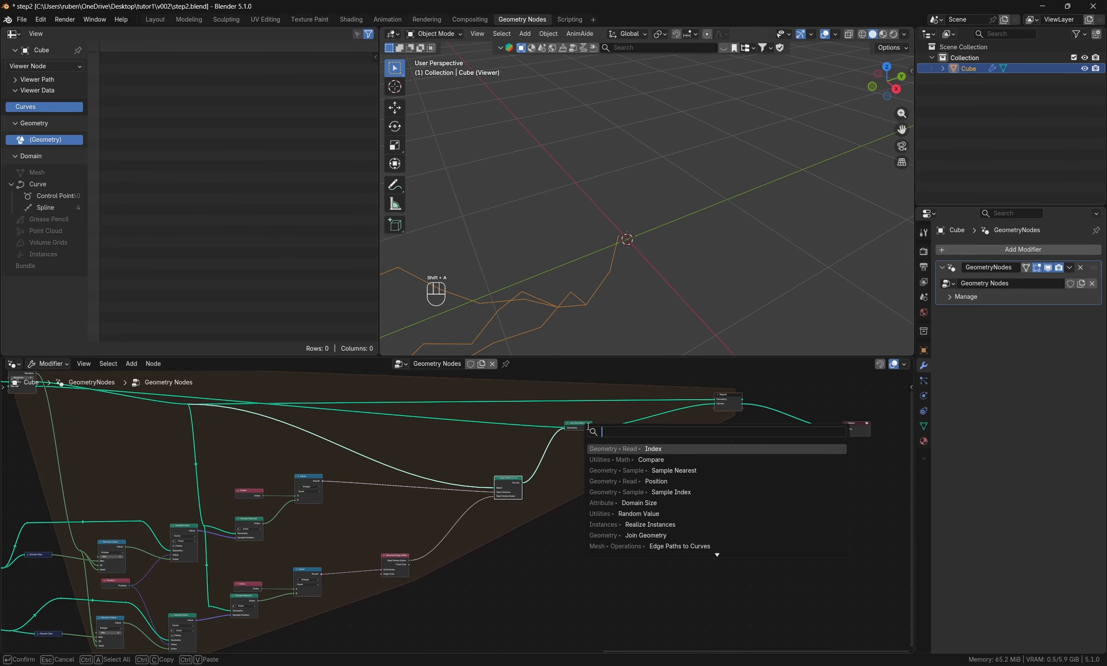
text(mesh)
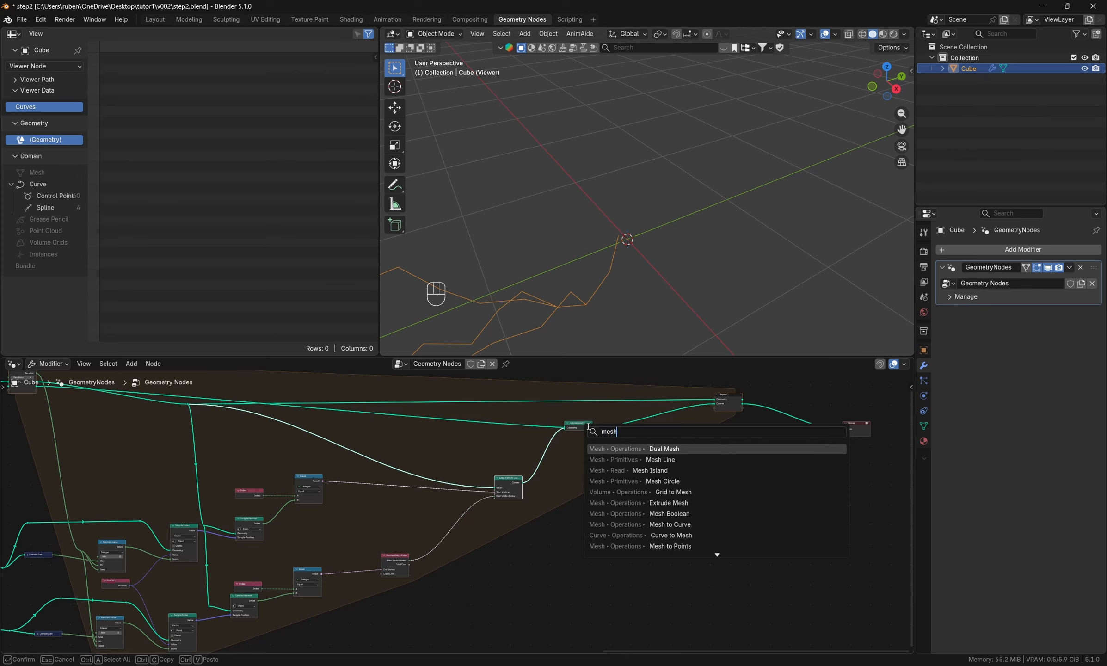
key(BackSpace)
key(BackSpace)
key(BackSpace)
text(curve)
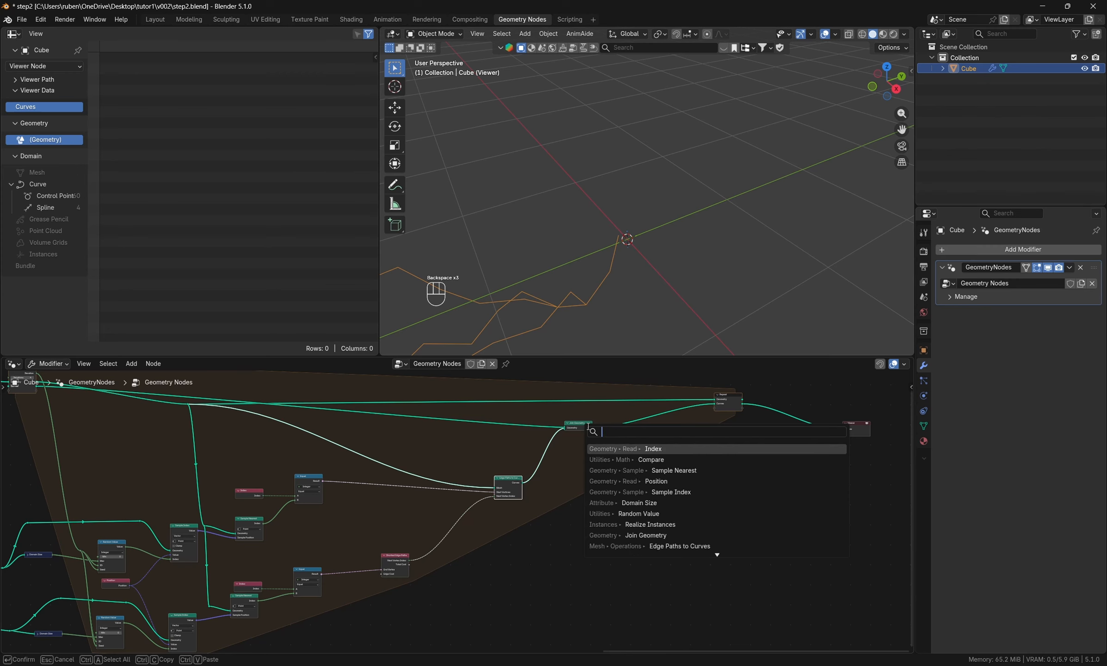
text(to)
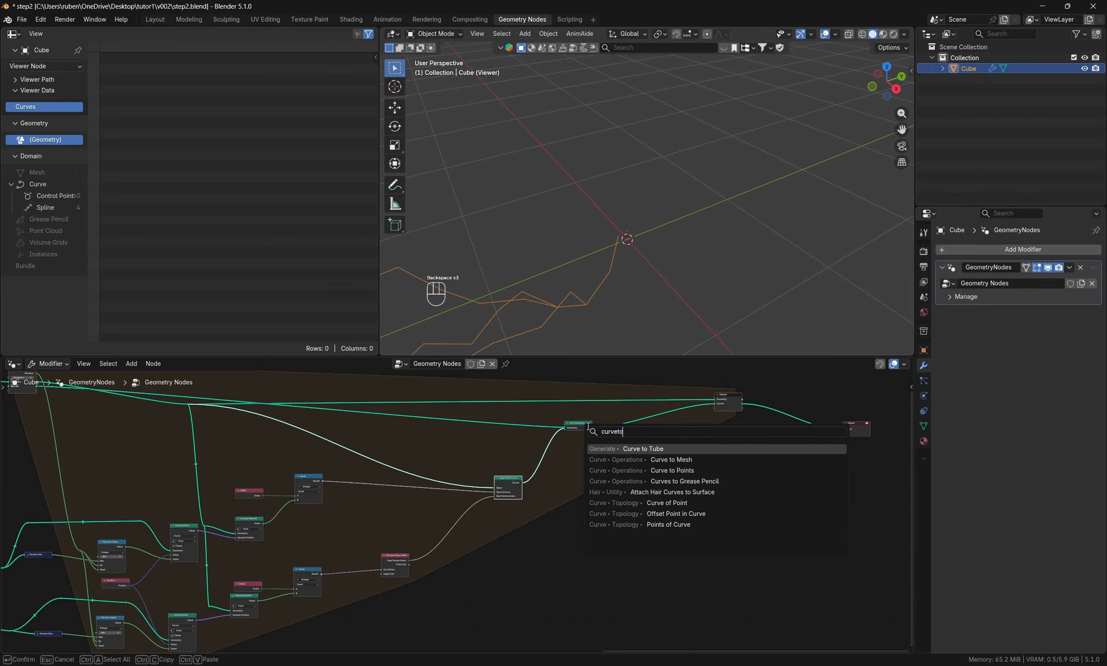
key(Down)
key(Return)
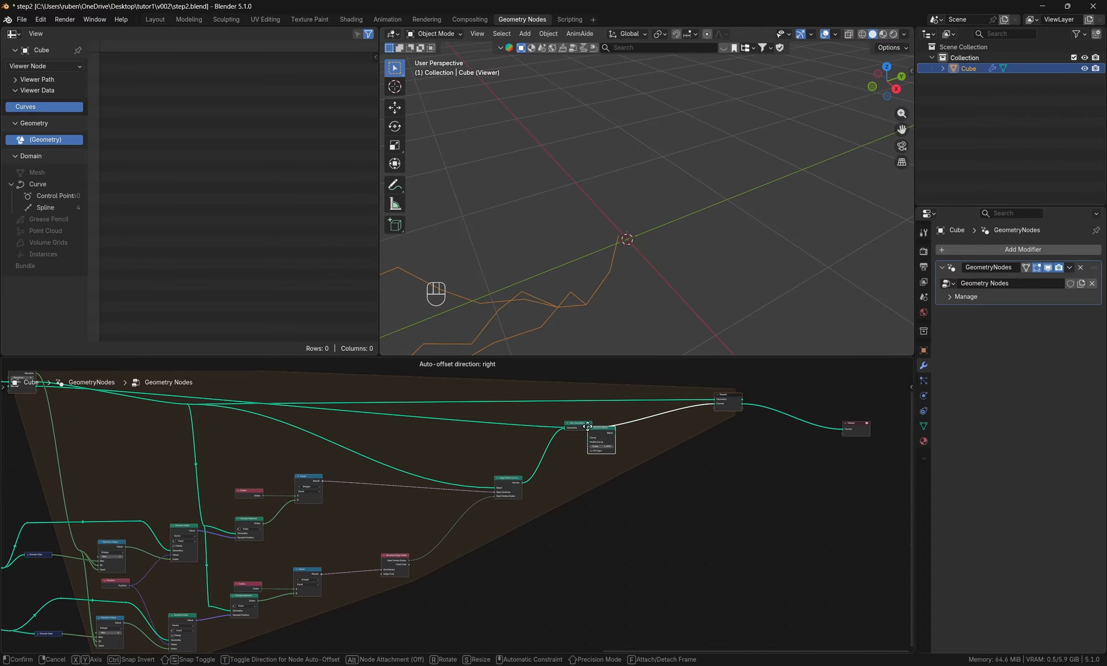
click(572, 475)
scroll(542, 485, up, 2)
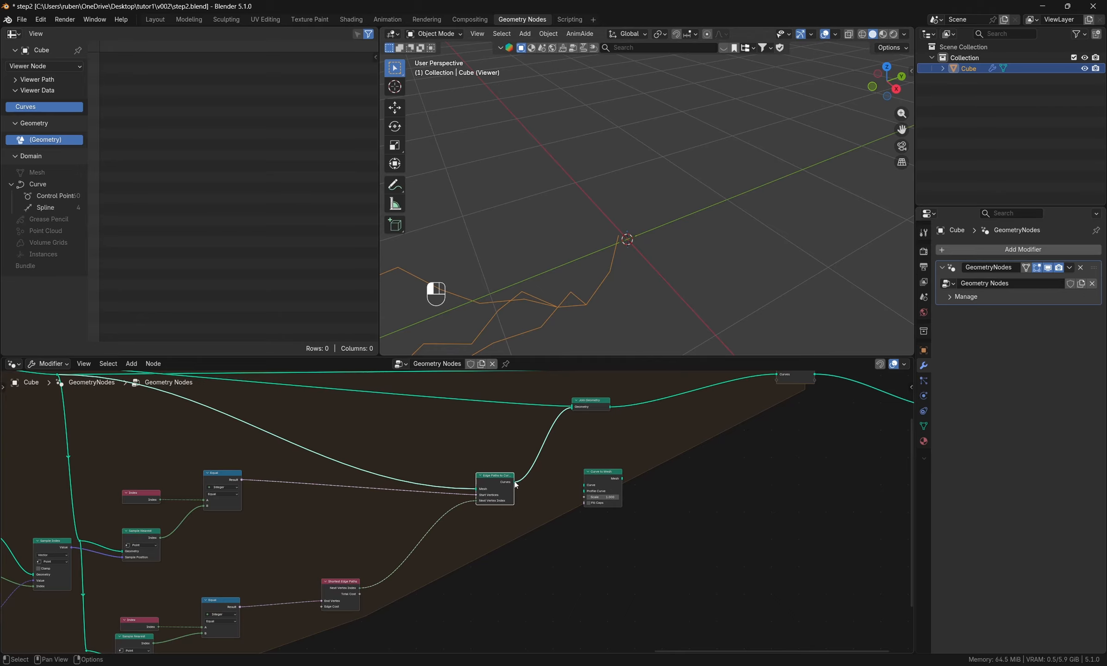
drag(515, 481, 584, 486)
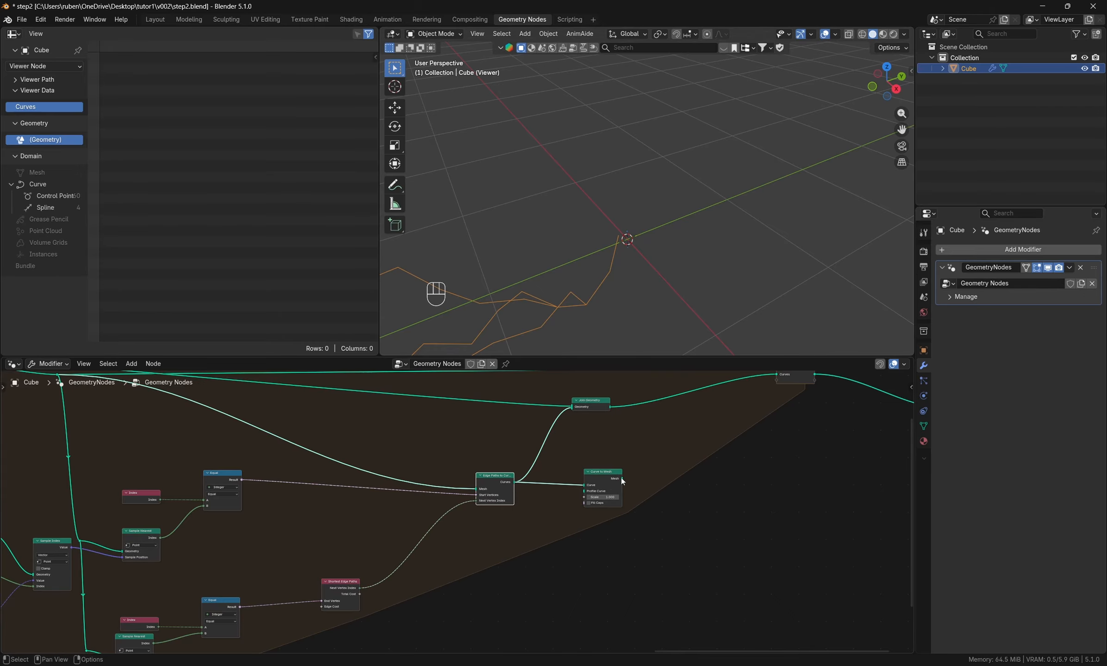
- Preview the Curve to Mesh output in the Viewer and move the Viewer node farther away to free up space
ctrl+shift+click(601, 478)
middle_drag(622, 259, 612, 265)
scroll(612, 265, down, 4)
middle_drag(697, 454, 590, 476)
drag(558, 475, 769, 484)
- Add a Geometry Proximity node between Curve to Mesh and the Viewer
key(shift+a)
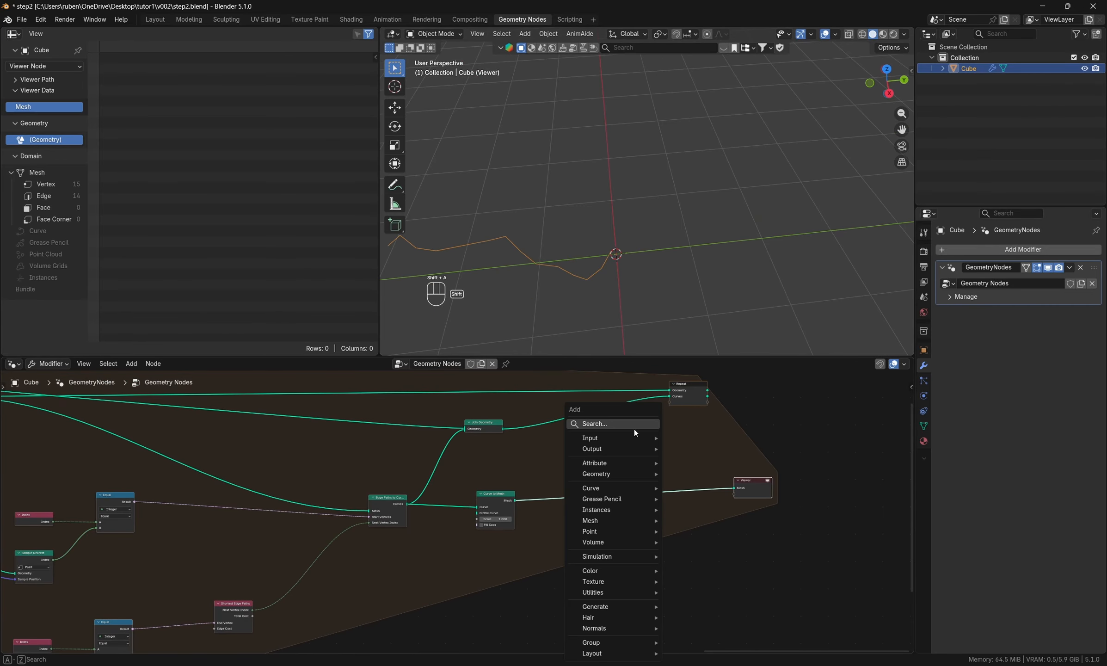
text(gep,e)
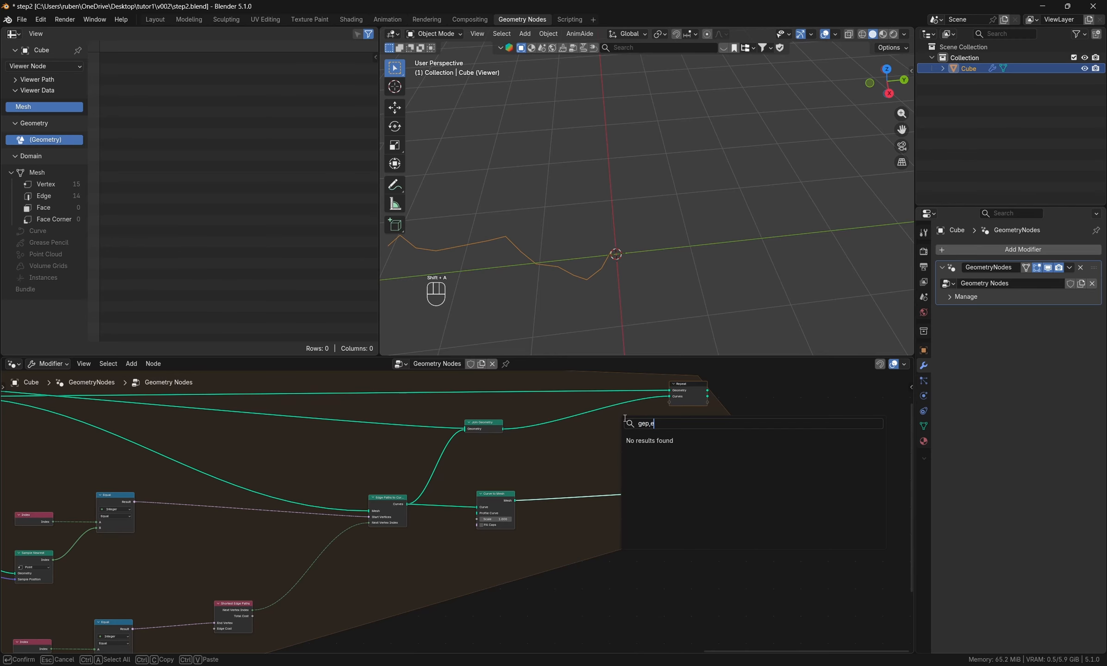
key(BackSpace)
key(BackSpace)
text(o)
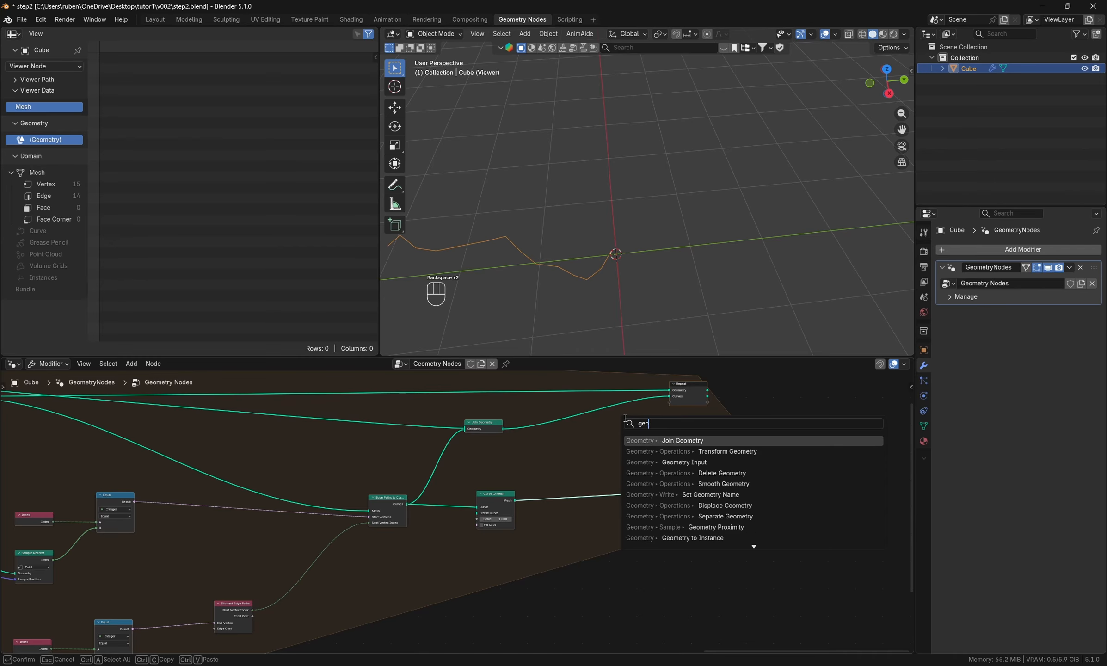
text(metryp)
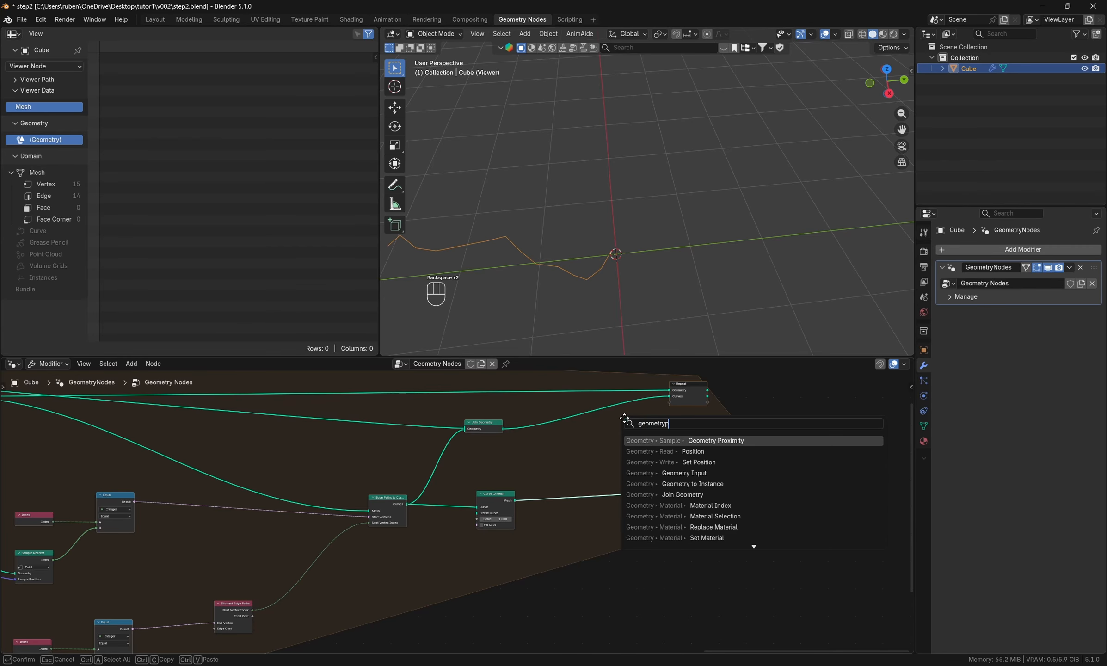
key(Return)
click(607, 432)
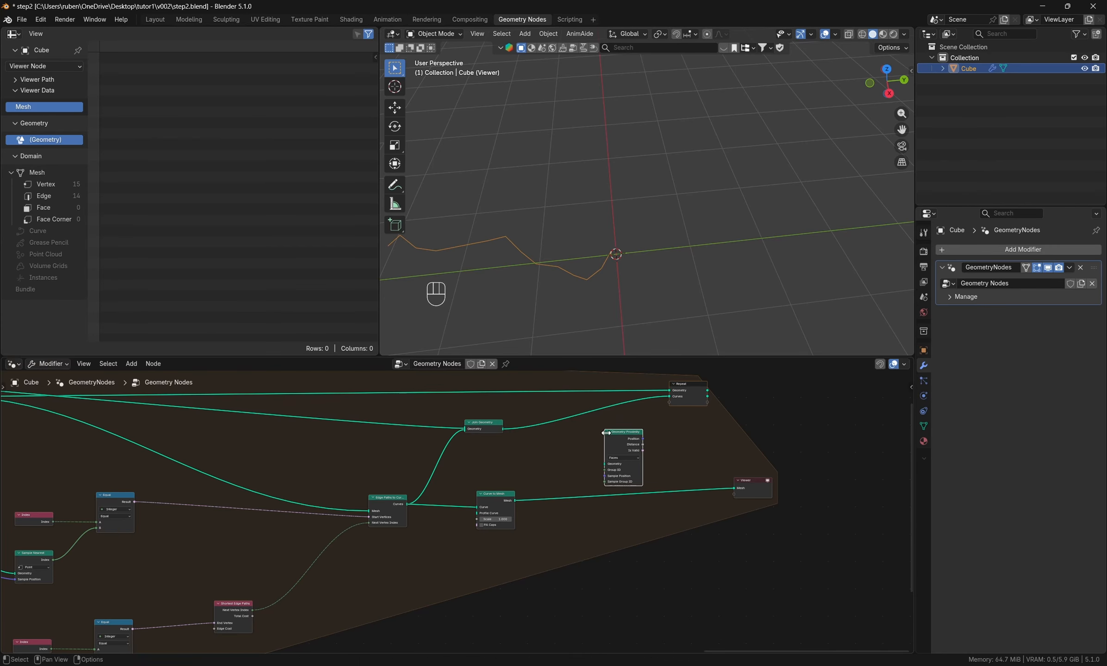
- Connect the Curve to Mesh output to Geometry Proximity's Geometry input and set its target to Points
scroll(662, 465, up, 2)
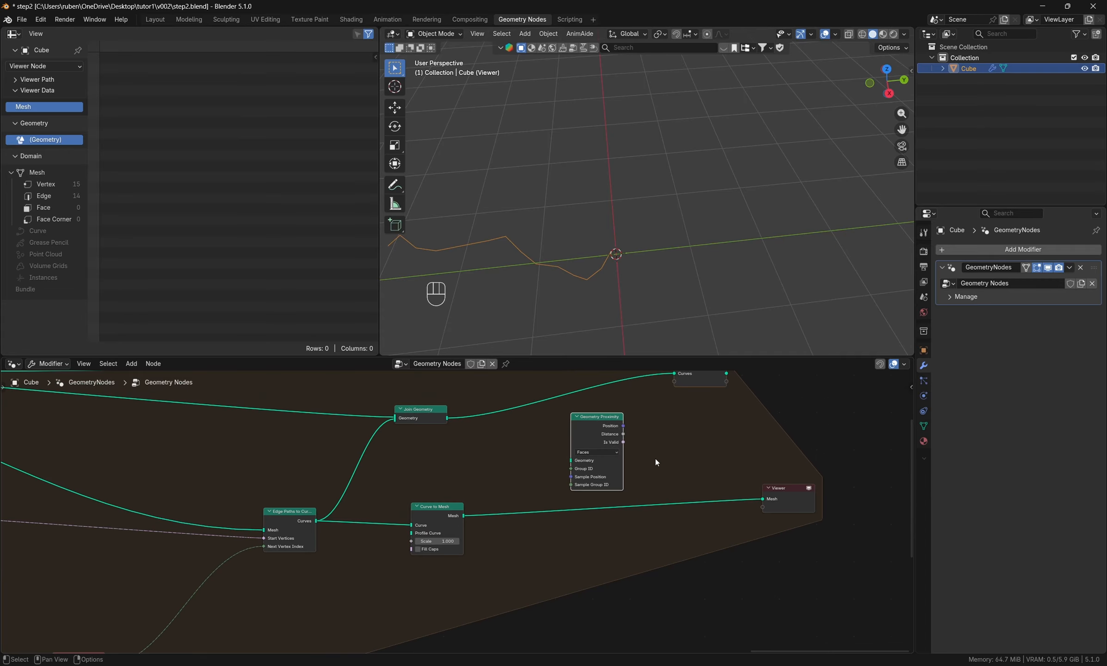
drag(464, 516, 571, 461)
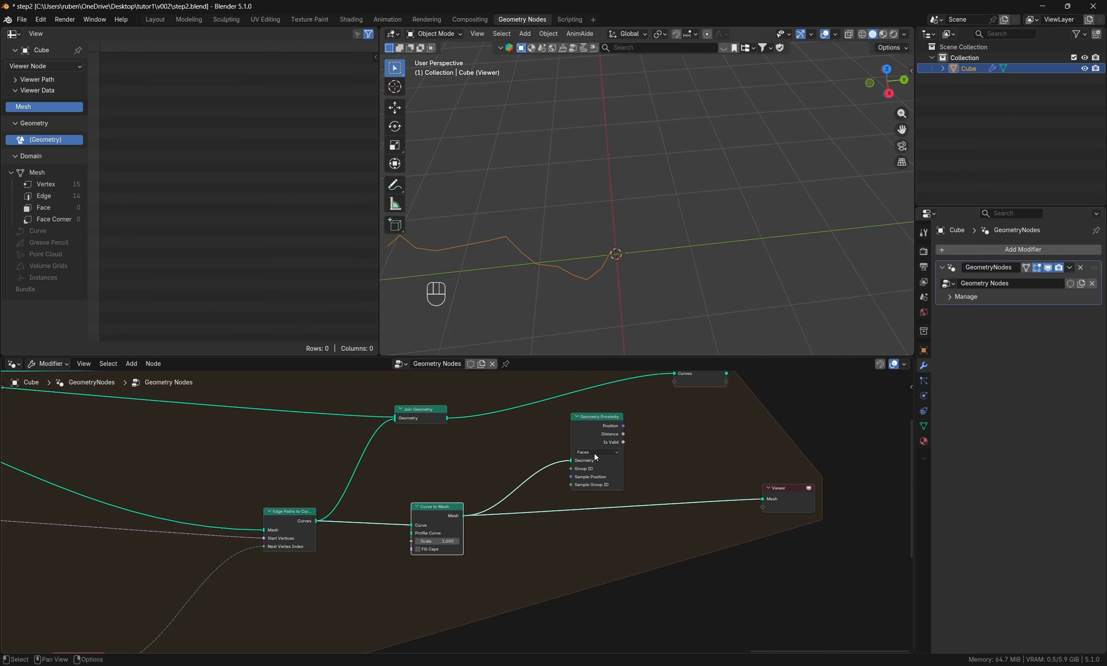
click(594, 452)
click(604, 471)
- Move the Repeat output node farther right and add a Delete Geometry node above the zone's Geometry link
scroll(448, 528, down, 2)
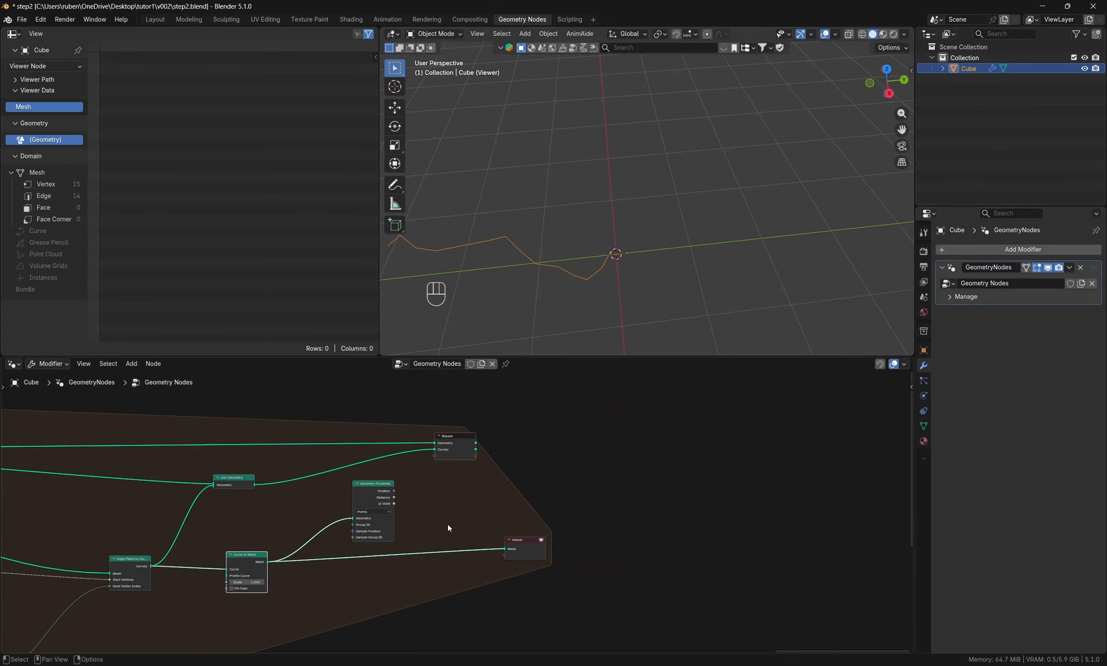
drag(462, 449, 779, 442)
key(shift+a)
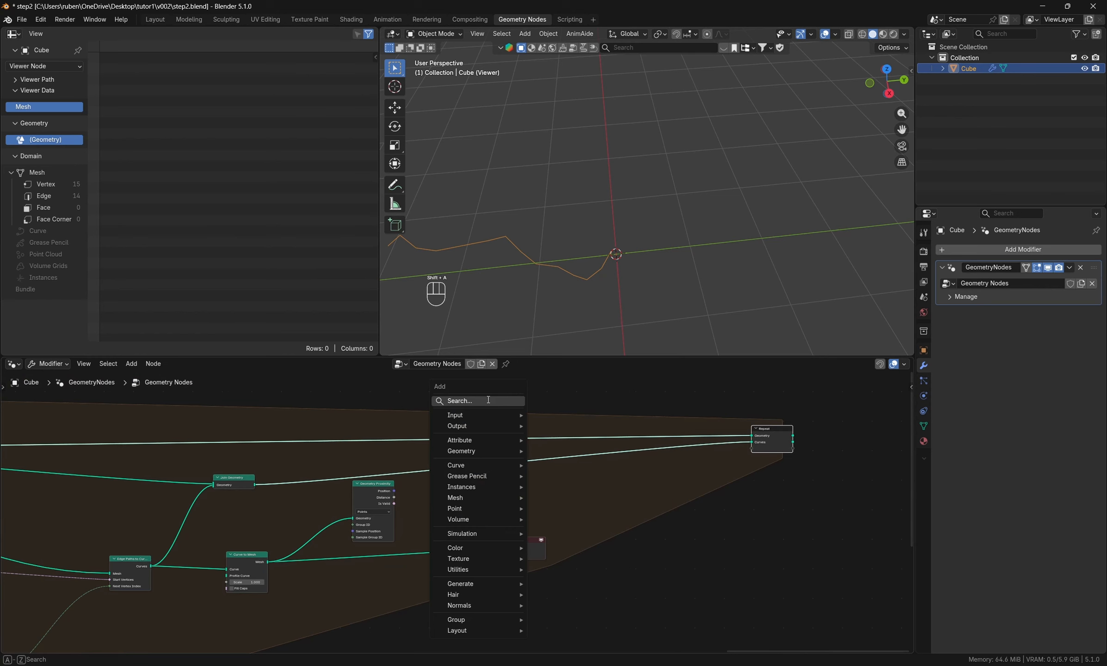
click(488, 399)
text(delete)
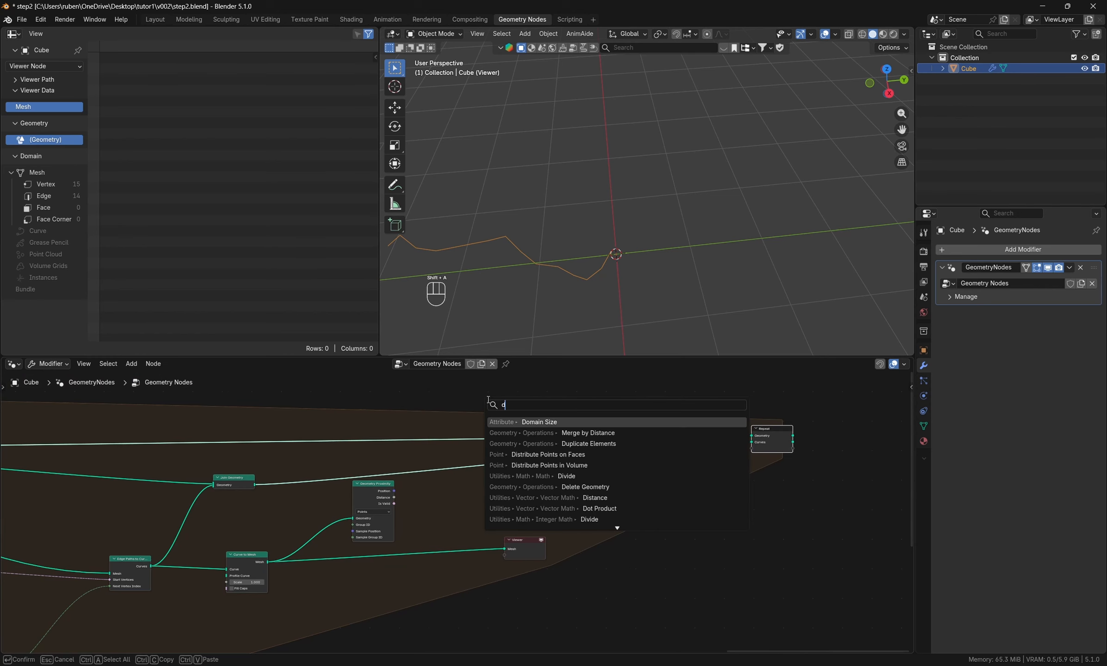
key(Return)
click(511, 388)
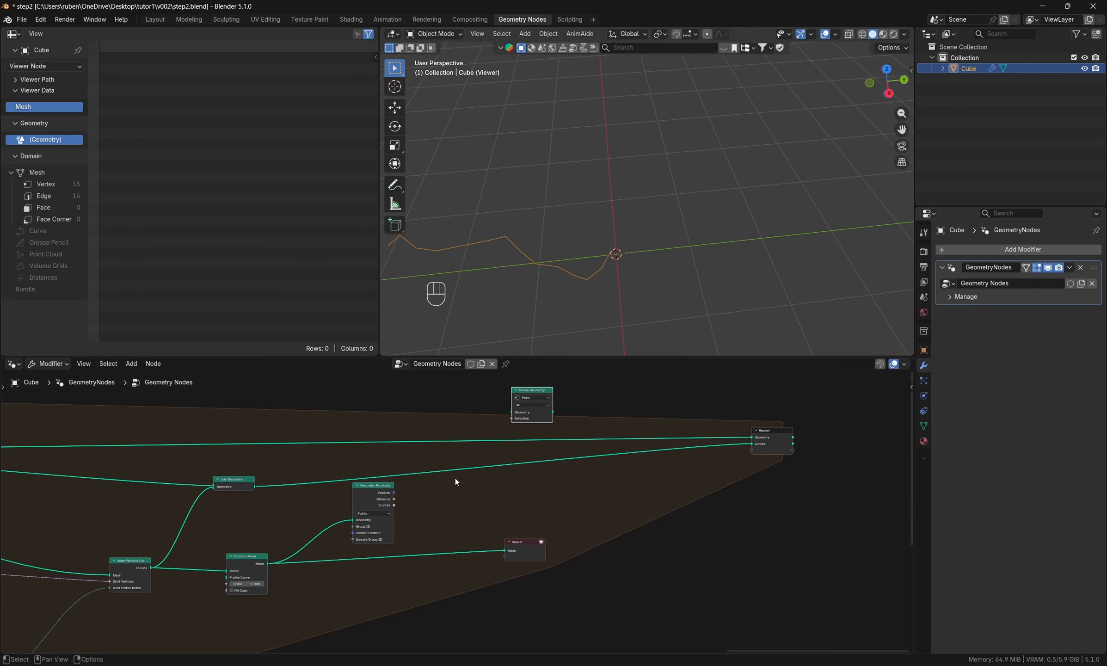
- Add a Greater Than compare node before Delete Geometry and connect Geometry Proximity's Distance to its A input
key(shift+a)
click(418, 419)
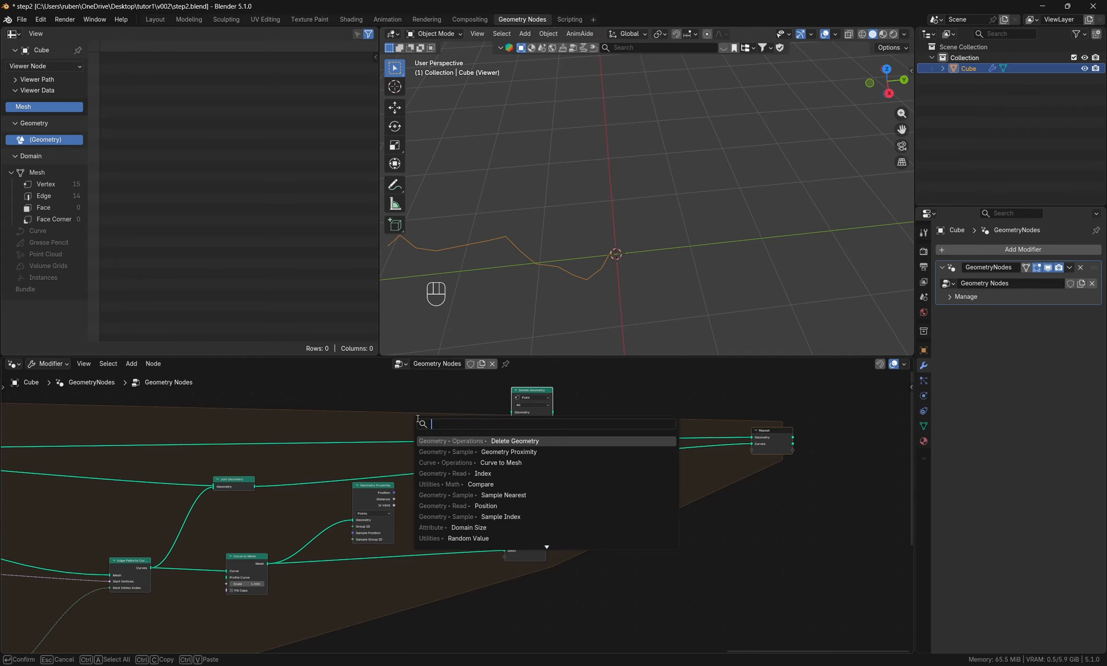
text(greater)
key(Return)
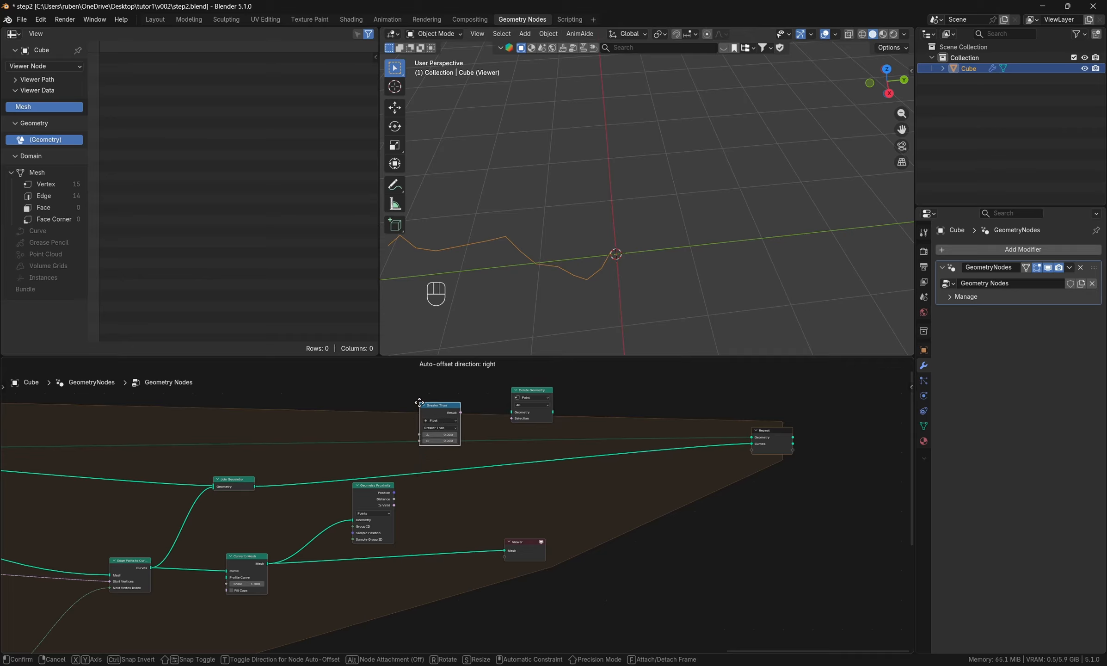
click(421, 398)
scroll(425, 490, up, 1)
drag(391, 500, 421, 425)
- Change the compare node's operation to Less Than and set its B value to 0.100
scroll(453, 423, up, 2)
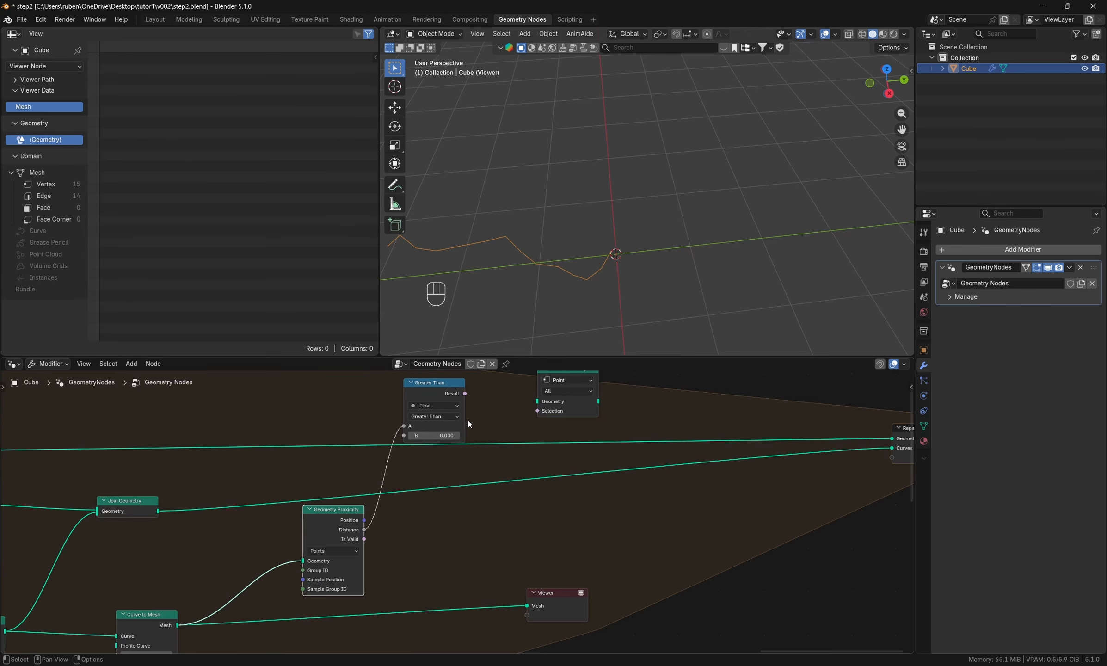
click(451, 417)
click(430, 422)
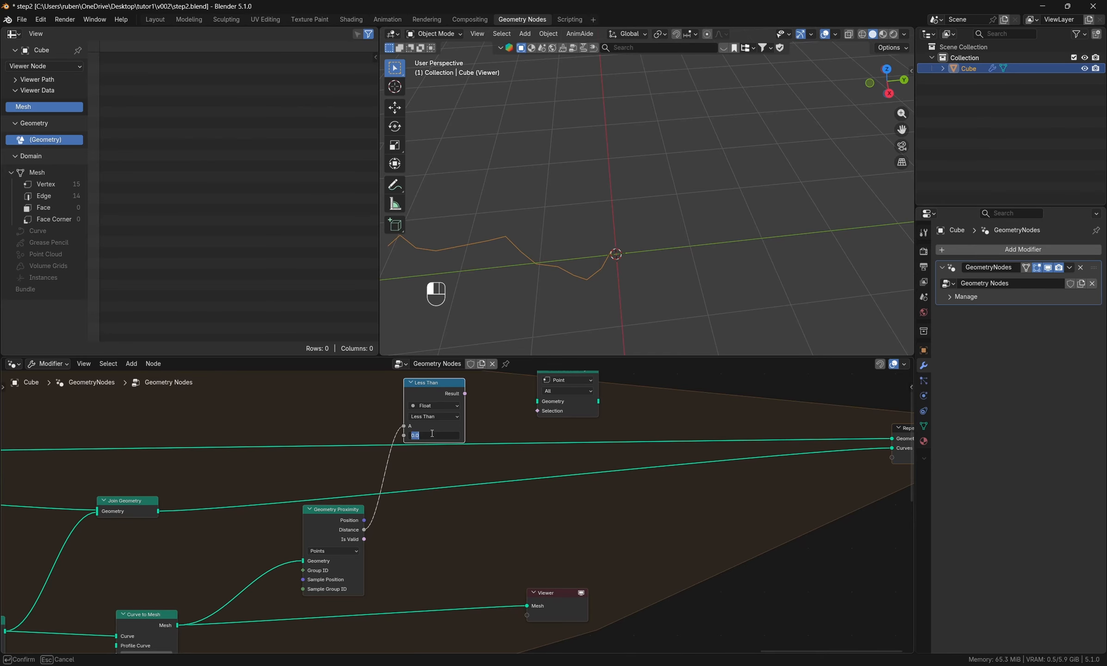
double_click(435, 435)
text(1)
key(Return)
- Use the Less Than result as Delete Geometry's Selection and route the zone's Geometry through Delete Geometry into the Repeat output
drag(466, 393, 537, 411)
scroll(636, 530, down, 3)
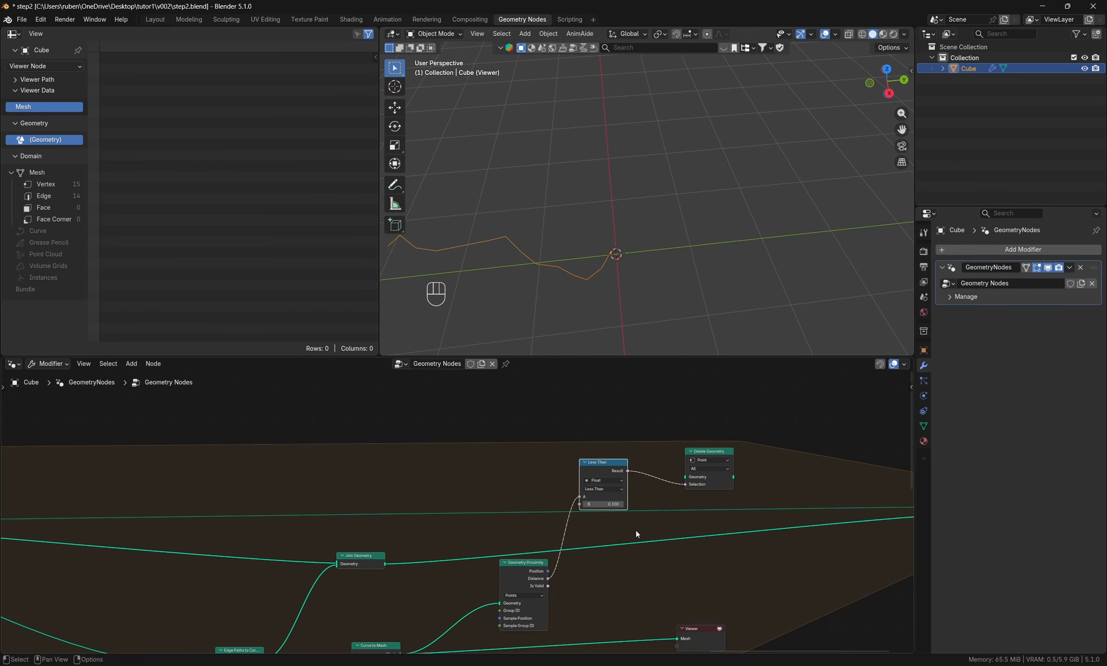
middle_drag(167, 526, 247, 515)
scroll(111, 532, down, 1)
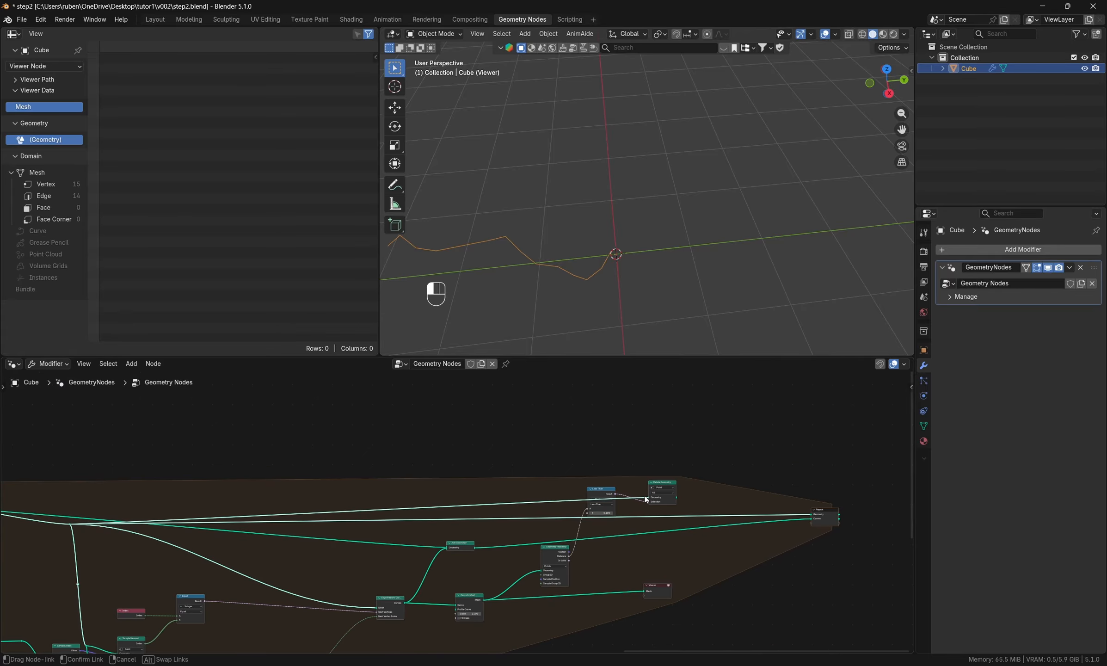
scroll(709, 502, up, 2)
scroll(709, 502, up, 1)
drag(656, 495, 874, 520)
scroll(437, 489, down, 2)
- Preview the Delete Geometry output in the Viewer and examine the plexus mesh up close
middle_drag(757, 551, 587, 500)
drag(468, 572, 605, 551)
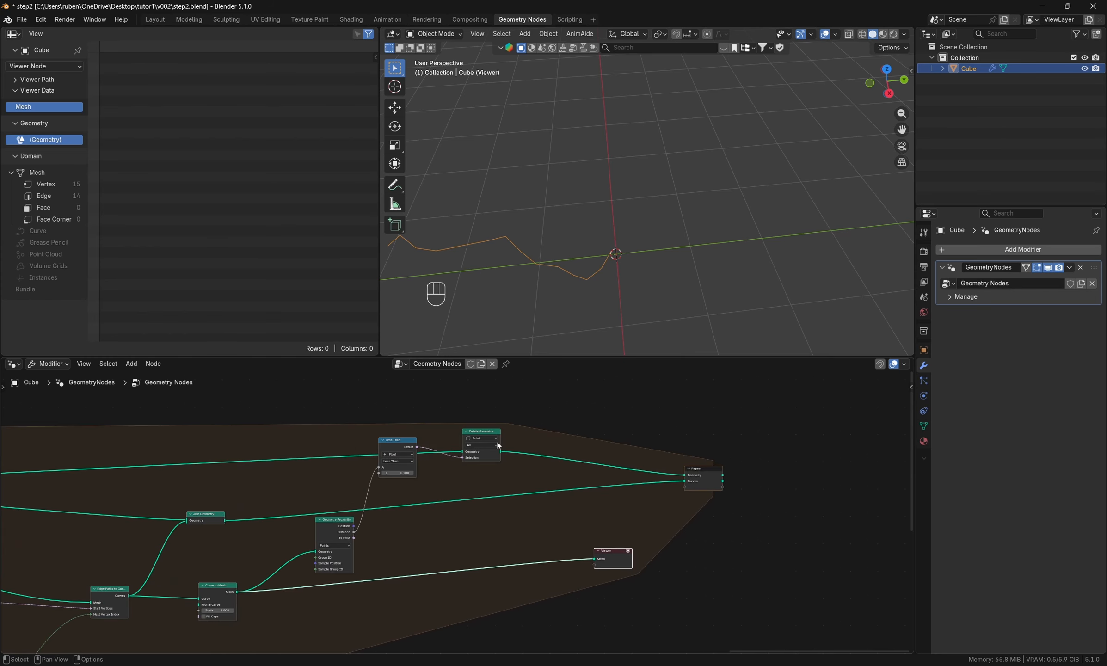
drag(501, 451, 601, 561)
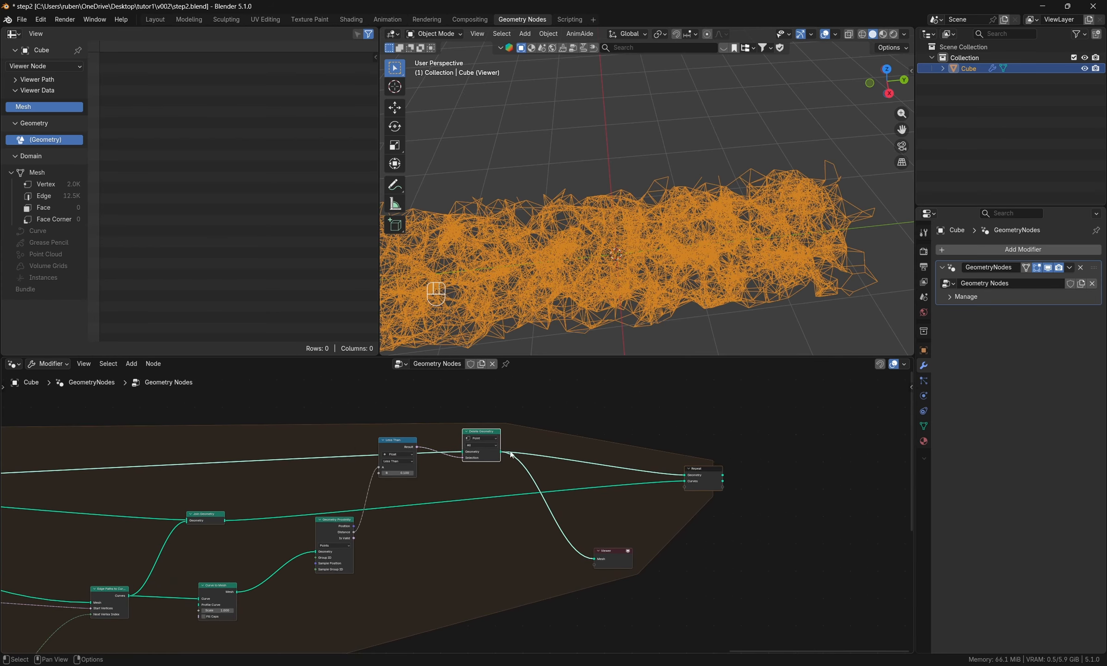
scroll(509, 452, up, 2)
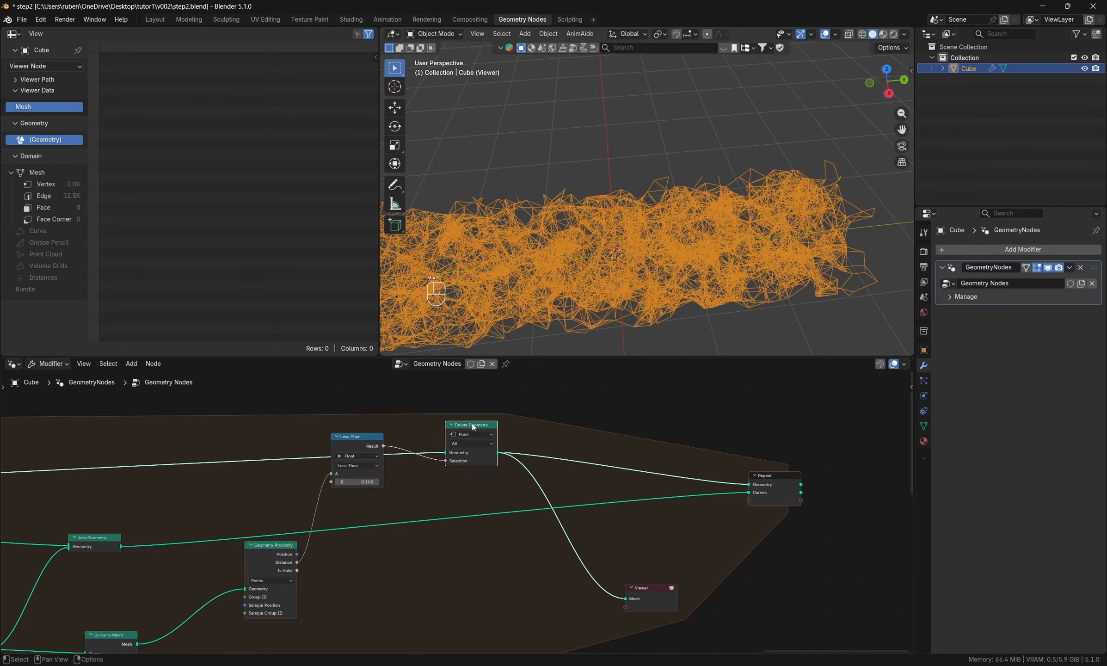
scroll(506, 268, up, 3)
- Toggle muting on the Delete Geometry node to compare the mesh with and without the deleted path points
key(m)
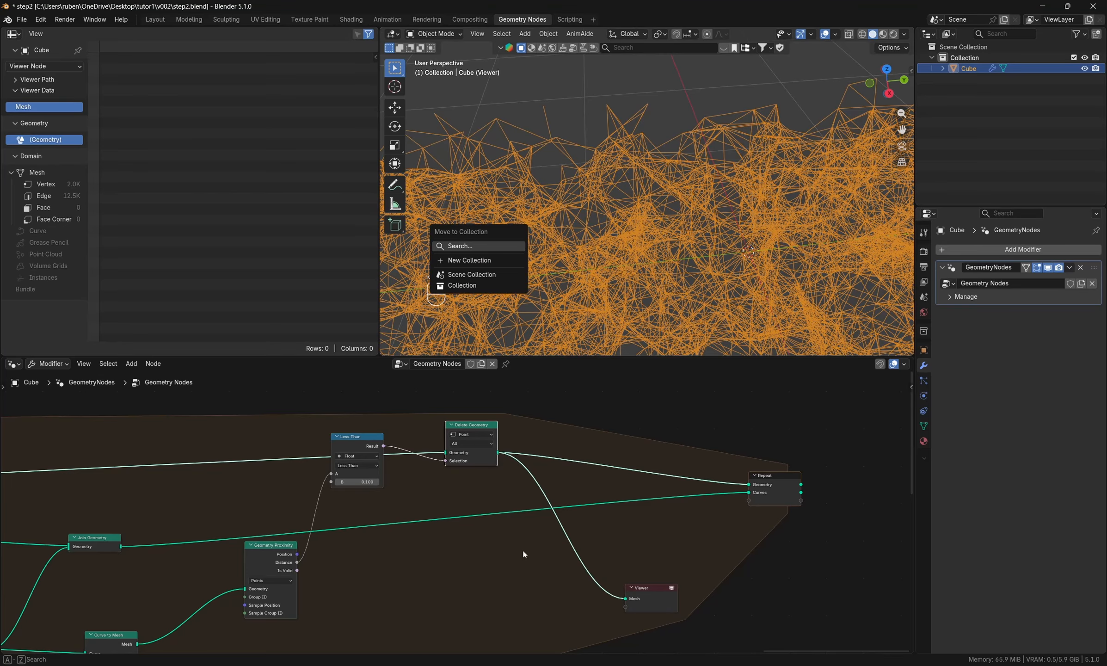
key(m)
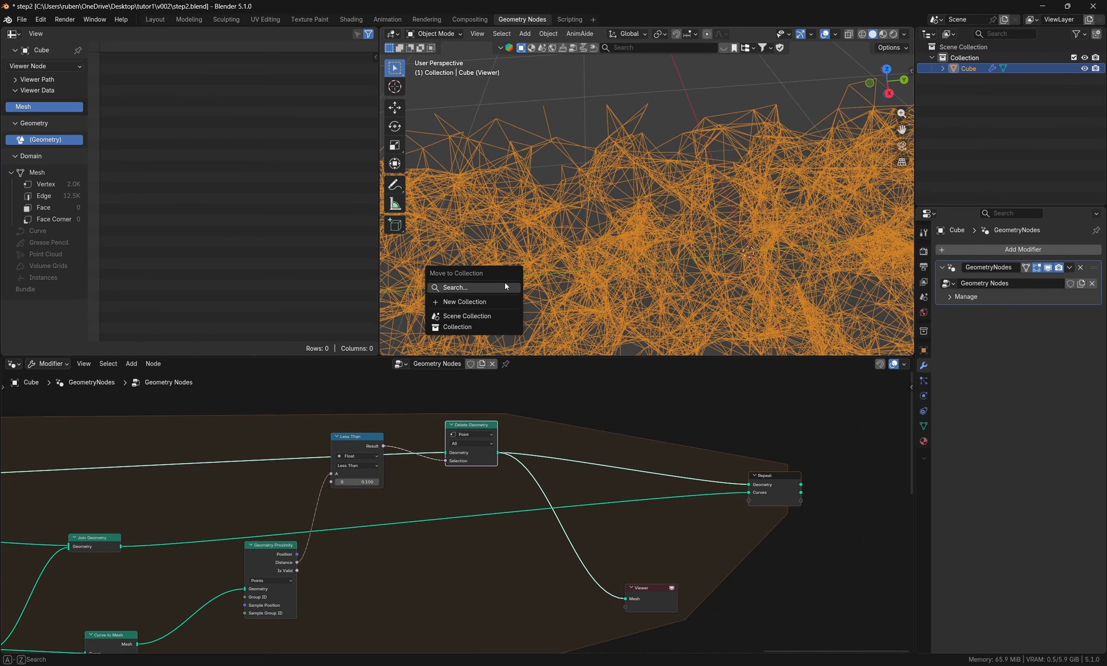
key(m)
key(m)
key(m)
key(m)
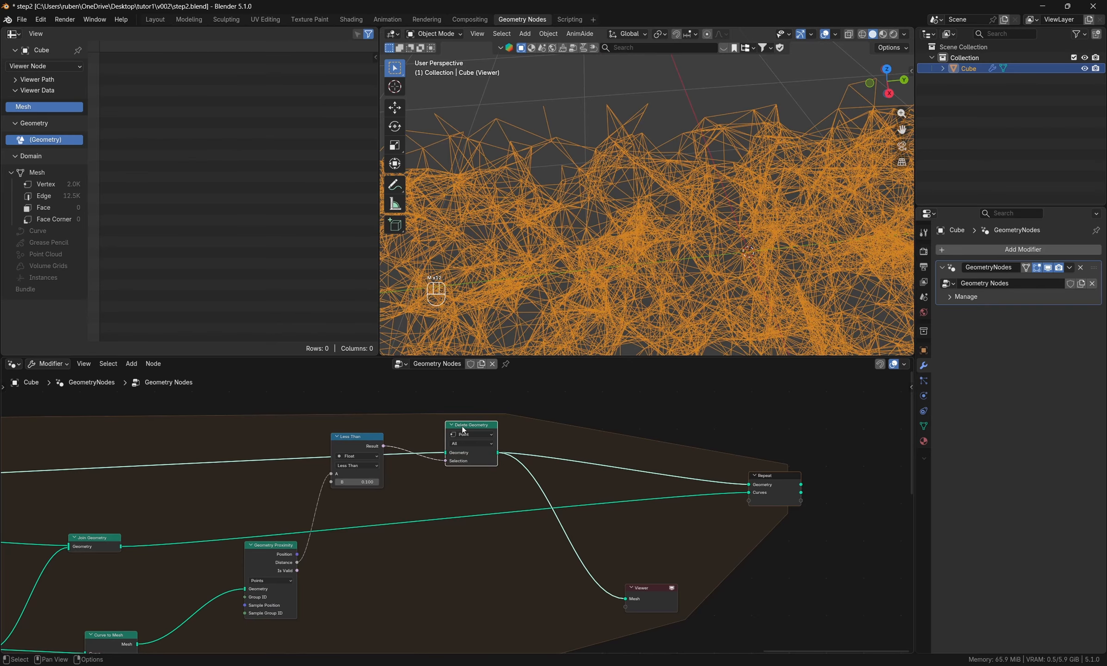
key(m)
key(m)
key(m)
key(m)
- Move the Viewer outside the Repeat zone, connect the zone's Curves output to it, and activate it to inspect the paths
middle_drag(742, 626, 521, 595)
drag(452, 576, 806, 492)
drag(580, 468, 759, 483)
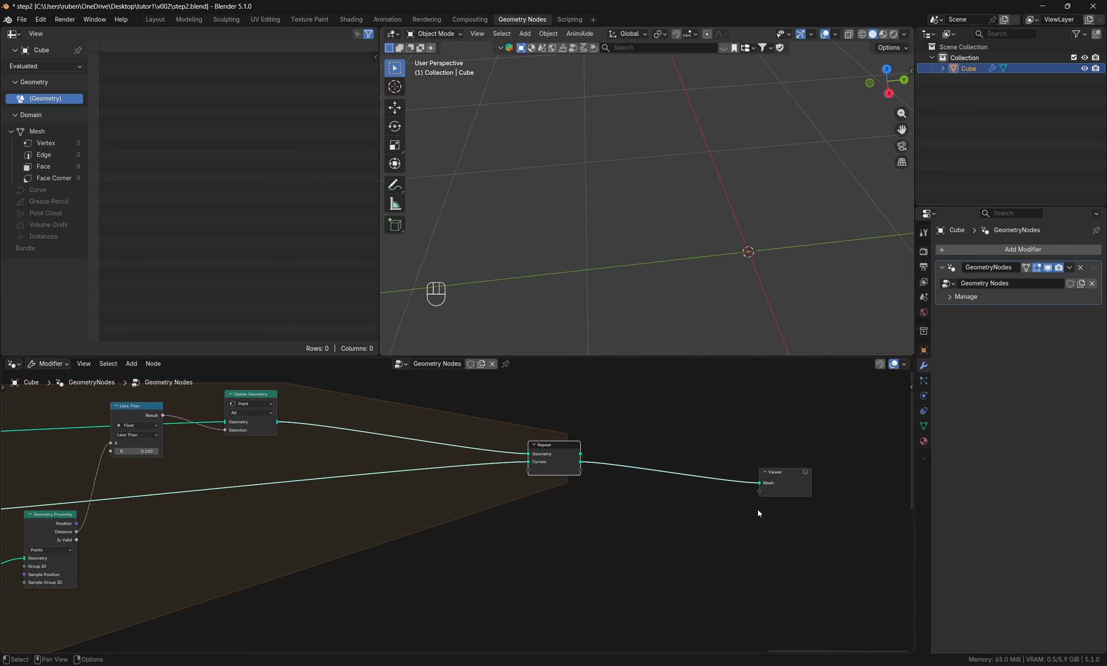
click(806, 473)
middle_drag(771, 314, 573, 267)
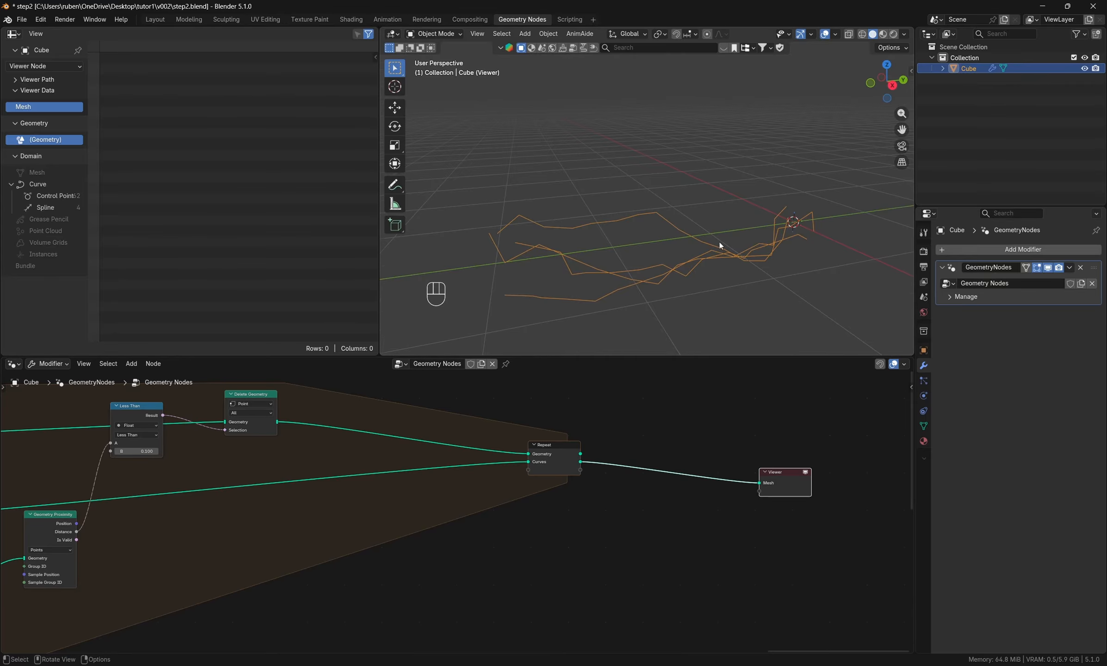
middle_drag(720, 245, 592, 325)
- Set the Density to 50 on the Distribute Points in Volume node that follows Mesh to Volume
middle_drag(443, 491, 746, 492)
scroll(746, 492, down, 10)
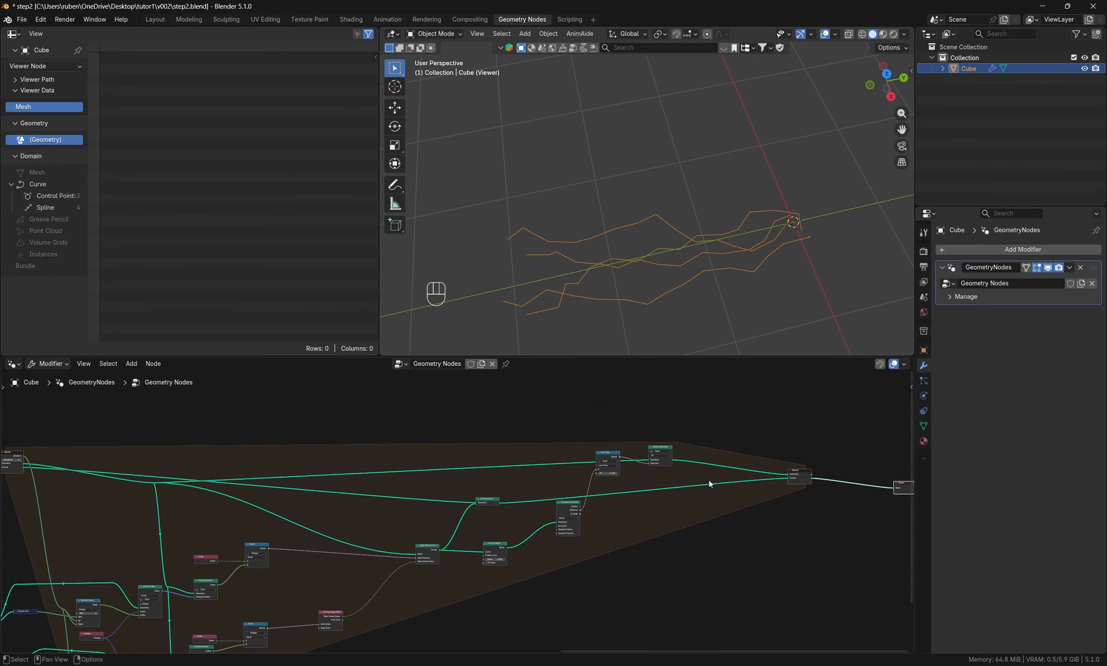
middle_drag(233, 491, 677, 479)
scroll(677, 479, down, 5)
middle_drag(304, 519, 716, 530)
scroll(208, 481, up, 13)
middle_drag(180, 513, 470, 570)
scroll(444, 555, up, 5)
middle_drag(442, 523, 462, 610)
scroll(459, 524, up, 2)
click(463, 523)
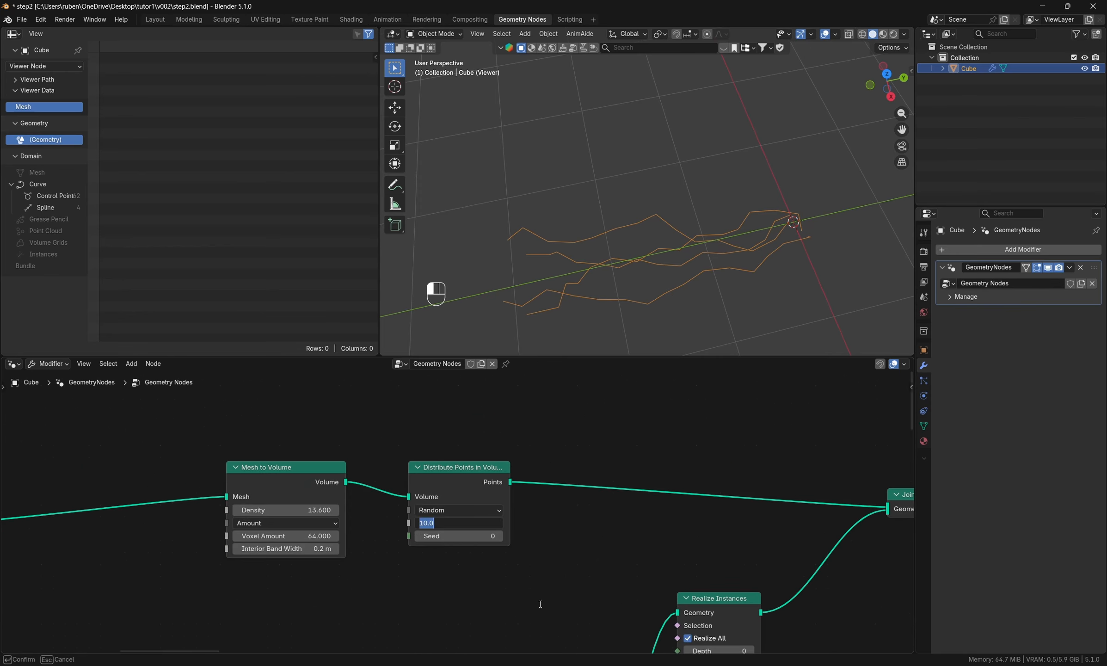
text(50)
key(Return)
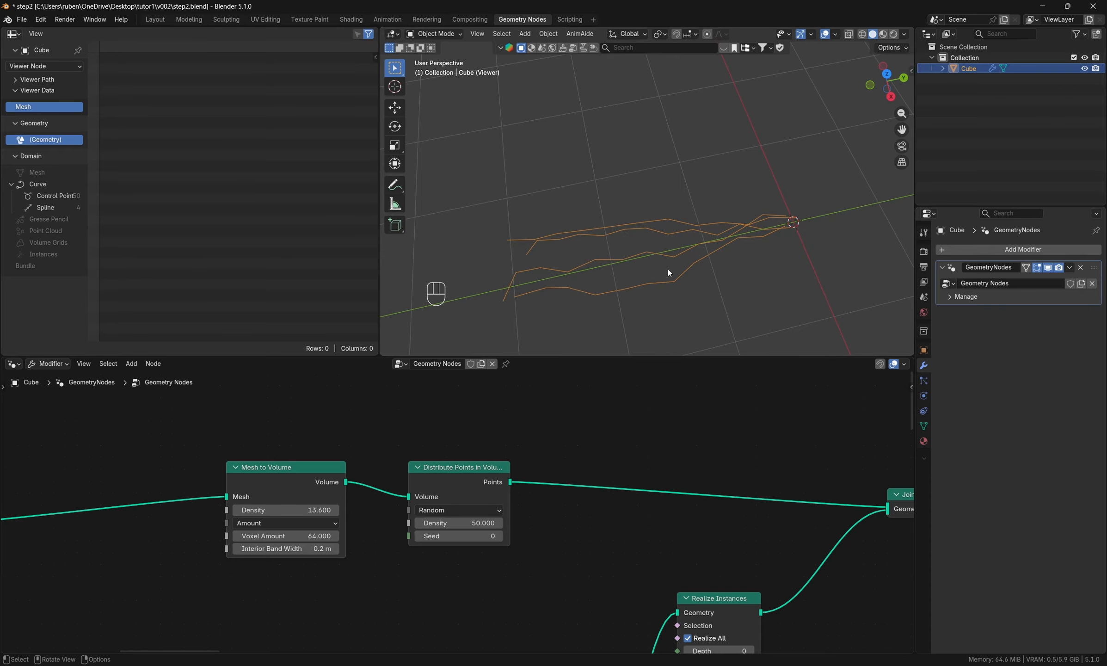
- Insert a Set Spline Type node between the edge paths curve node and Join Geometry inside the Repeat zone
middle_drag(668, 269, 597, 314)
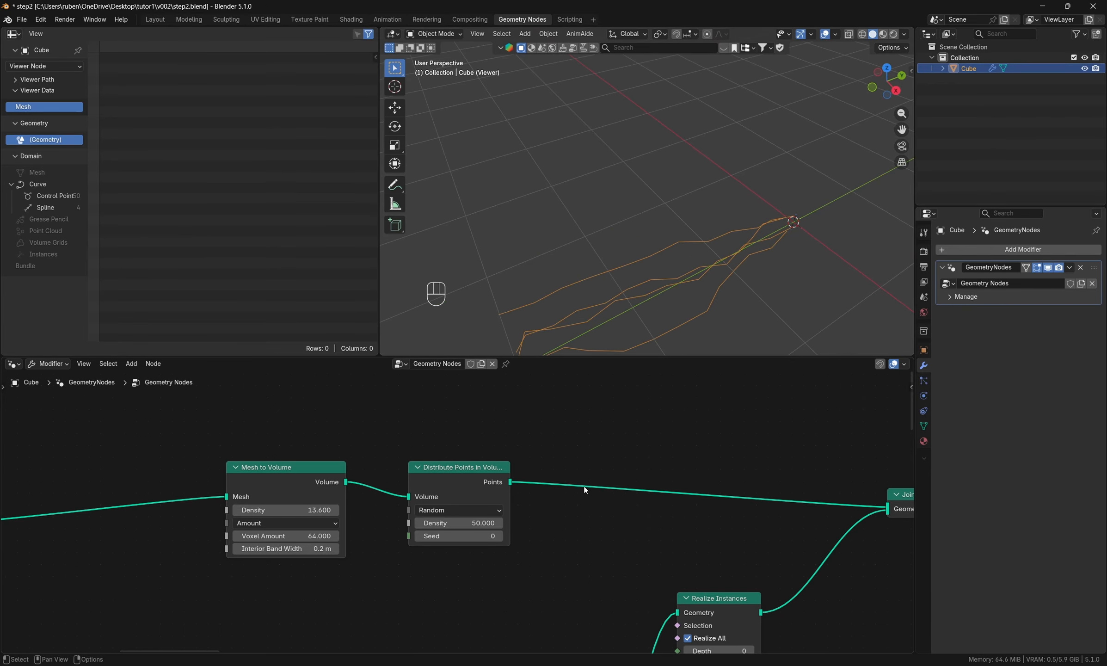
scroll(585, 491, down, 8)
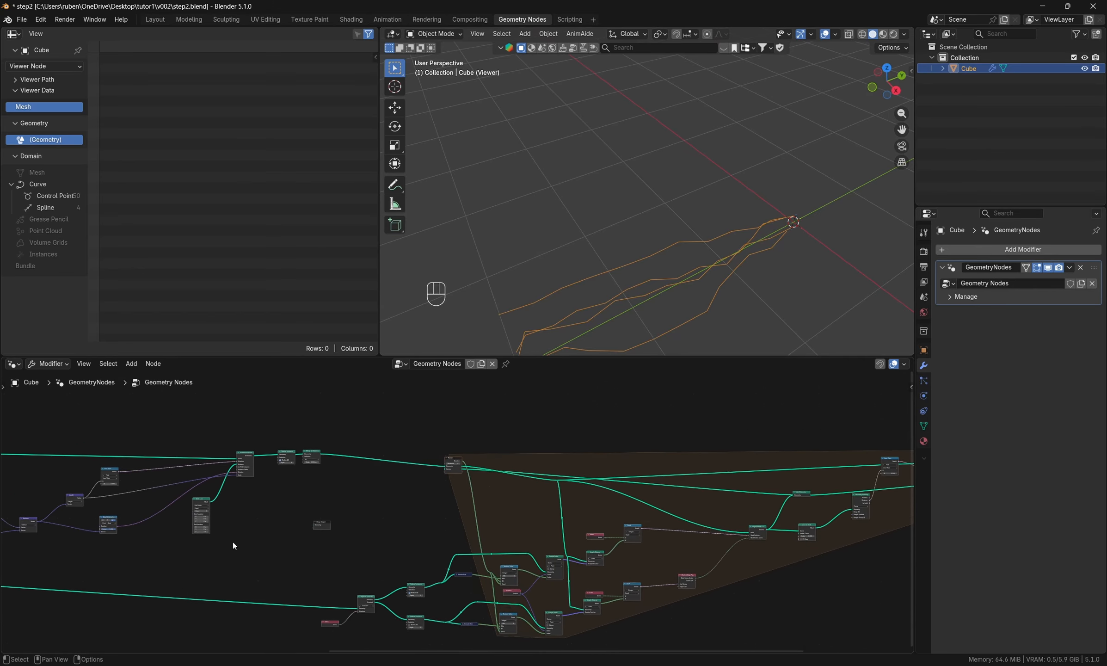
middle_drag(732, 537, 296, 542)
scroll(511, 518, up, 9)
middle_drag(401, 553, 551, 574)
middle_drag(425, 601, 612, 547)
scroll(629, 548, up, 2)
key(shift+a)
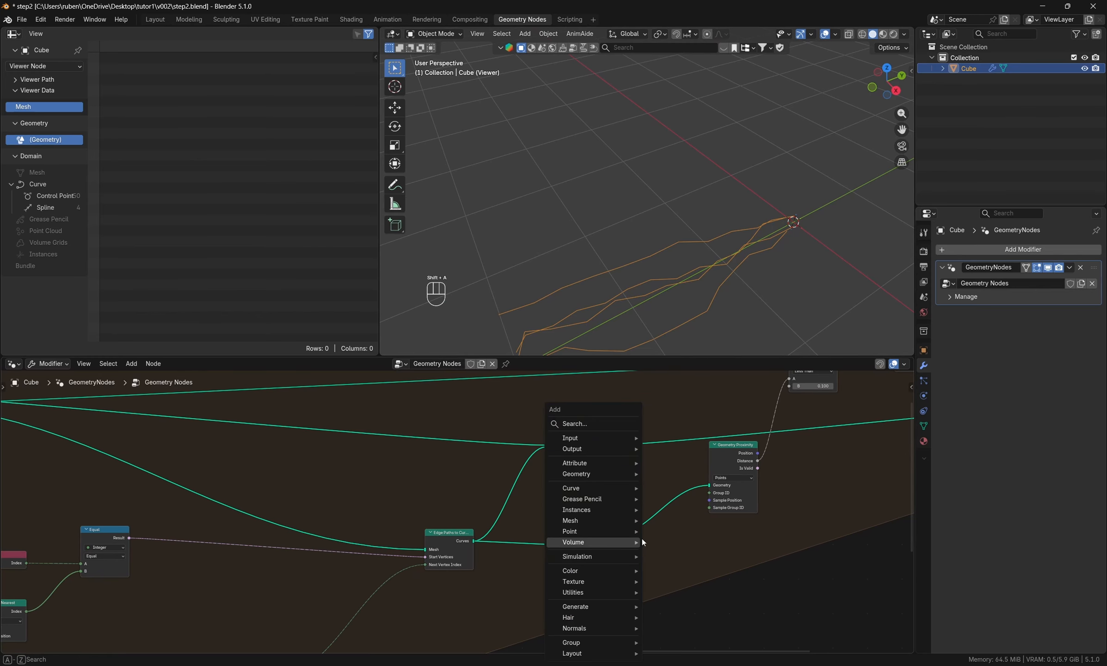
click(583, 422)
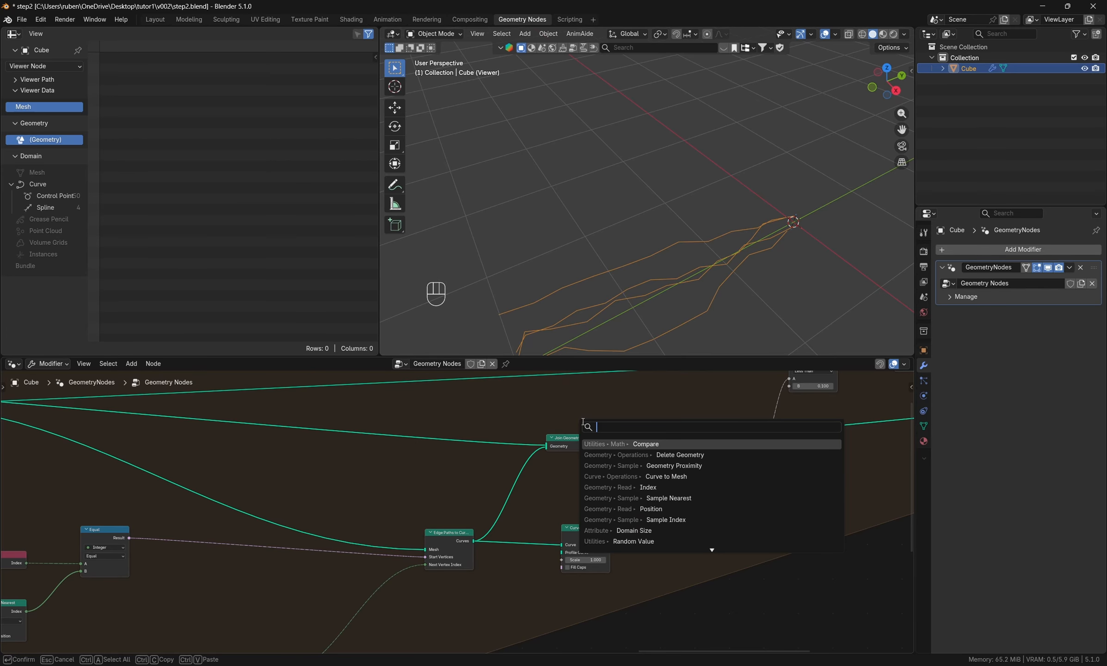
text(set spl)
key(Return)
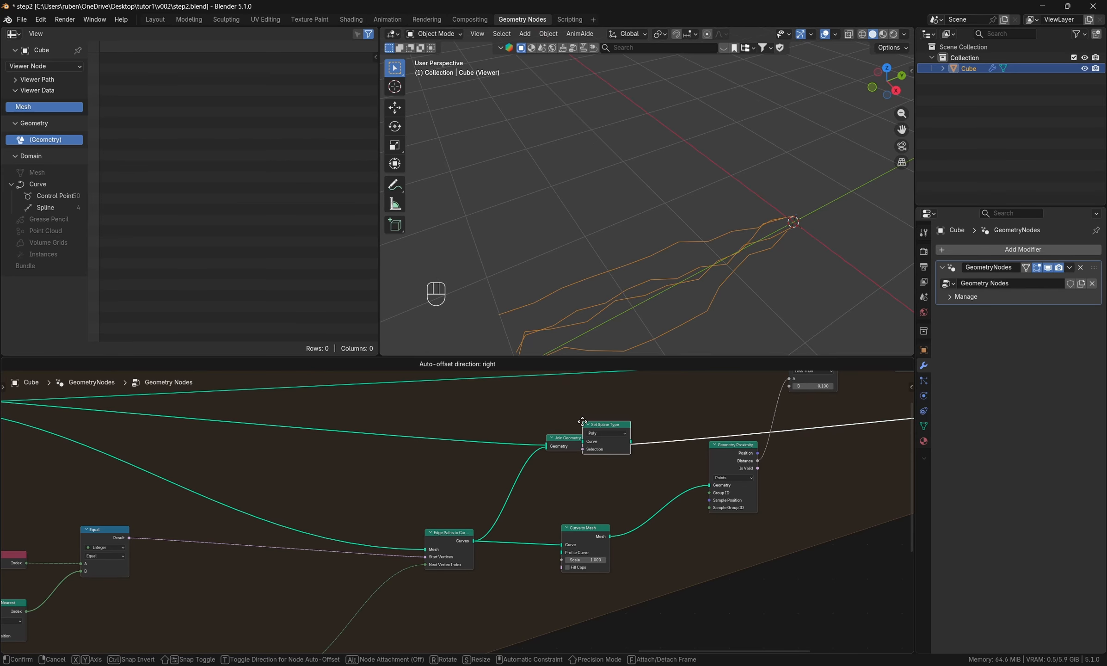
click(502, 484)
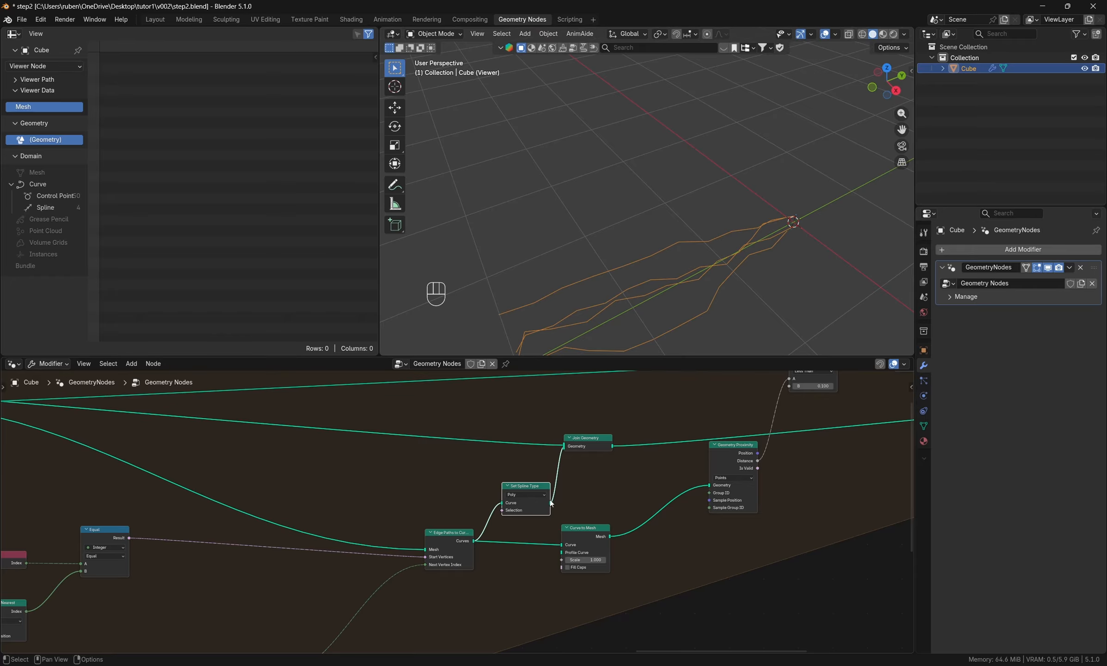
- Set the spline type to NURBS and feed the Set Spline Type output into Curve to Mesh as well
click(532, 495)
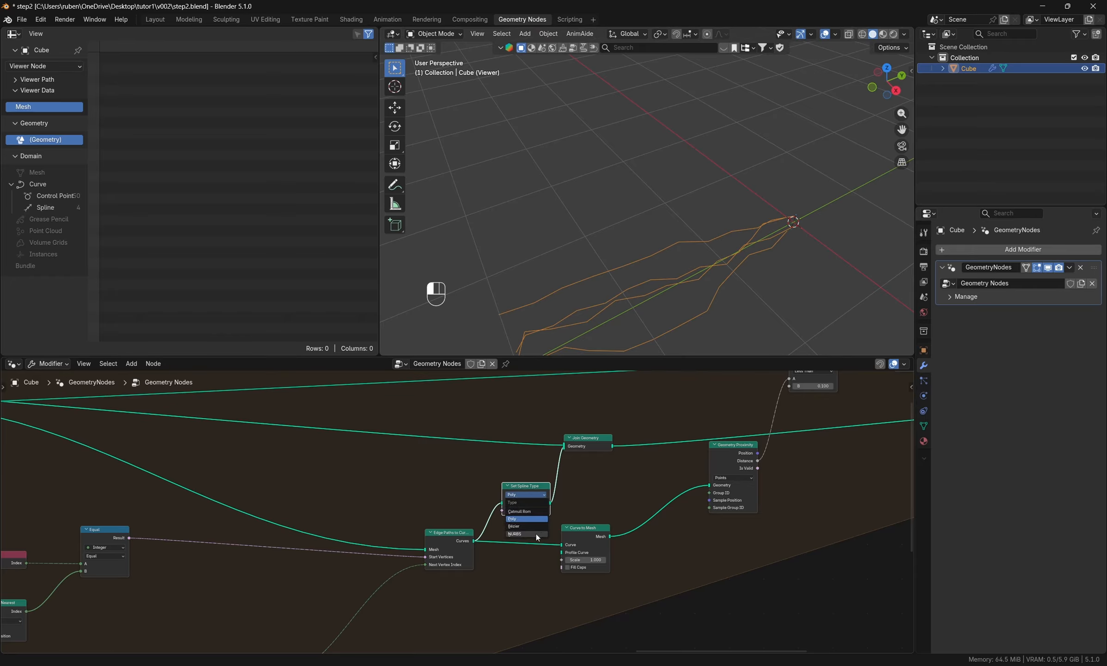
click(537, 534)
drag(584, 530, 634, 524)
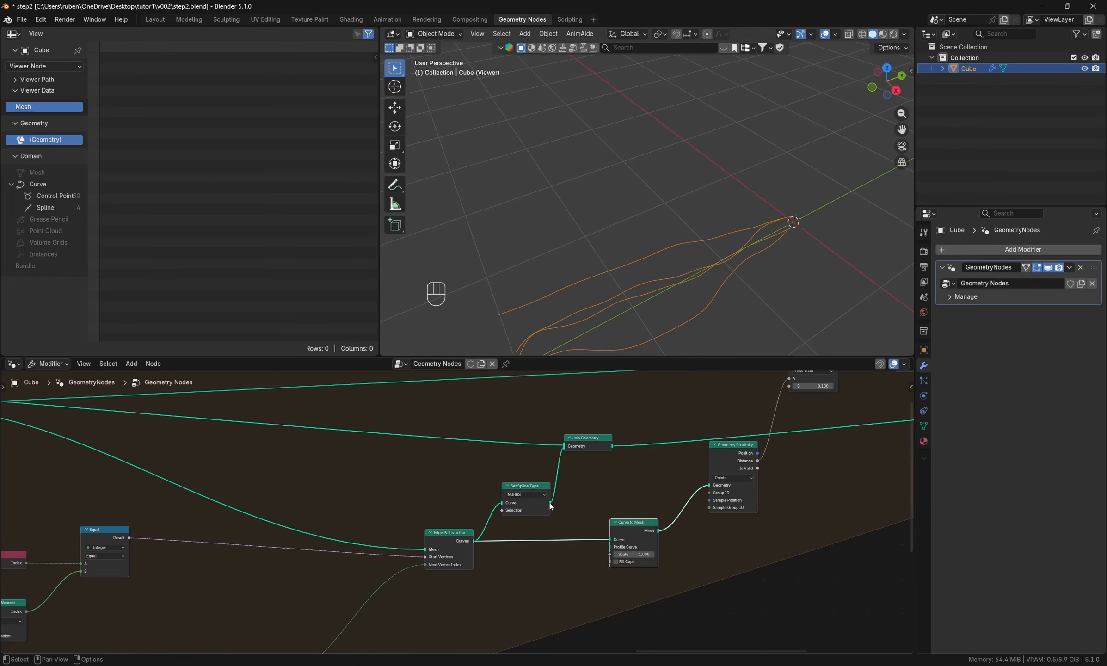
drag(551, 506, 614, 526)
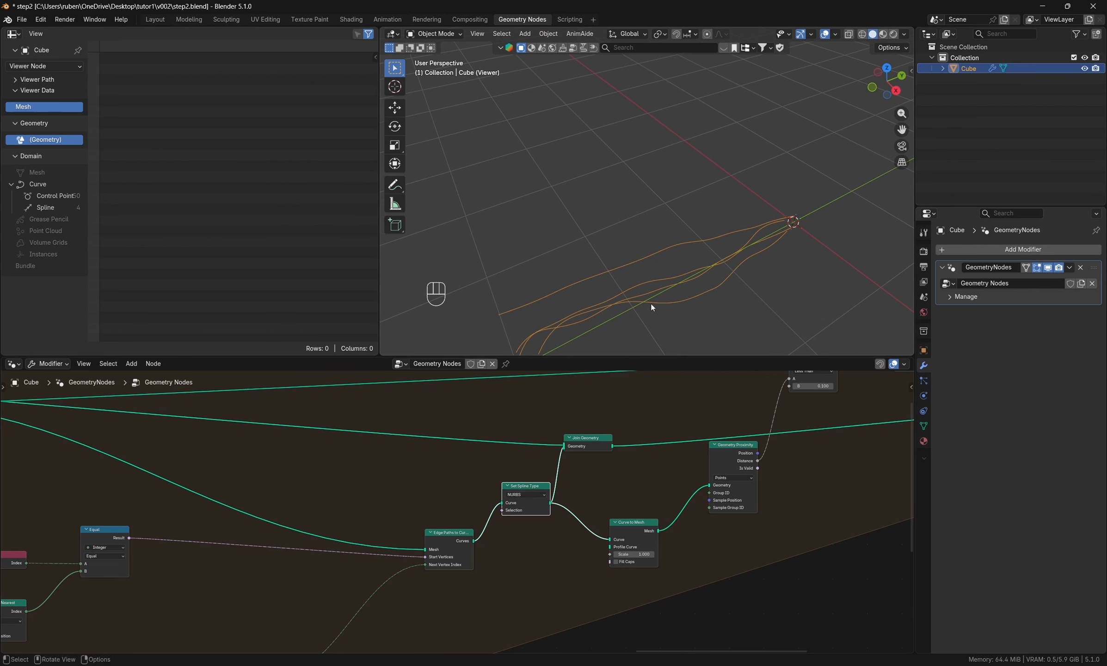
mouse_move(650, 303)
middle_down()
mouse_move(596, 231)
mouse_move(567, 274)
mouse_move(612, 315)
mouse_move(644, 297)
middle_up()
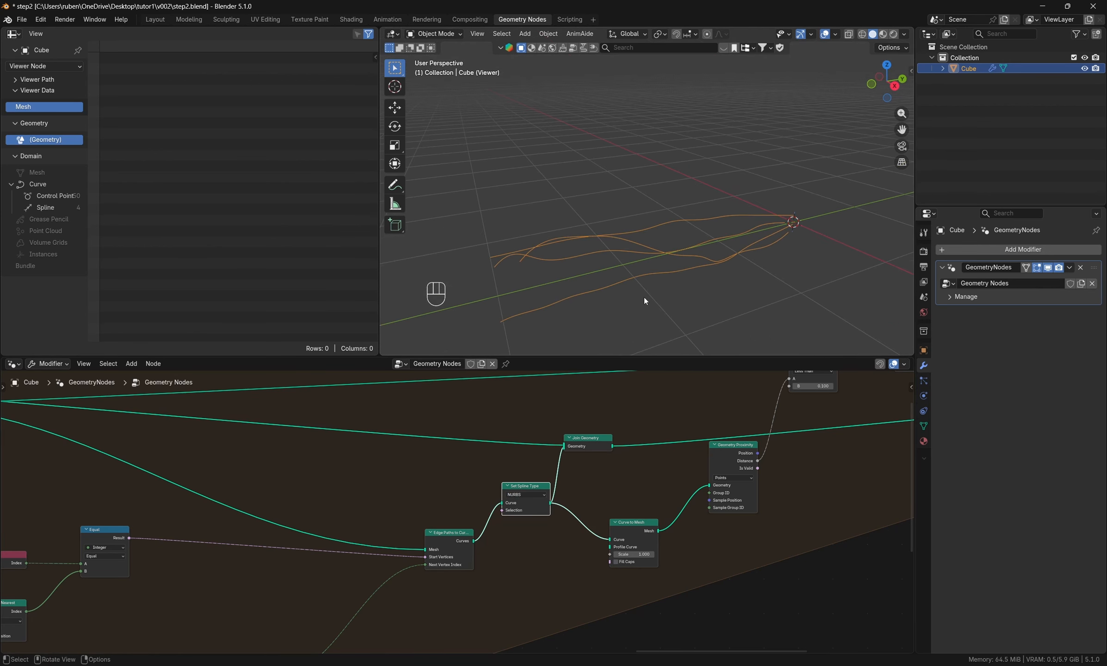
- Move the Geometry Proximity, Less Than and Delete Geometry nodes closer to the Repeat output, and the Viewer farther from the zone
middle_drag(643, 454, 438, 477)
scroll(437, 477, down, 4)
middle_drag(654, 436, 518, 483)
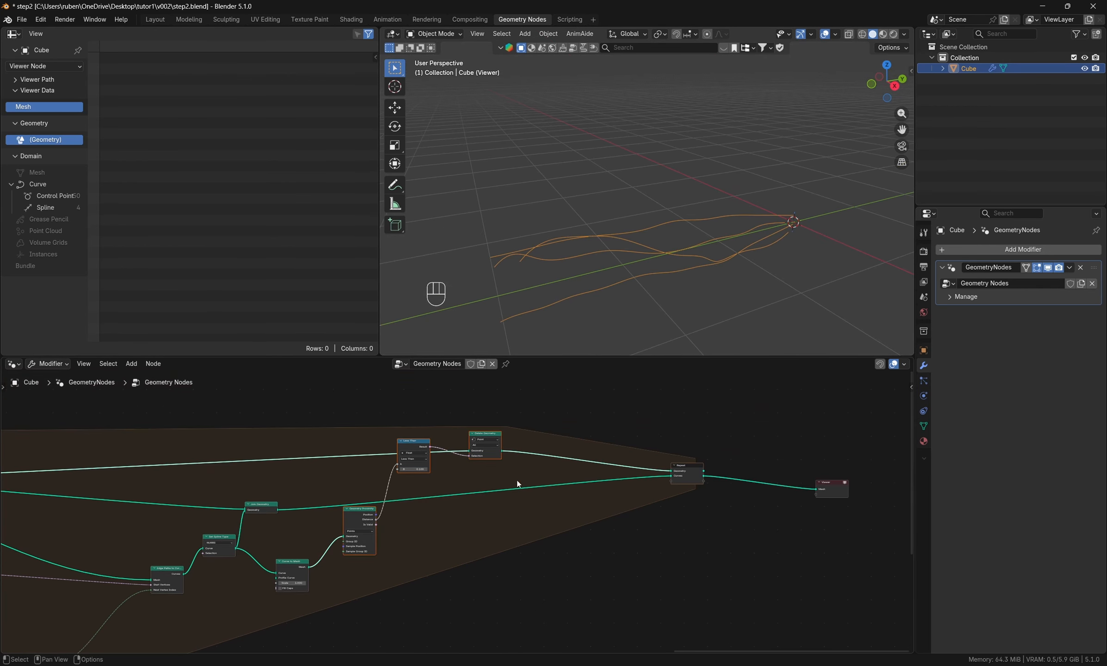
drag(485, 435, 589, 434)
middle_drag(798, 541, 424, 575)
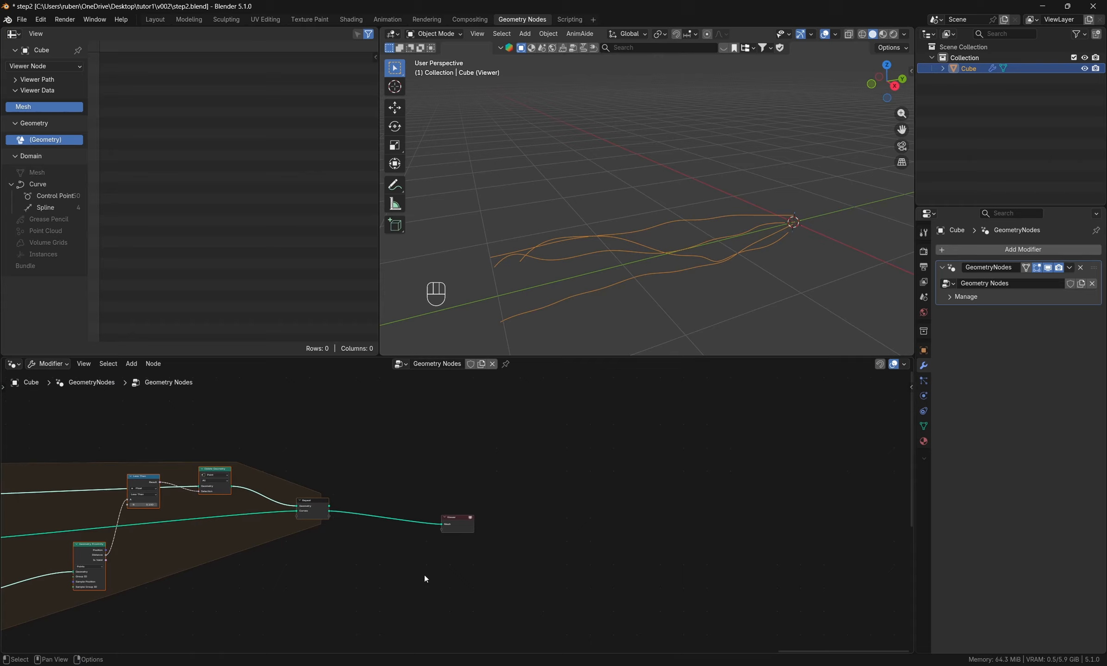
click(453, 522)
drag(453, 522, 654, 509)
- Insert a Curve to Tube node between the Repeat zone's Curves output and the Viewer
middle_drag(490, 488, 618, 486)
scroll(590, 455, up, 4)
key(shift+a)
click(595, 433)
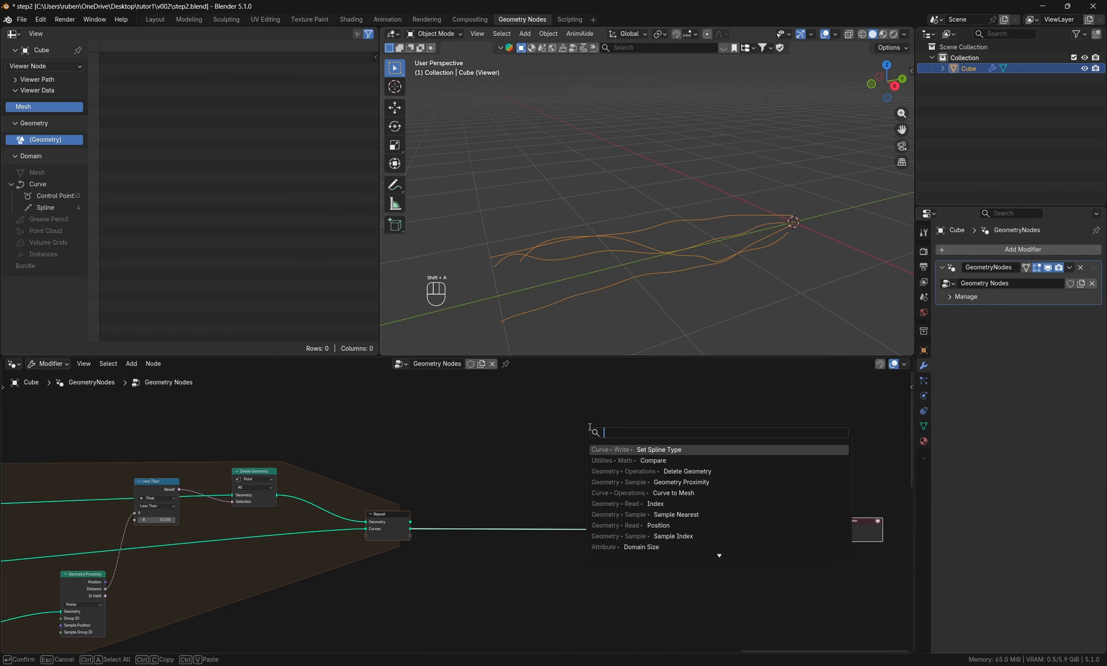
text(cur)
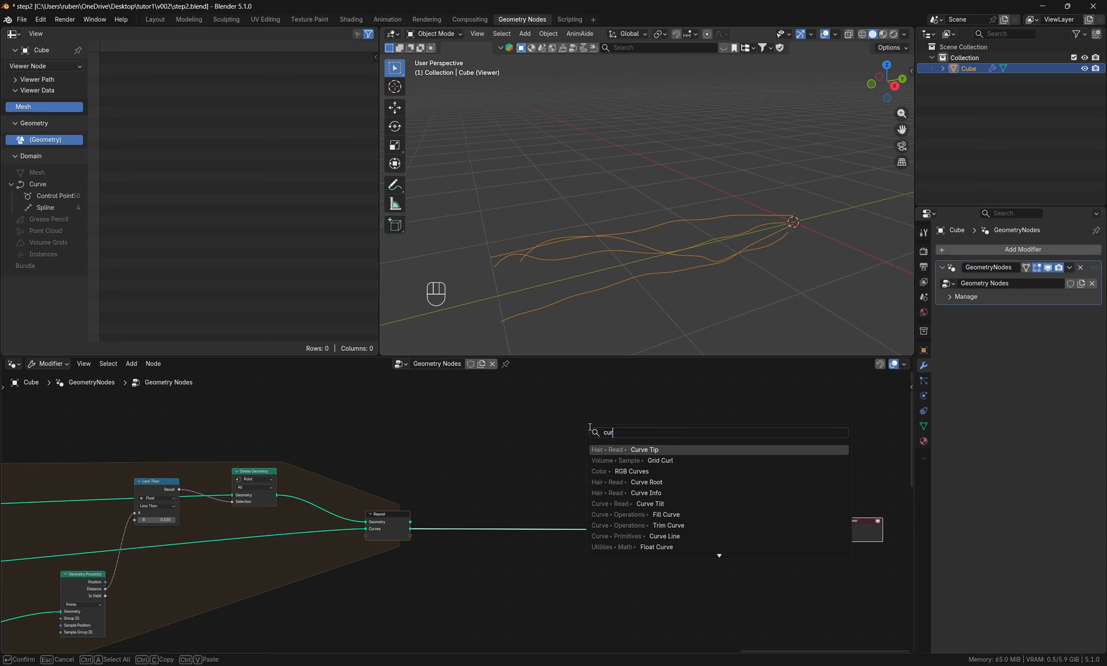
text(vetot)
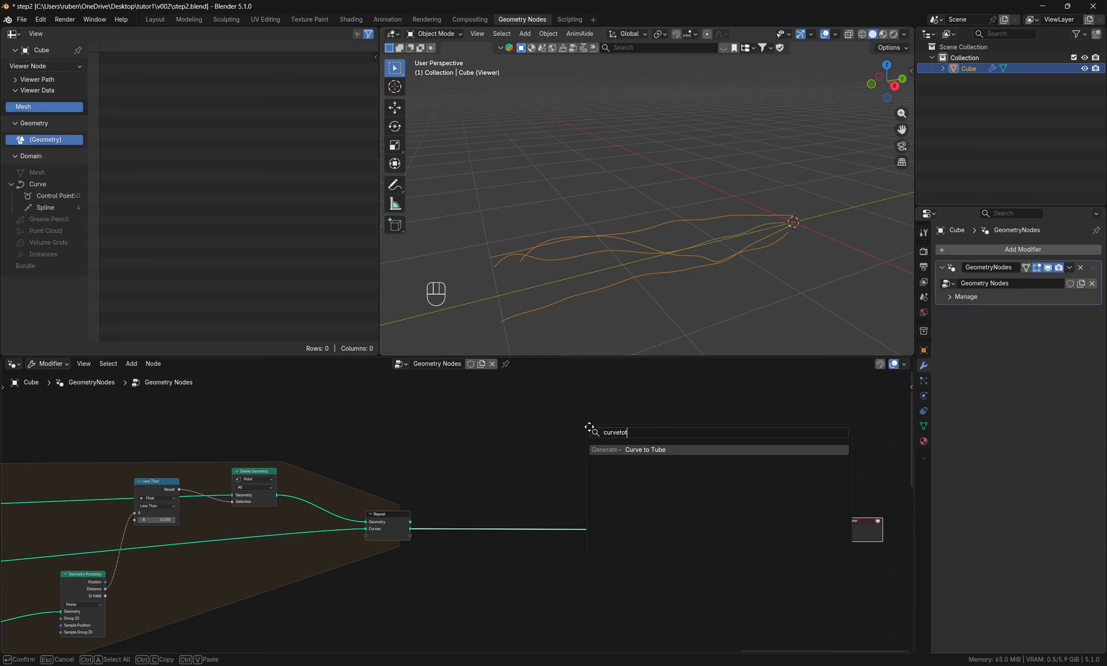
key(Return)
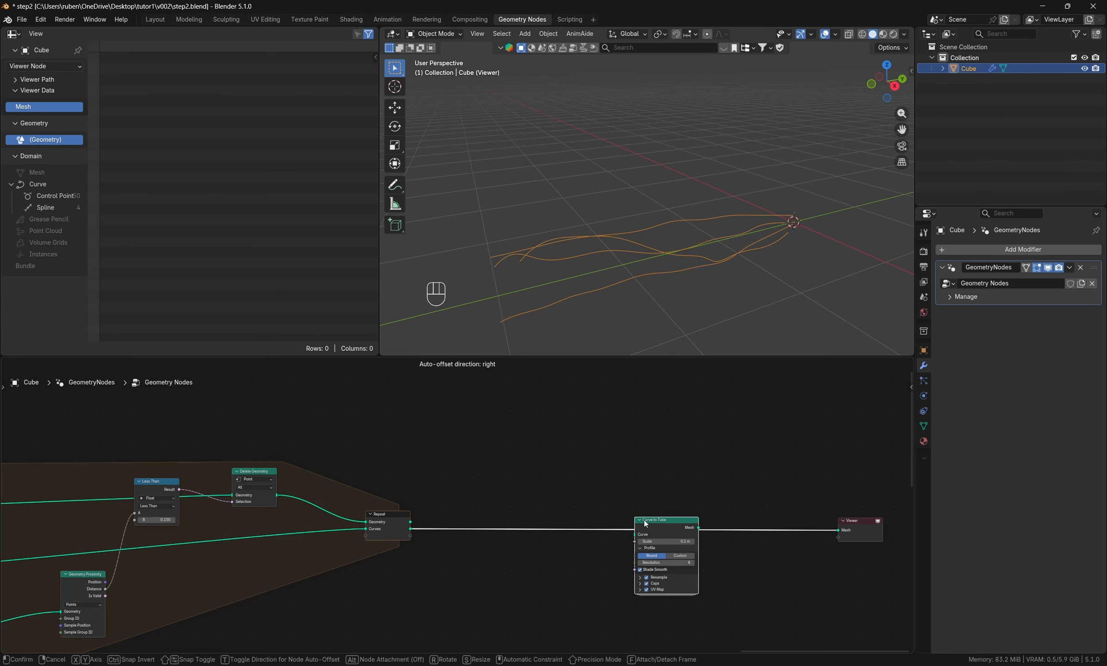
click(628, 442)
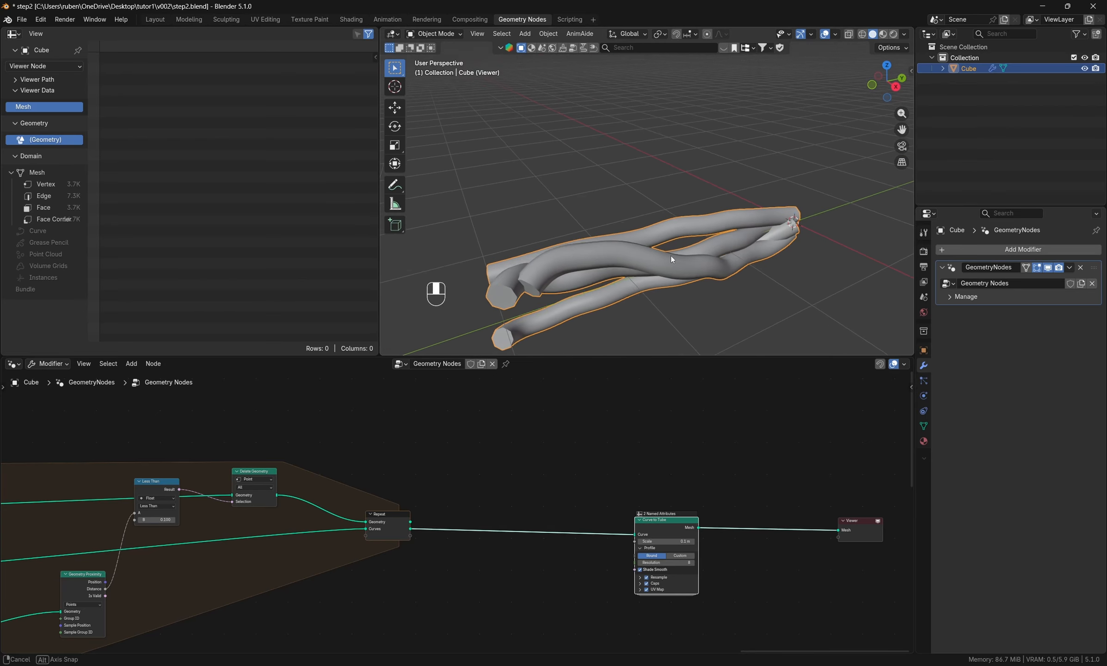
scroll(639, 451, up, 2)
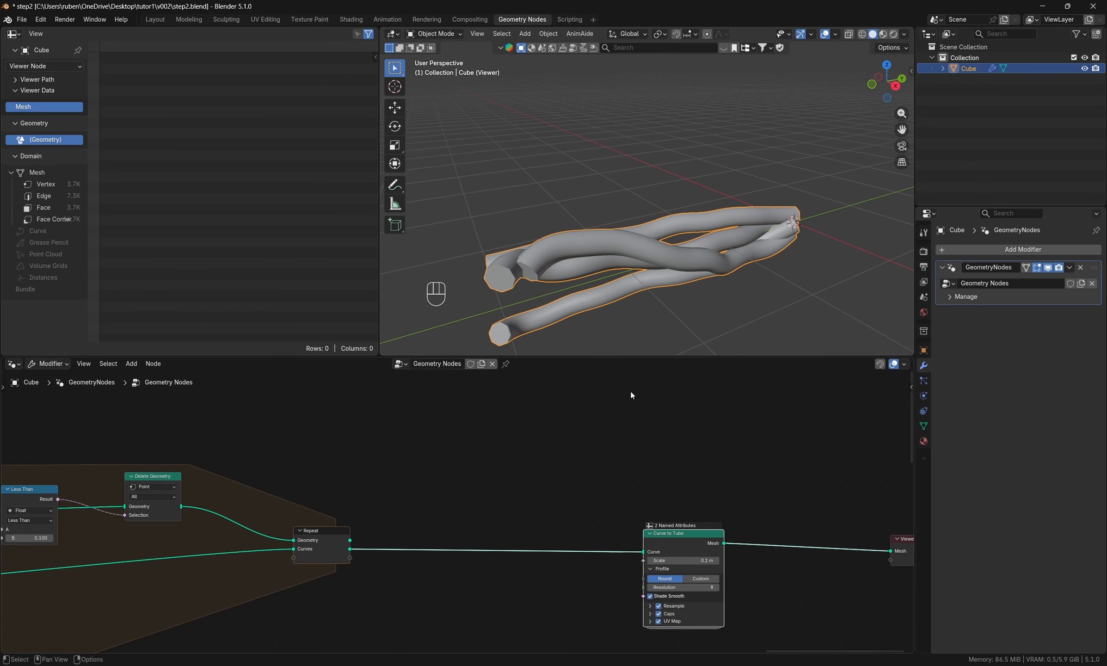
- Add a Random Value node and place it above the links of the Repeat zone, before the Join Geometry node
scroll(509, 503, down, 4)
middle_drag(457, 511, 727, 479)
scroll(730, 477, down, 1)
scroll(721, 480, down, 2)
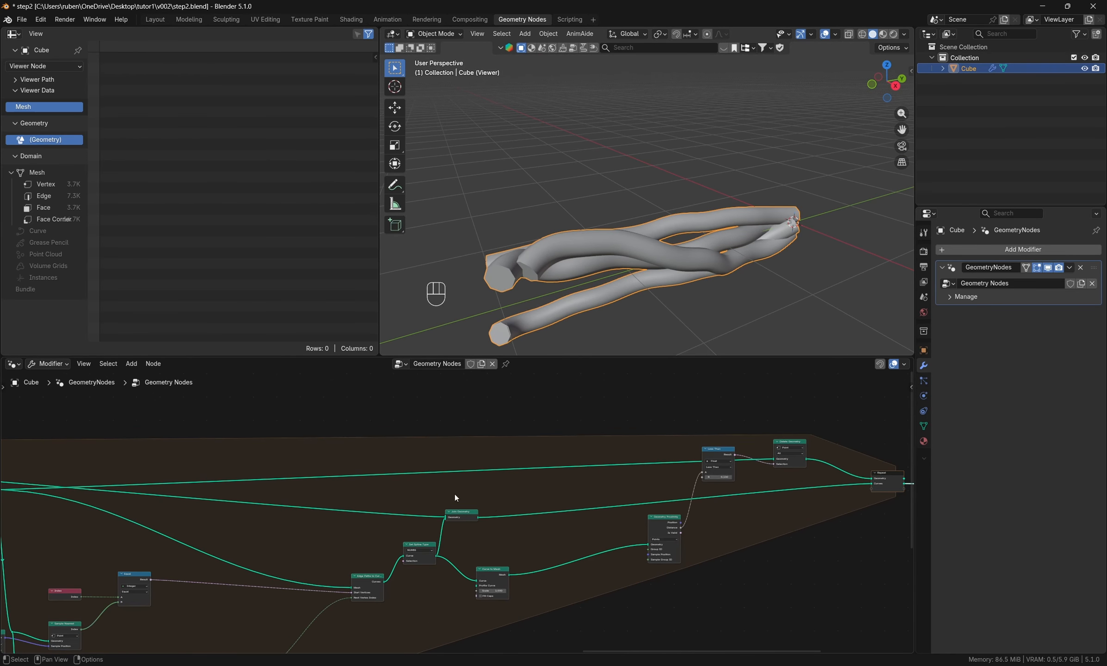
middle_drag(377, 499, 537, 530)
key(shift+a)
click(540, 424)
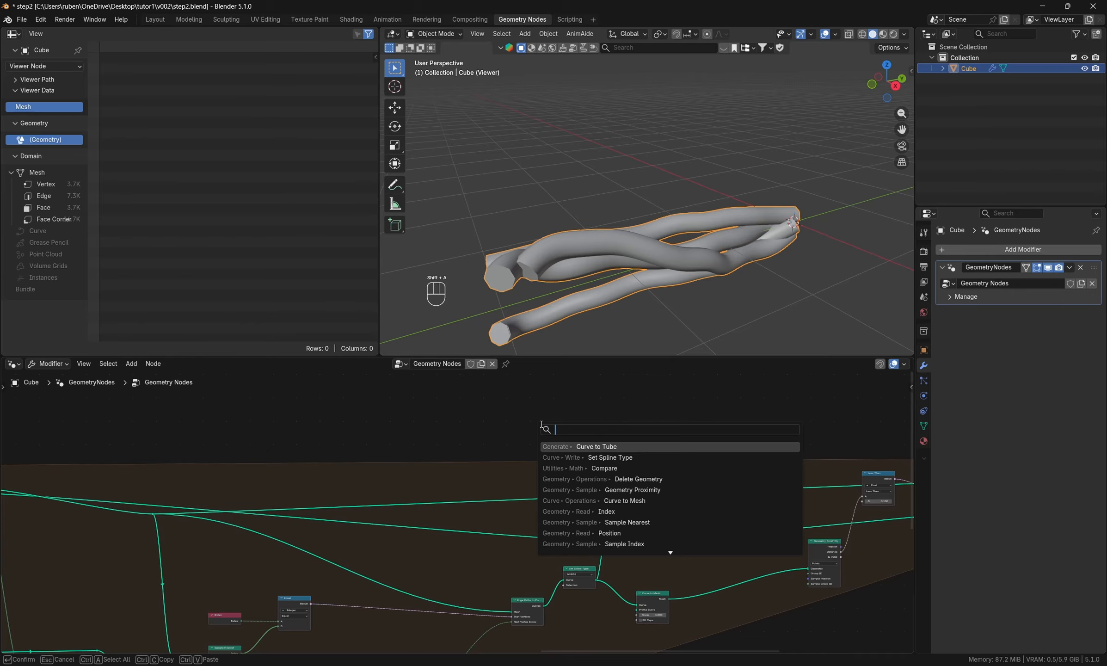
text(random)
key(Return)
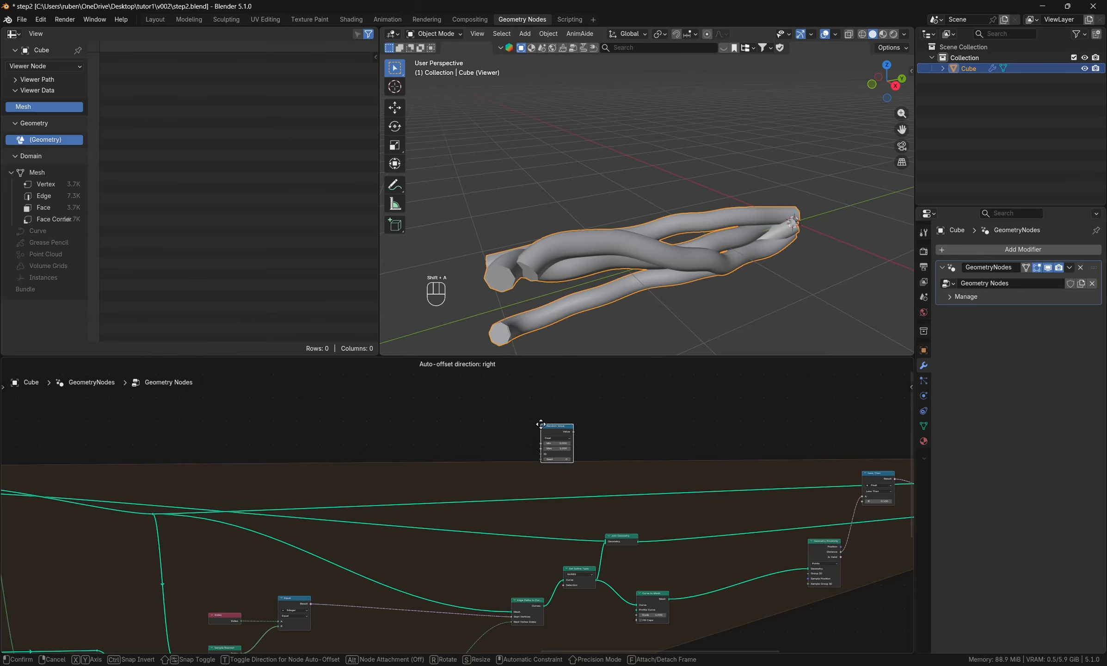
click(542, 424)
middle_drag(426, 492, 576, 490)
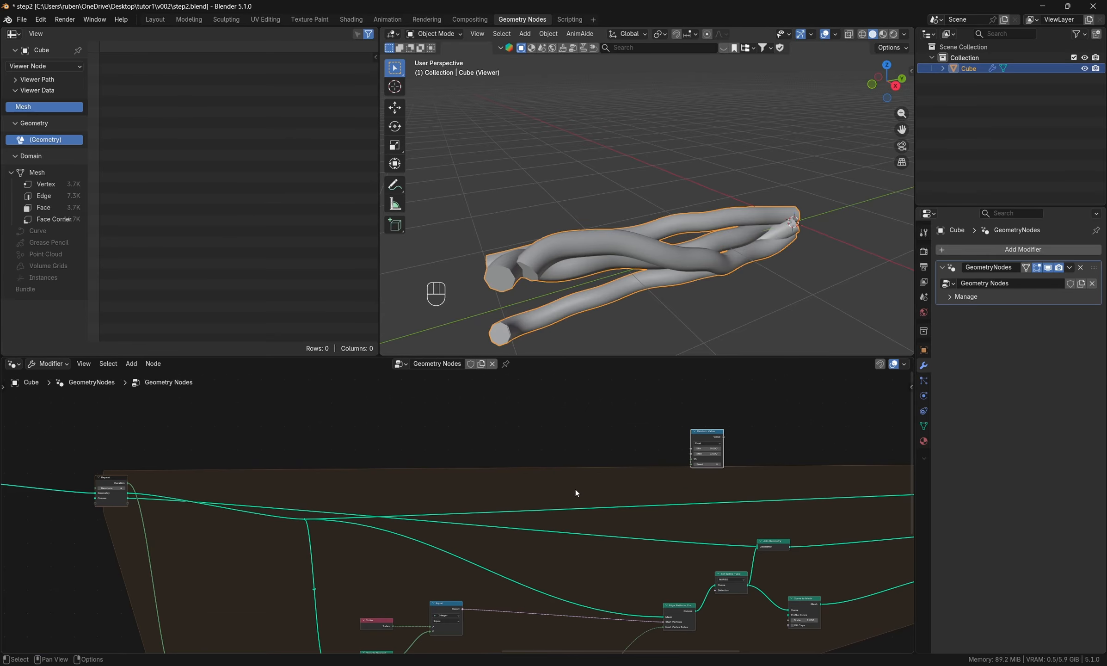
drag(717, 432, 612, 423)
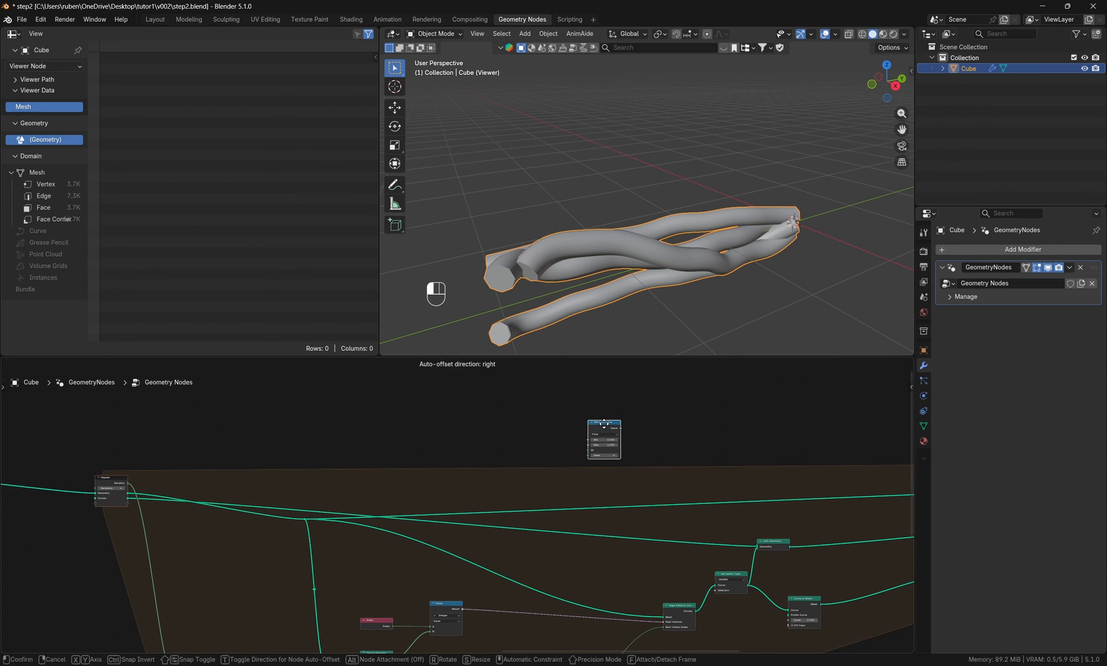
- Connect the Repeat zone's Iteration output through a reroute to both the ID and Seed of the Random Value node
scroll(259, 504, up, 2)
mouse_move(82, 476)
mouse_down()
mouse_move(692, 443)
mouse_move(708, 431)
mouse_up()
scroll(709, 431, up, 3)
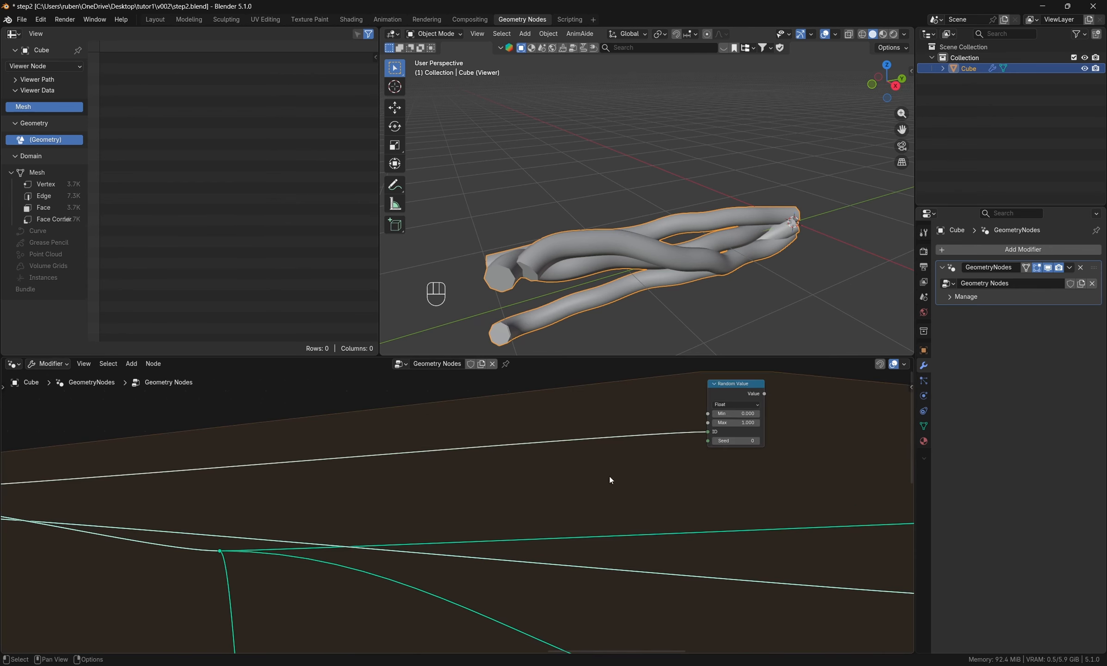
shift+right_drag(602, 480, 593, 443)
drag(586, 439, 708, 449)
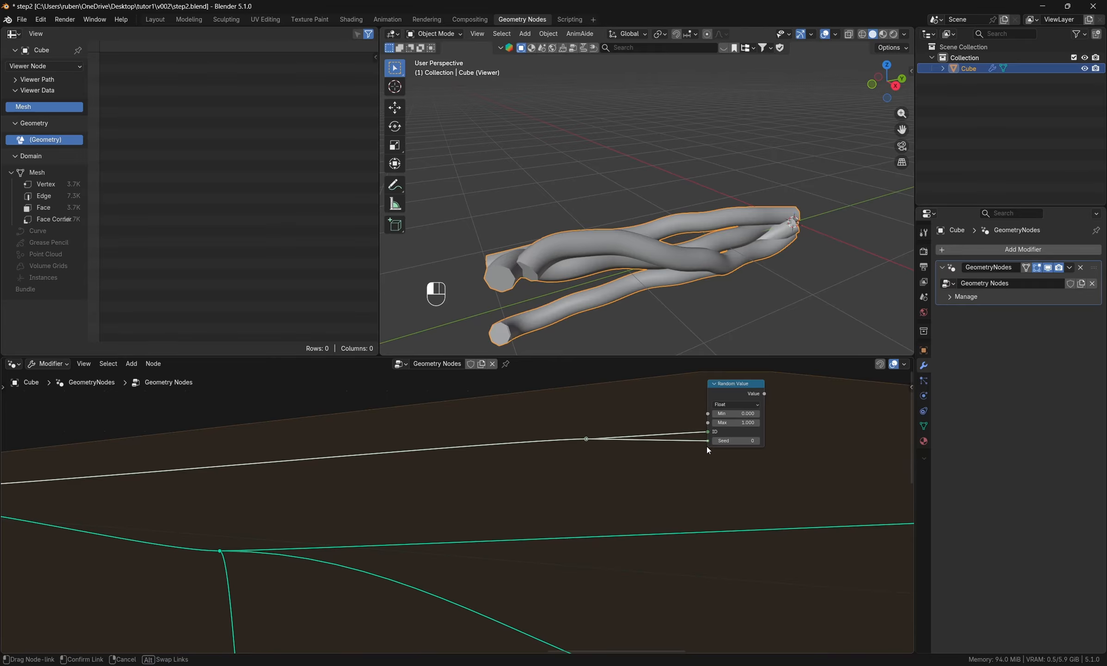
- Set the Random Value node's Min to 0.005 and Max to 0.1
drag(760, 419, 759, 415)
click(743, 413)
text(0.0)
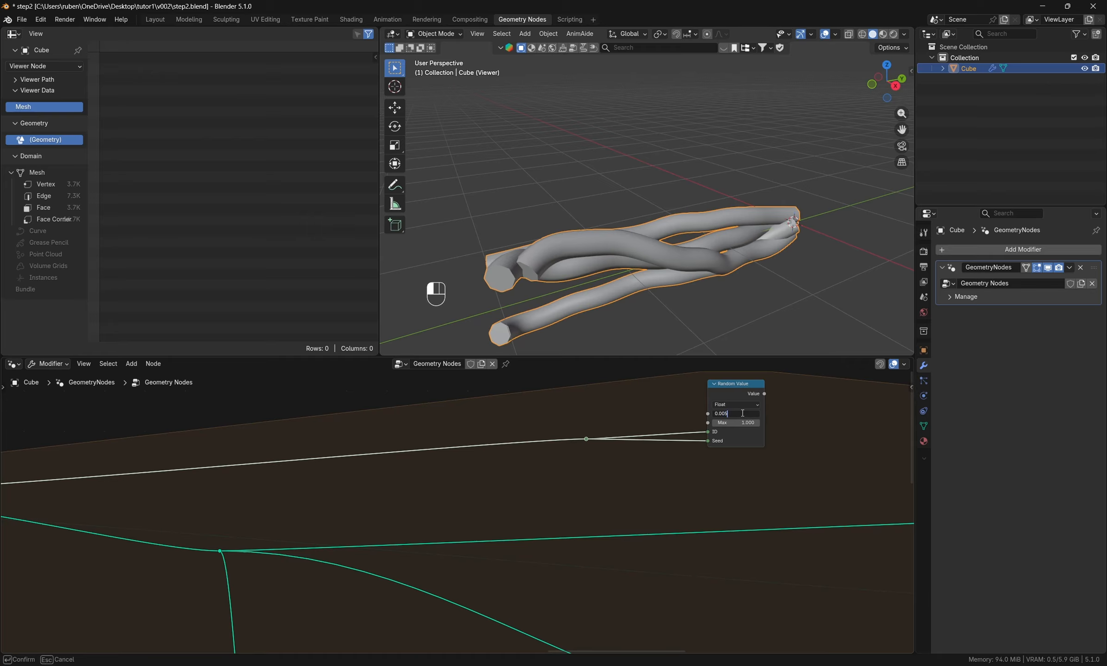
text(05)
click(747, 423)
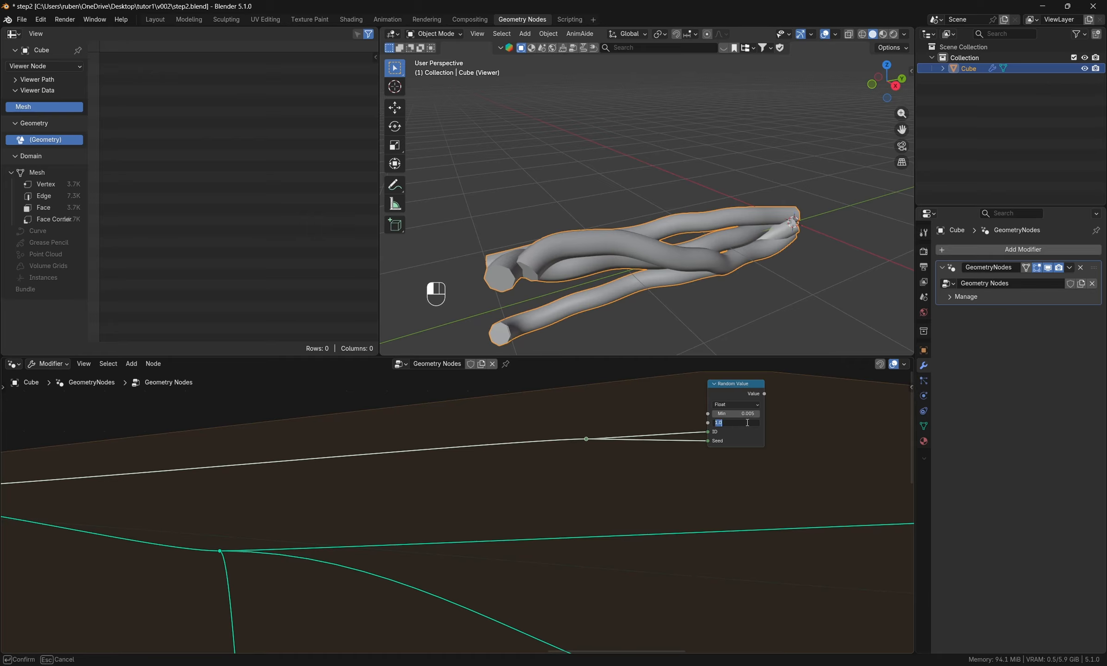
text(.1)
key(Return)
- Add a Set Curve Radius node and place it unconnected near the Curve to Mesh node
middle_drag(772, 503, 615, 495)
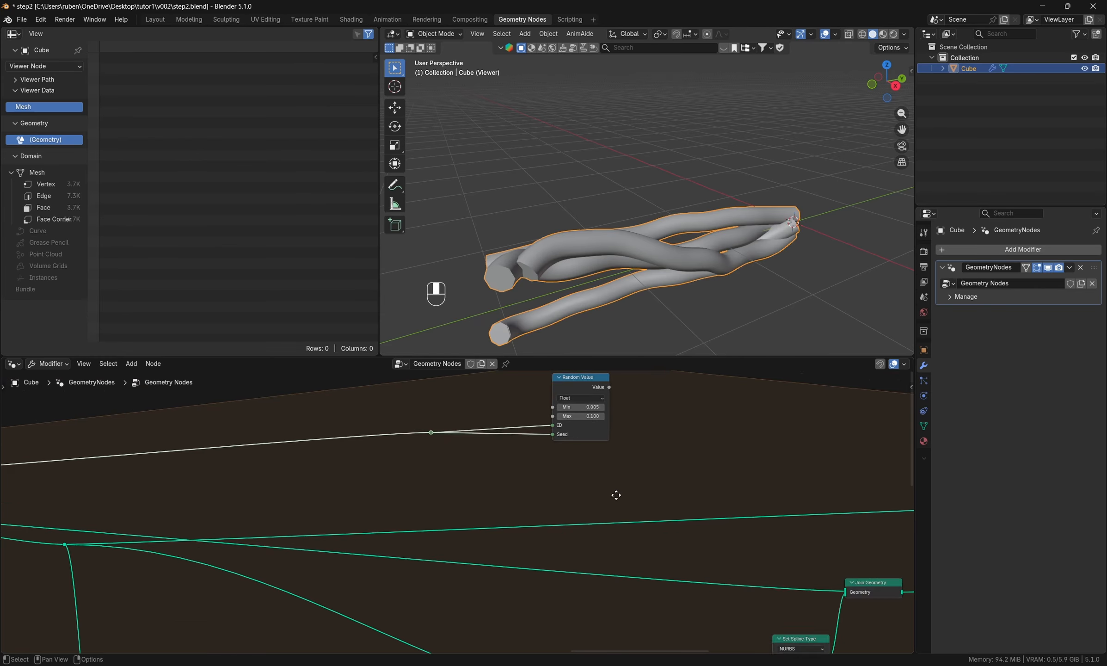
scroll(689, 509, down, 4)
middle_drag(689, 509, 403, 512)
key(shift+a)
click(429, 420)
text(setcurve)
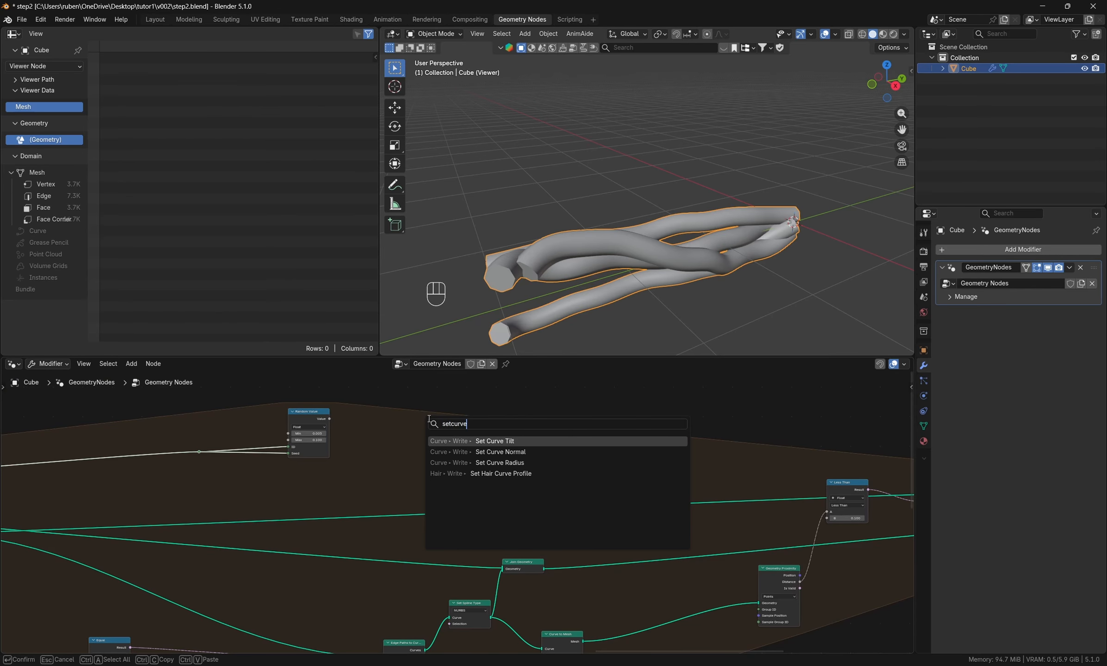
click(493, 463)
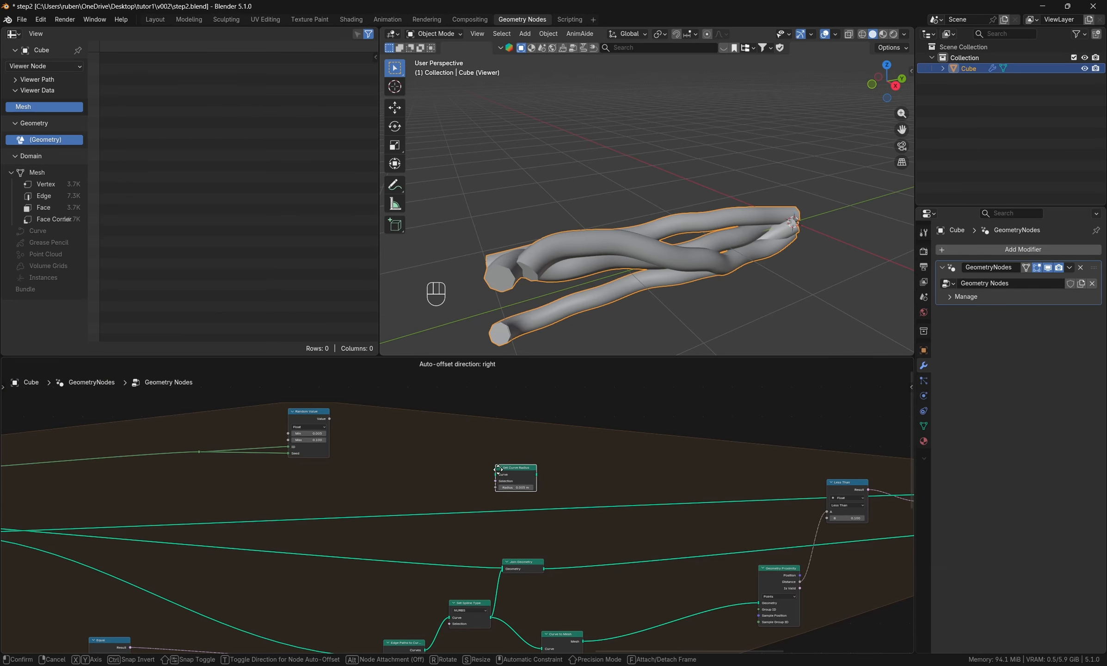
click(604, 589)
- Try the Catmull Rom option on the Set Spline Type node and undo the change
middle_drag(470, 610, 572, 531)
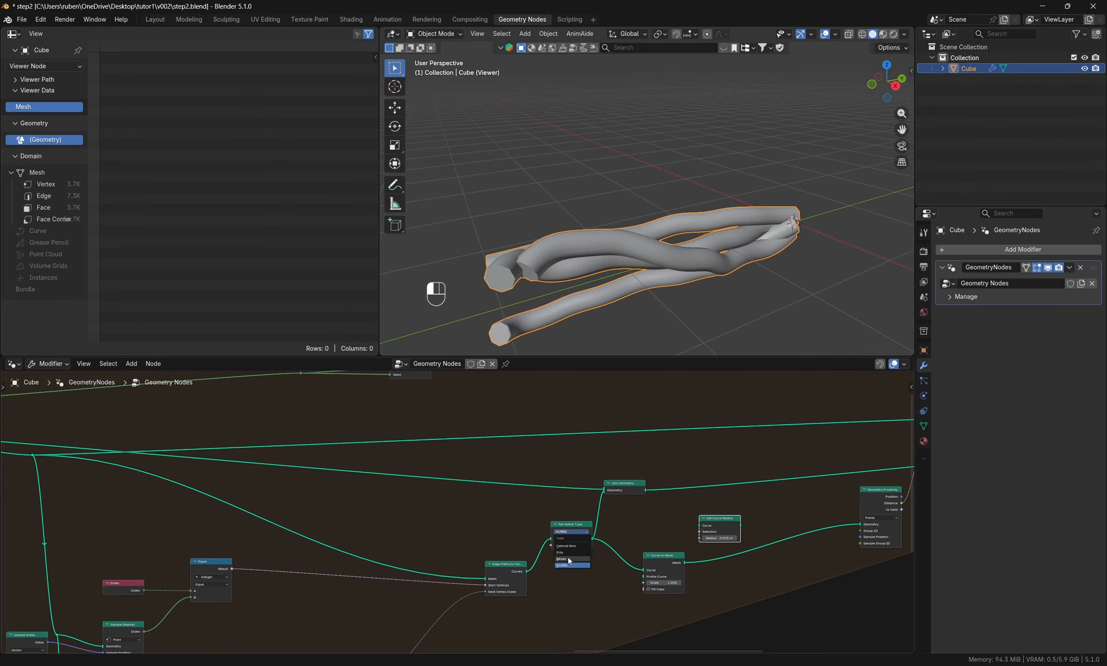
click(573, 531)
click(572, 546)
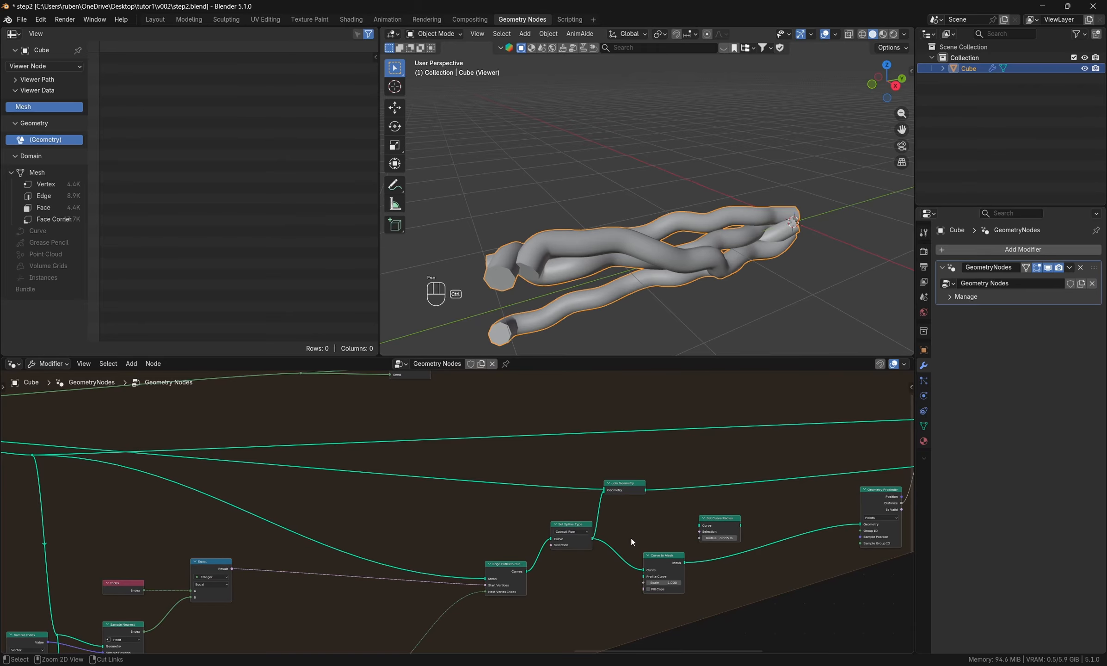
middle_drag(566, 584, 578, 547)
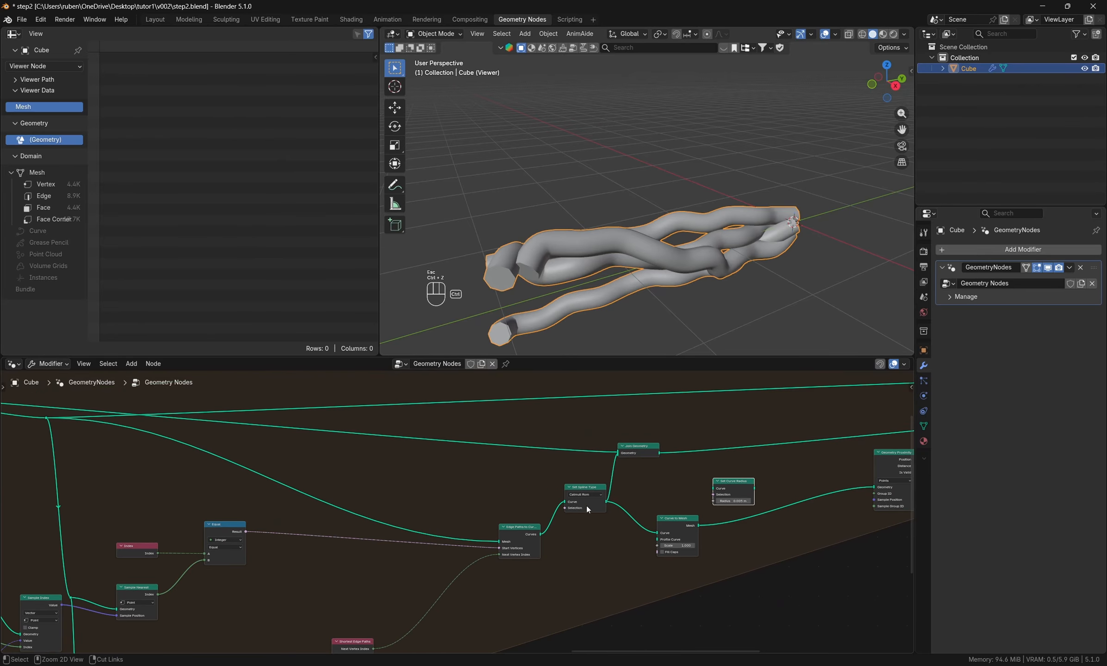
key(ctrl+z)
key(ctrl+z)
- Insert the Set Curve Radius node between Set Spline Type and Join Geometry, rearranging Set Spline Type and Curve to Mesh to make room
drag(588, 490, 578, 518)
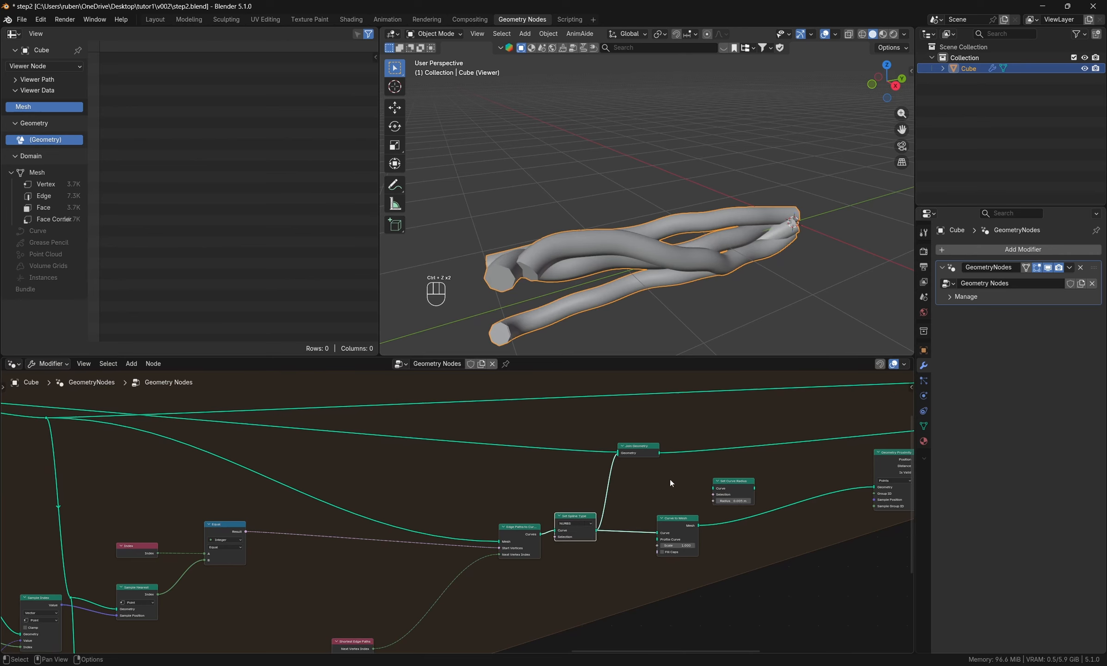
middle_drag(669, 473, 585, 496)
drag(566, 473, 742, 452)
drag(658, 522, 627, 513)
scroll(424, 475, down, 2)
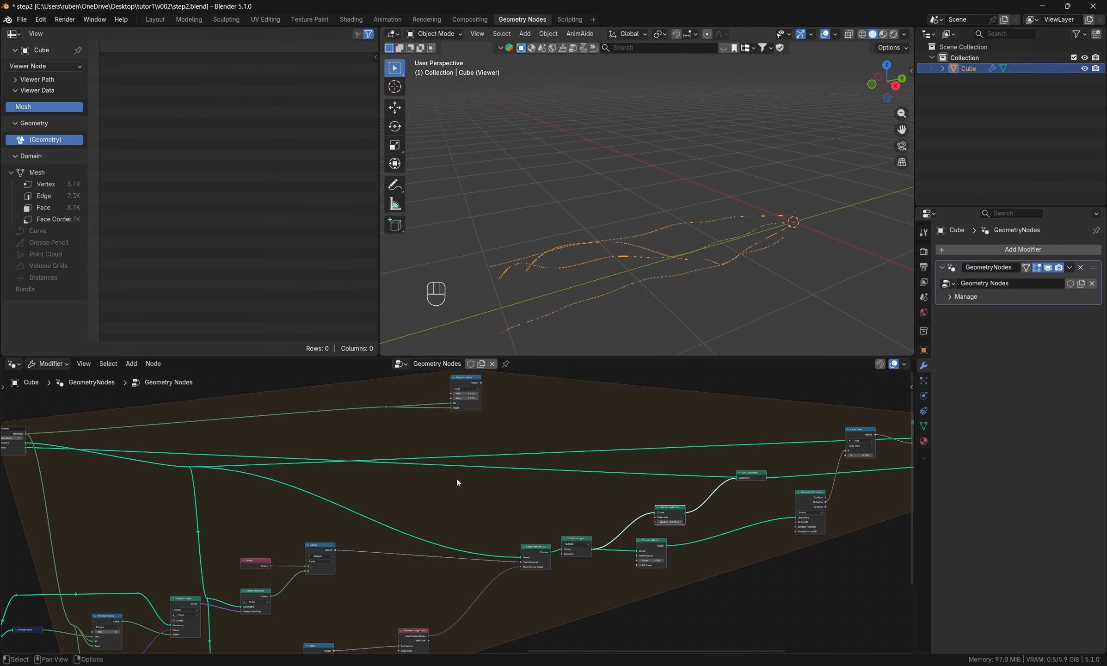
- Drive the Set Curve Radius node's Radius input with the Random Value node's output and check the curve thicknesses in the viewport
drag(482, 383, 656, 524)
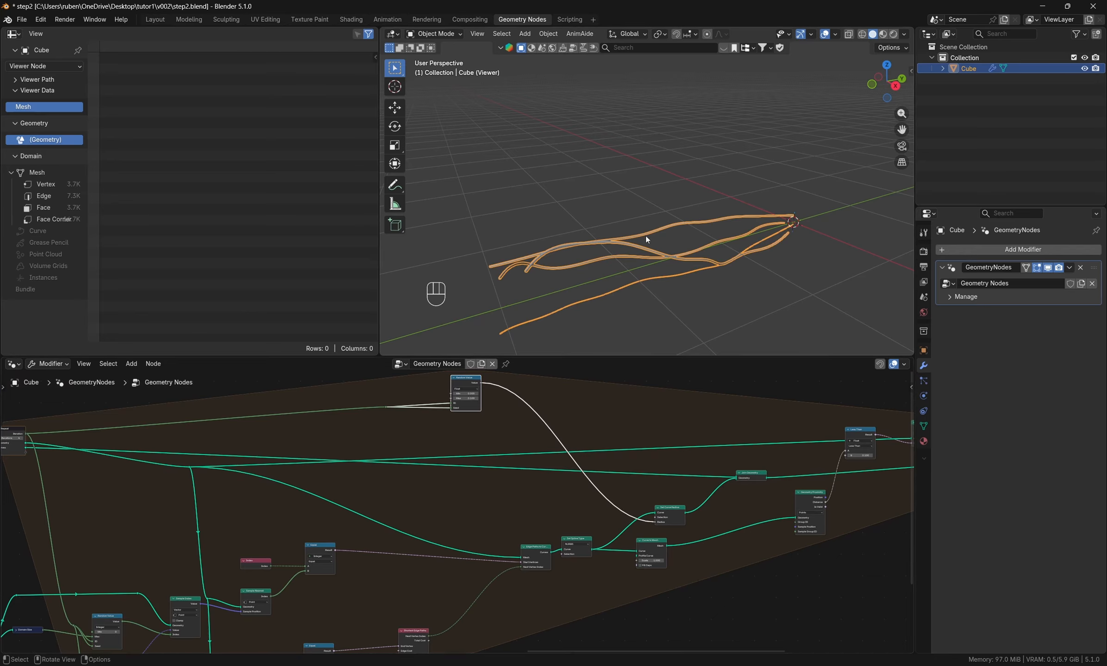
middle_drag(687, 465, 407, 471)
scroll(795, 523, up, 2)
middle_drag(794, 524, 637, 546)
scroll(642, 287, up, 5)
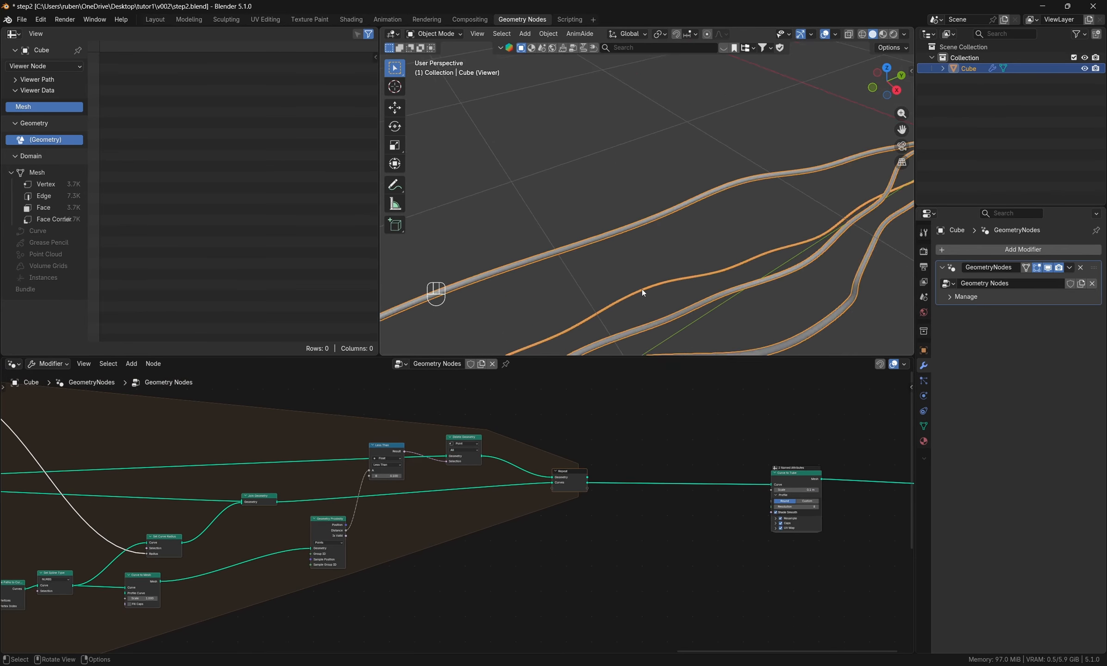
shift+middle_drag(642, 289, 620, 336)
scroll(652, 328, down, 3)
middle_drag(651, 243, 676, 236)
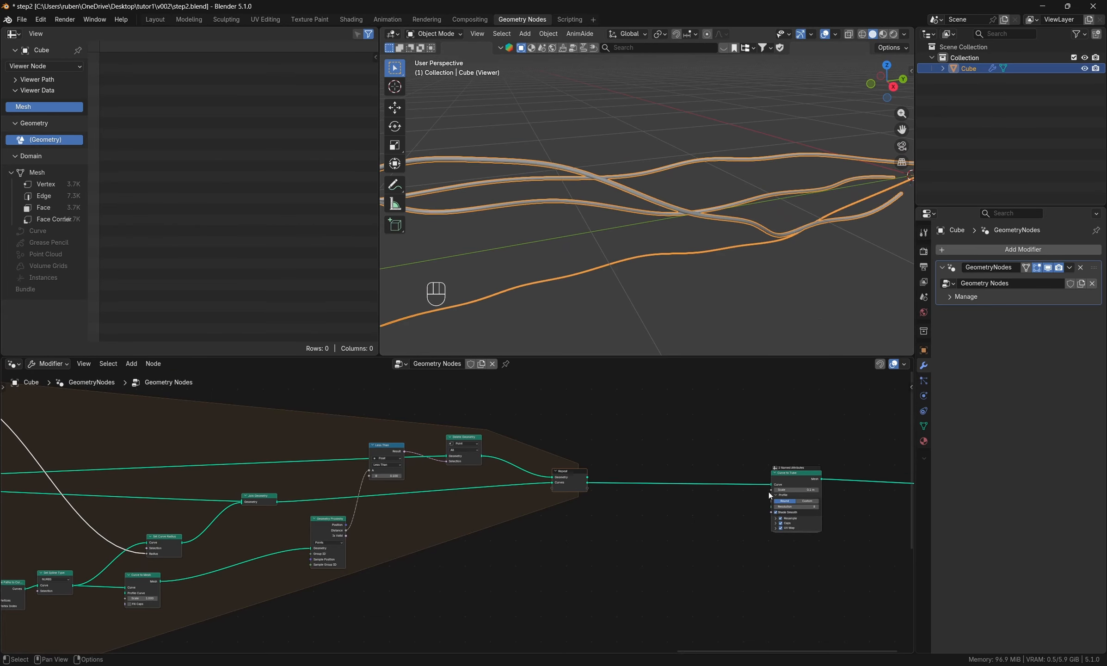
- Set the Curve to Tube node's Scale to 1 m
scroll(814, 520, up, 3)
middle_drag(853, 544, 666, 592)
scroll(655, 592, up, 2)
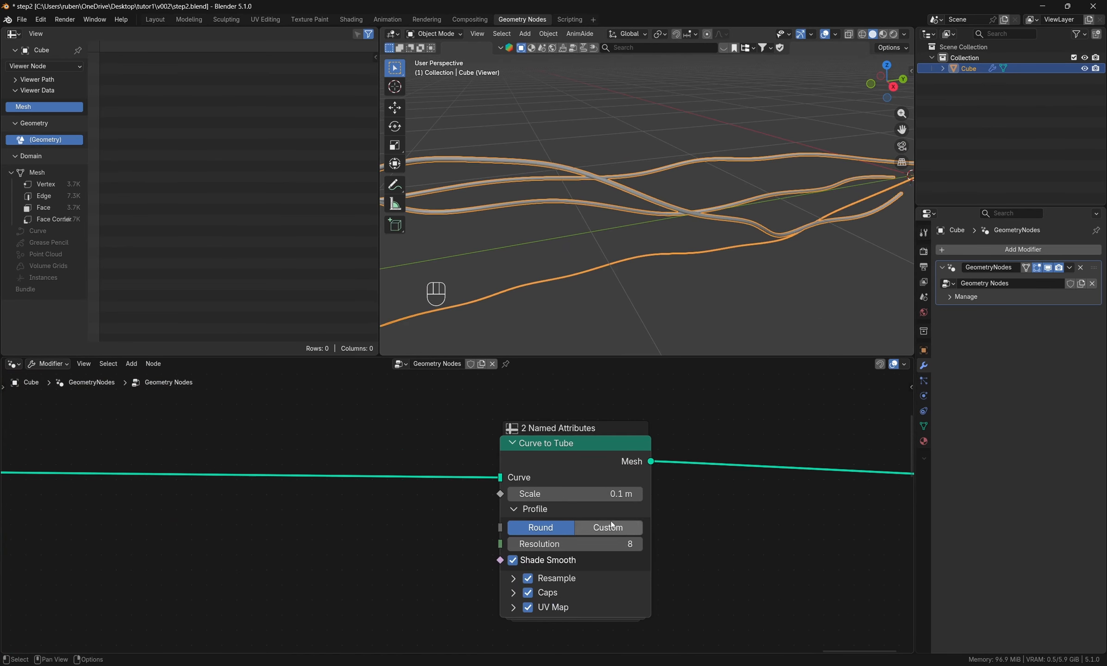
click(610, 495)
text(1)
key(Return)
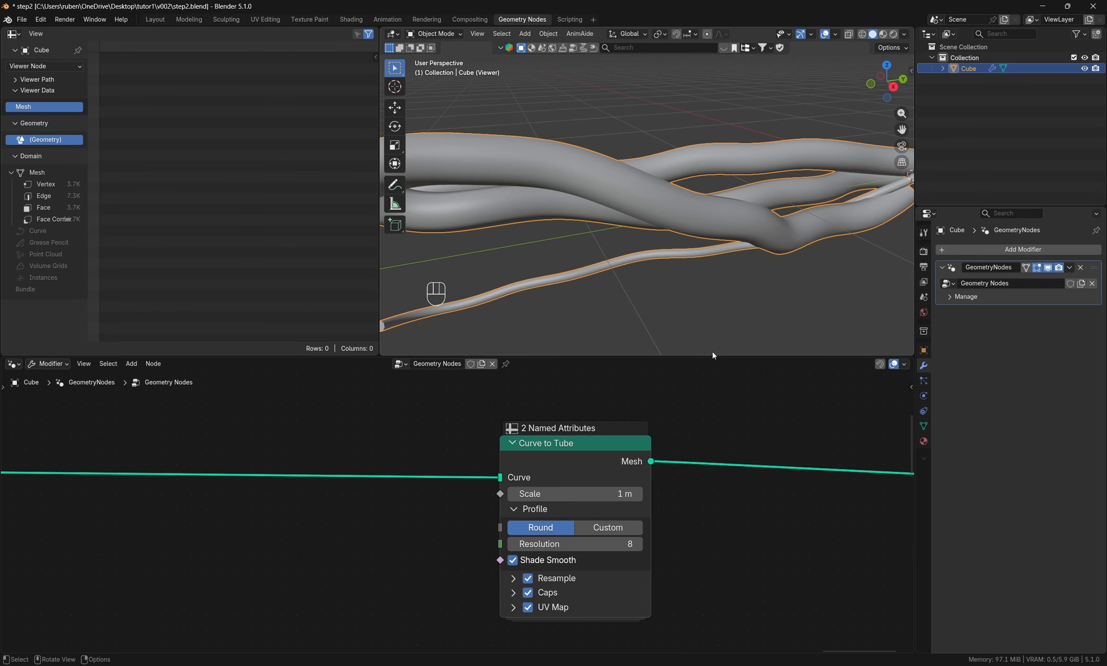
middle_drag(623, 179, 777, 287)
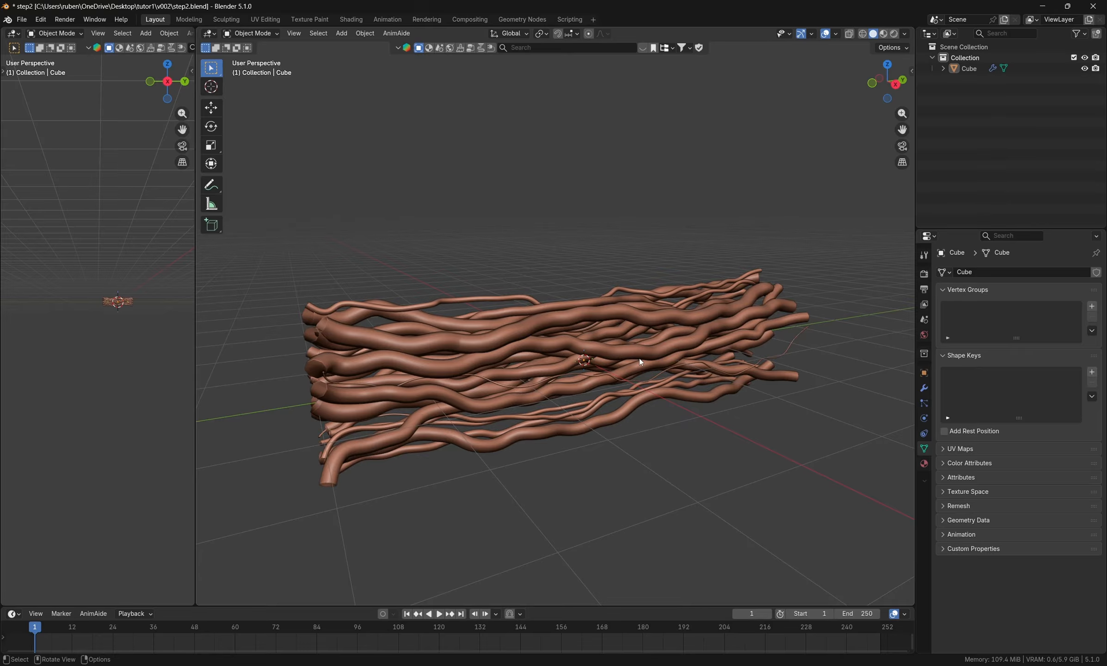
- Examine the finished bundle of tubes from several angles and distances, checking thickness variation and overlaps
middle_drag(639, 358, 419, 414)
scroll(624, 426, down, 4)
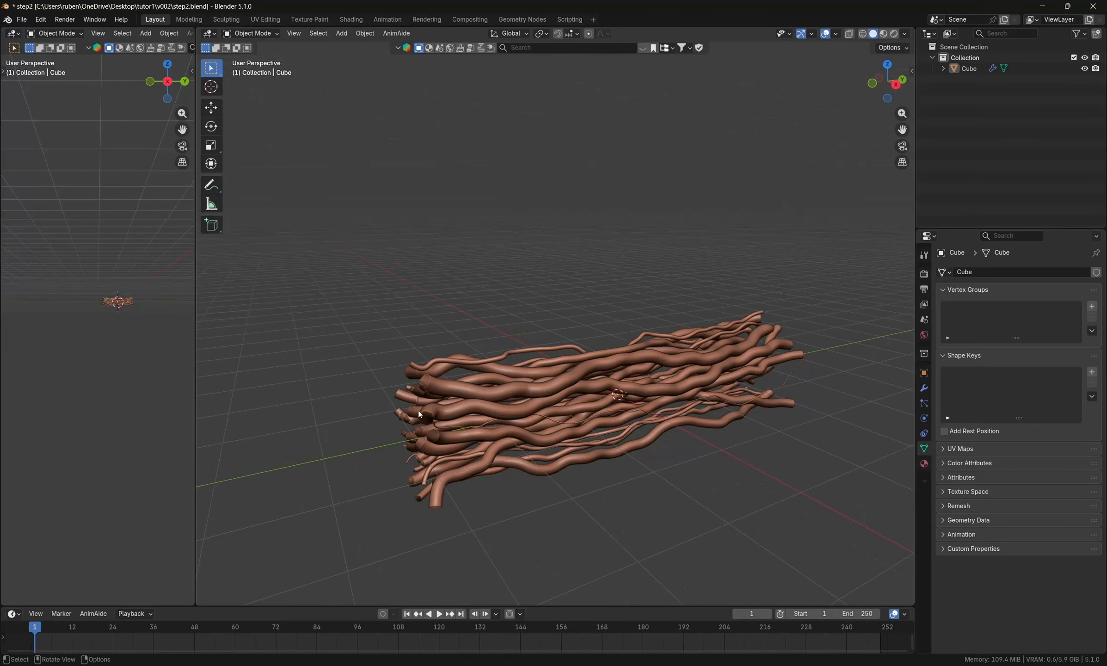
scroll(498, 443, up, 3)
middle_drag(539, 436, 648, 357)
scroll(595, 384, up, 4)
scroll(725, 449, down, 3)
middle_drag(705, 437, 650, 387)
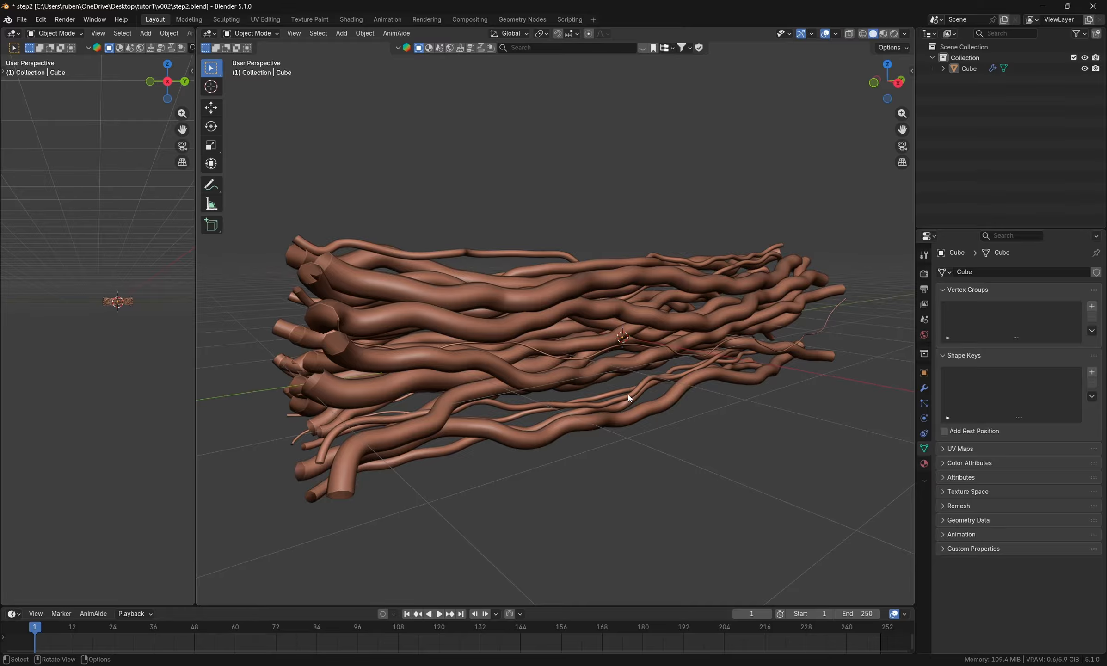
middle_drag(628, 397, 603, 423)
scroll(603, 423, up, 3)
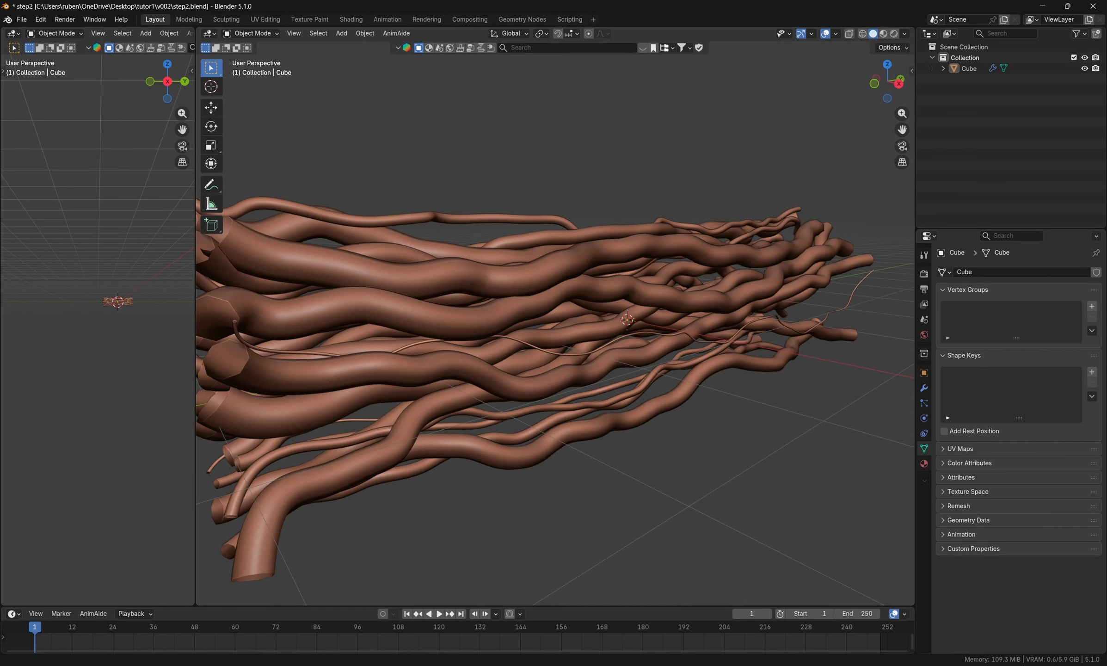